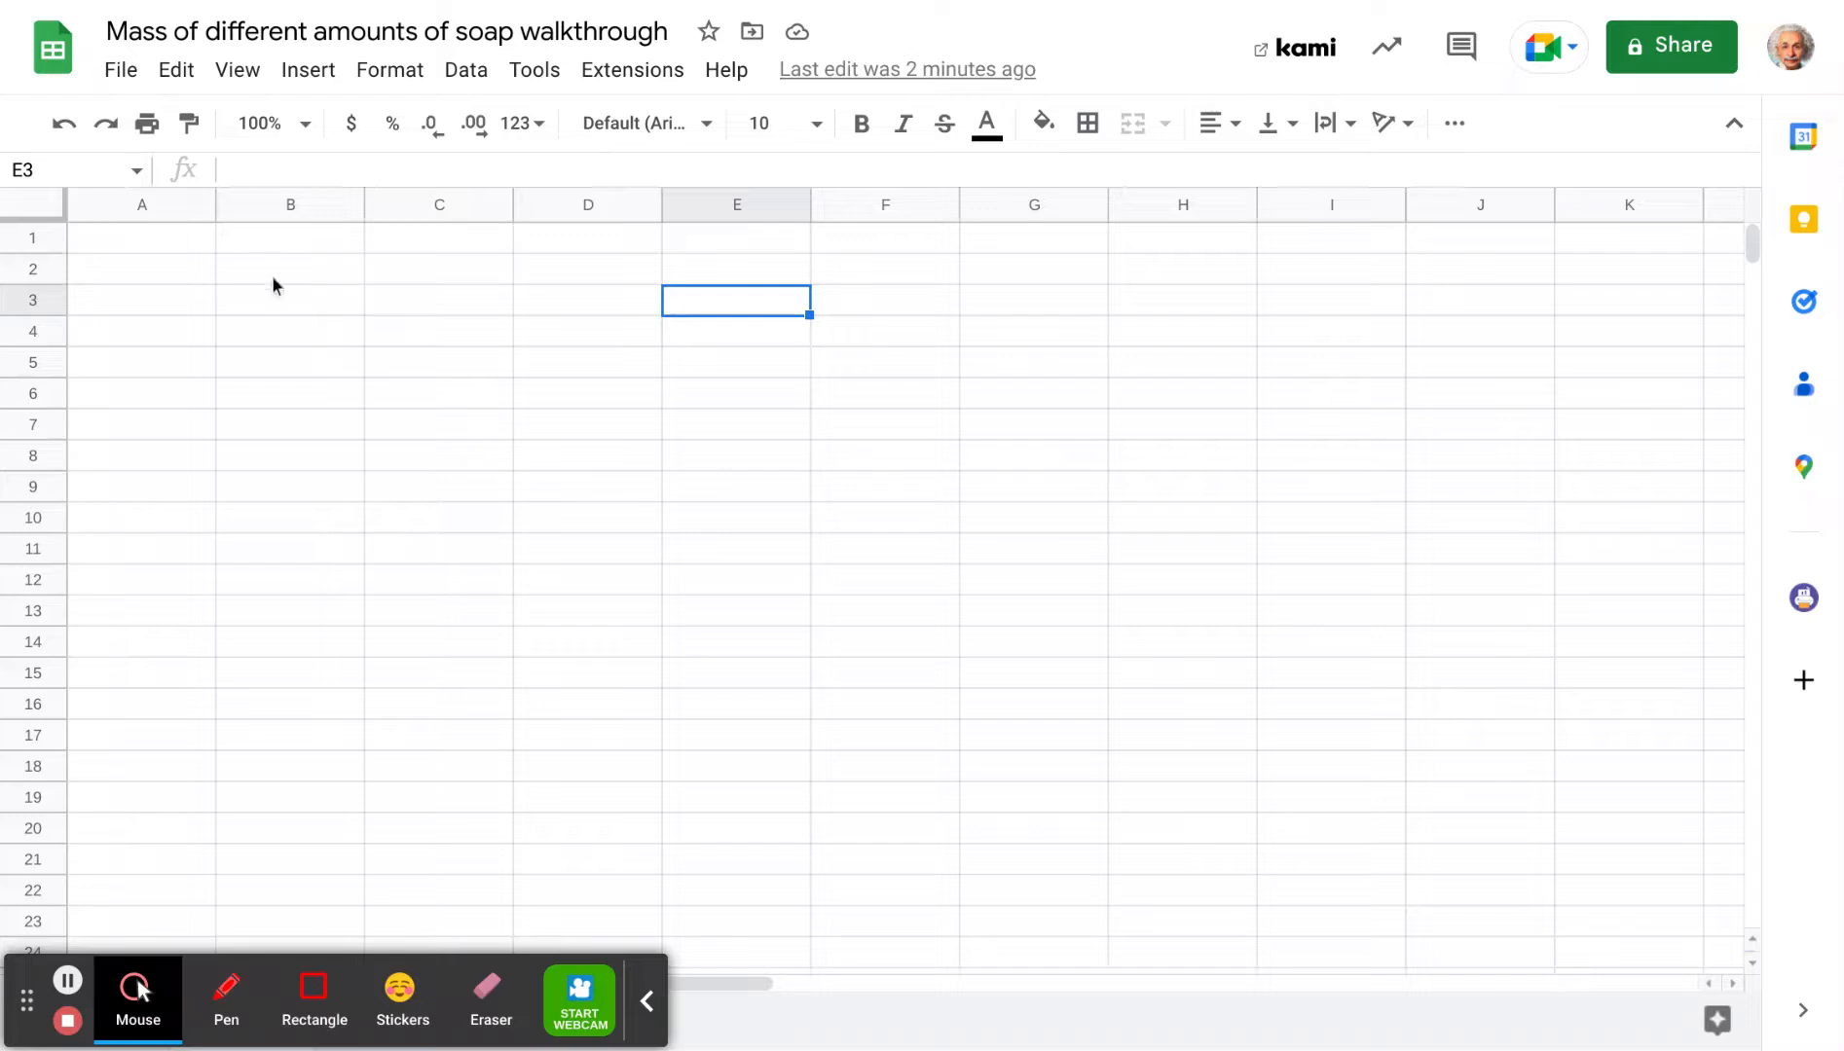
- Enter the column headers "Volume (mL)" in A2 and "Mass (g)" in B2
left_click(177, 271)
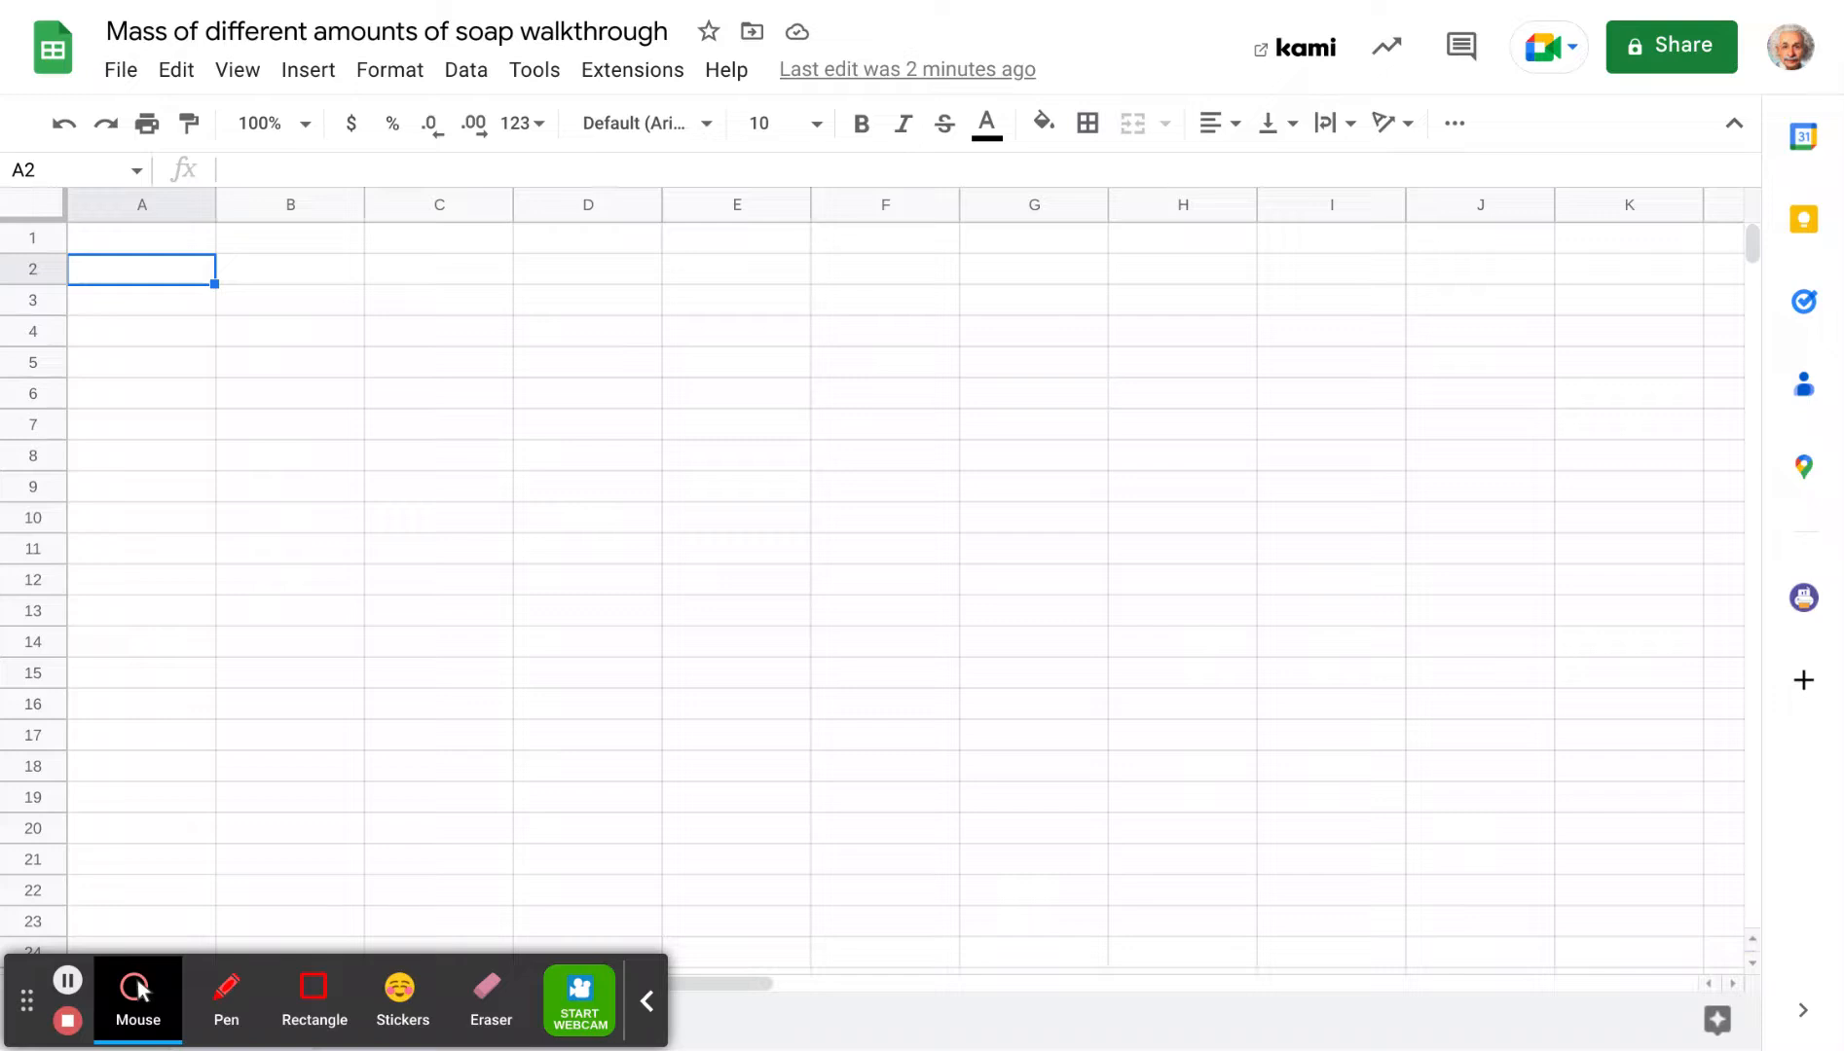
type("Vo")
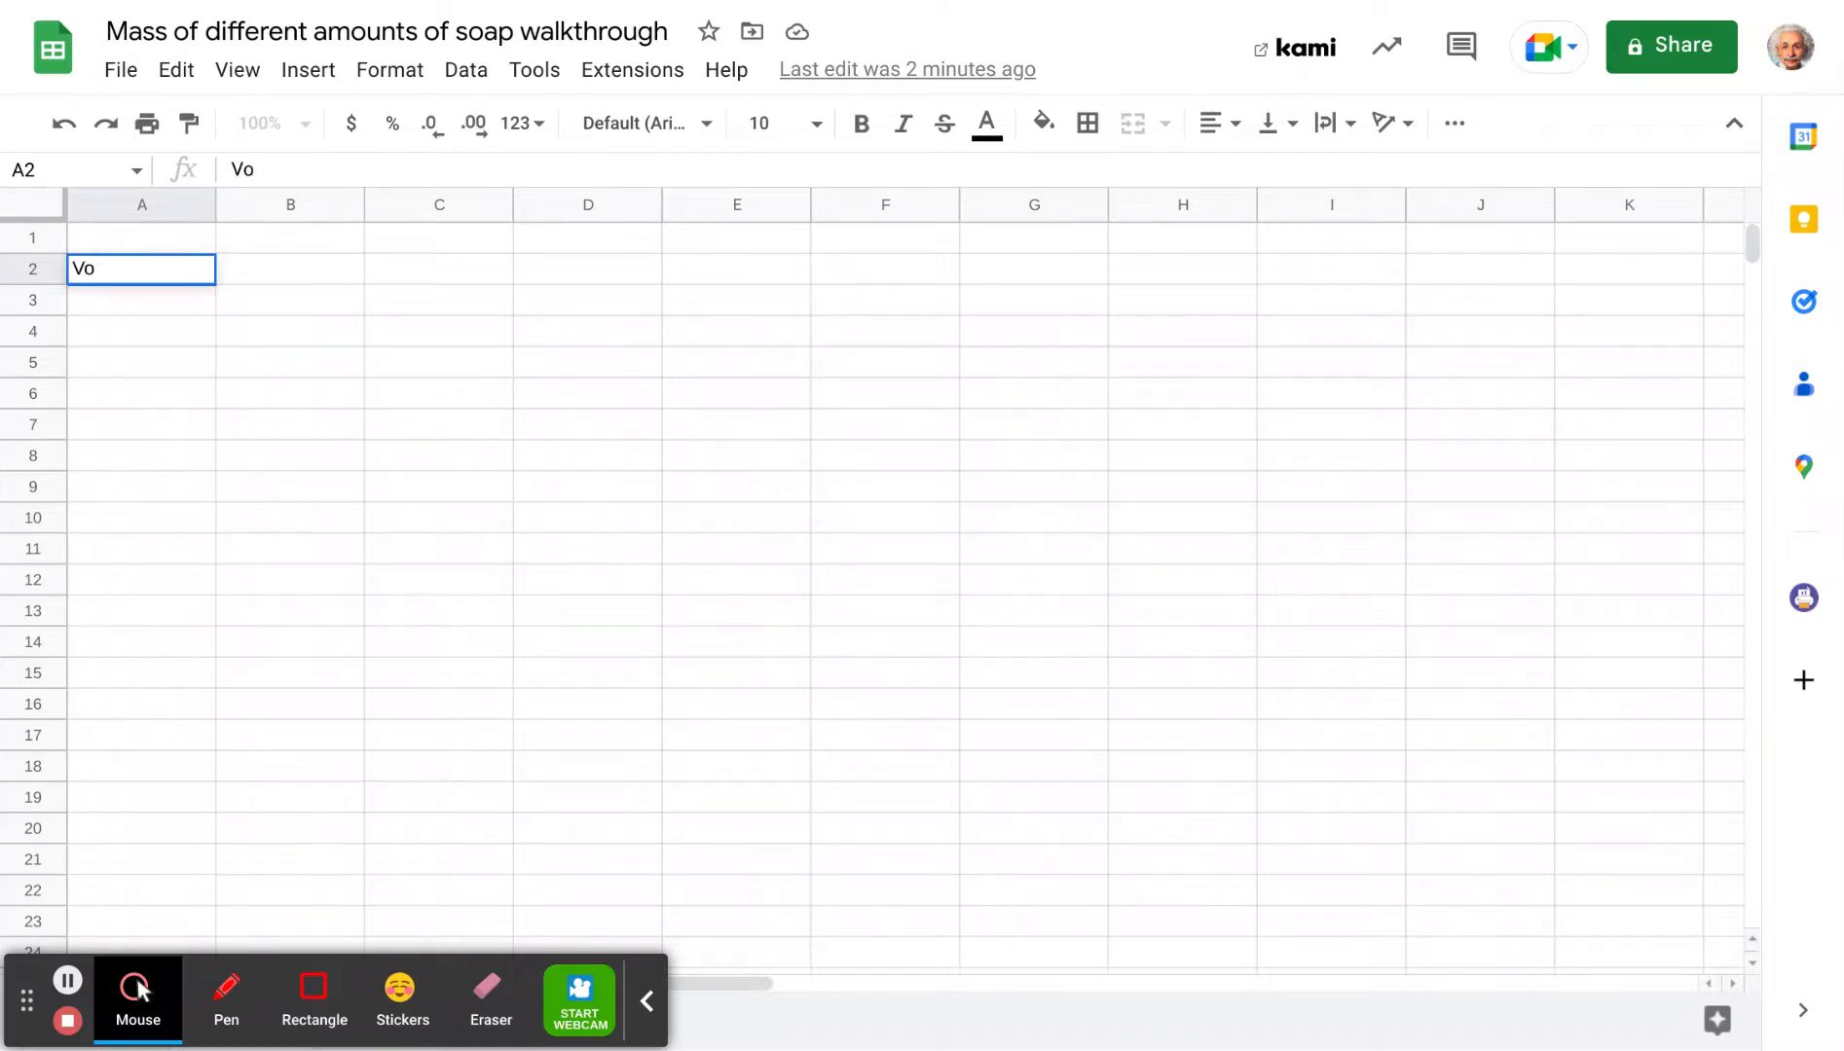
type("ulume (mL)")
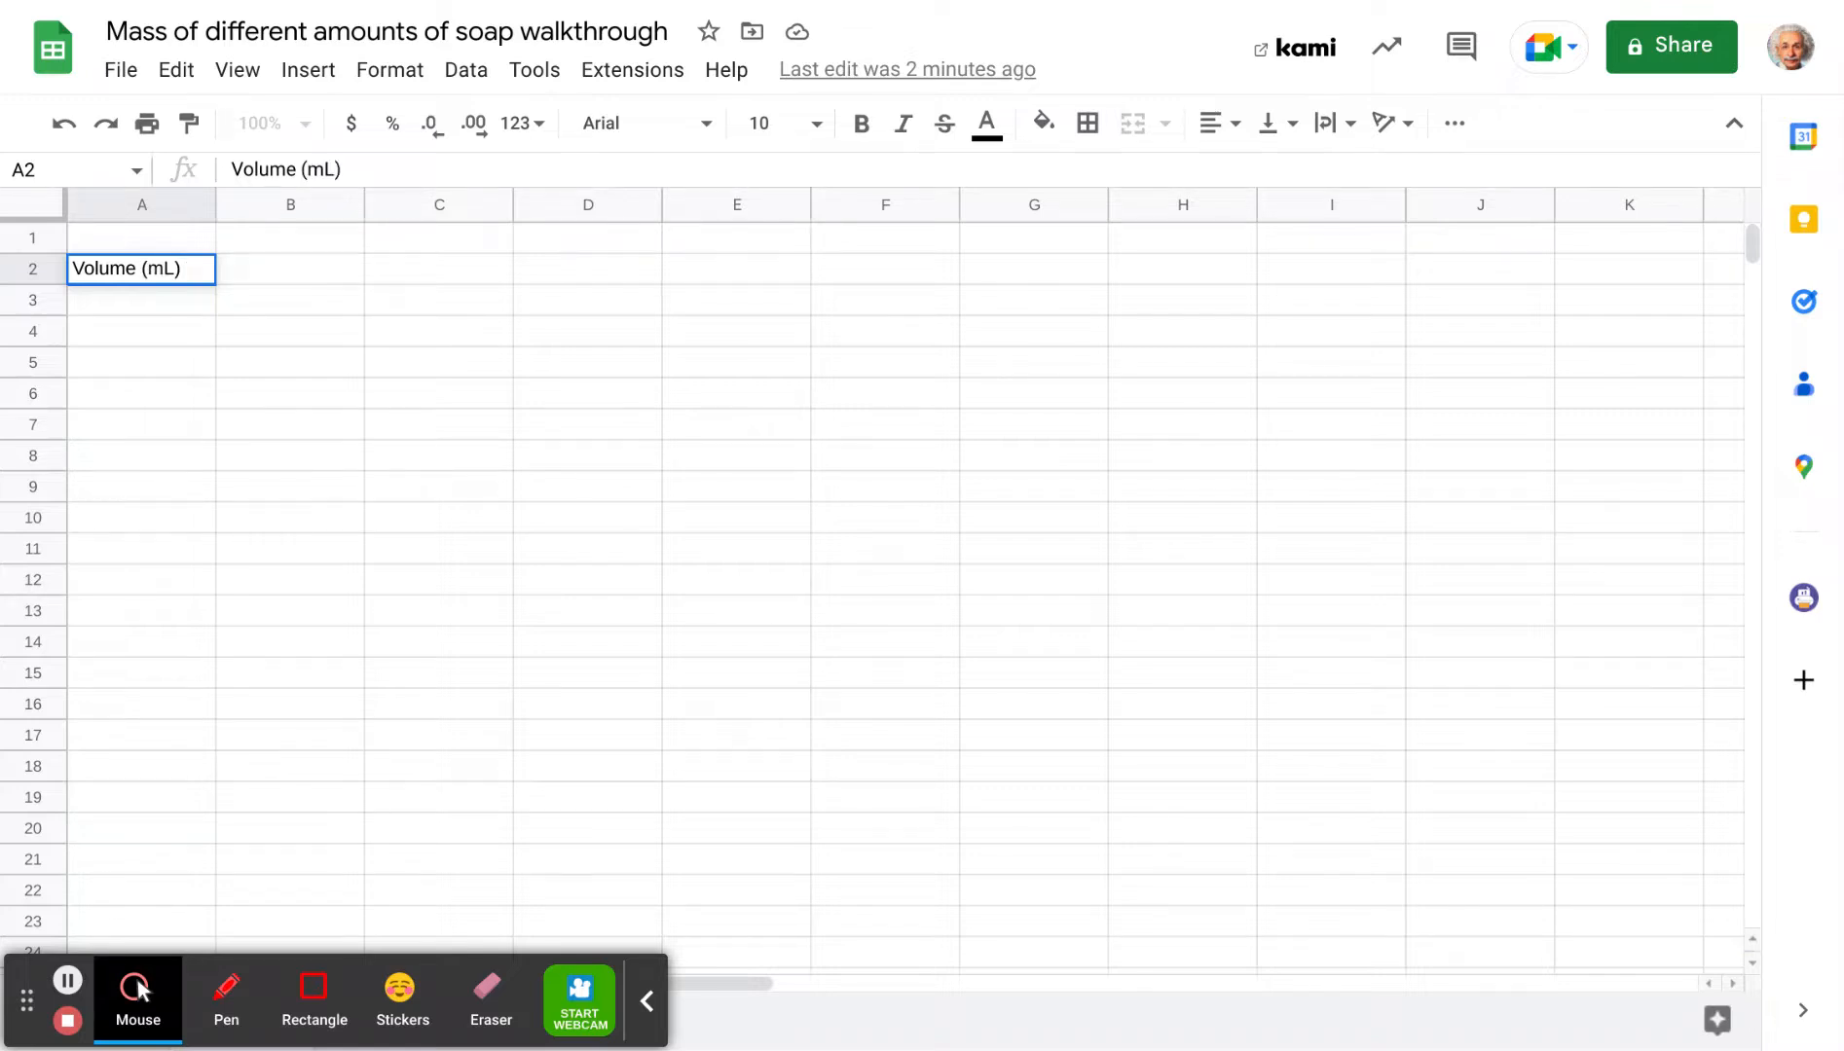
key("Tab")
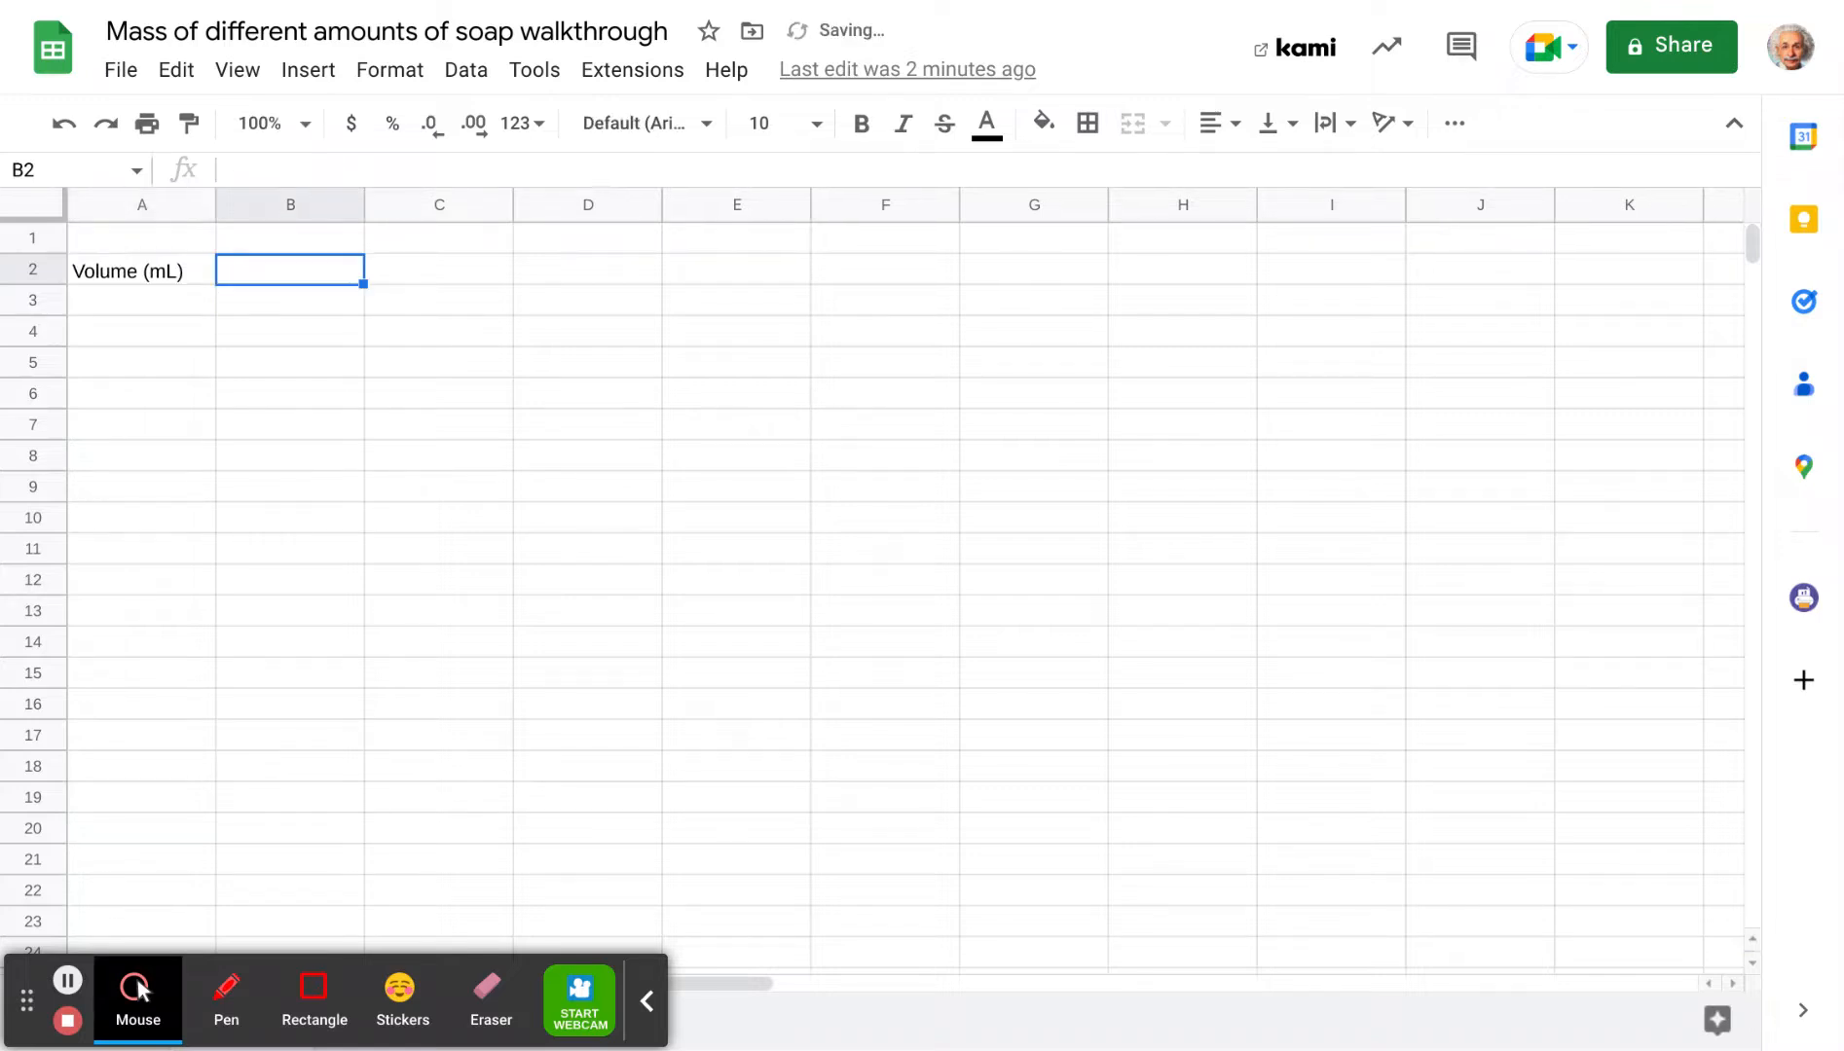
type("Mass ")
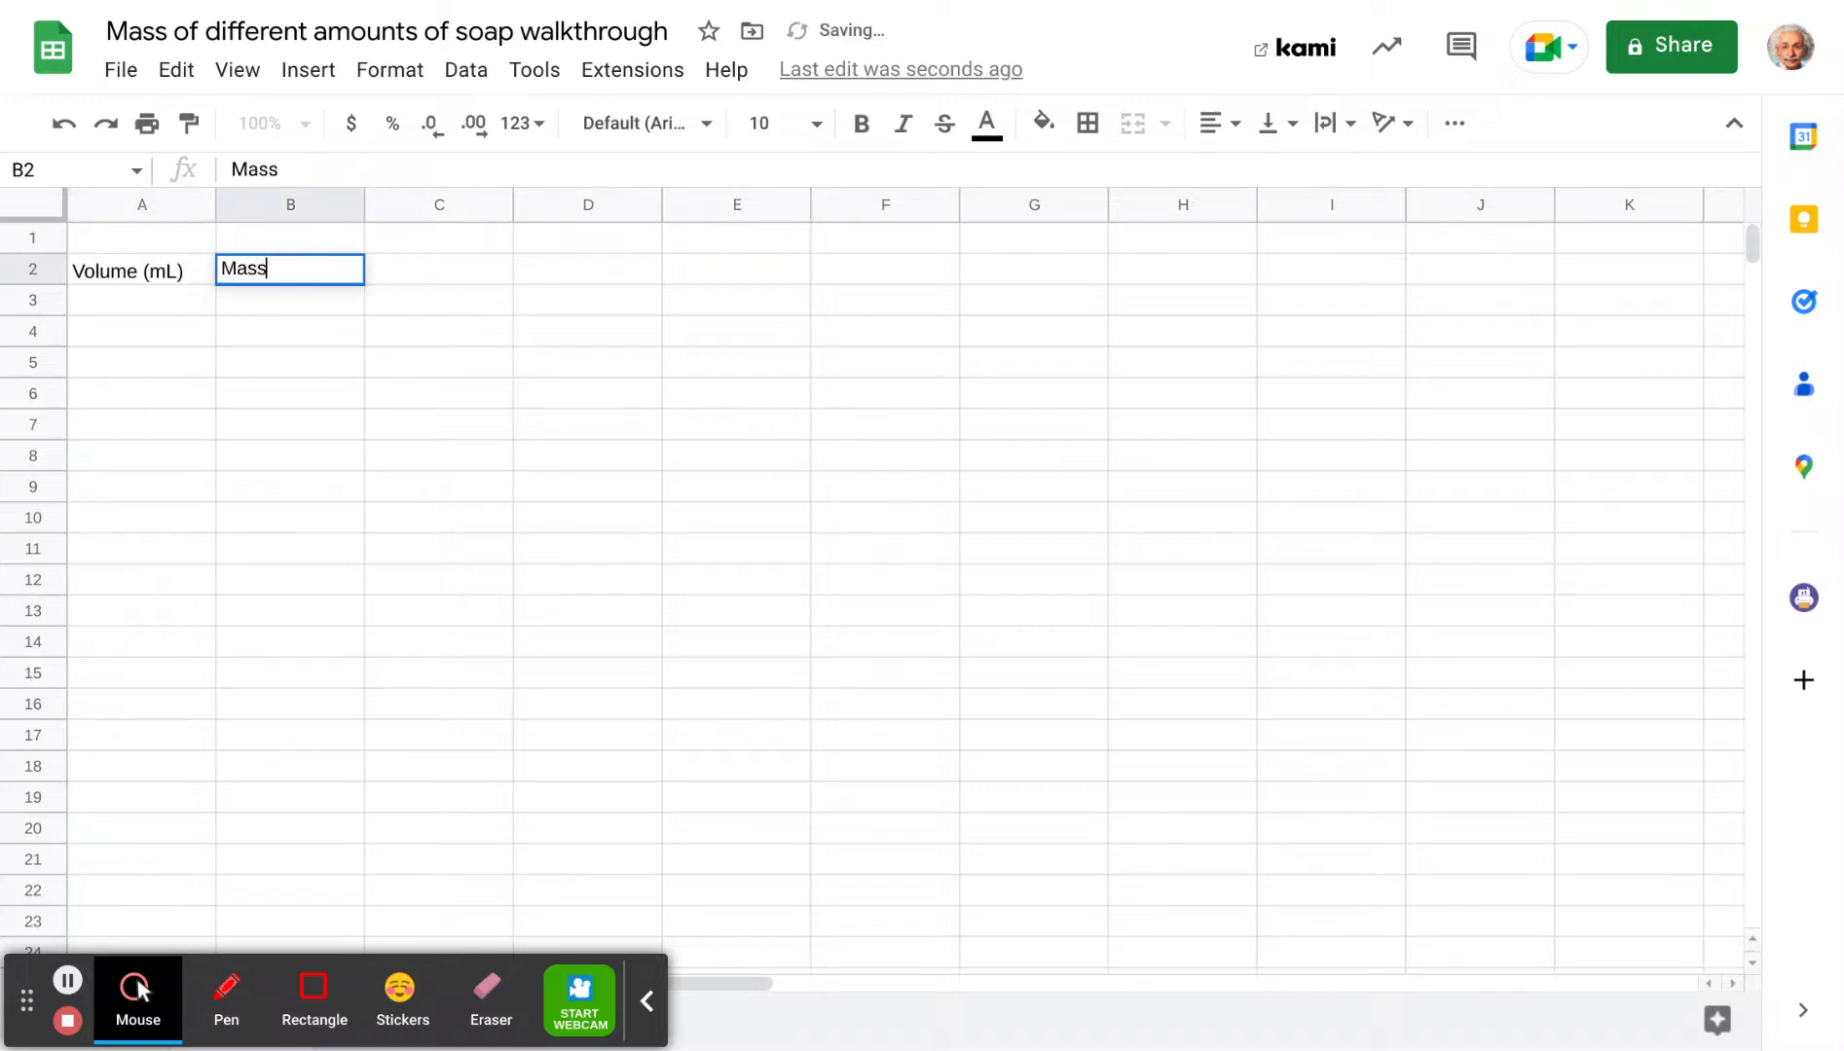
type("(ga")
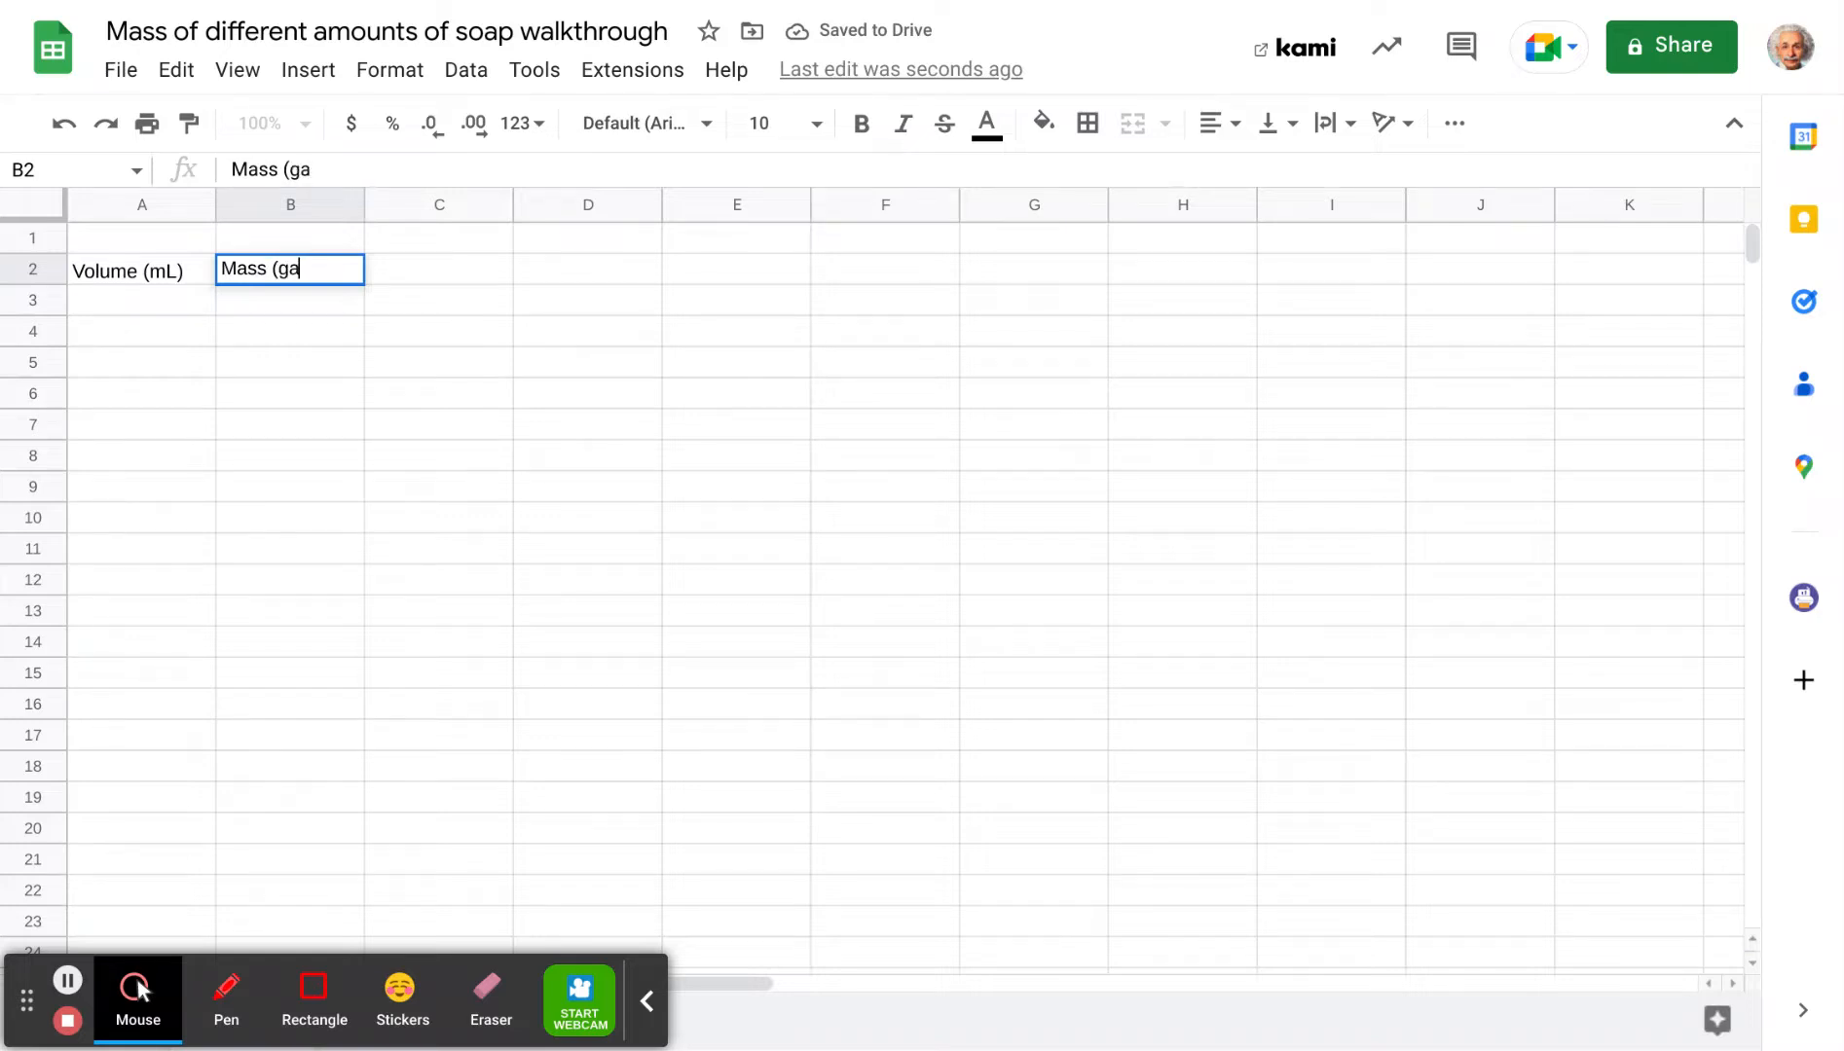
key("BackSpace")
type(")")
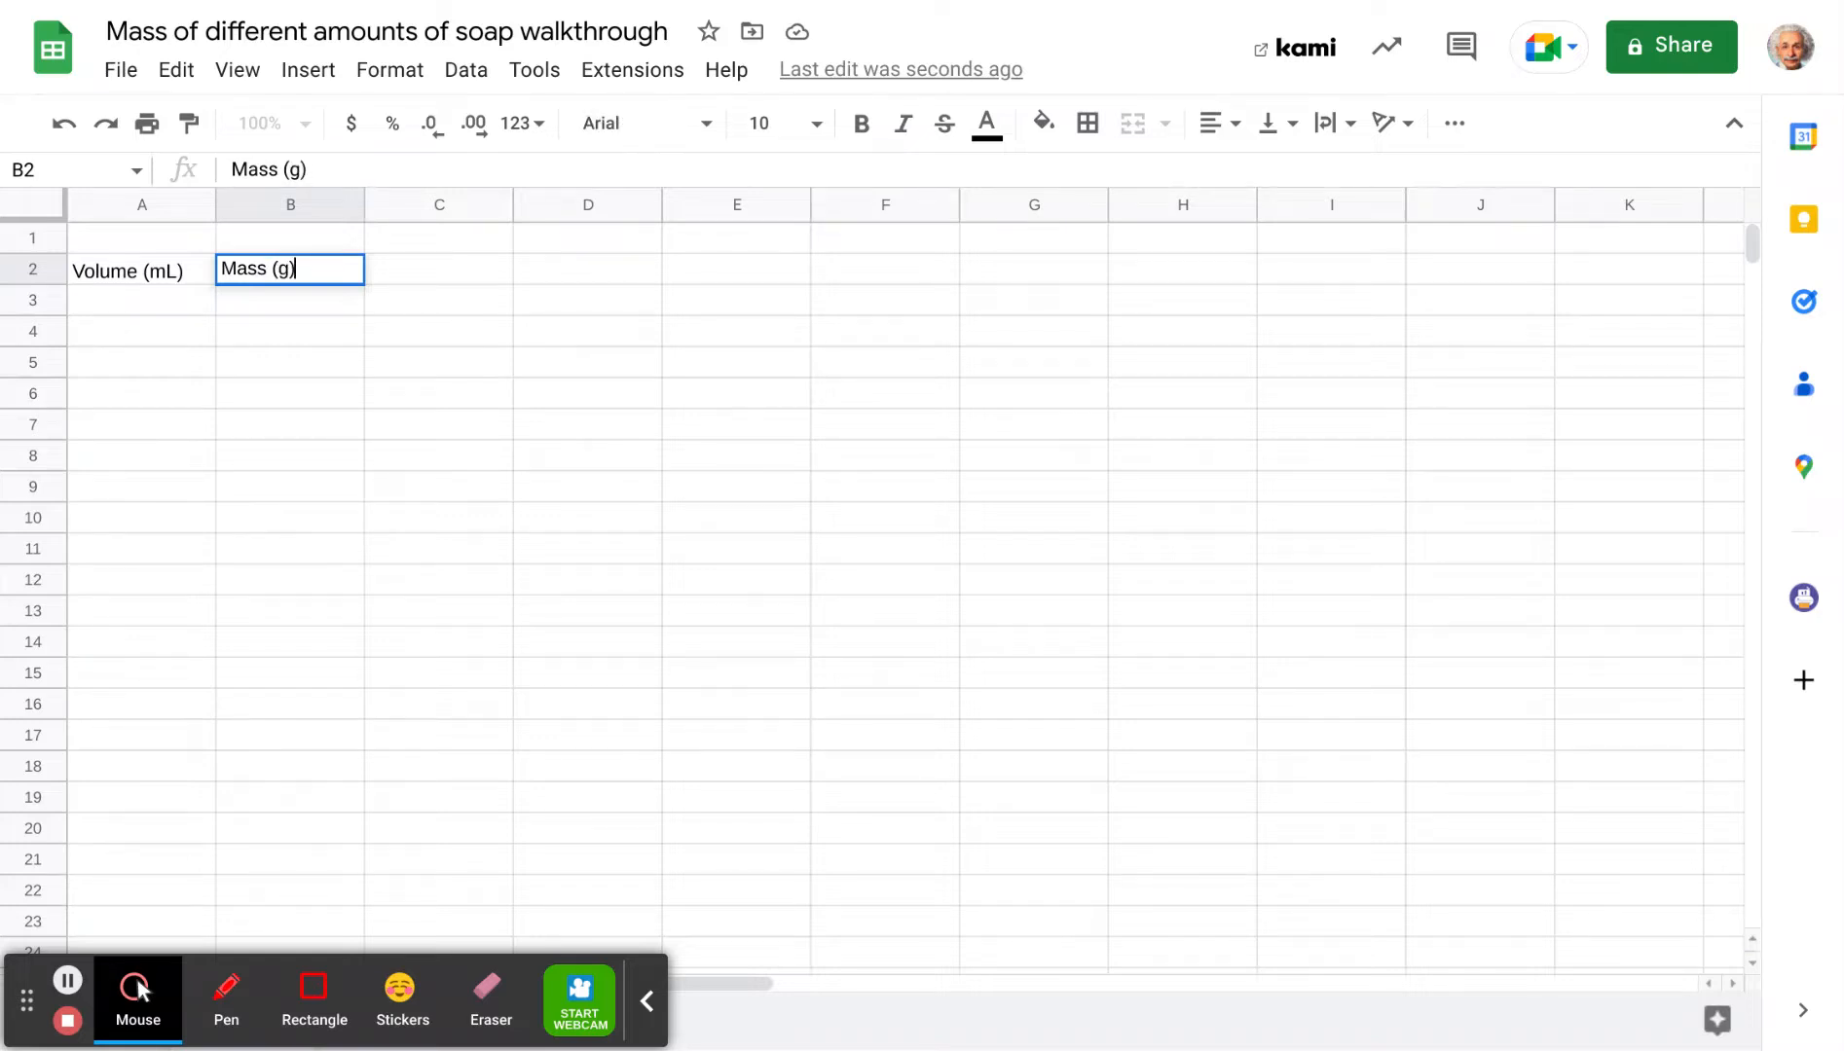
key("Return")
- Enter the volumes 0, 10 and 20 in A3:A5 and extend the series down to 50 in A8
key("Up")
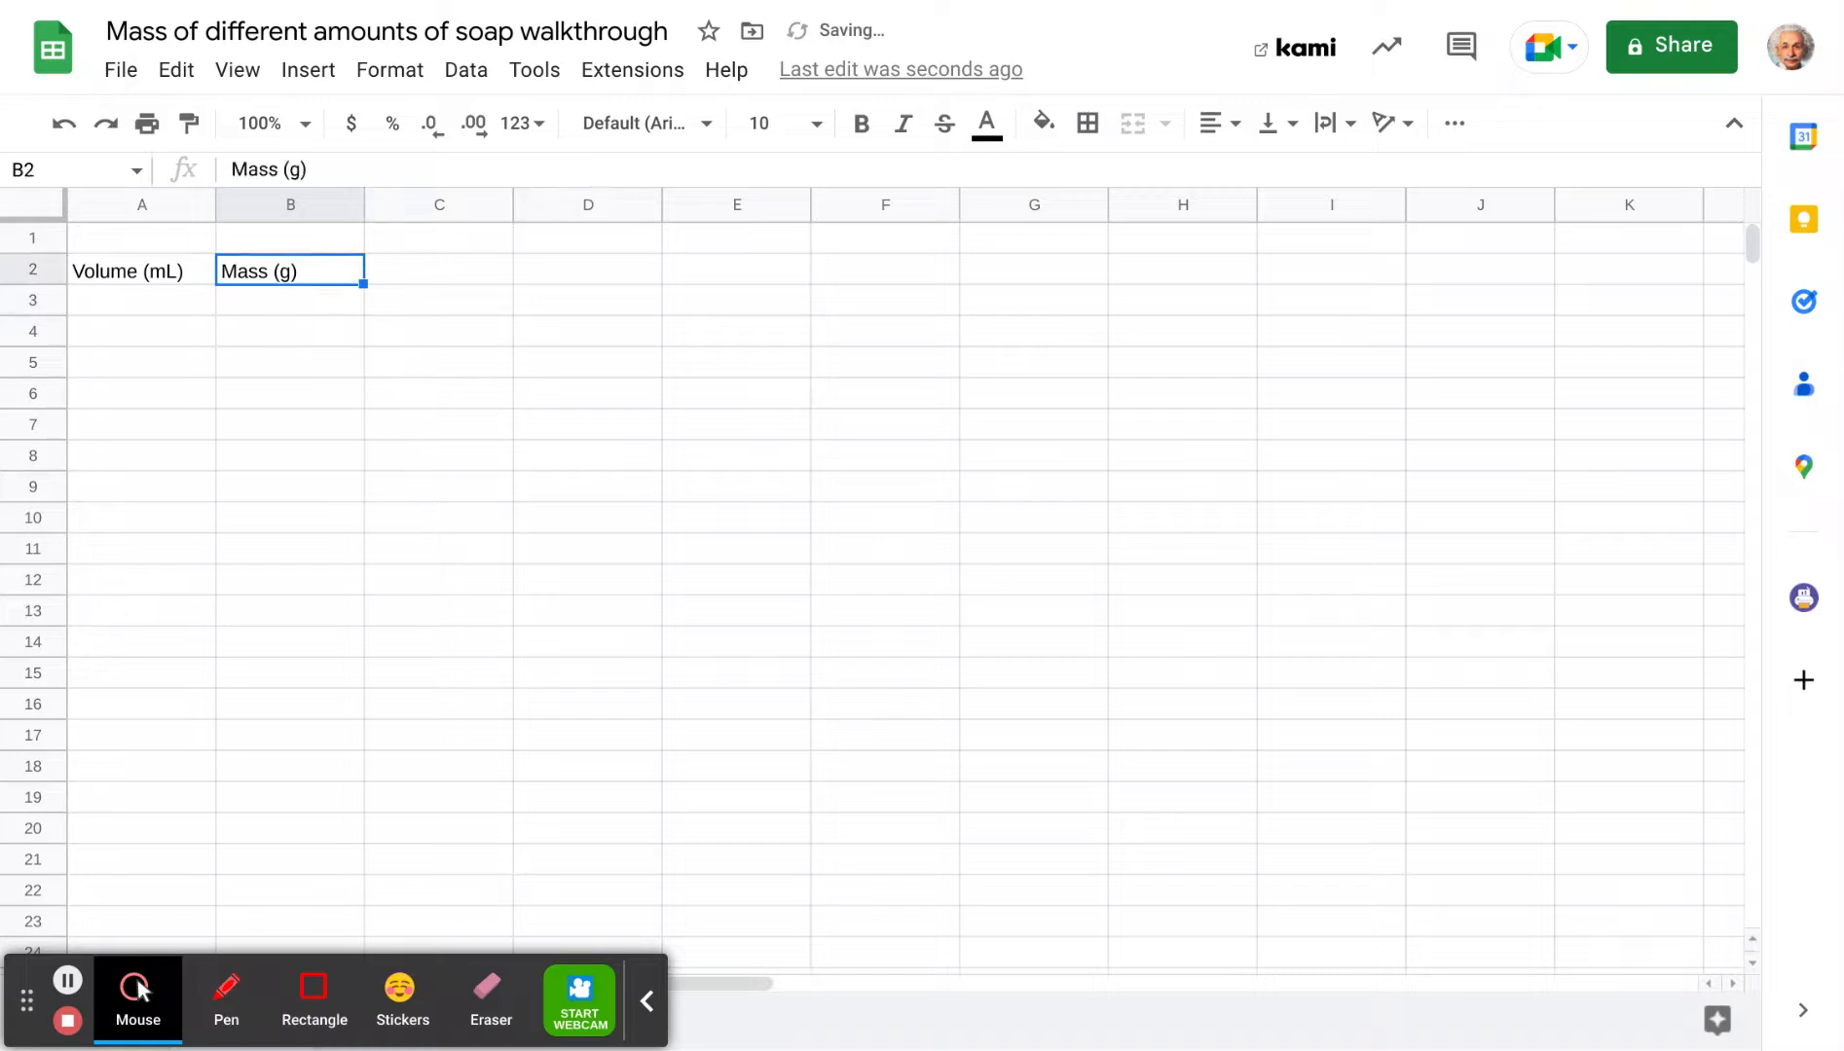
key("Left")
key("Down")
type("0")
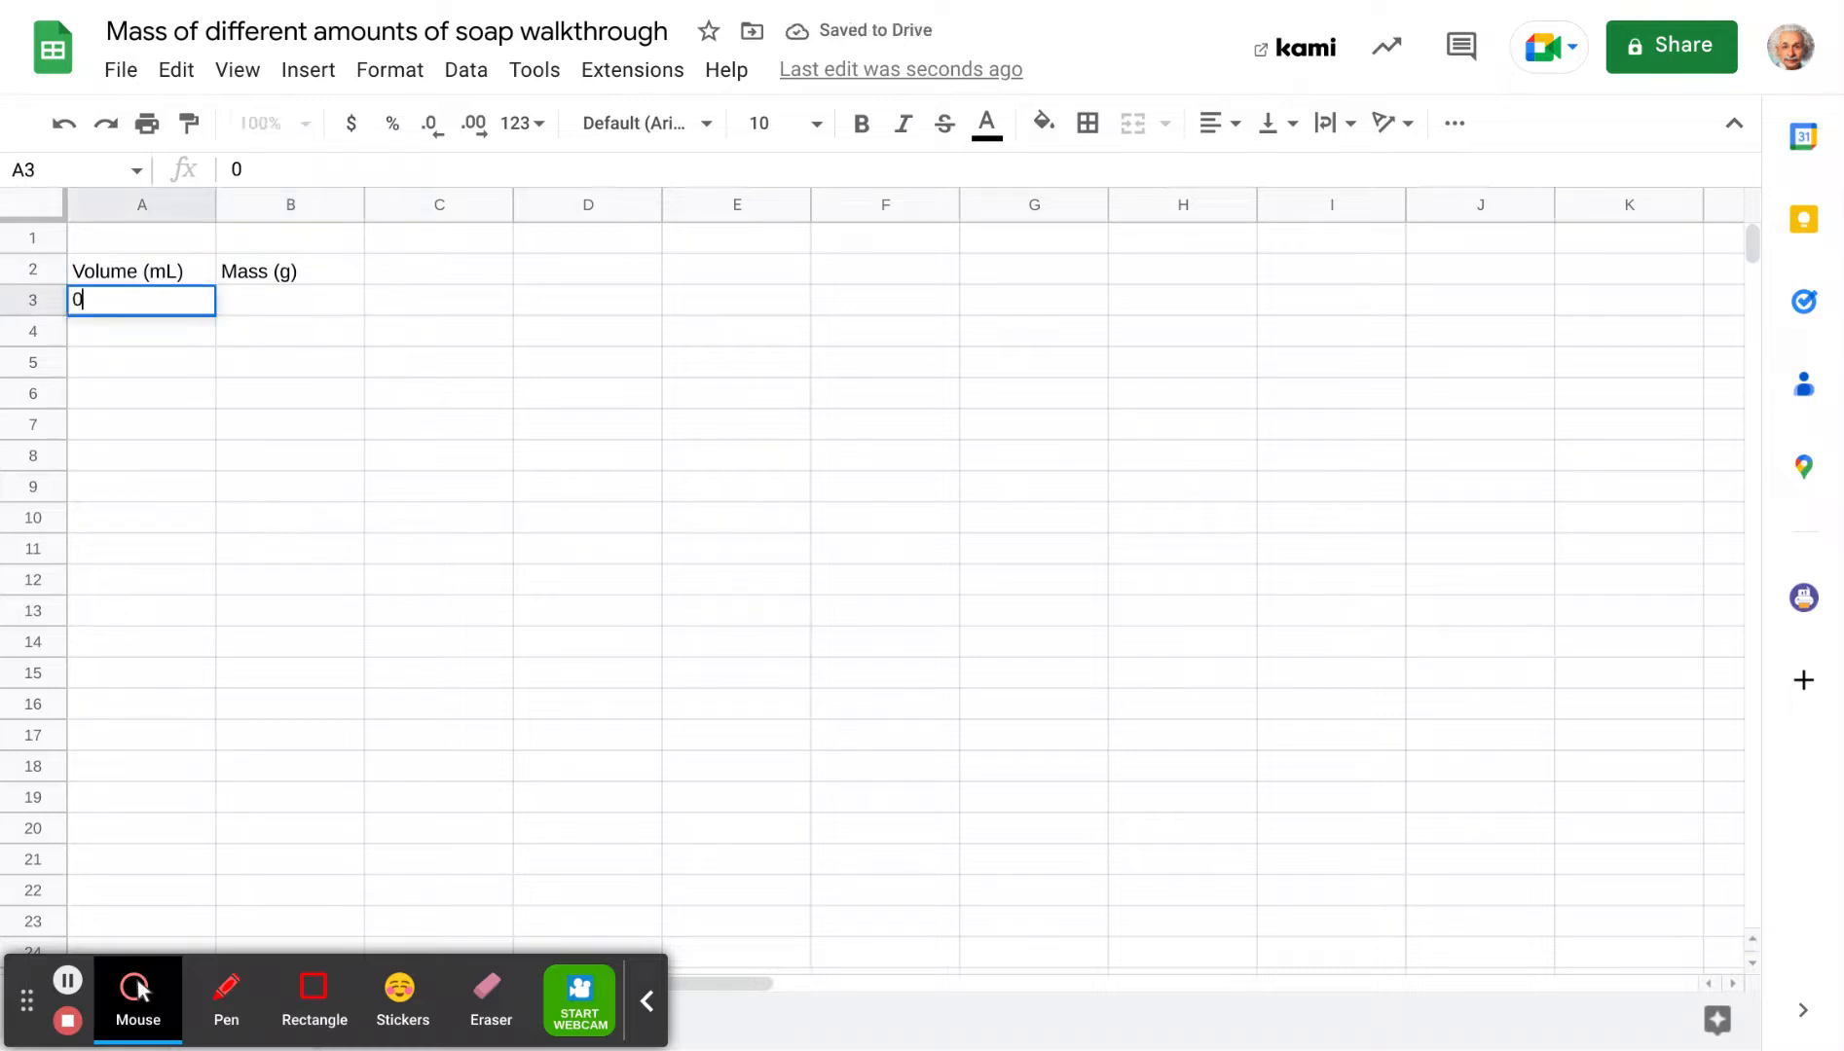
key("Return")
type("10")
key("Return")
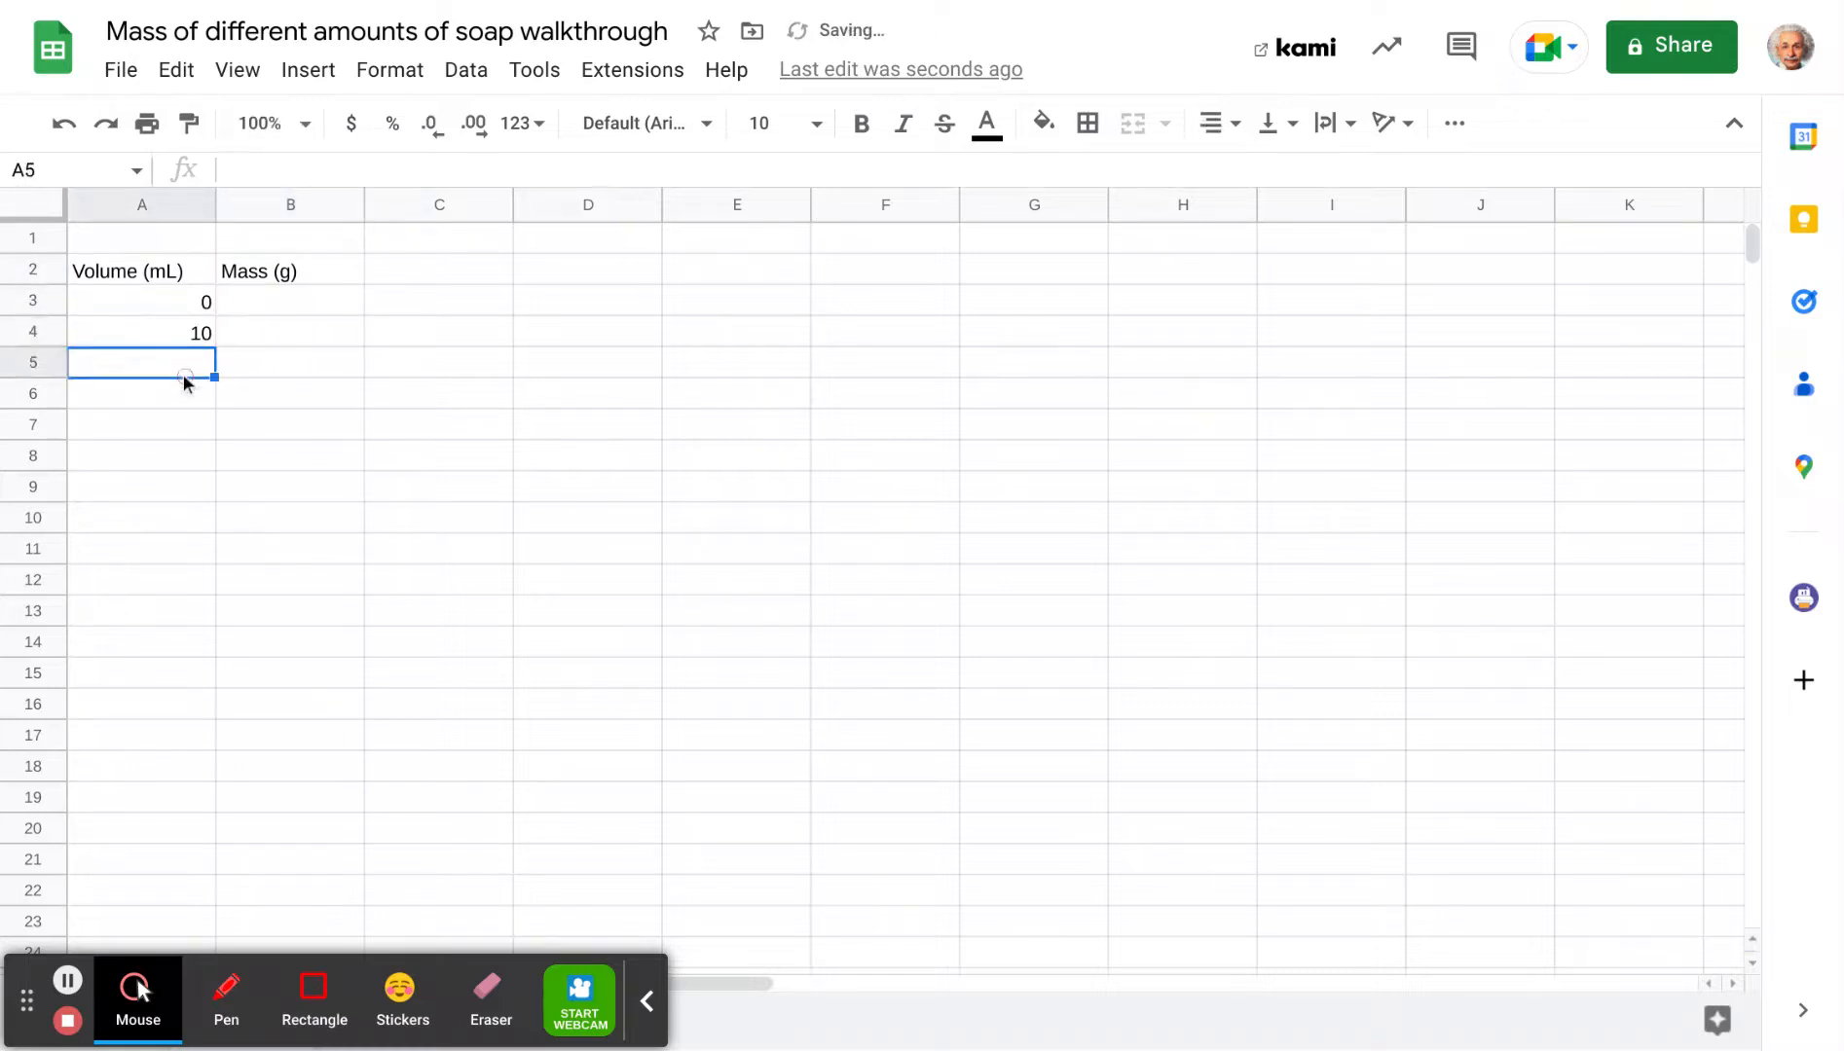
type("20")
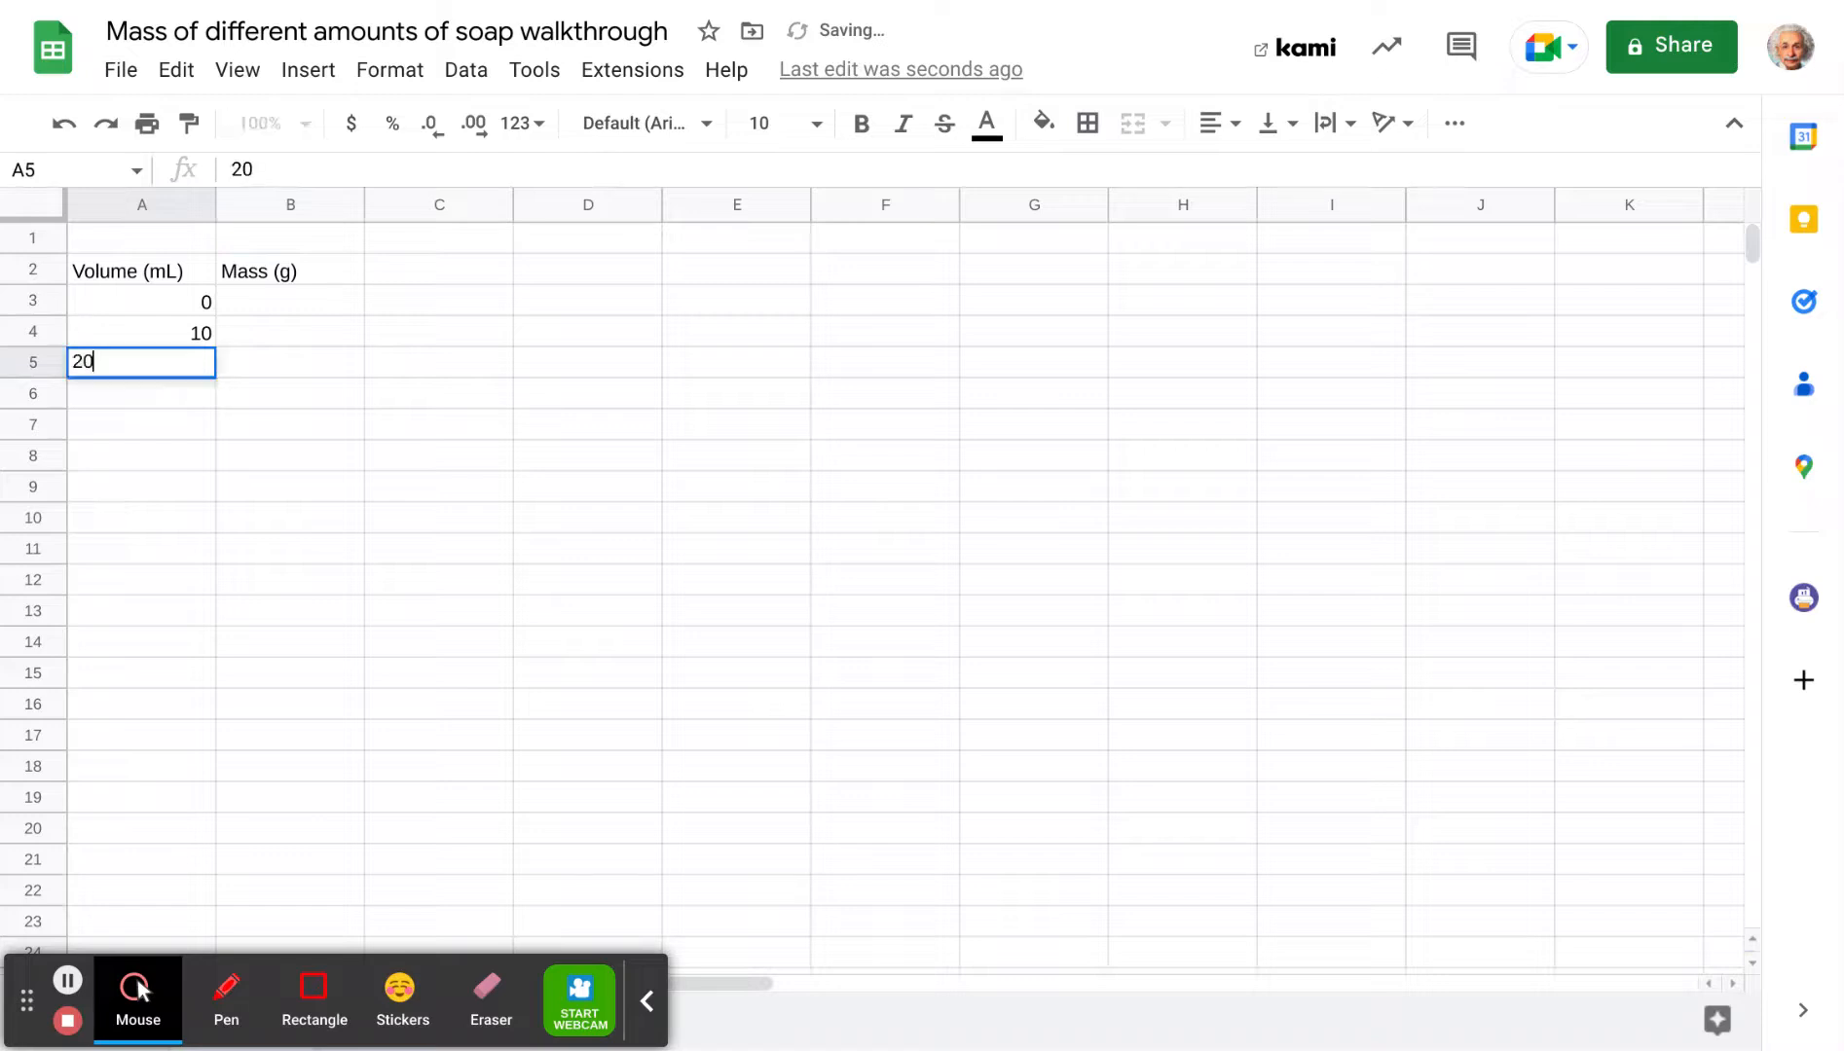
left_click(251, 407)
left_click(192, 307)
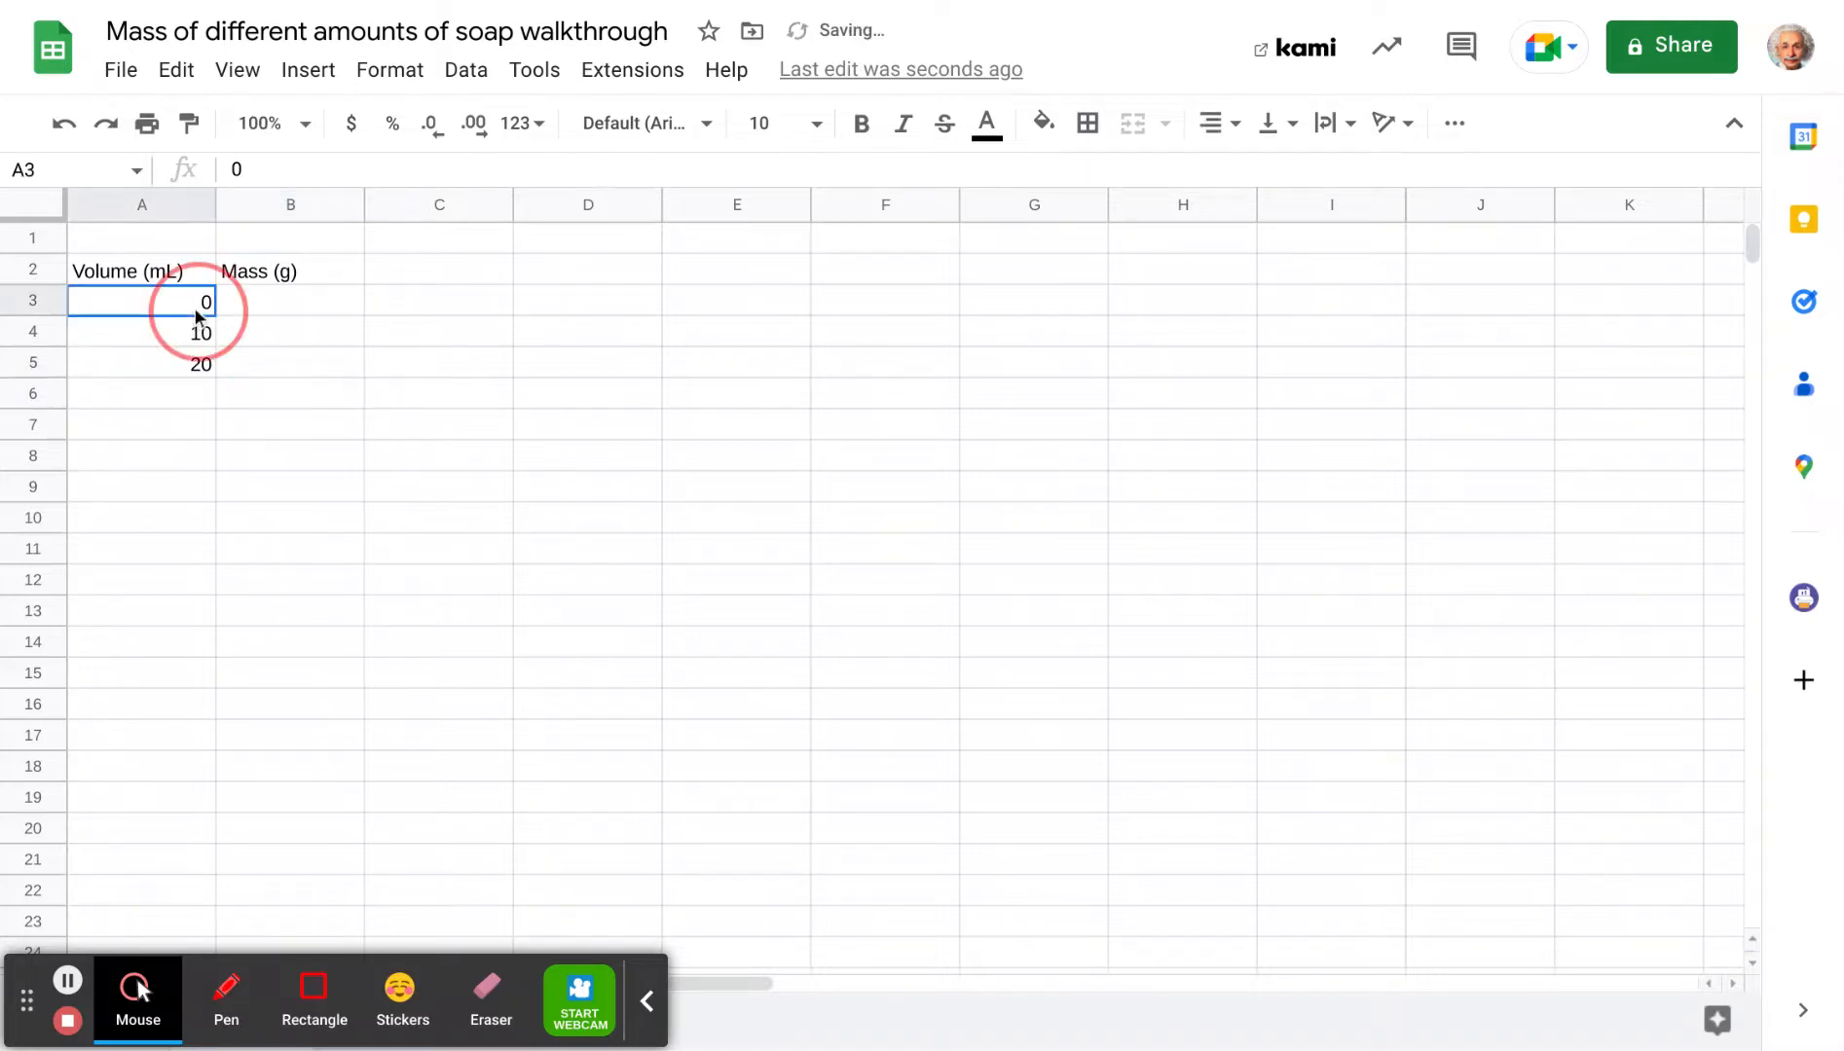
left_click_drag(186, 312, 215, 471)
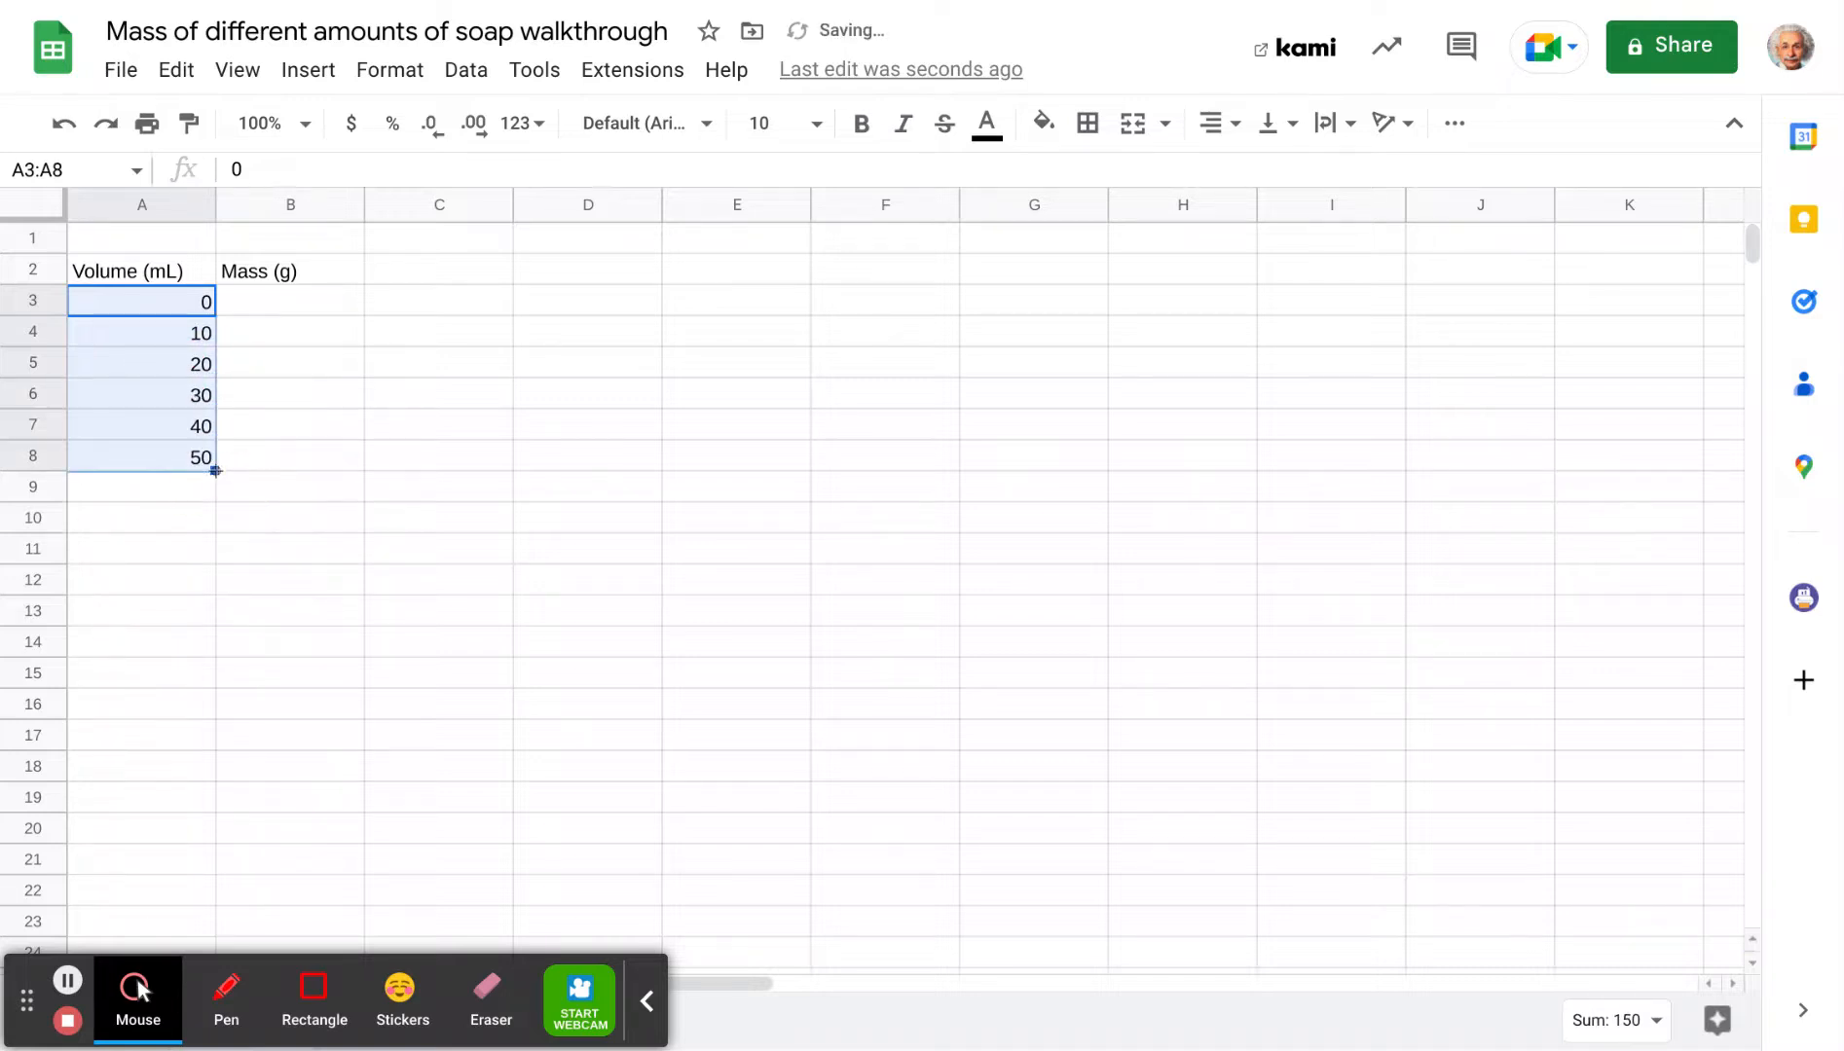
- Center the contents of the table range A2:B8 horizontally
left_click(286, 459)
left_click_drag(181, 271, 301, 454)
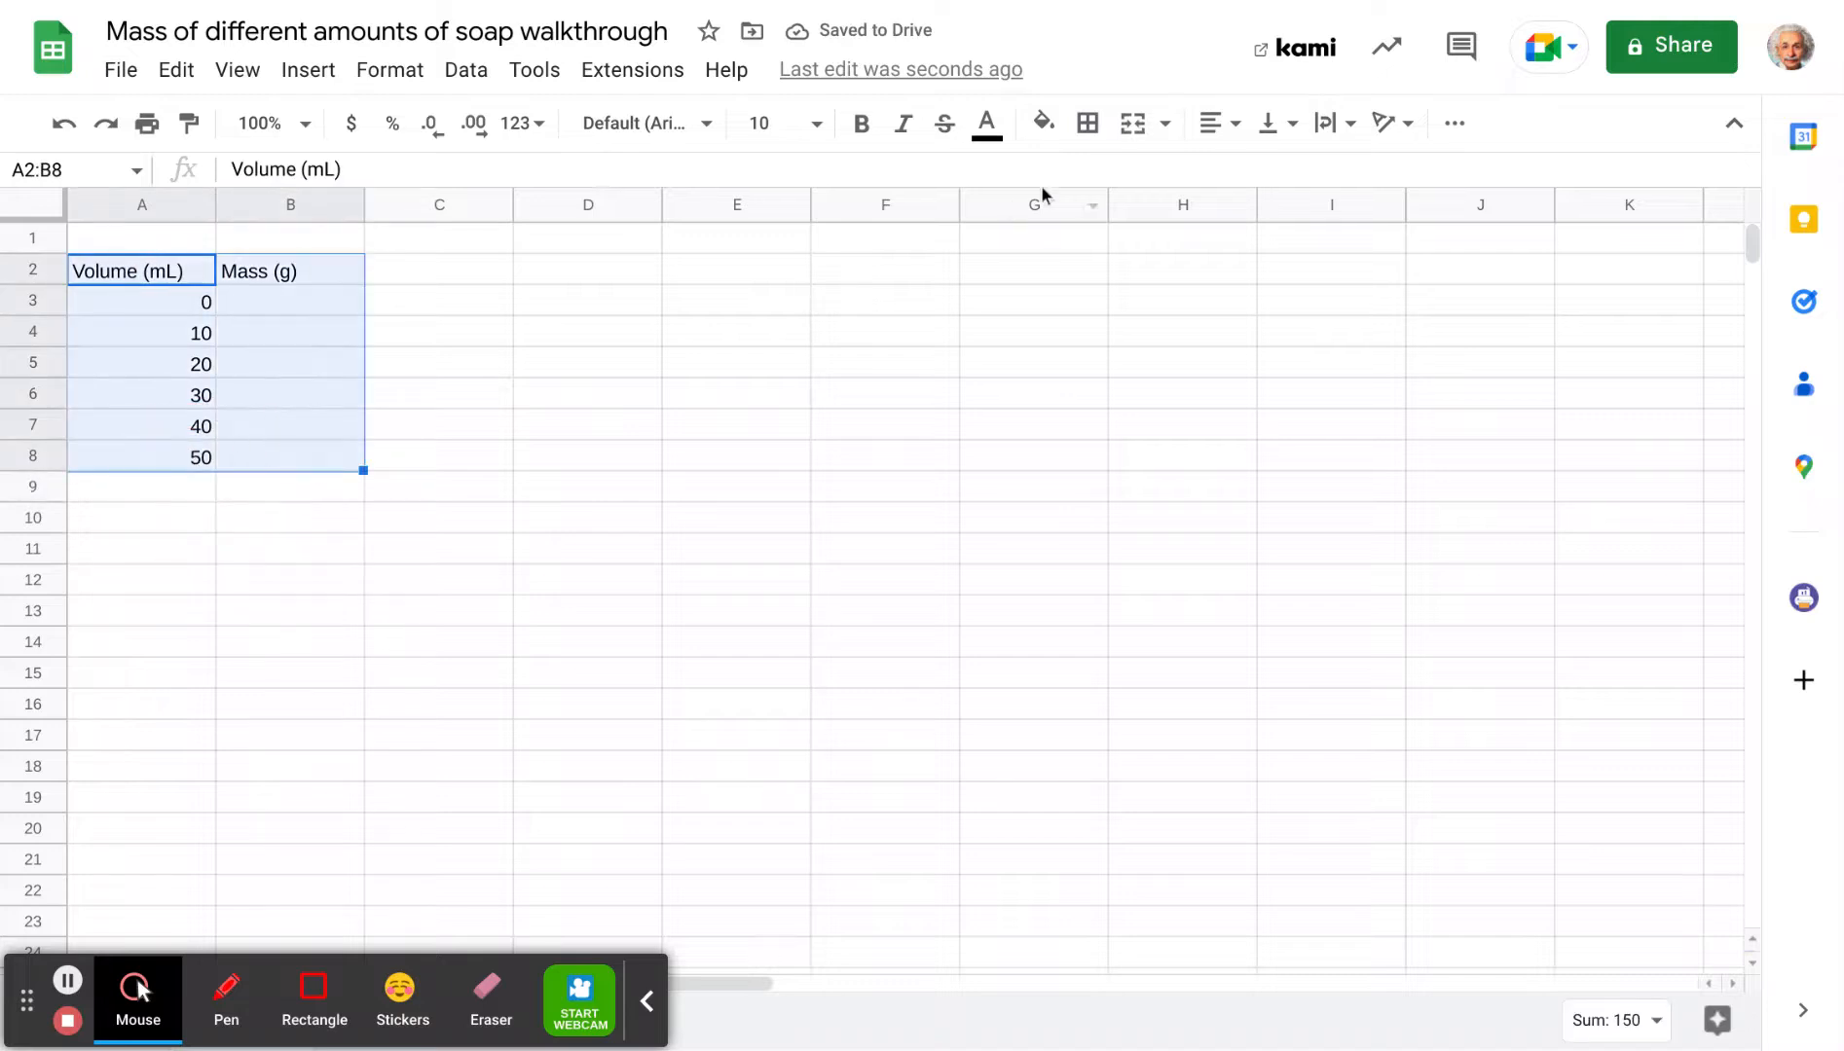
left_click(1217, 122)
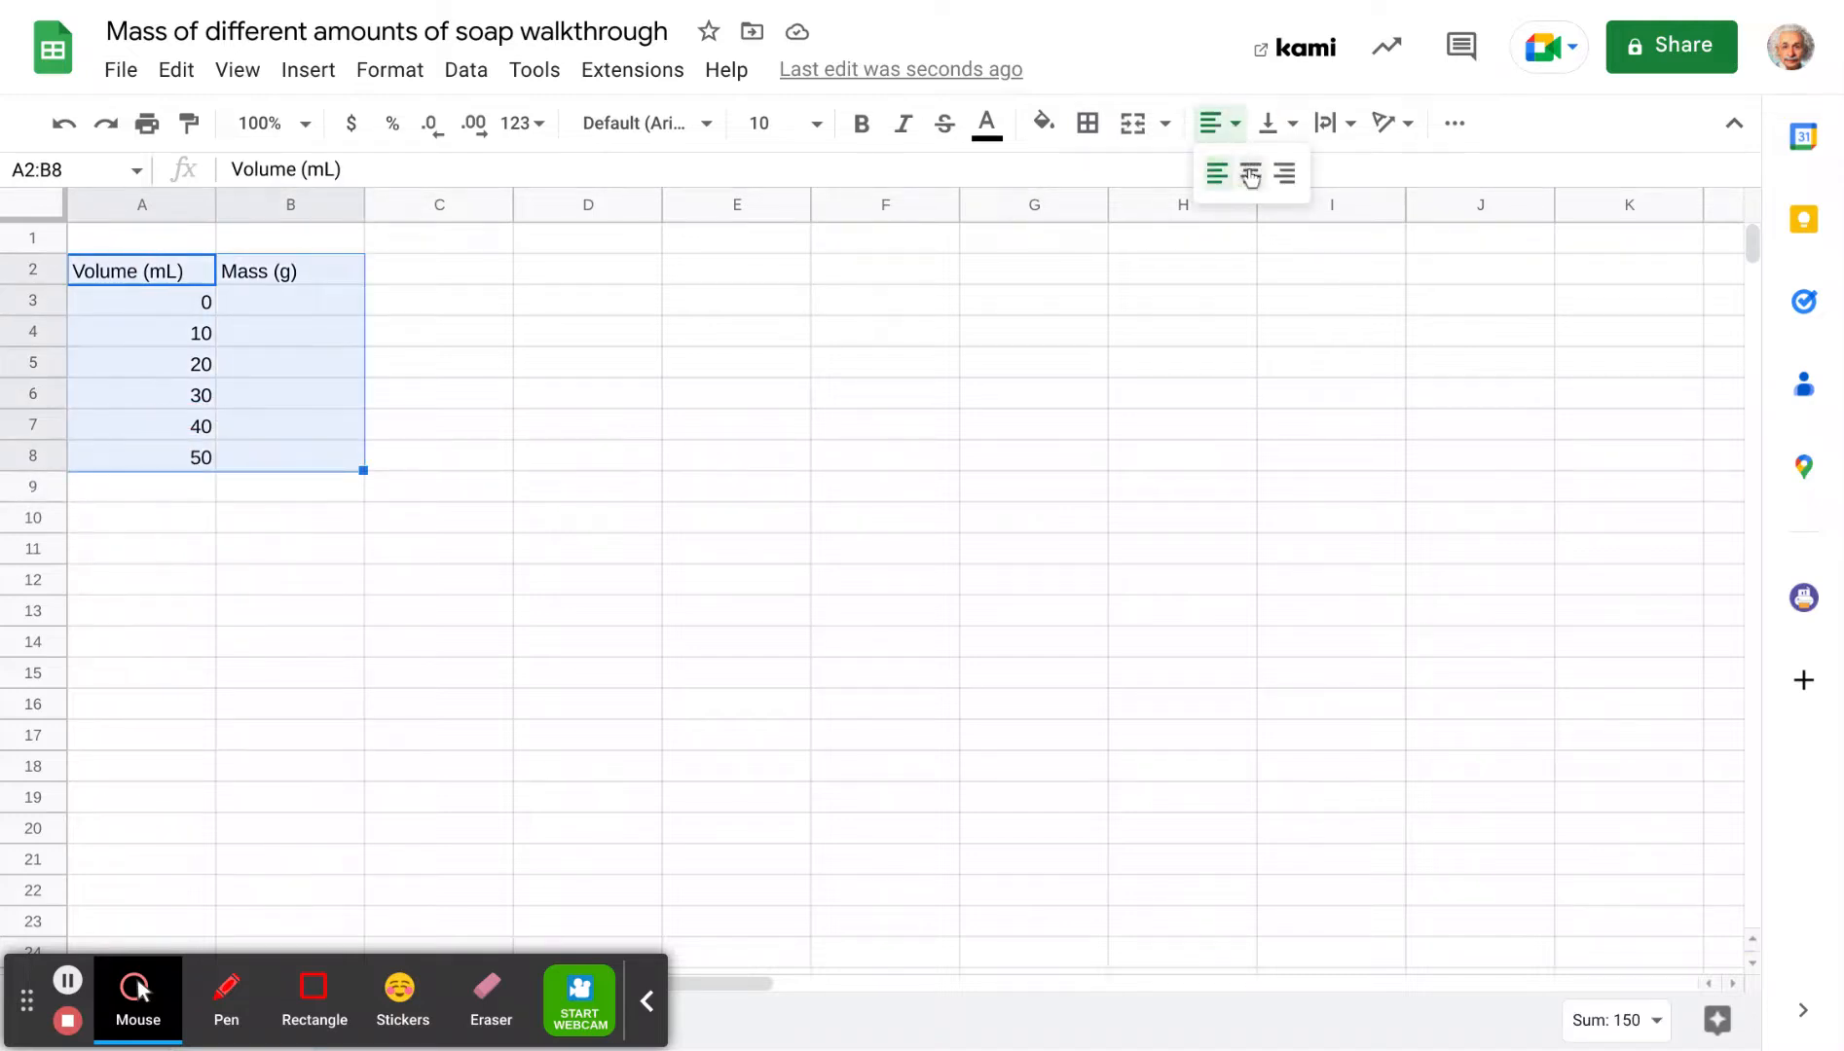
left_click(1249, 174)
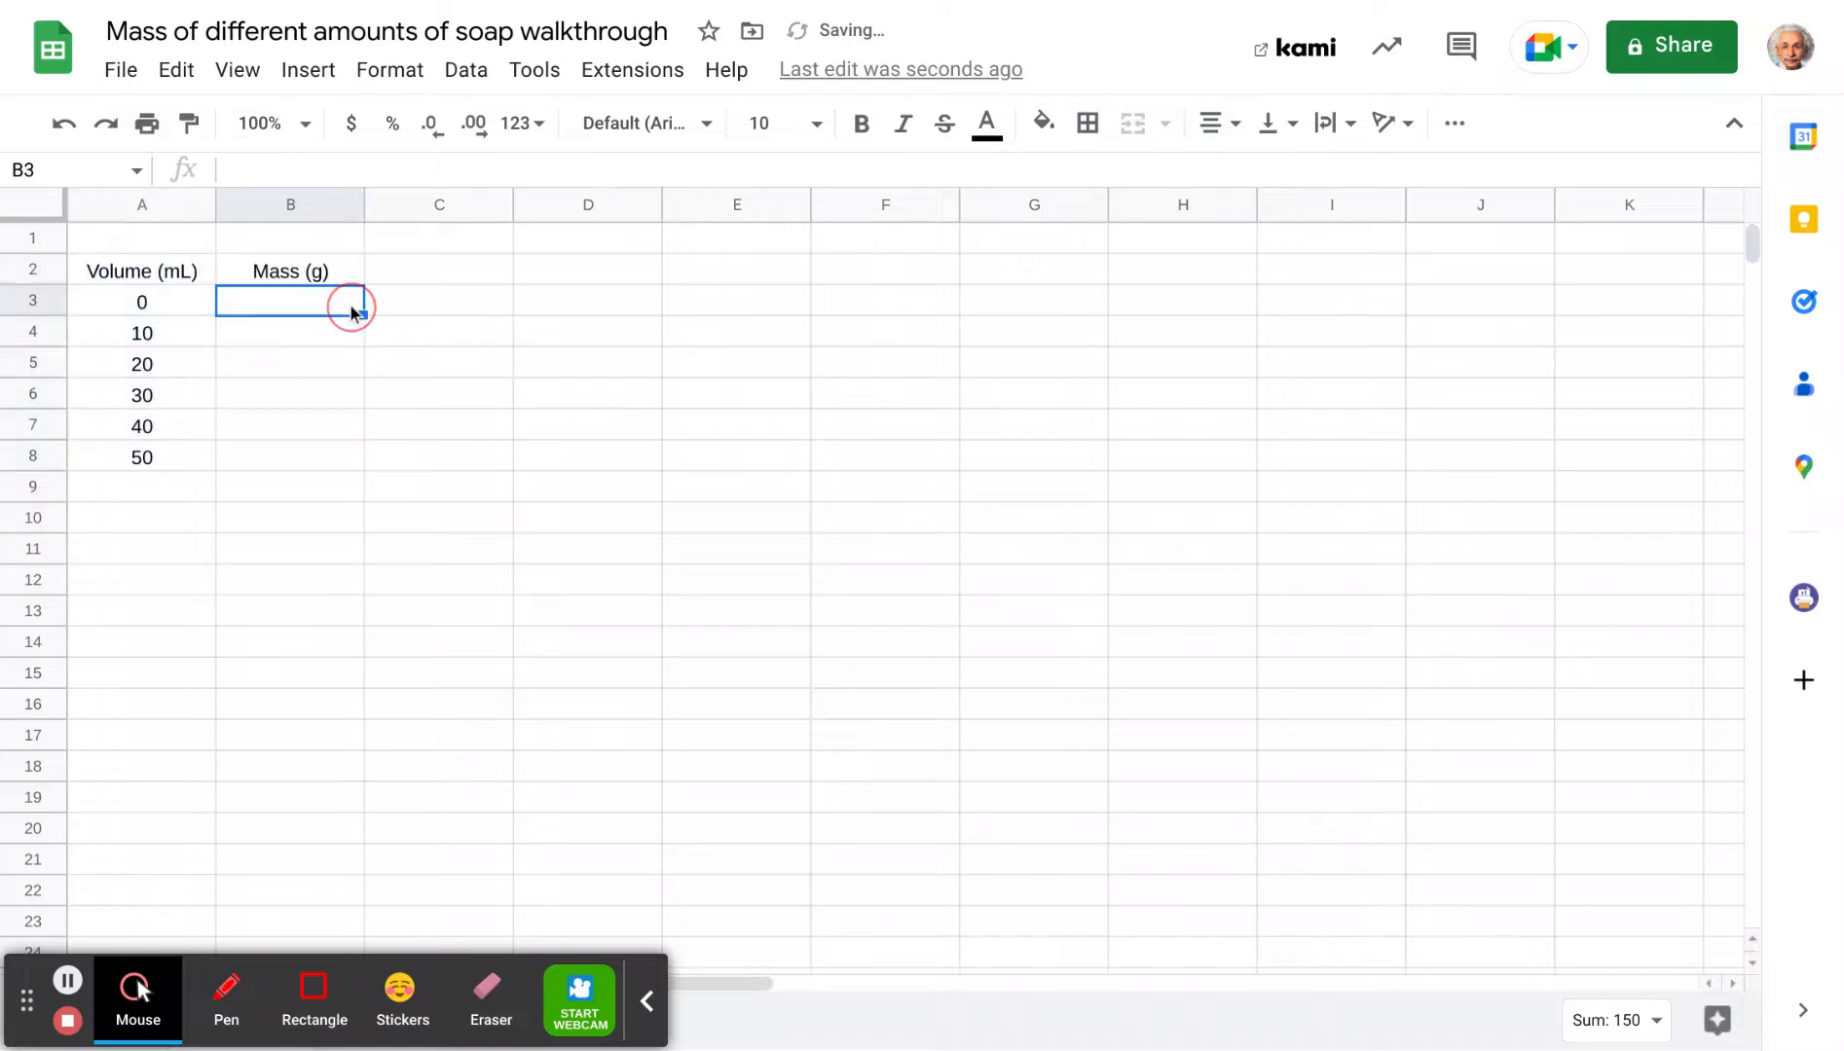
- Enter the masses 50, 61, 72, 83, 94 and 105 down the Mass (g) column in B3:B8
left_click(353, 309)
type("50")
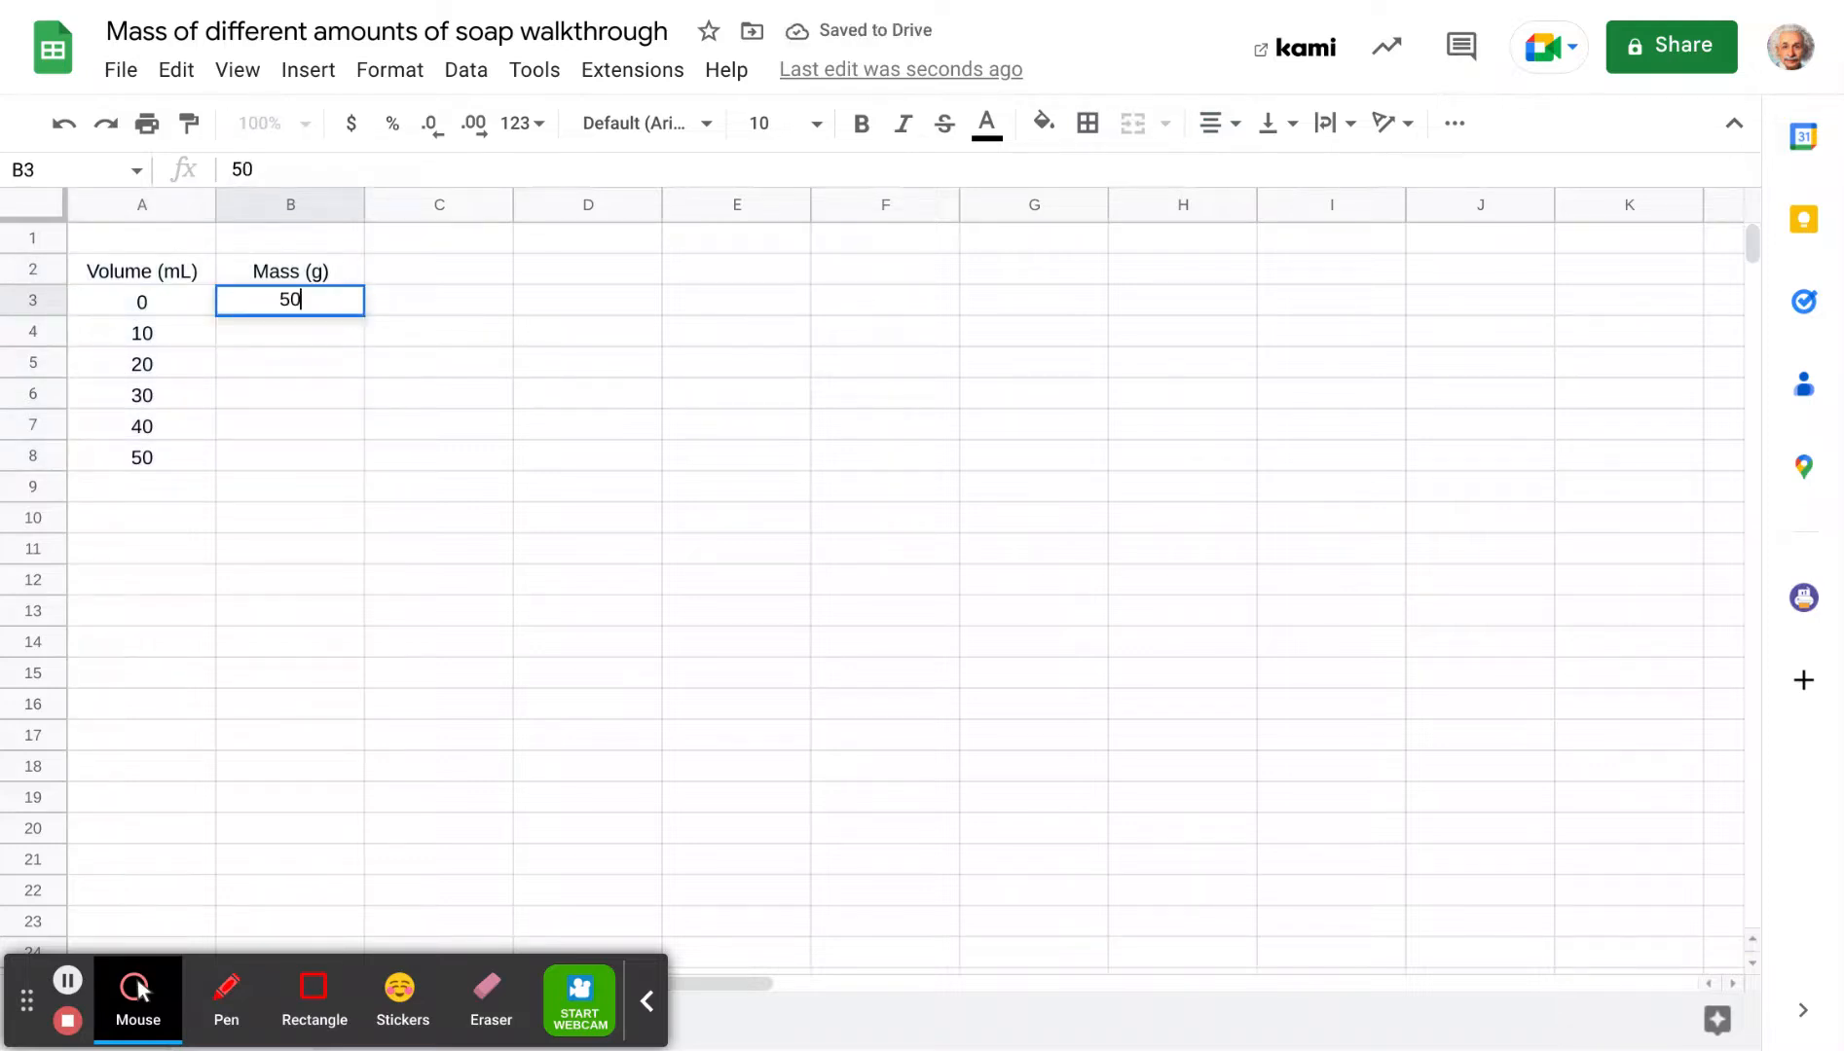
key("Return")
type("61")
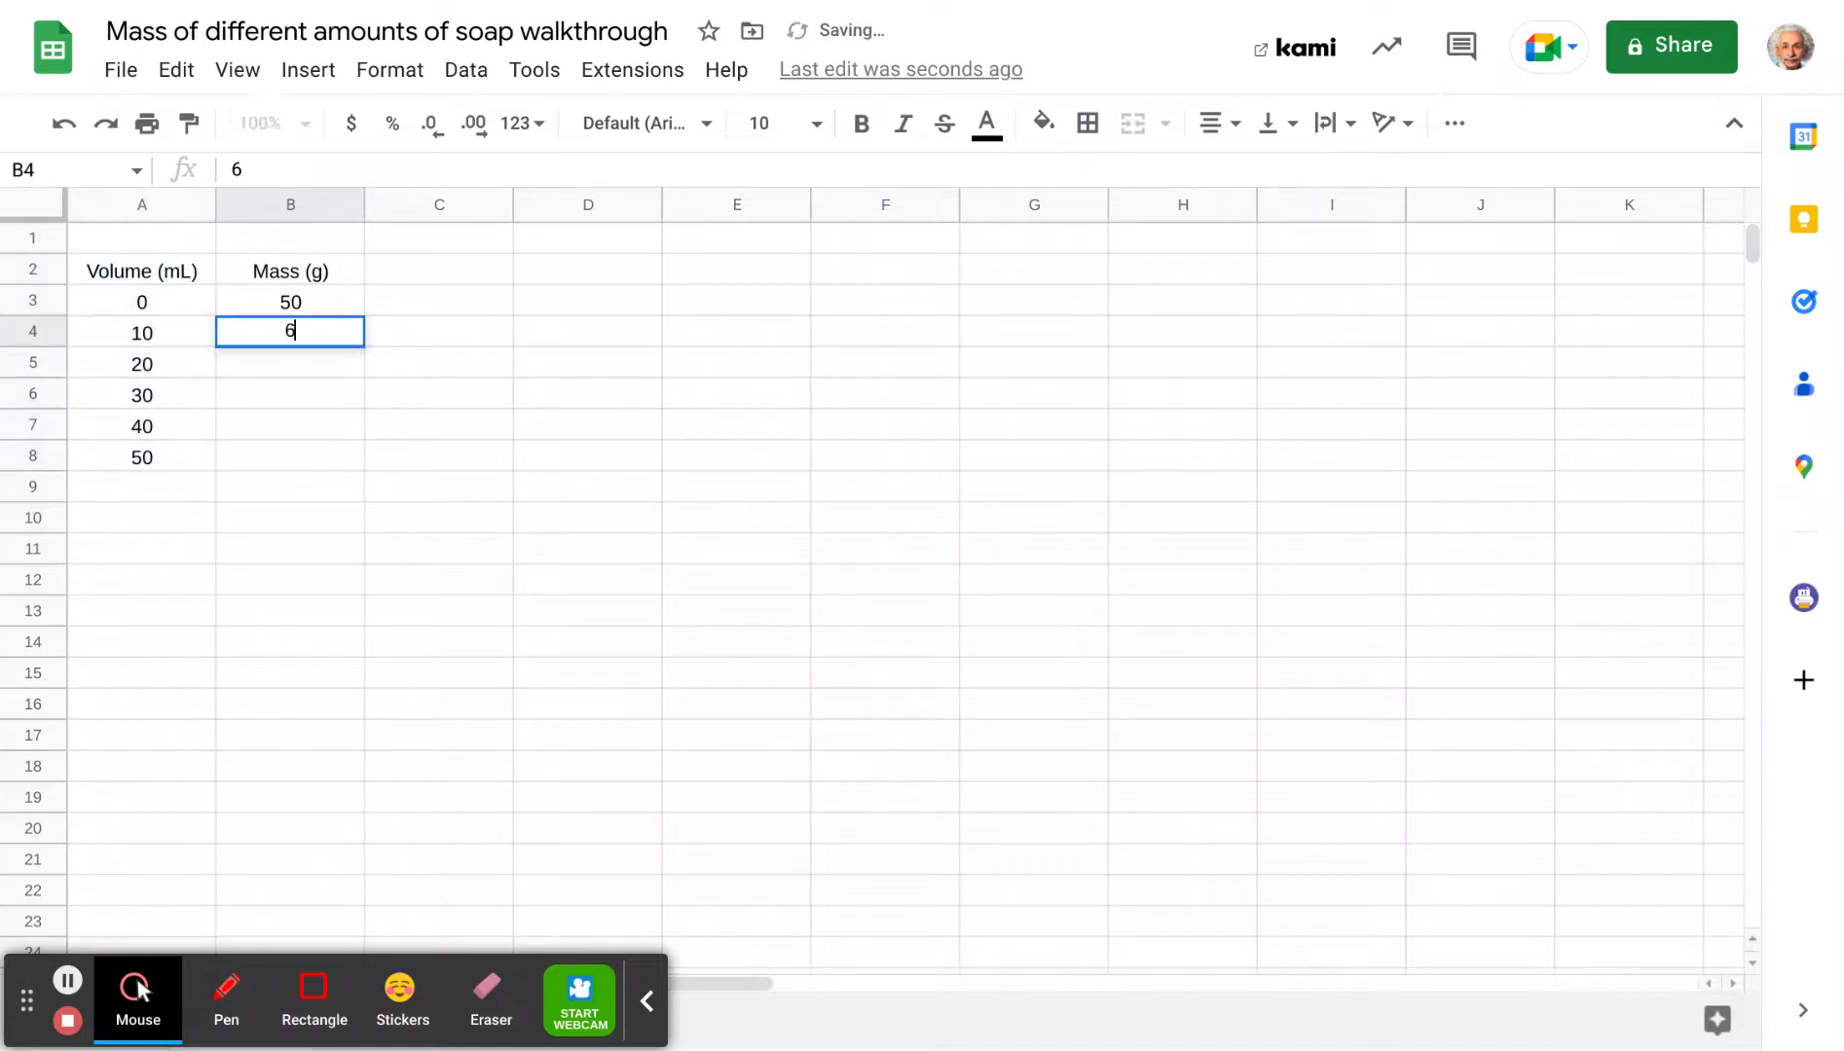
key("Return")
type("72")
key("Return")
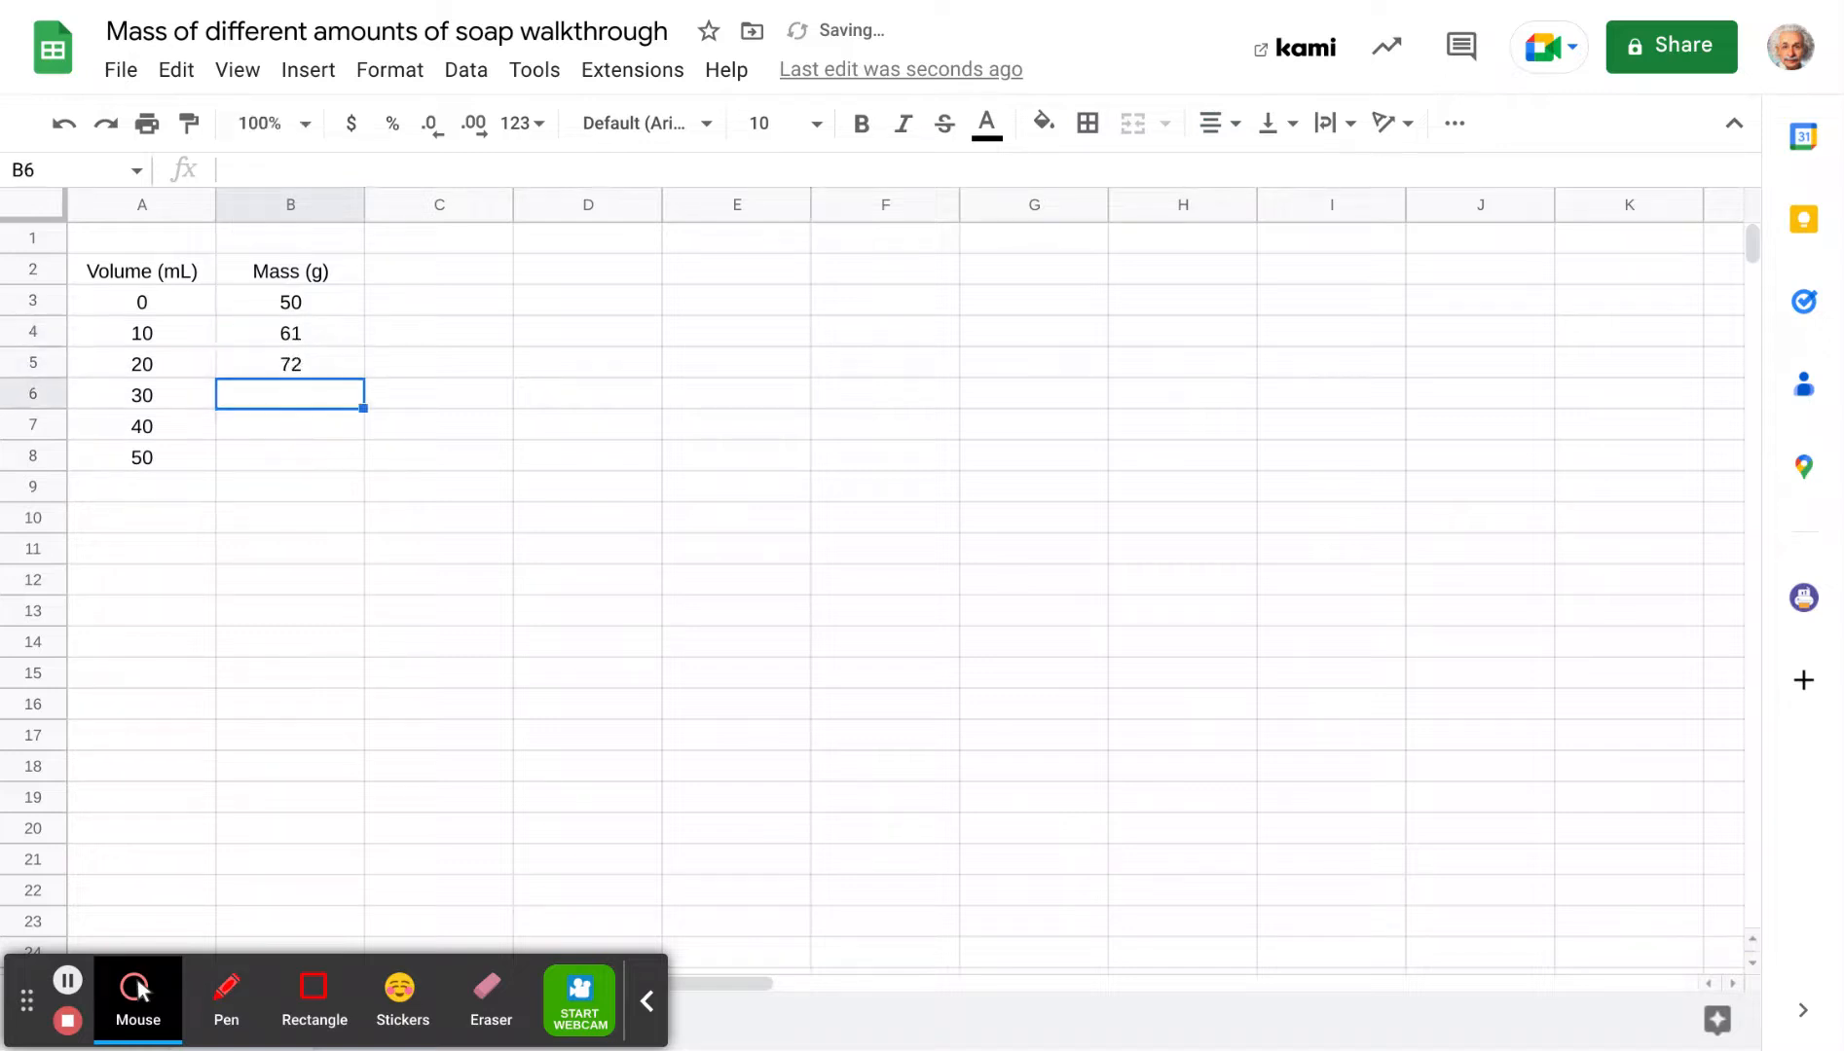
type("83")
key("Return")
type("94")
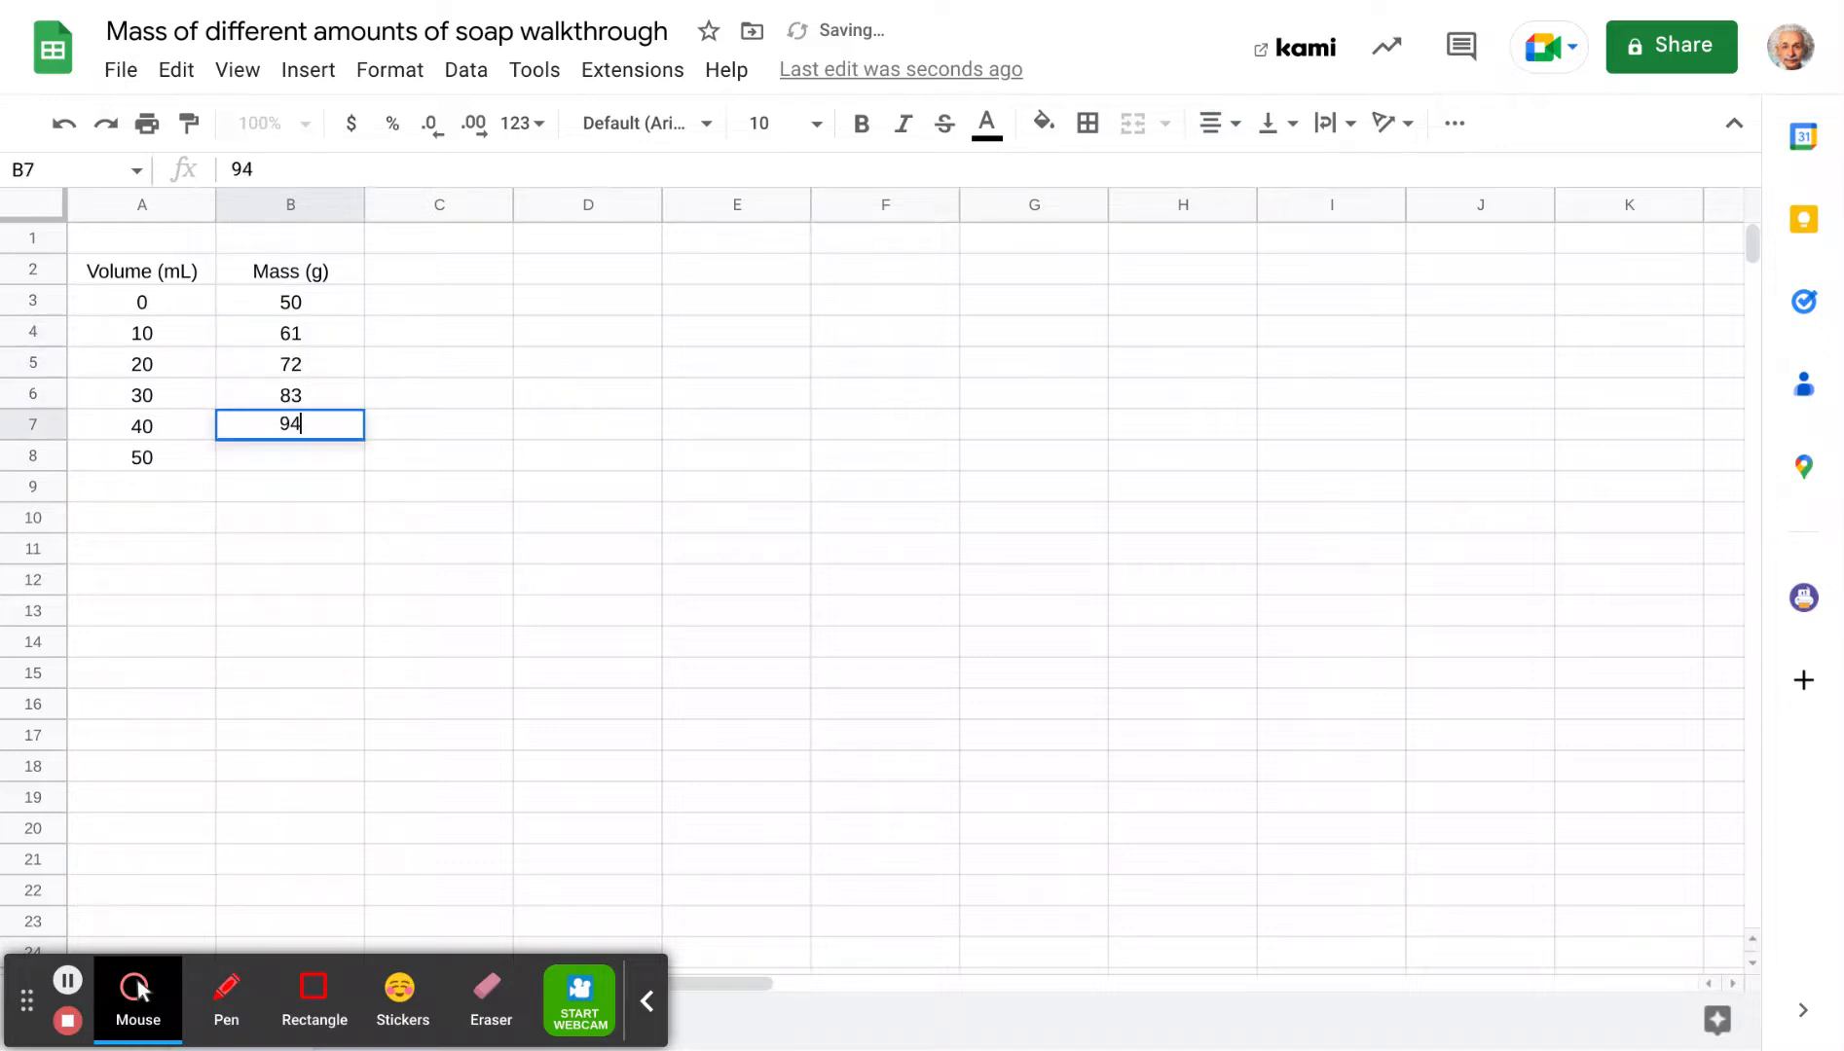
key("Return")
type("105")
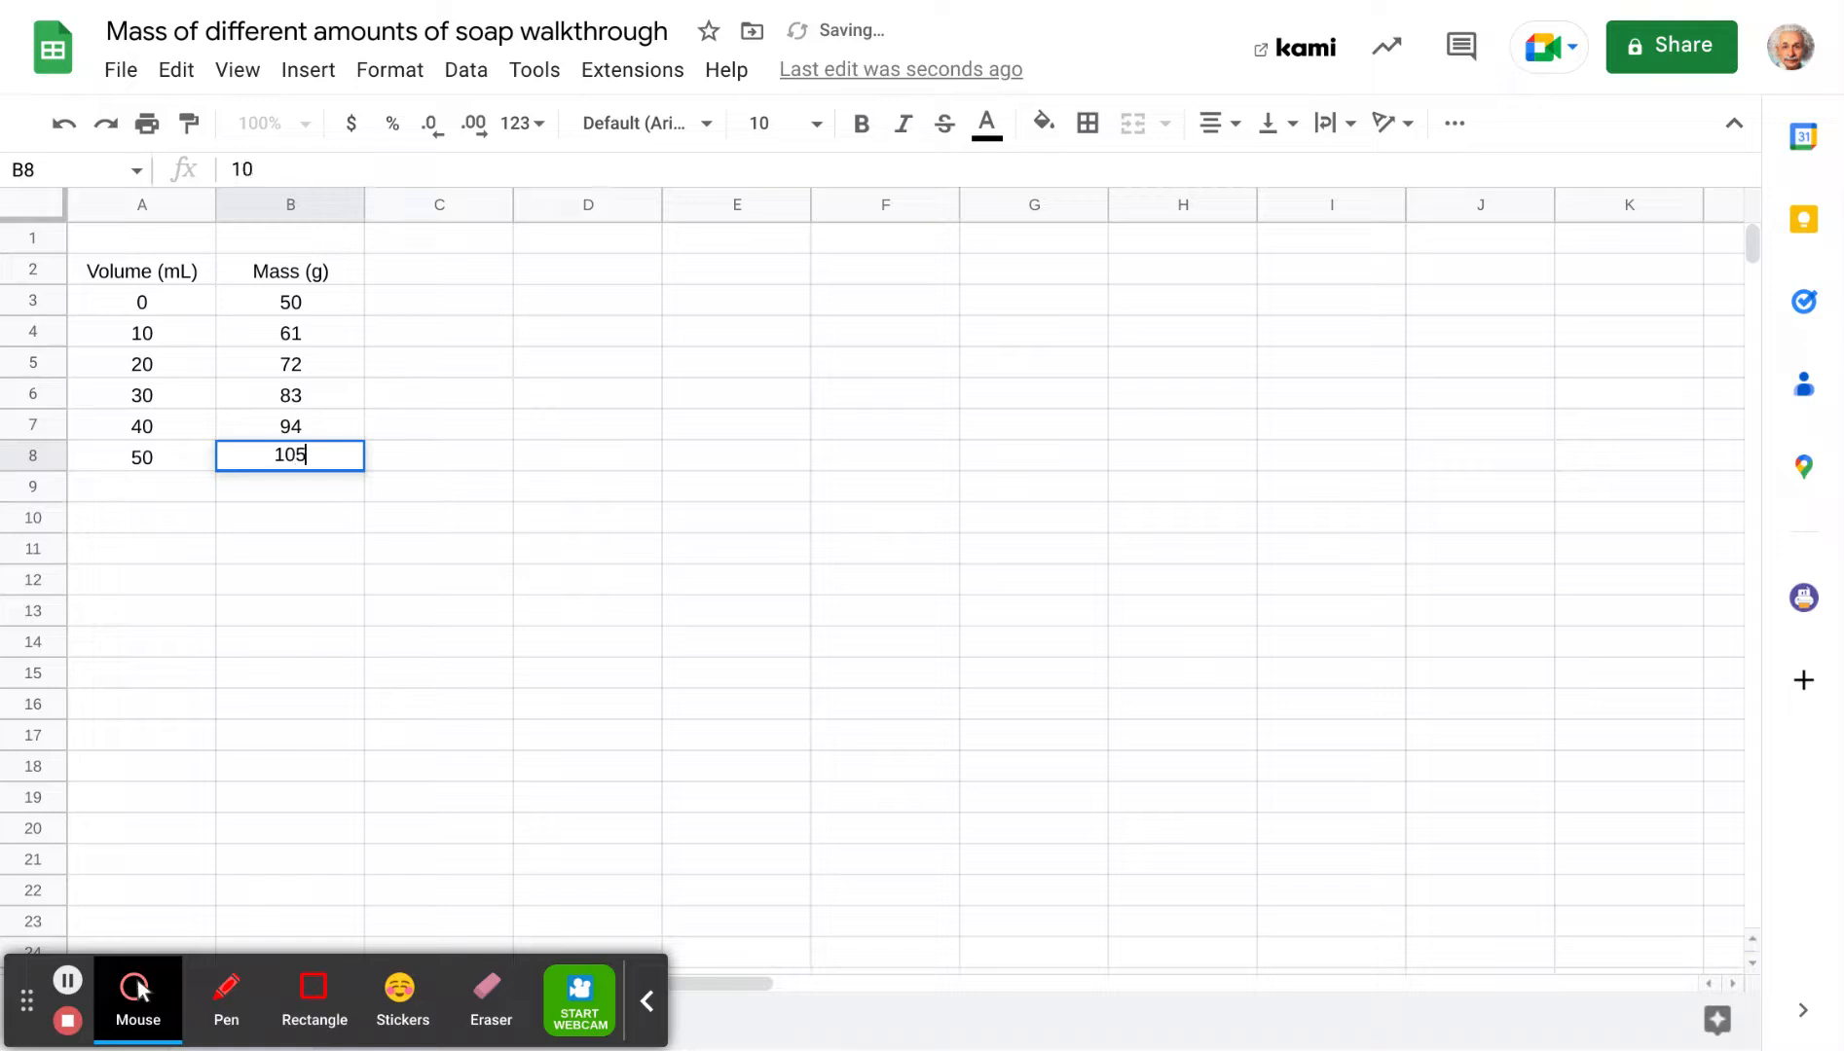
key("Return")
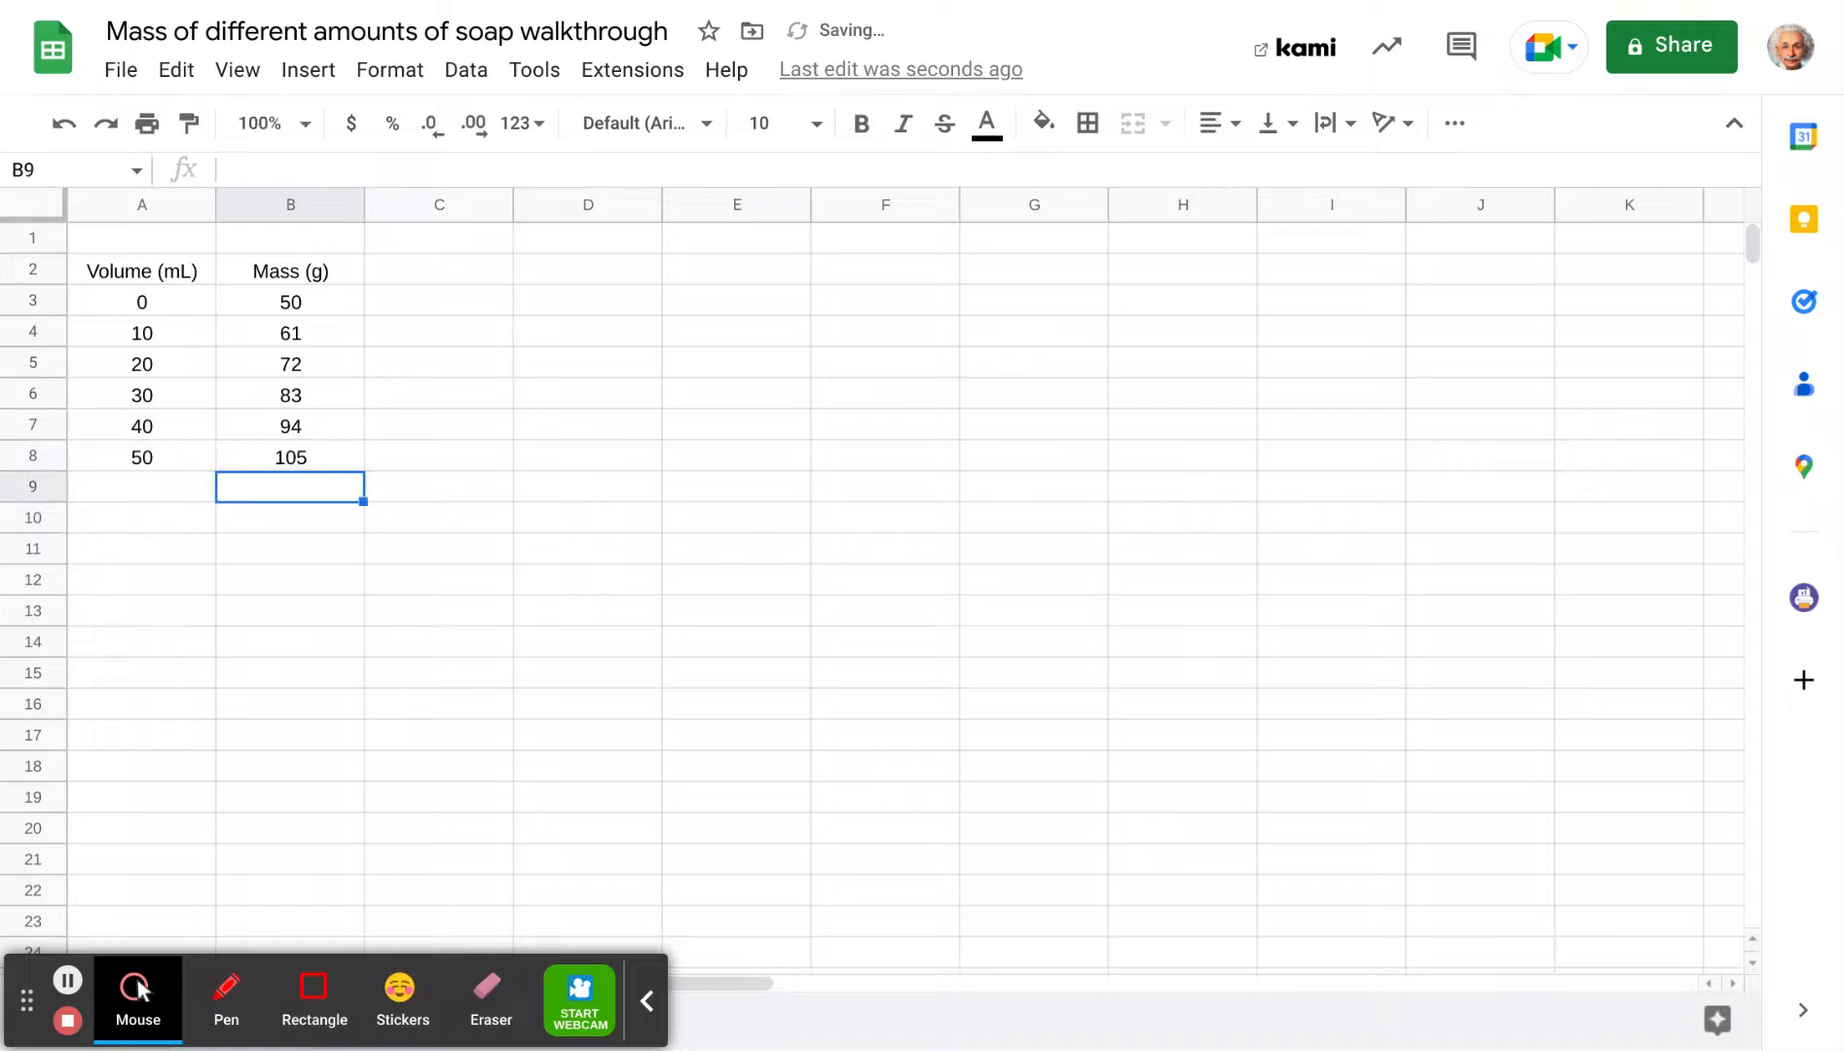
- Enter the table title "Mass of different amounts of soap" in A1
left_click(195, 251)
type("Mas")
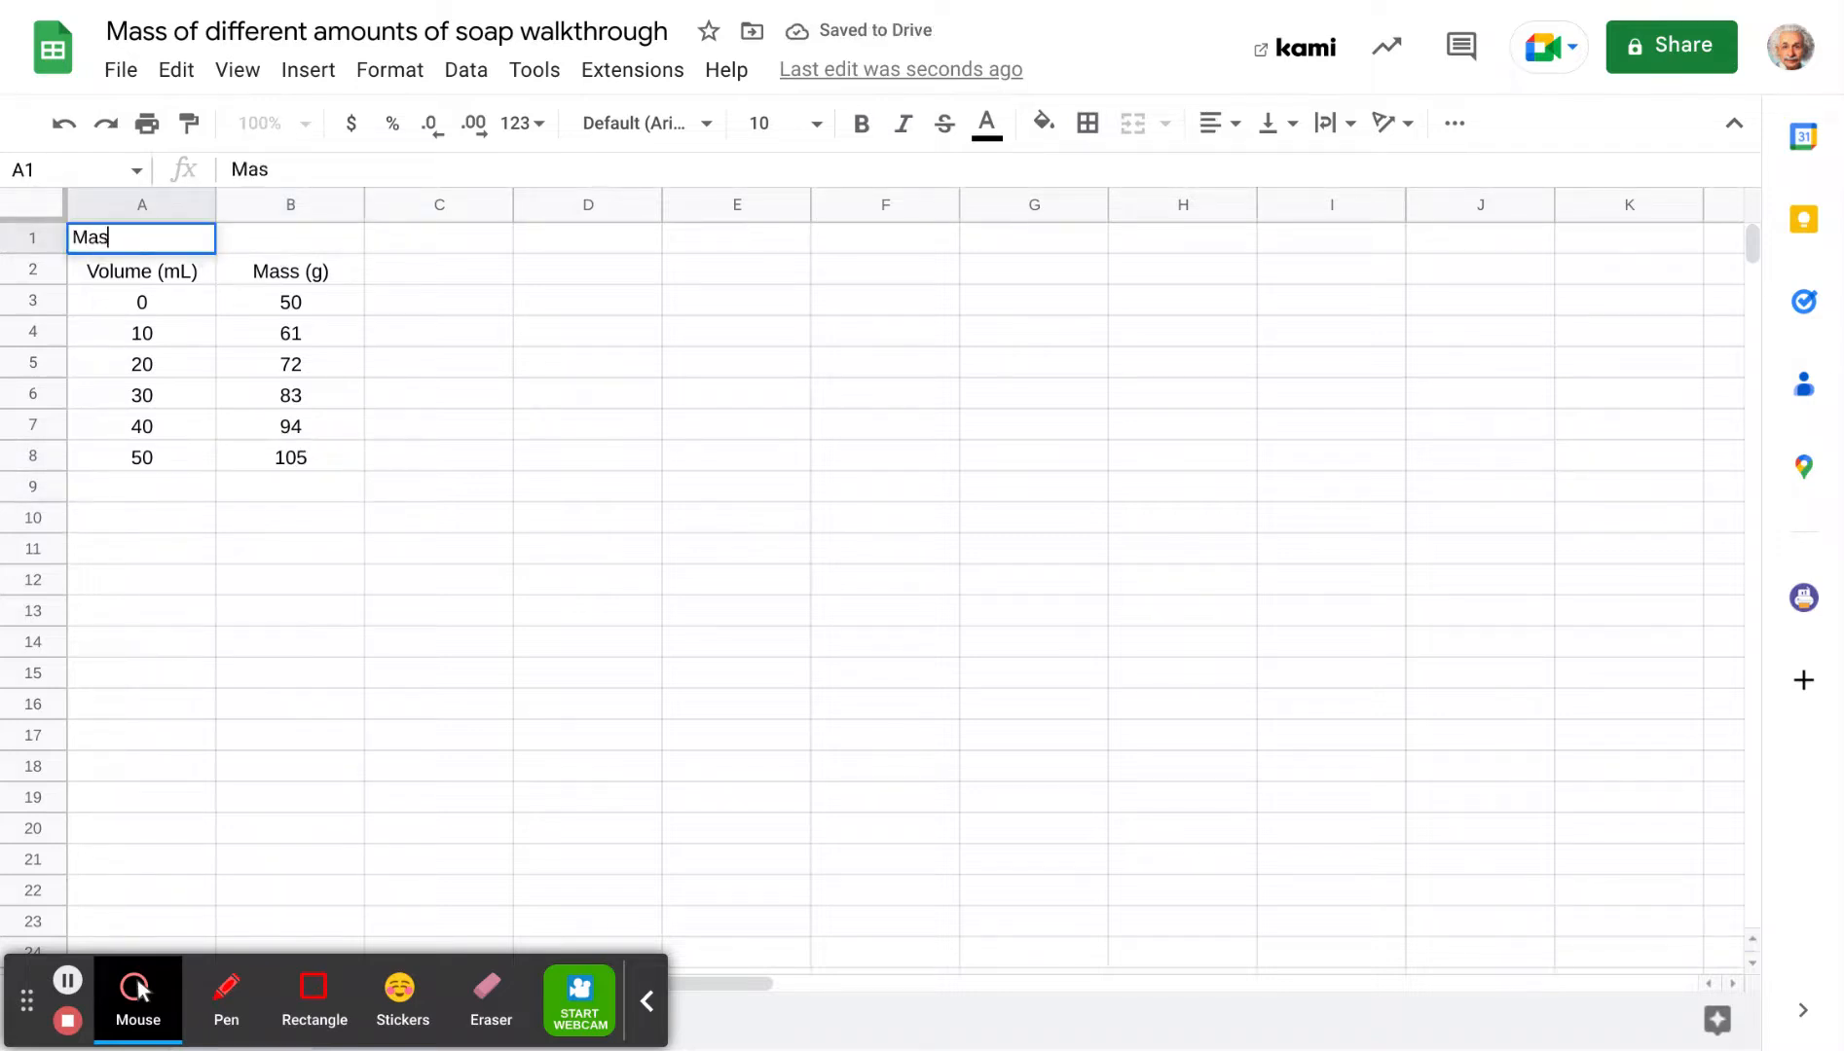
type("s of different")
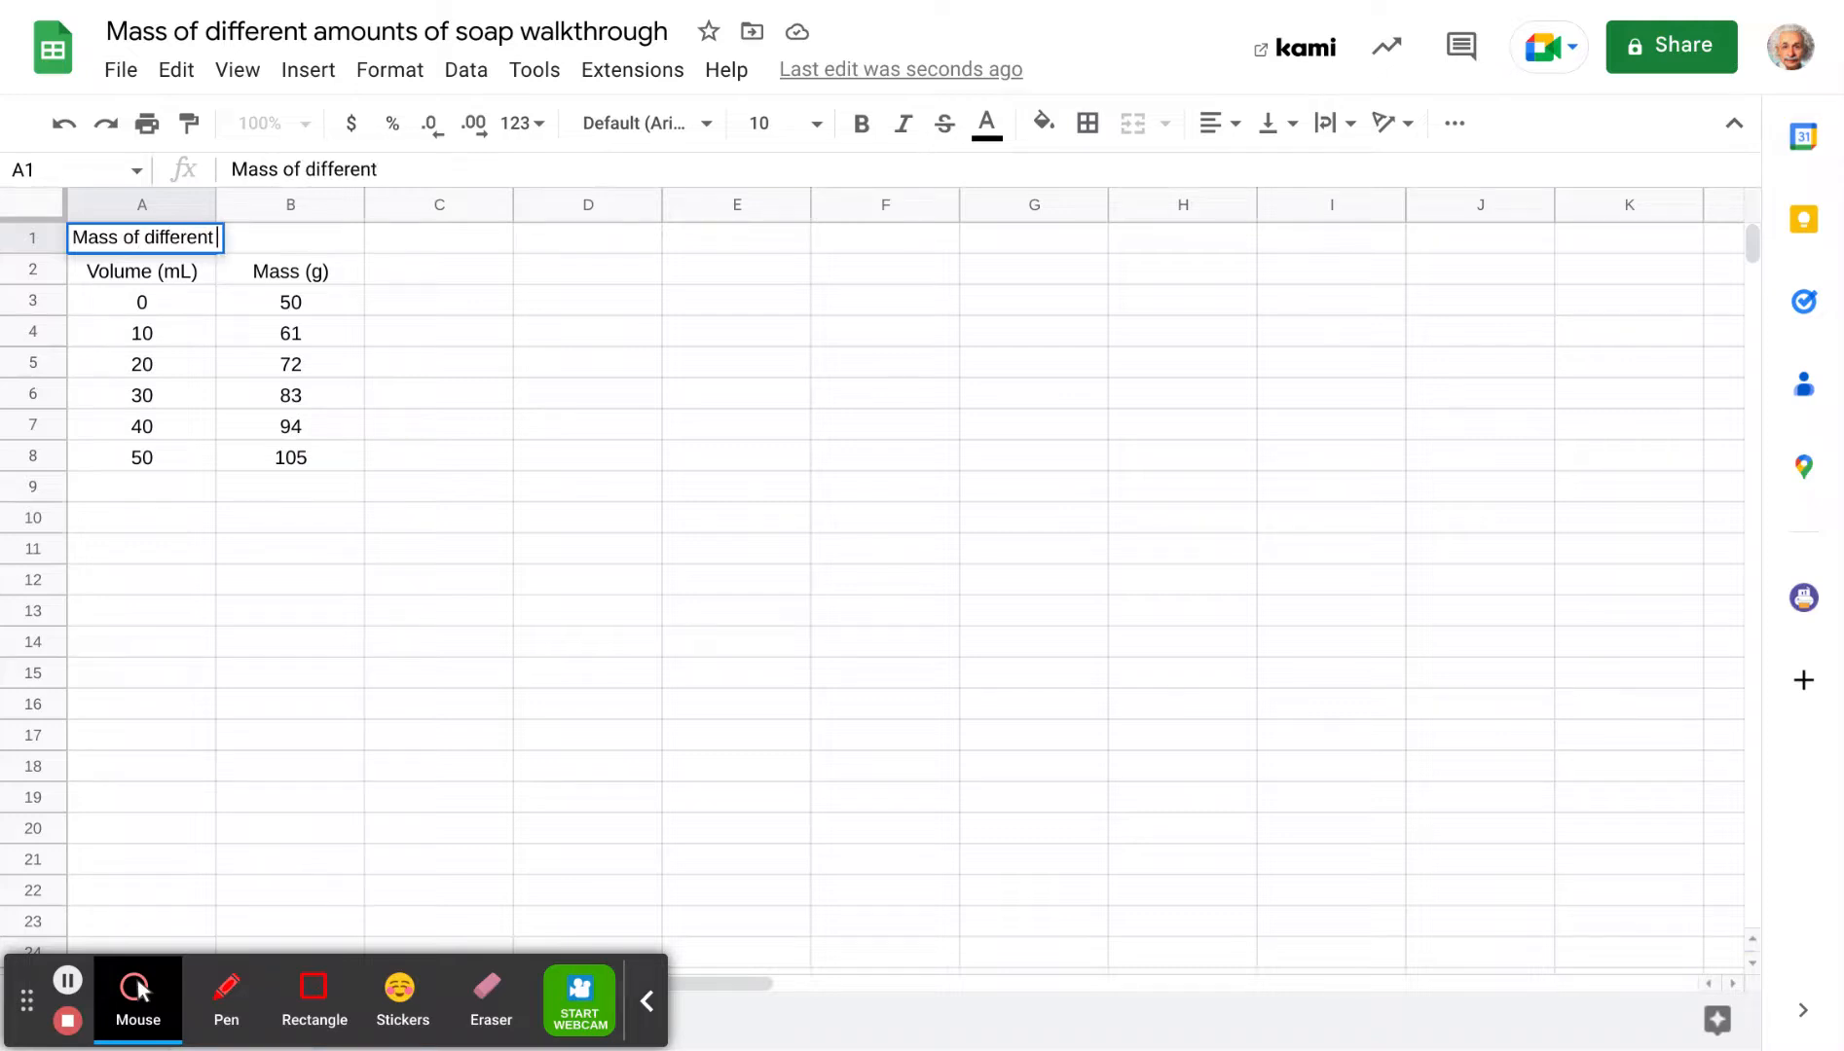
type(" amounts of")
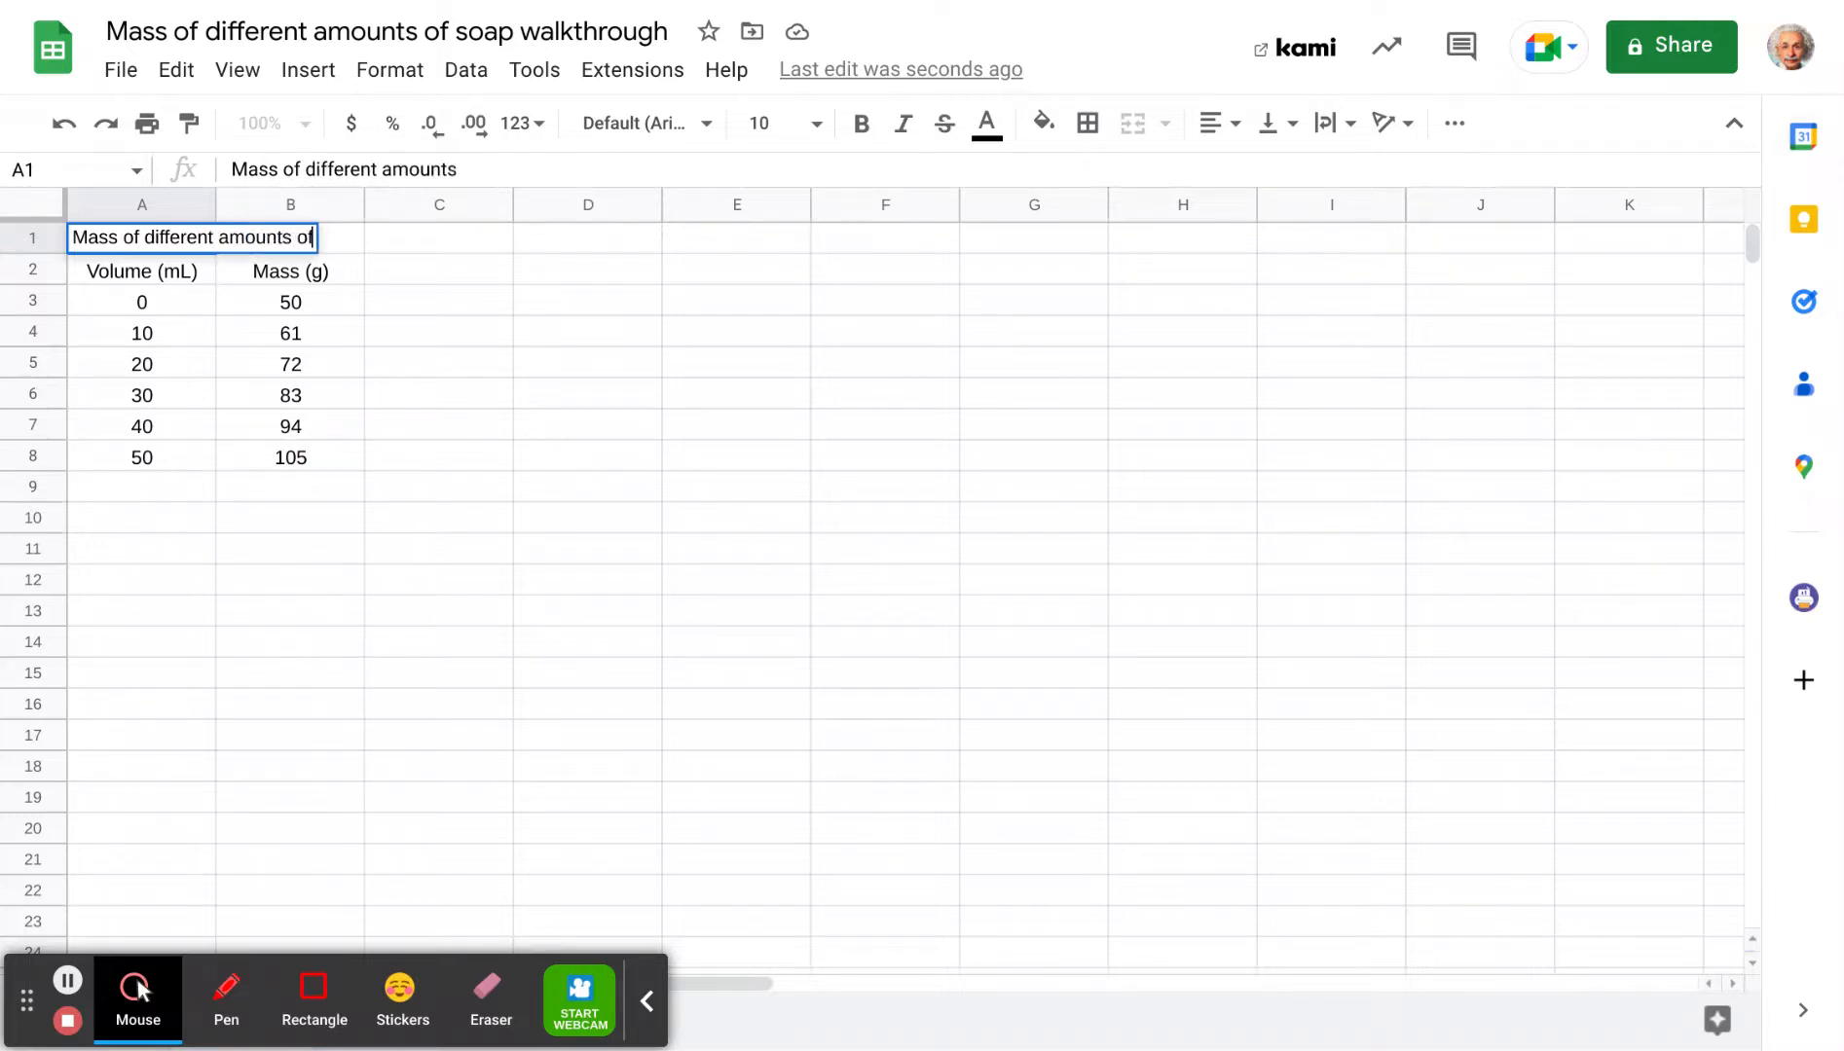
type(" soap")
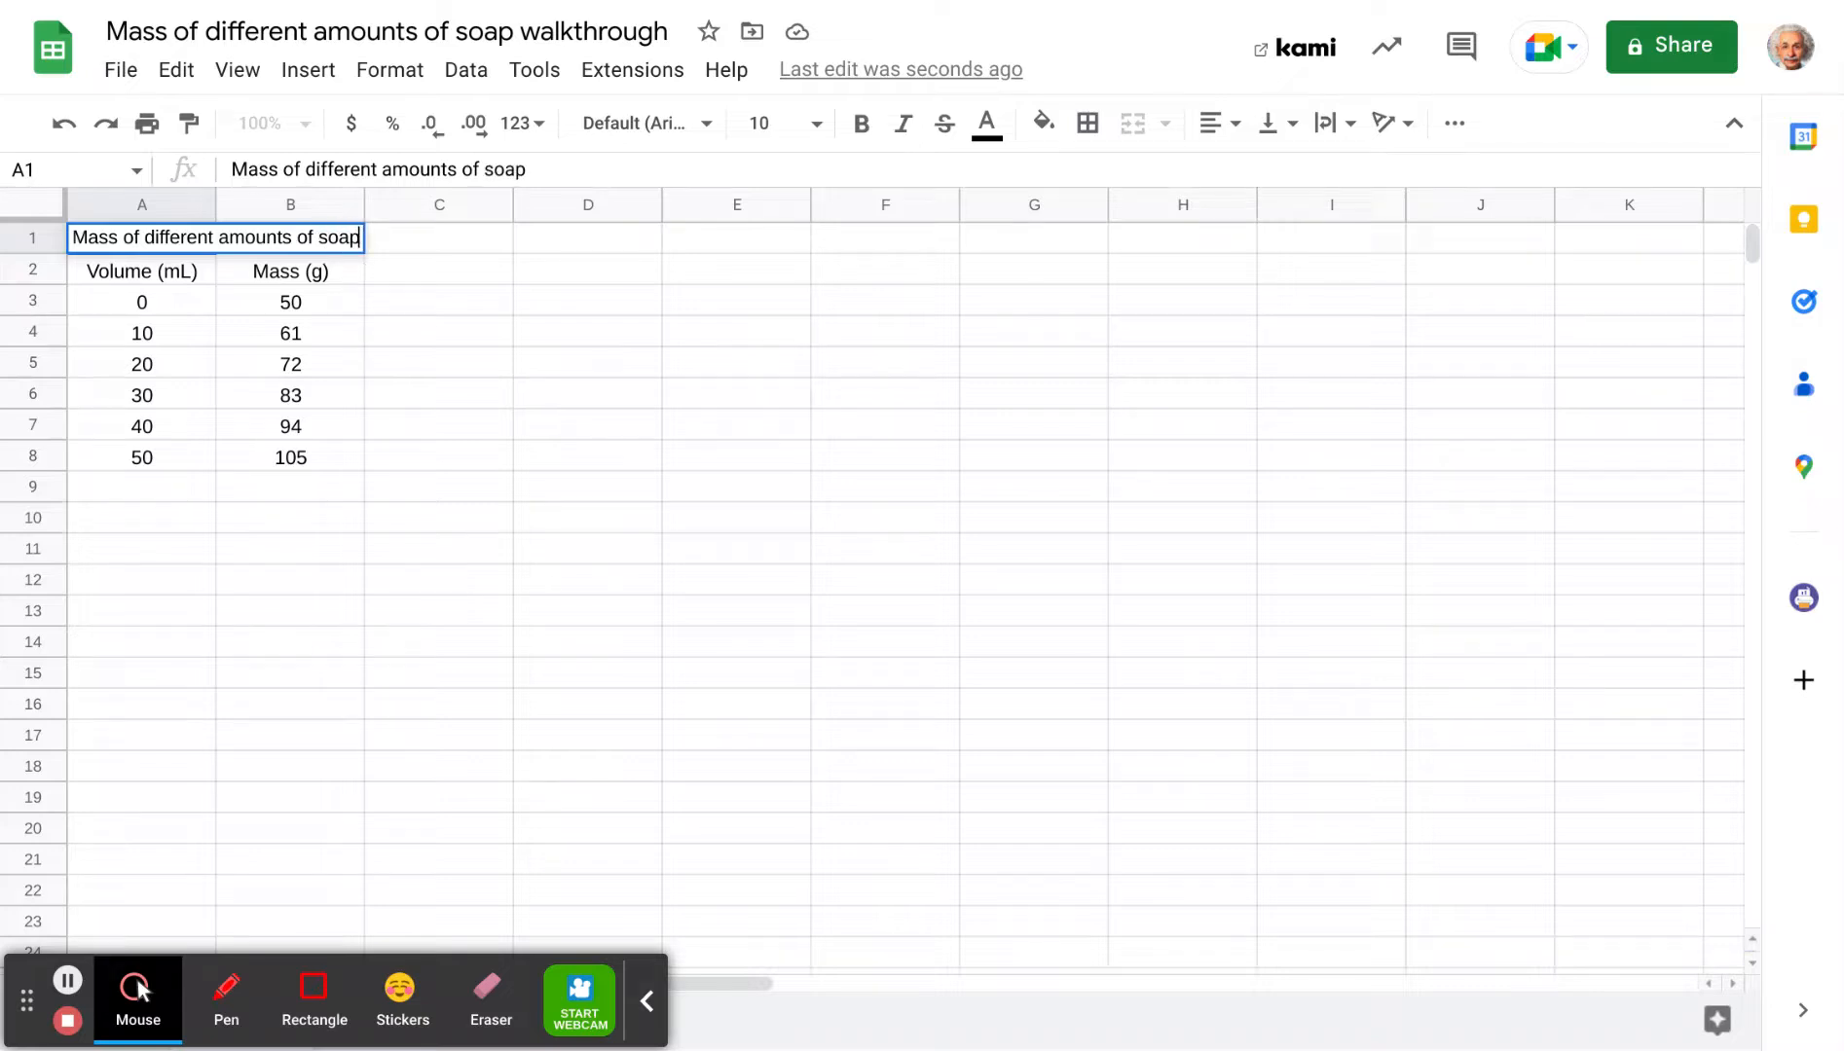
left_click(358, 343)
- Format the title in A1 with font size 12 and blue text
left_click(195, 251)
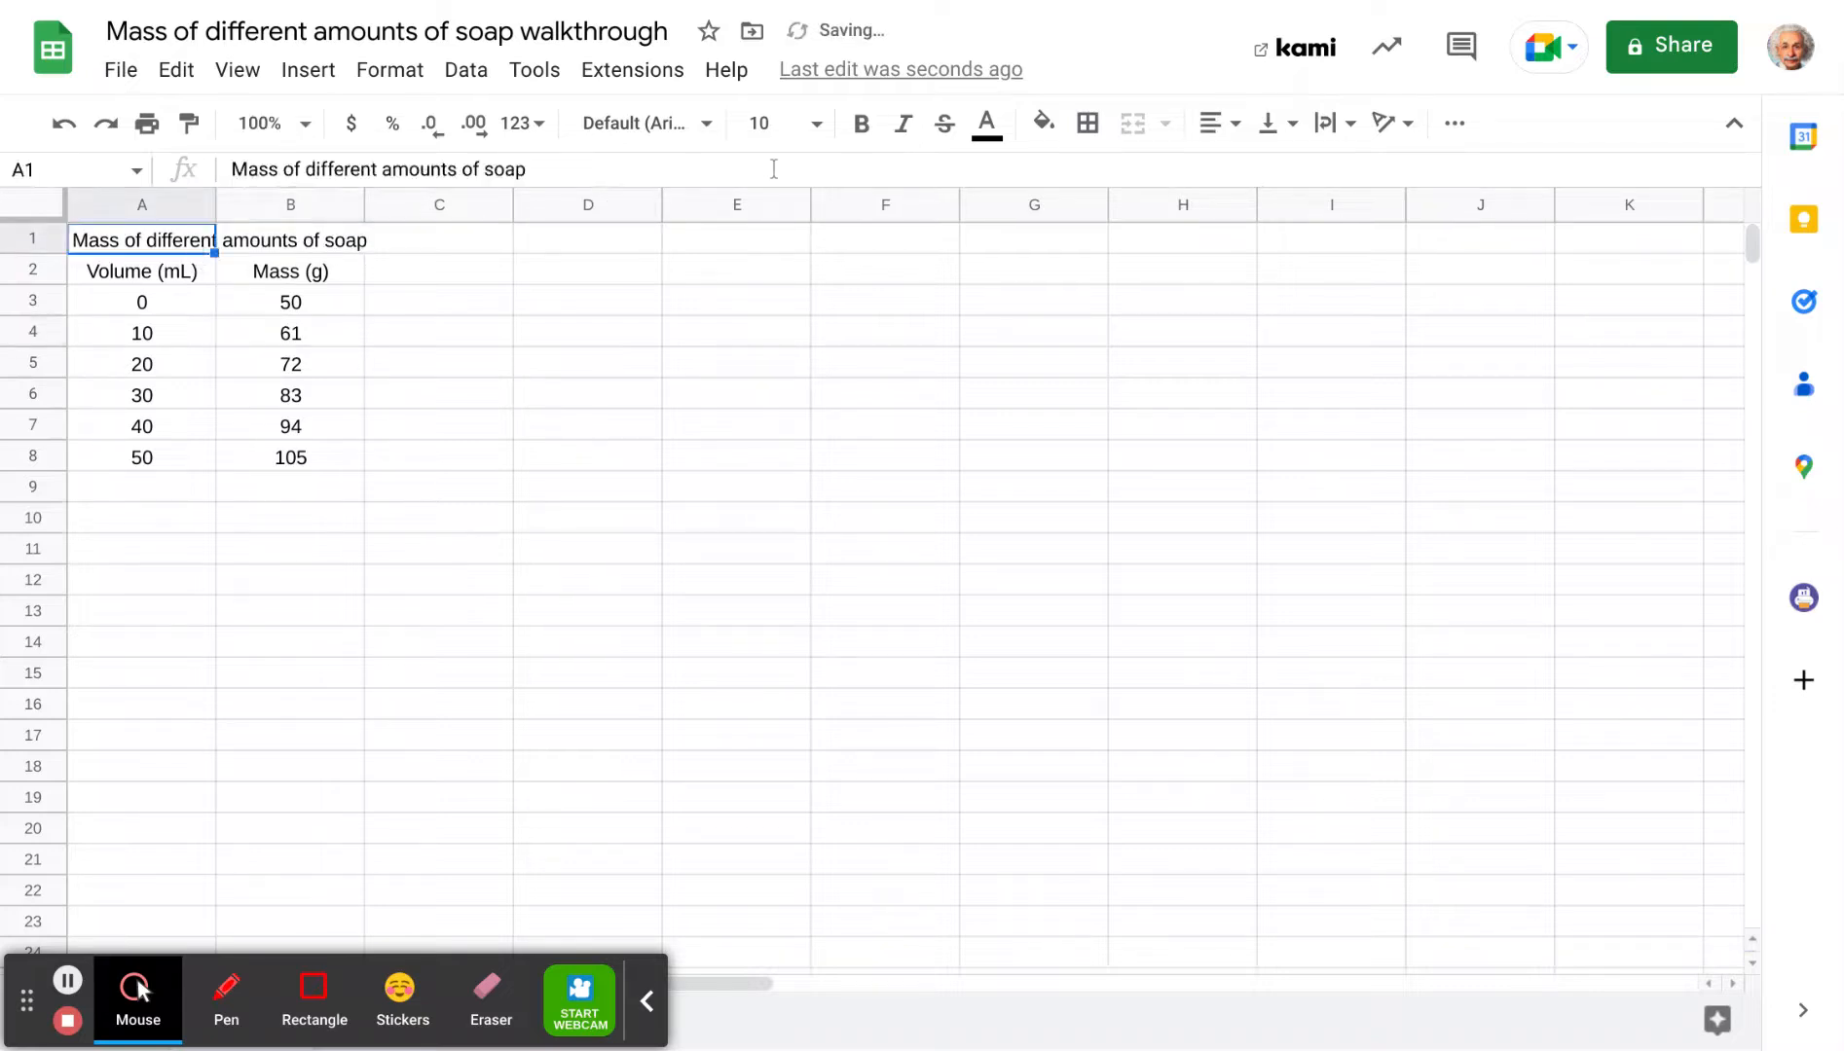
left_click(808, 133)
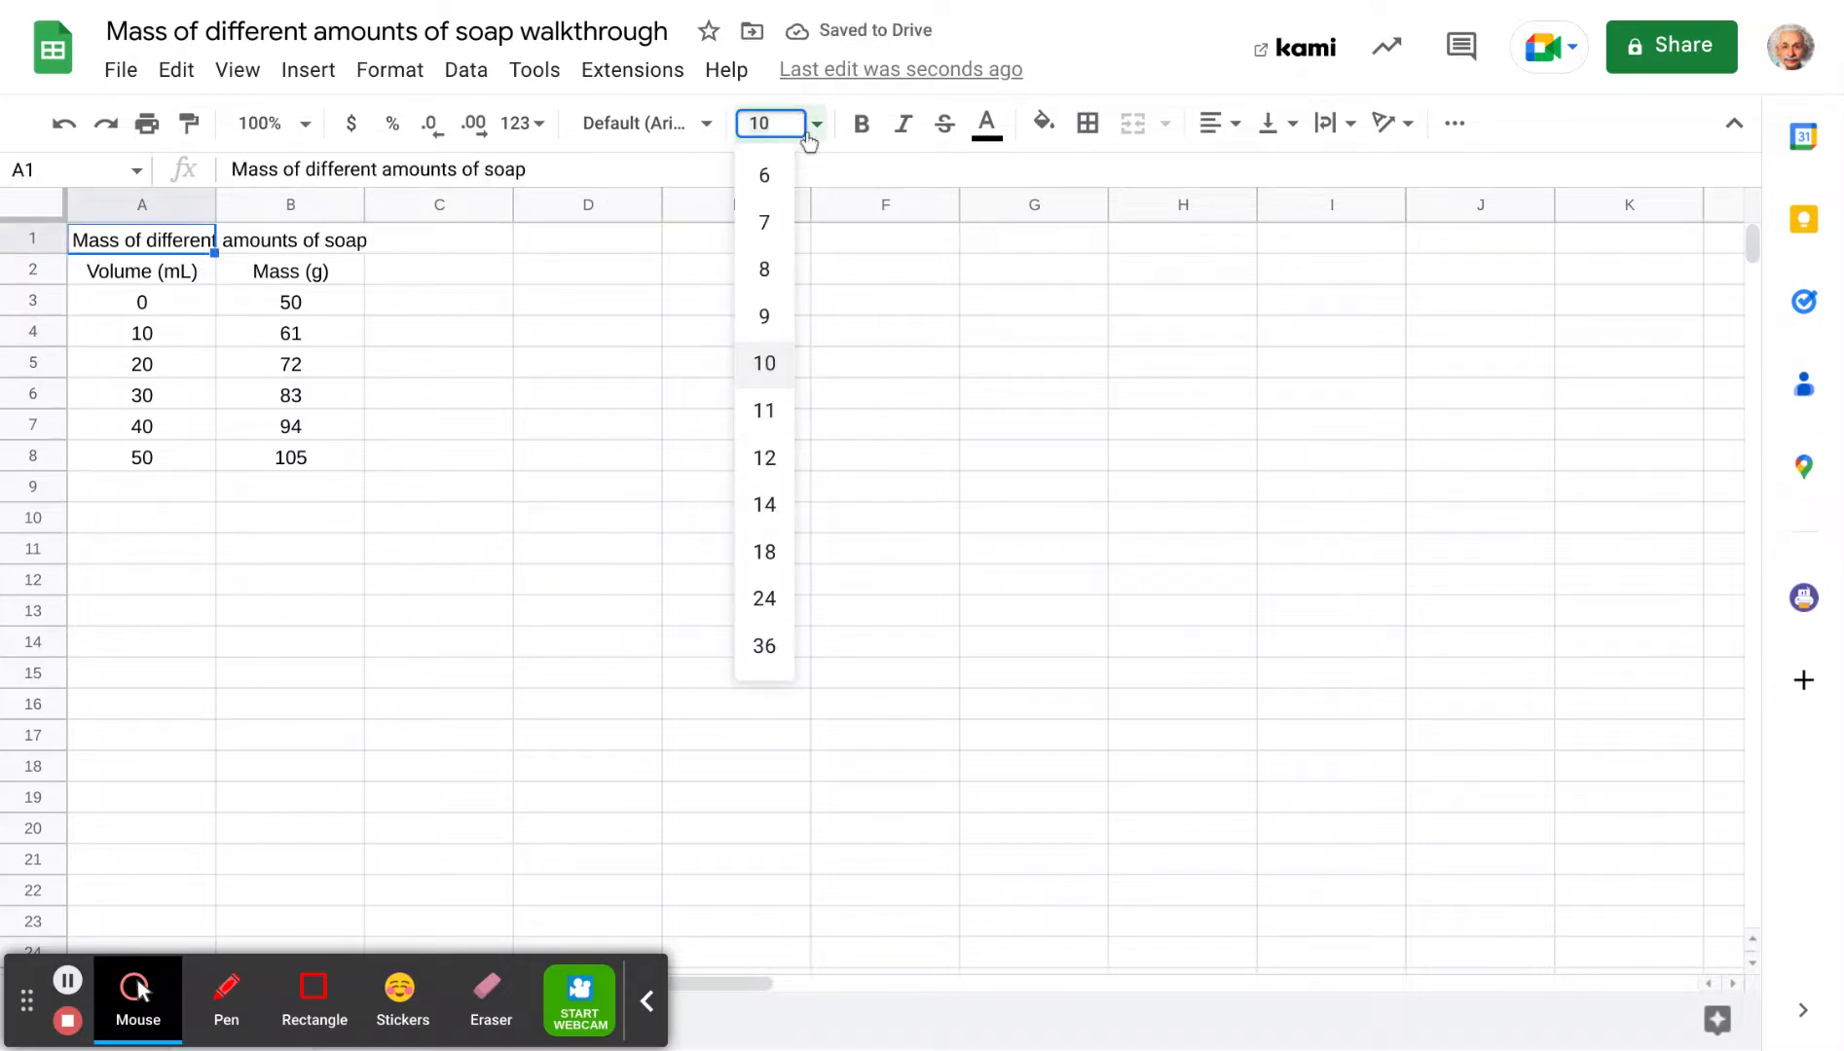
left_click(765, 458)
left_click(986, 124)
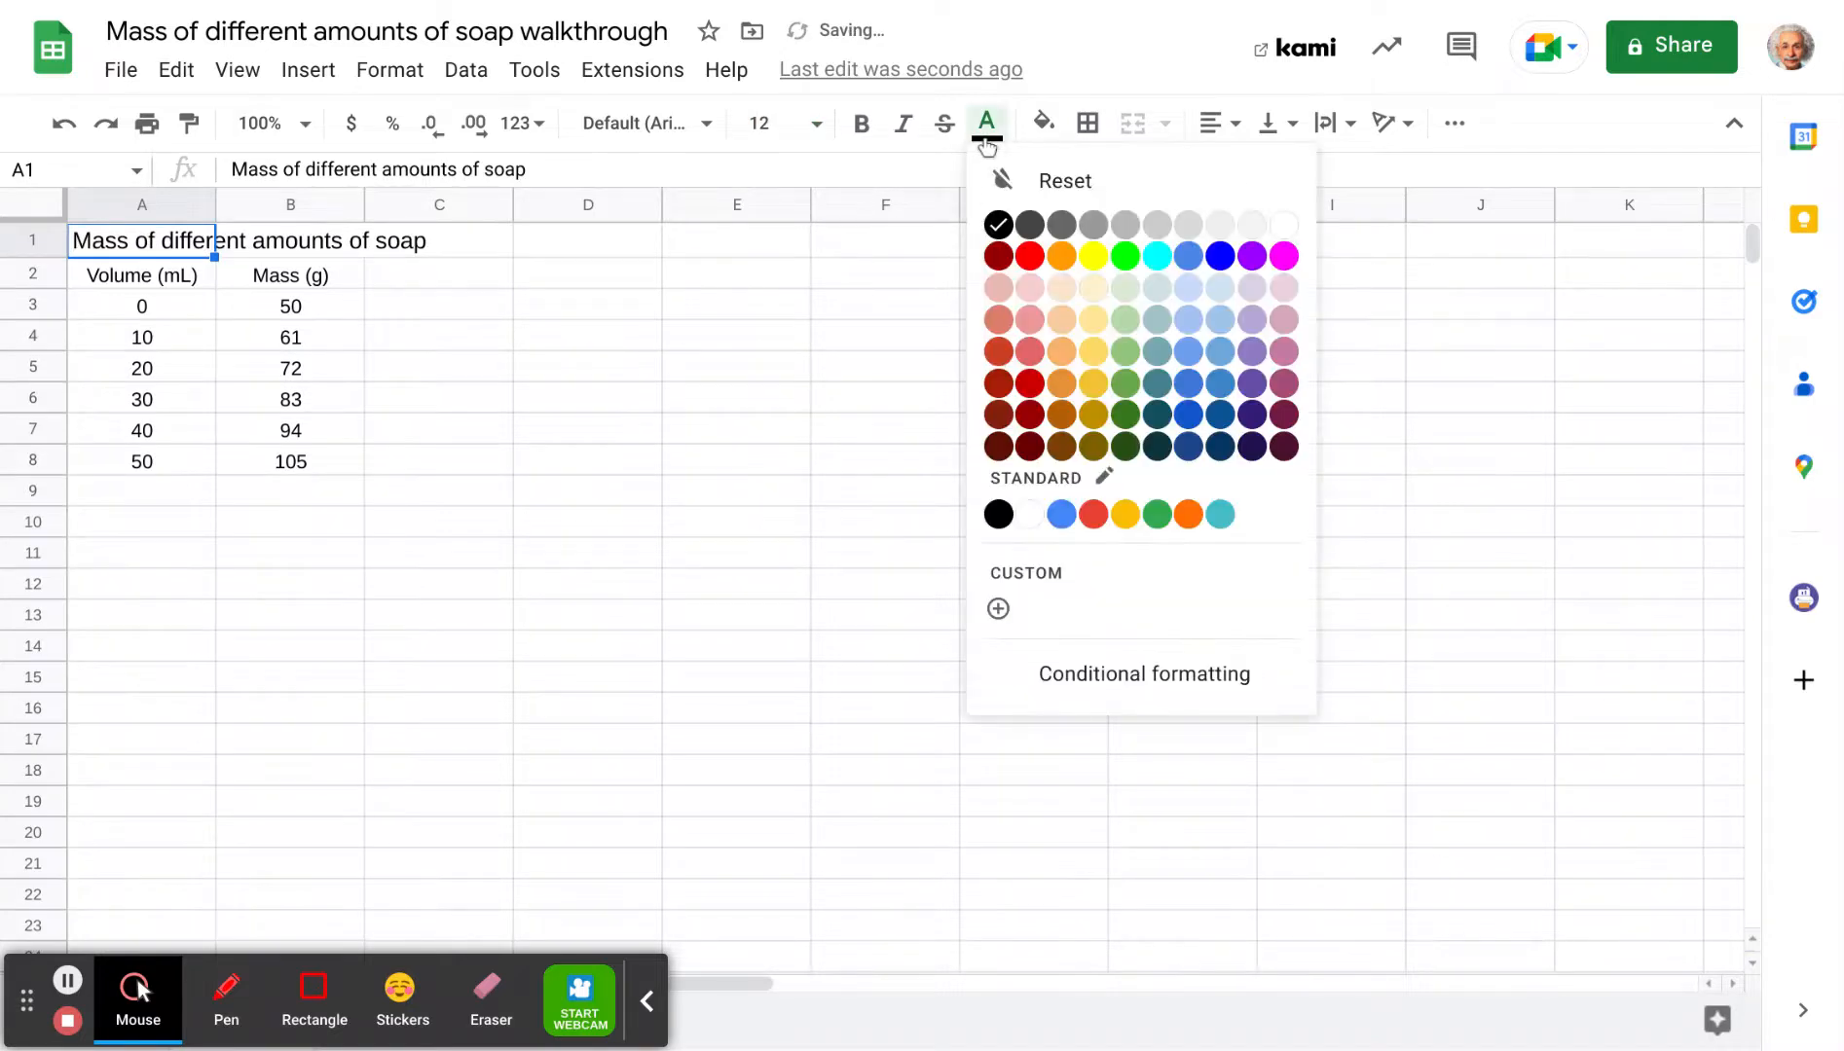
left_click(1223, 270)
left_click(795, 457)
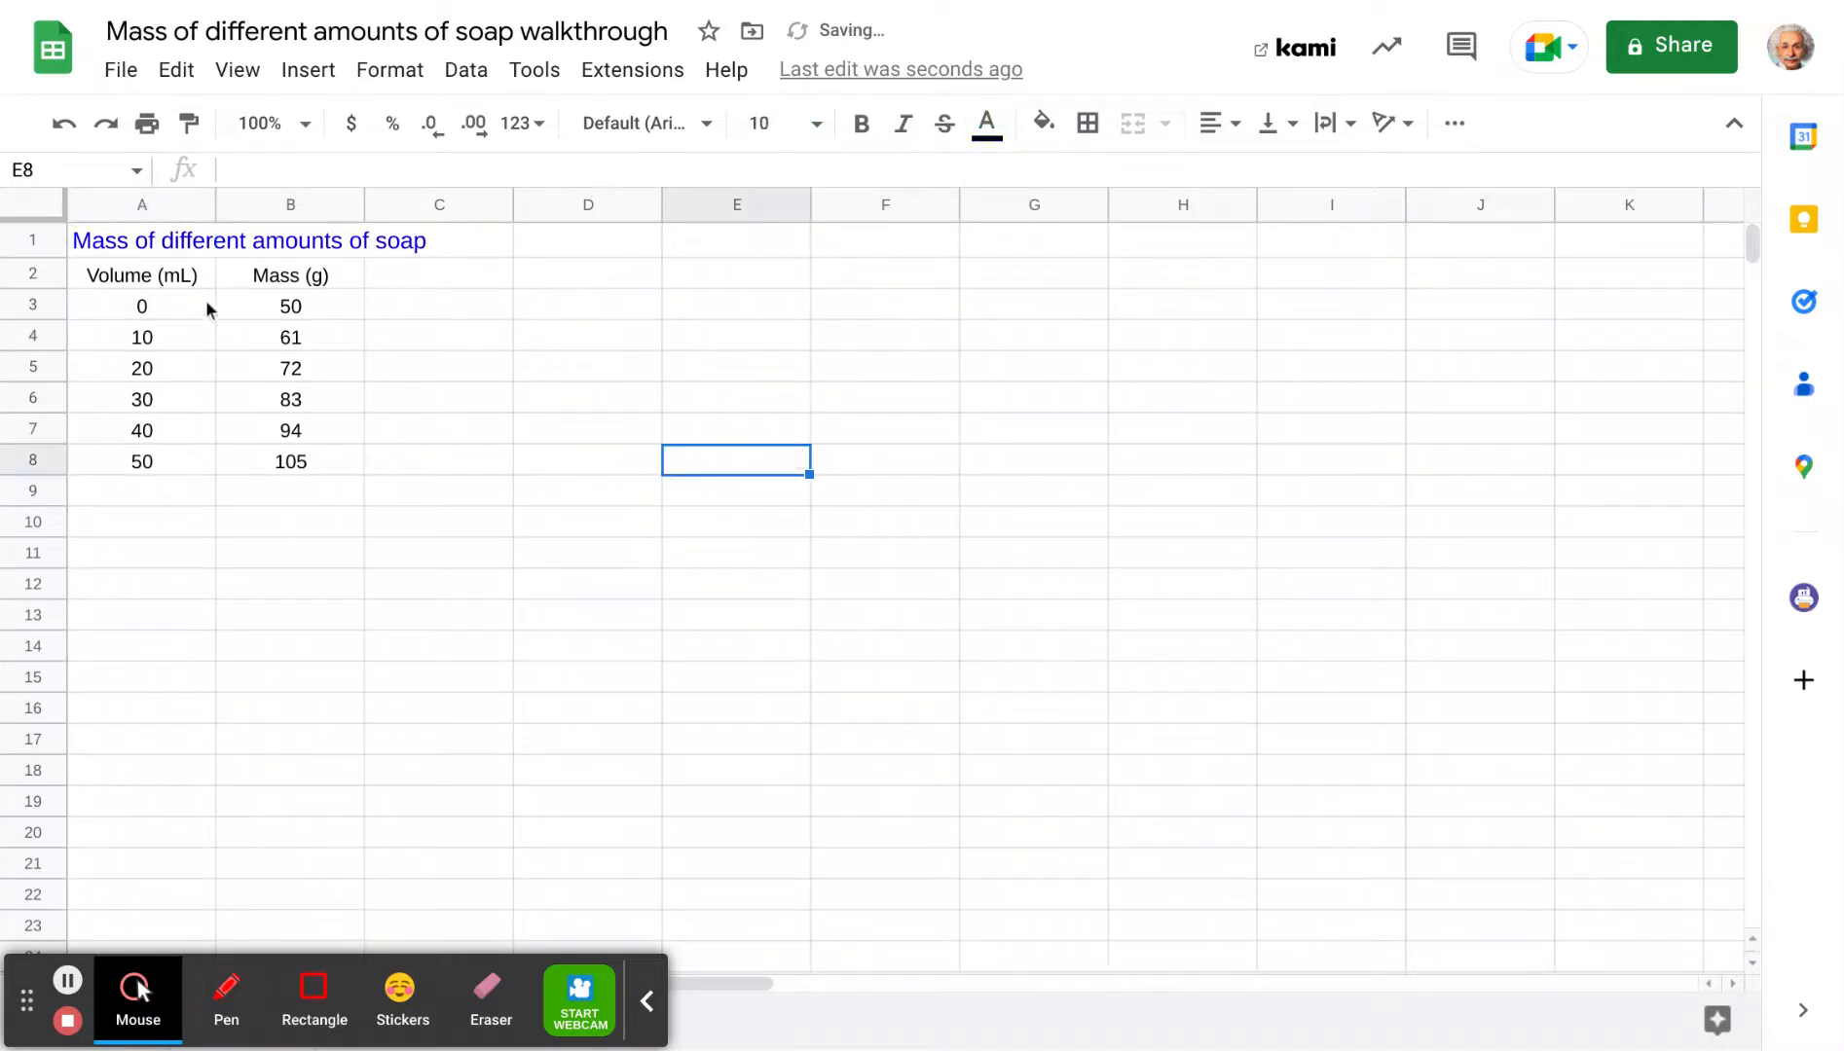
- Apply all borders to the table range A2:B8 and set its font size to 12
left_click_drag(175, 281, 293, 463)
left_click(1087, 122)
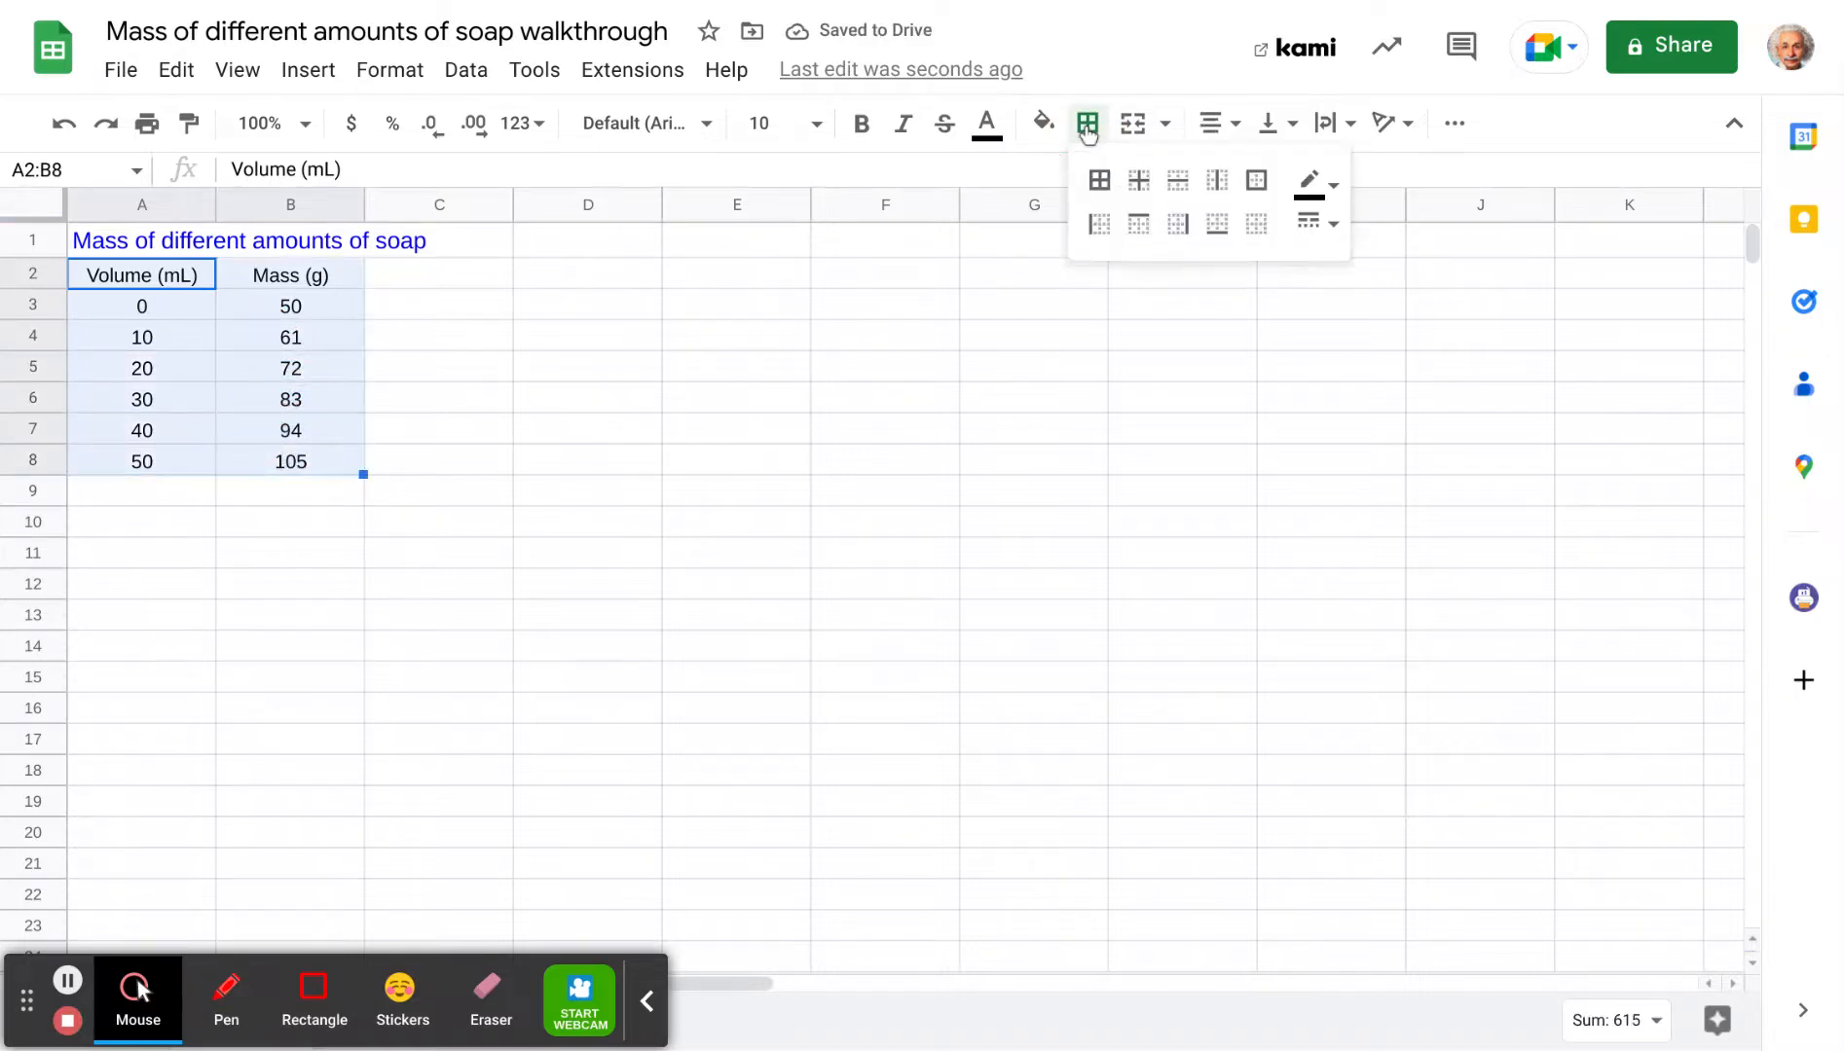
left_click(1098, 180)
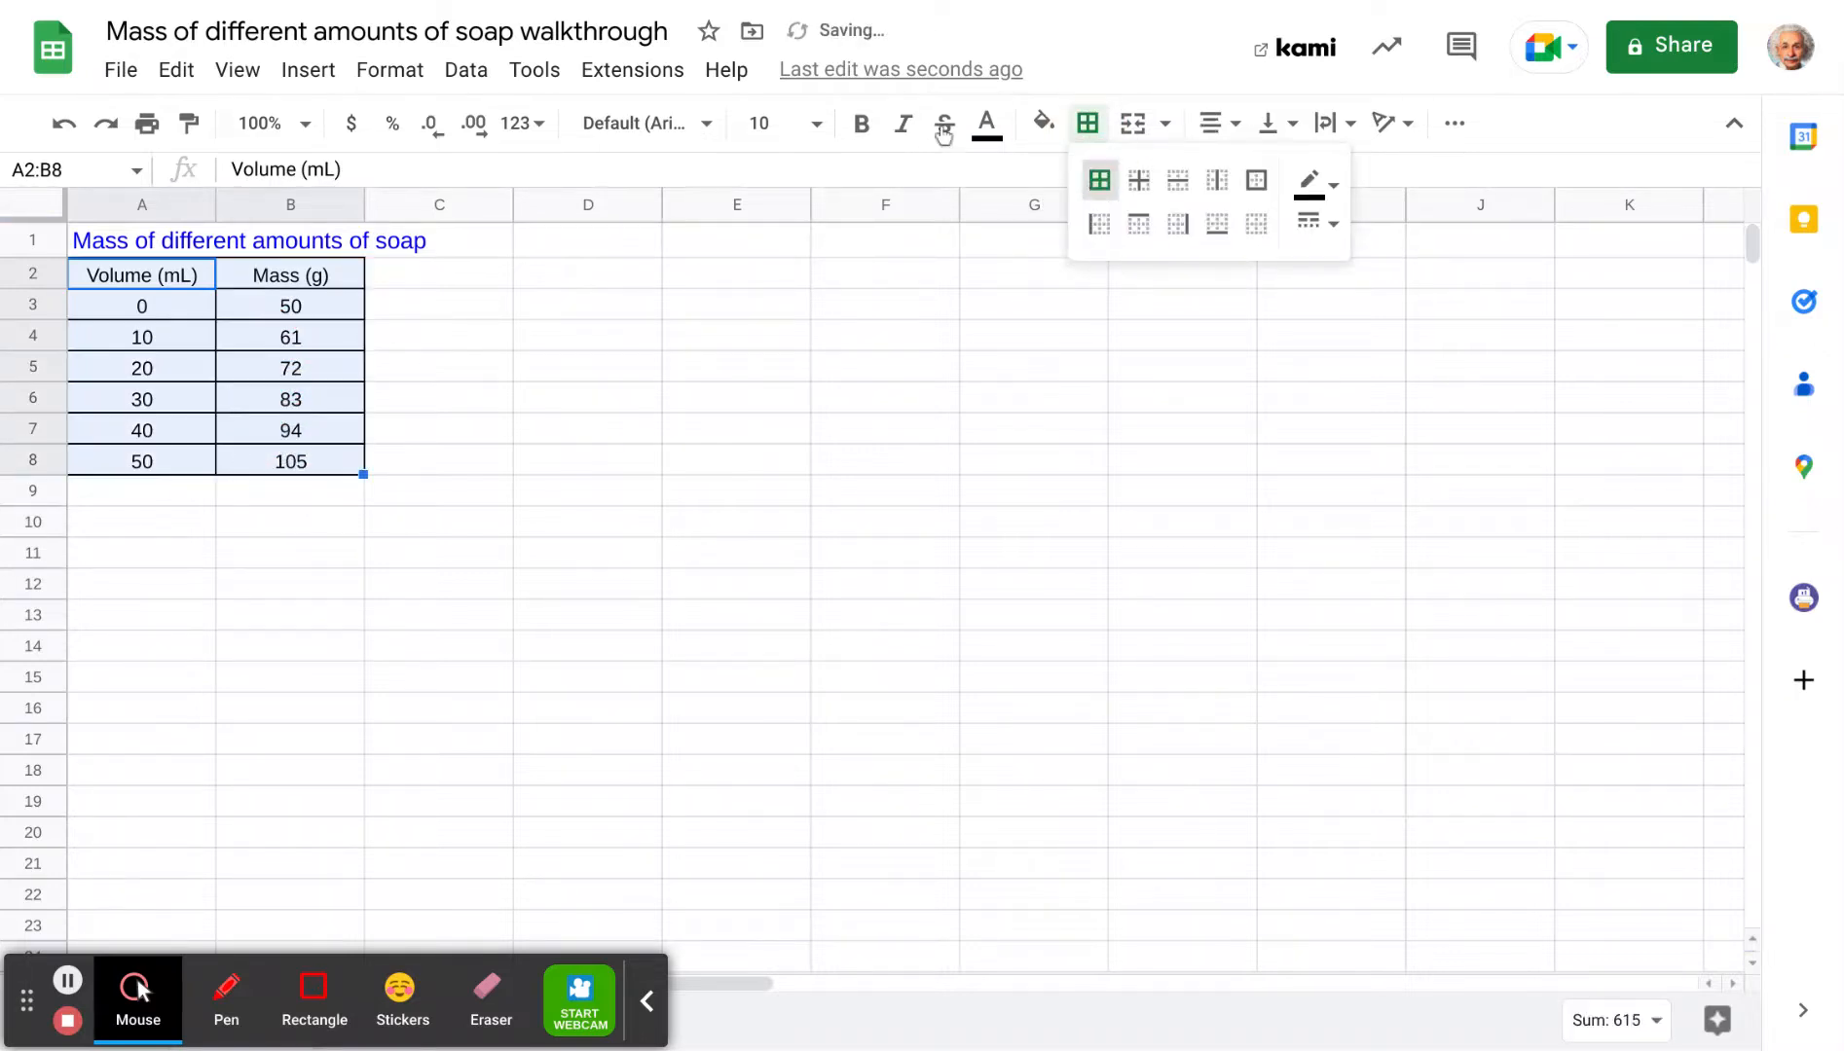
left_click(819, 126)
left_click(762, 459)
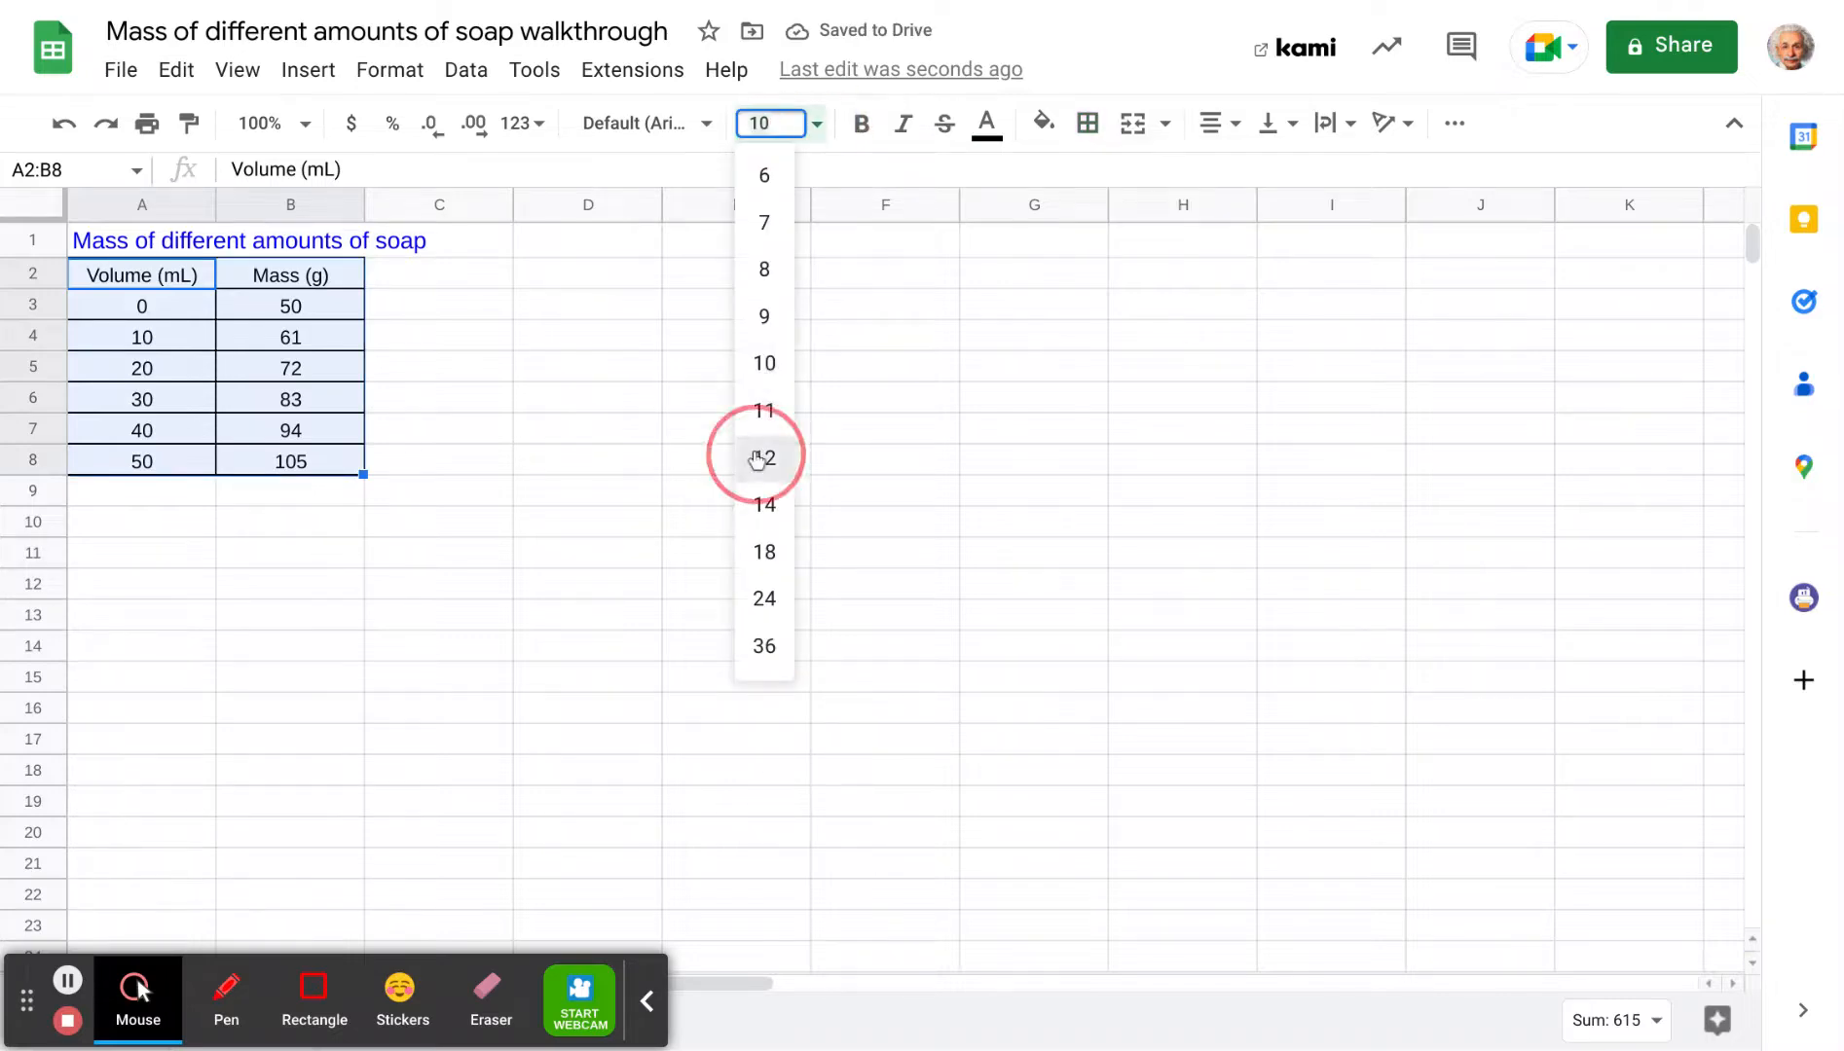
left_click(754, 456)
- Fill the data cells A3:B8 with a yellow background
left_click_drag(144, 309, 329, 486)
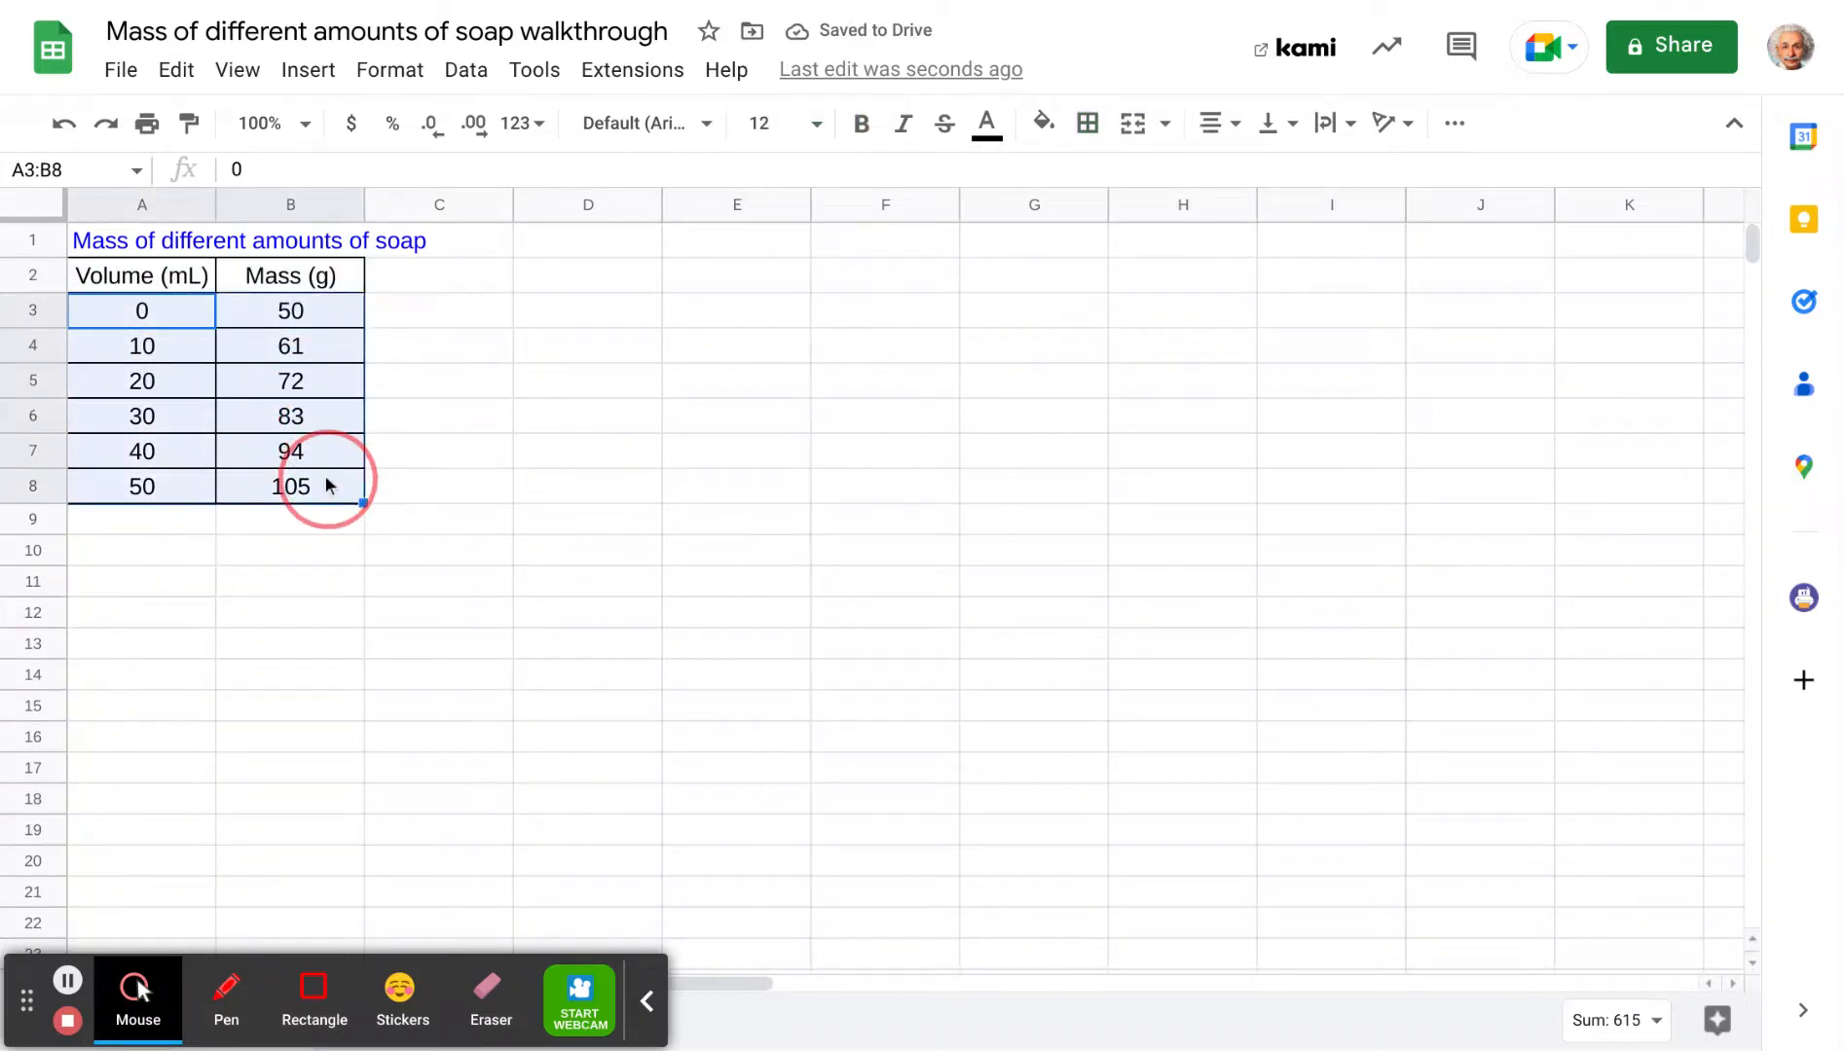
left_click(1043, 122)
left_click(1150, 255)
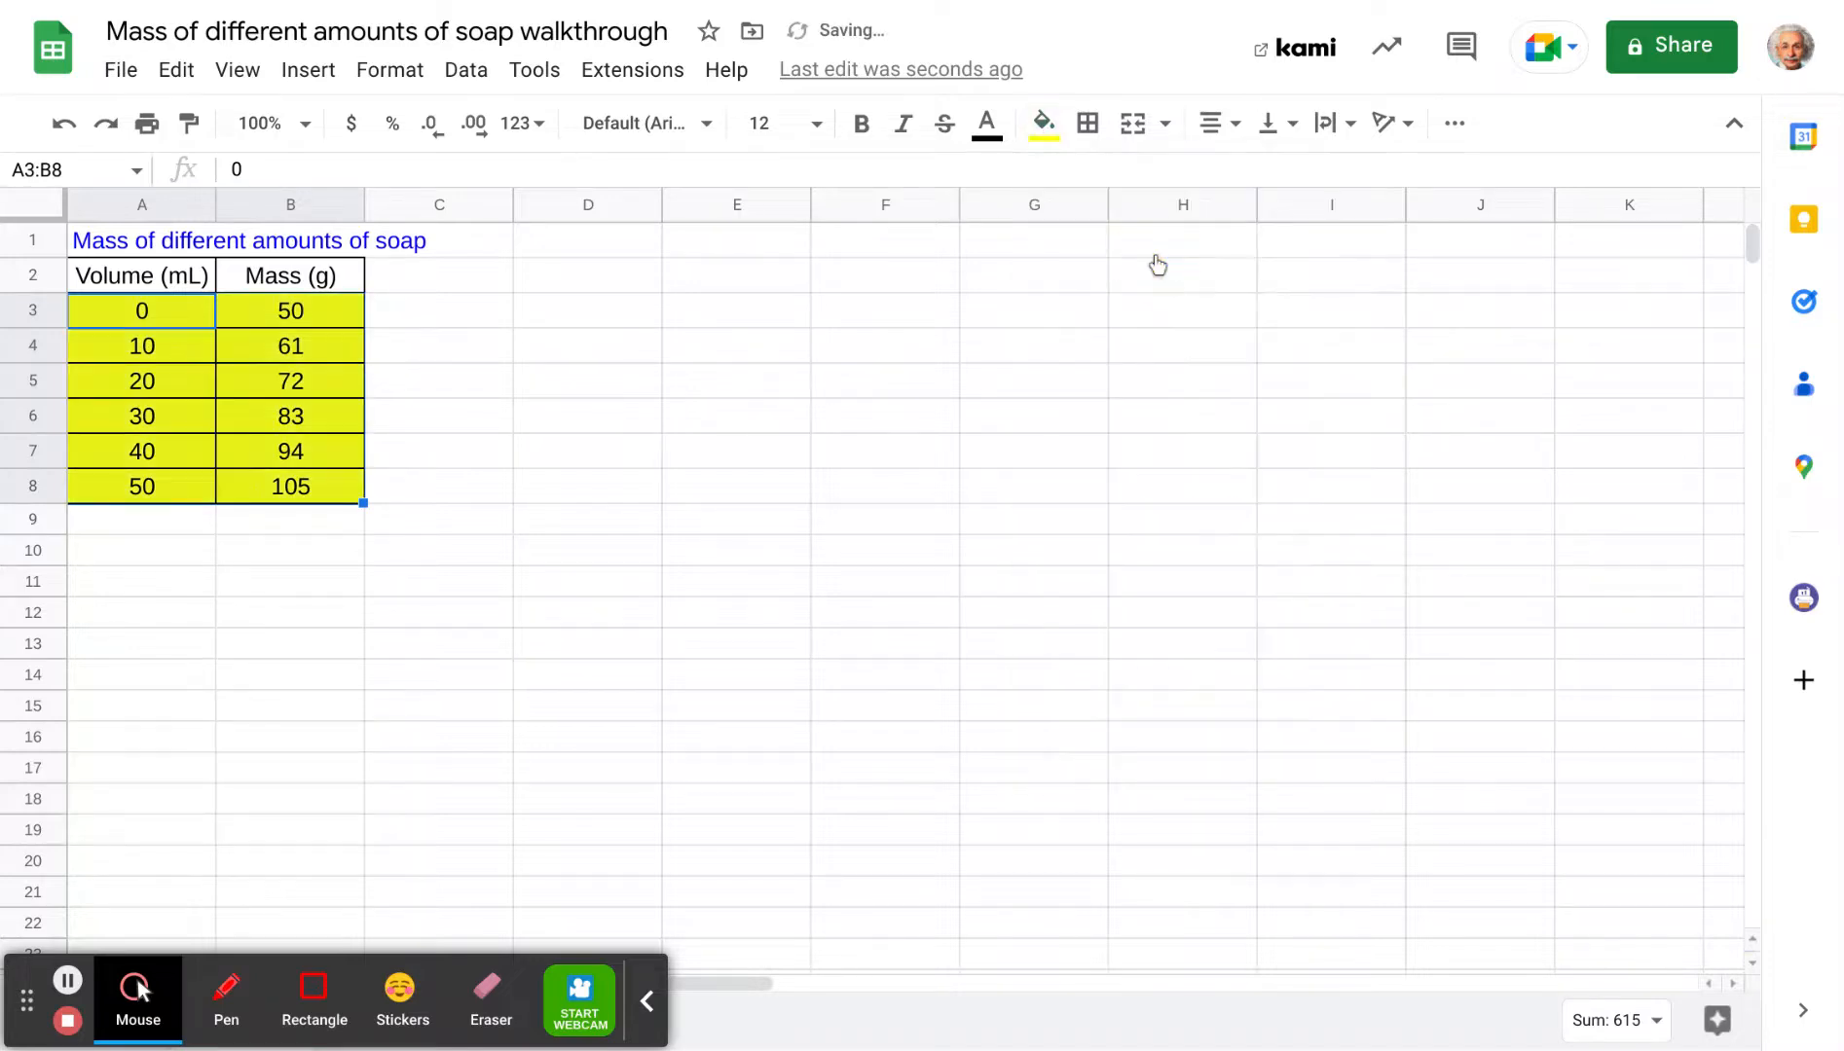
- Fill the header cells A2:B2 with light gray and widen column B to fit the table title
left_click(816, 383)
left_click_drag(142, 276, 287, 285)
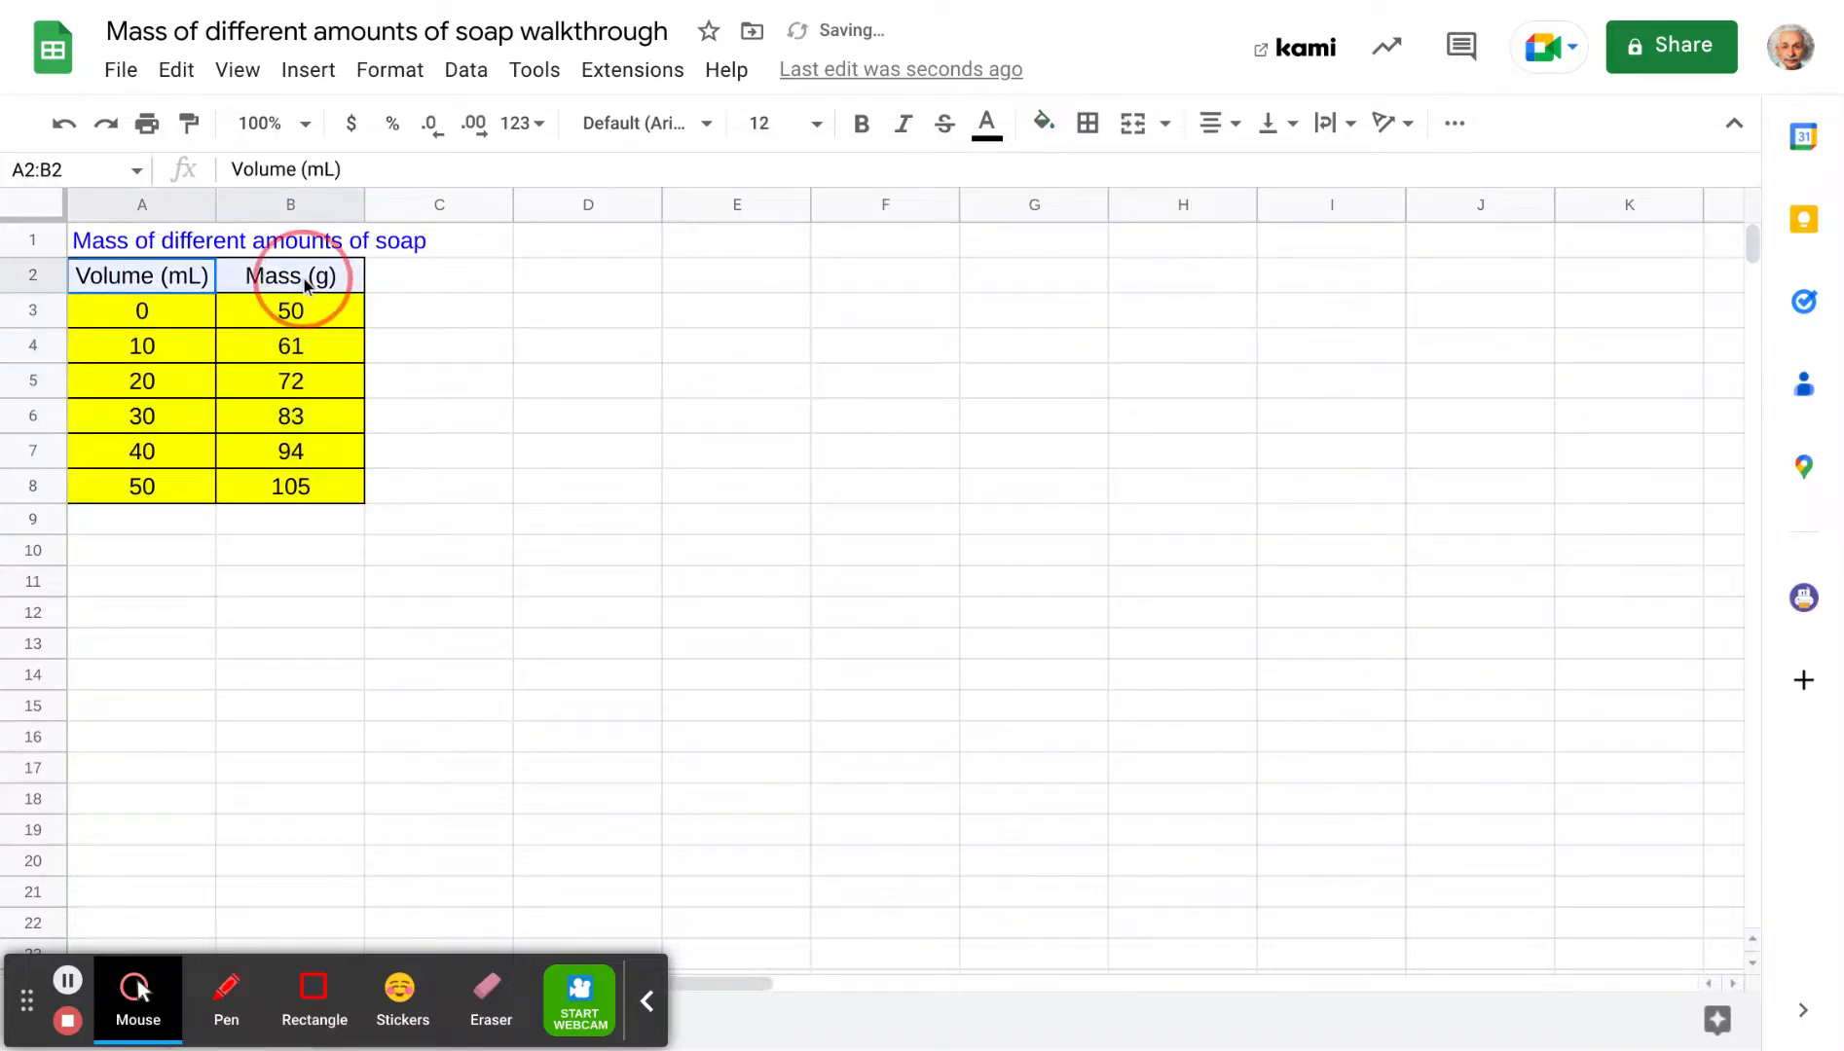
left_click(1043, 122)
left_click(1279, 233)
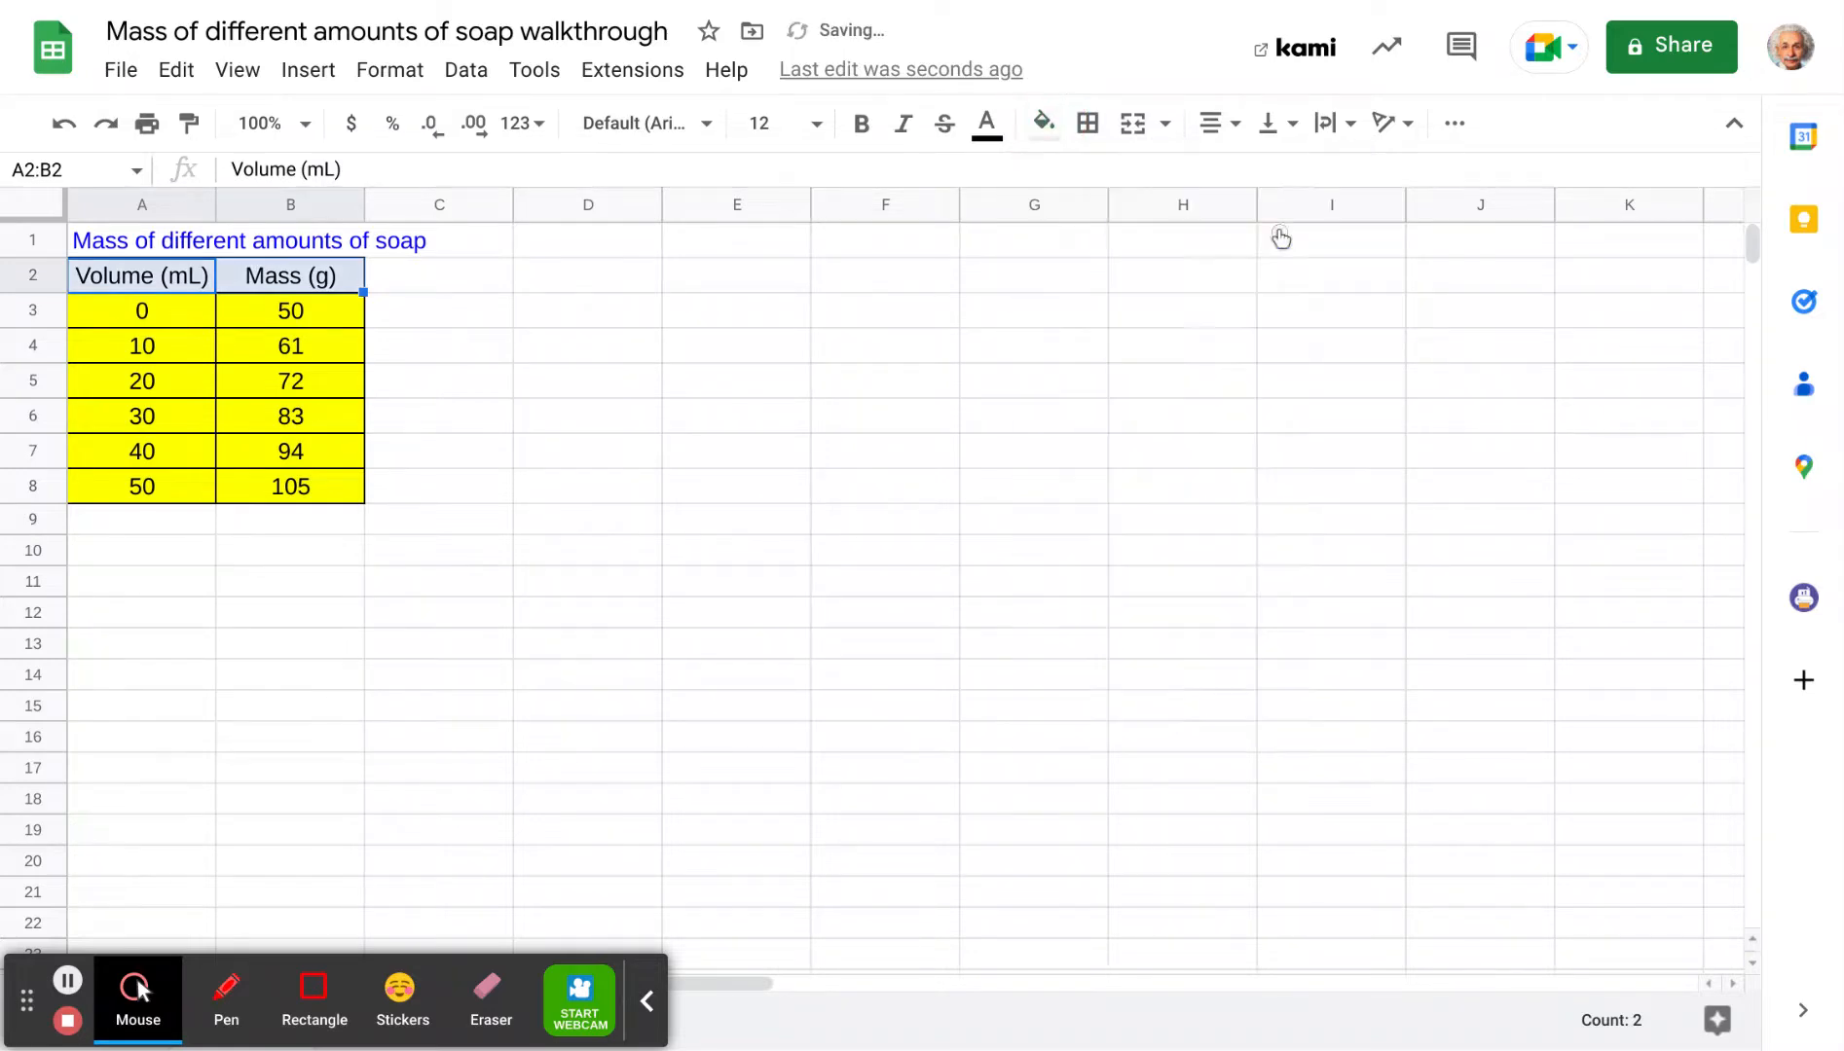
left_click(1103, 352)
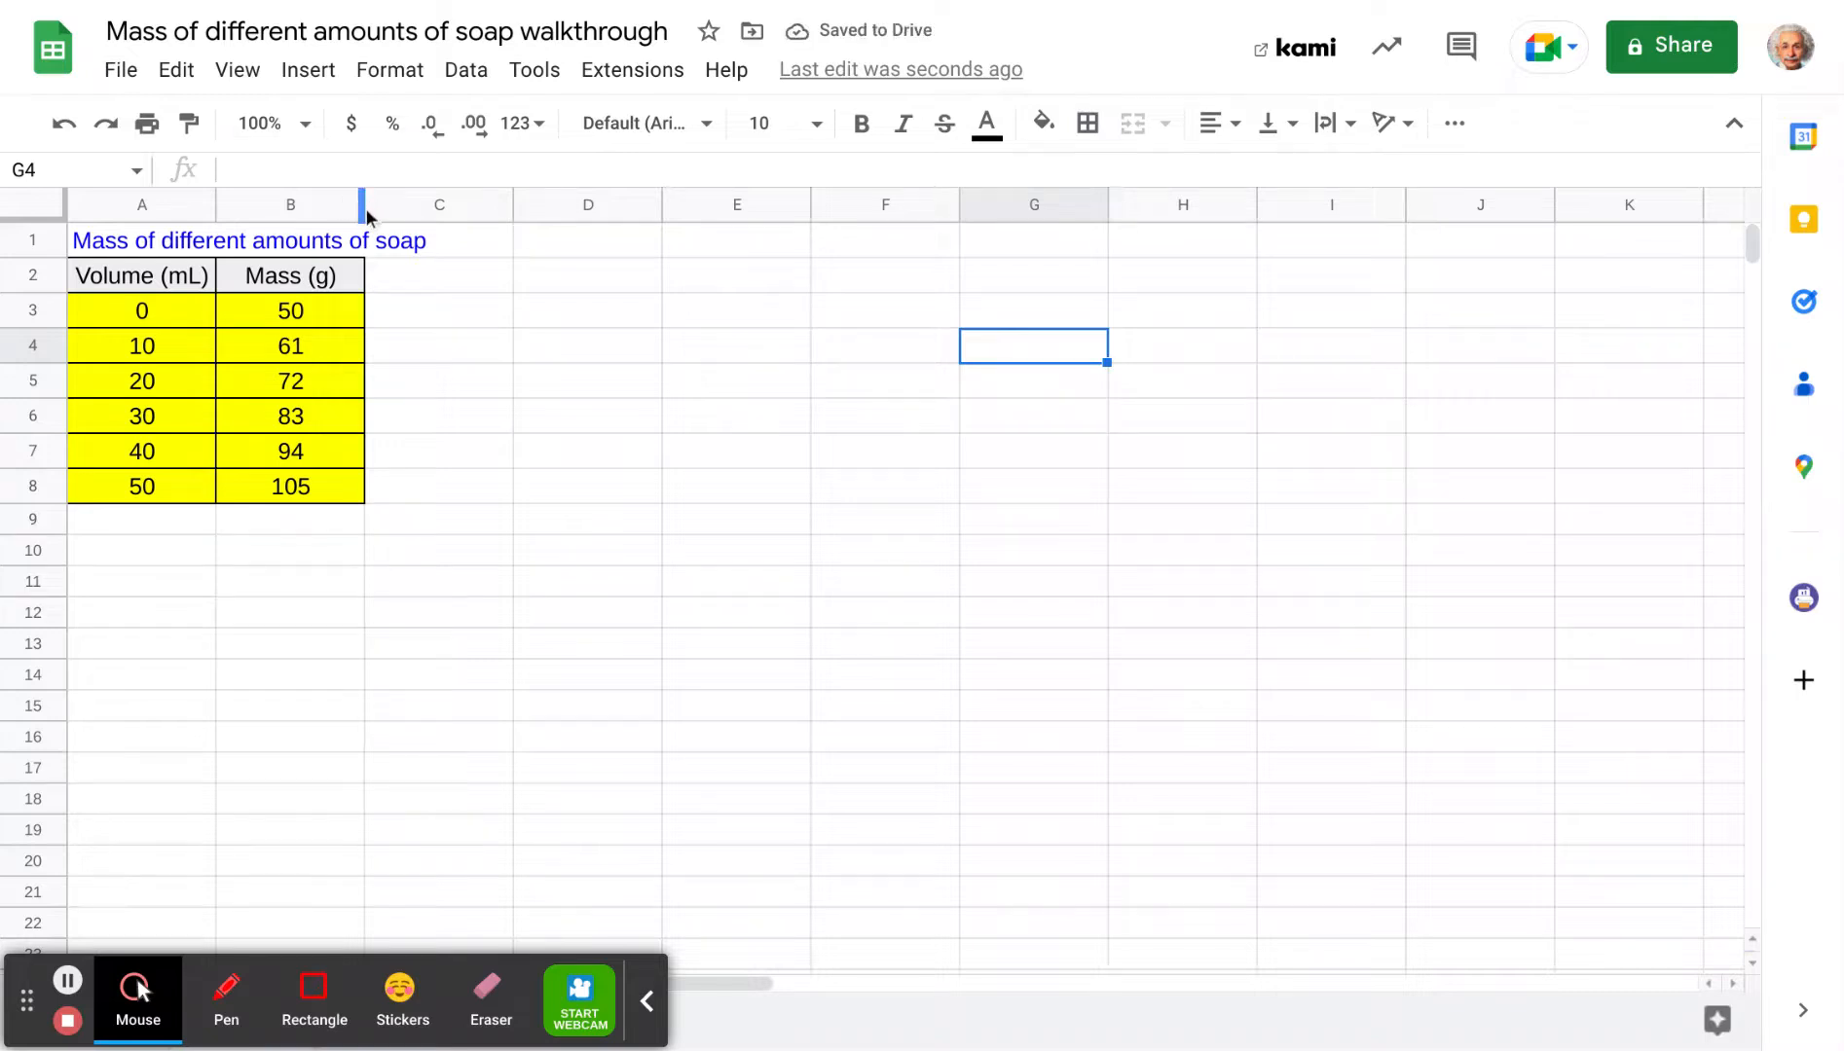
left_click_drag(363, 211, 459, 251)
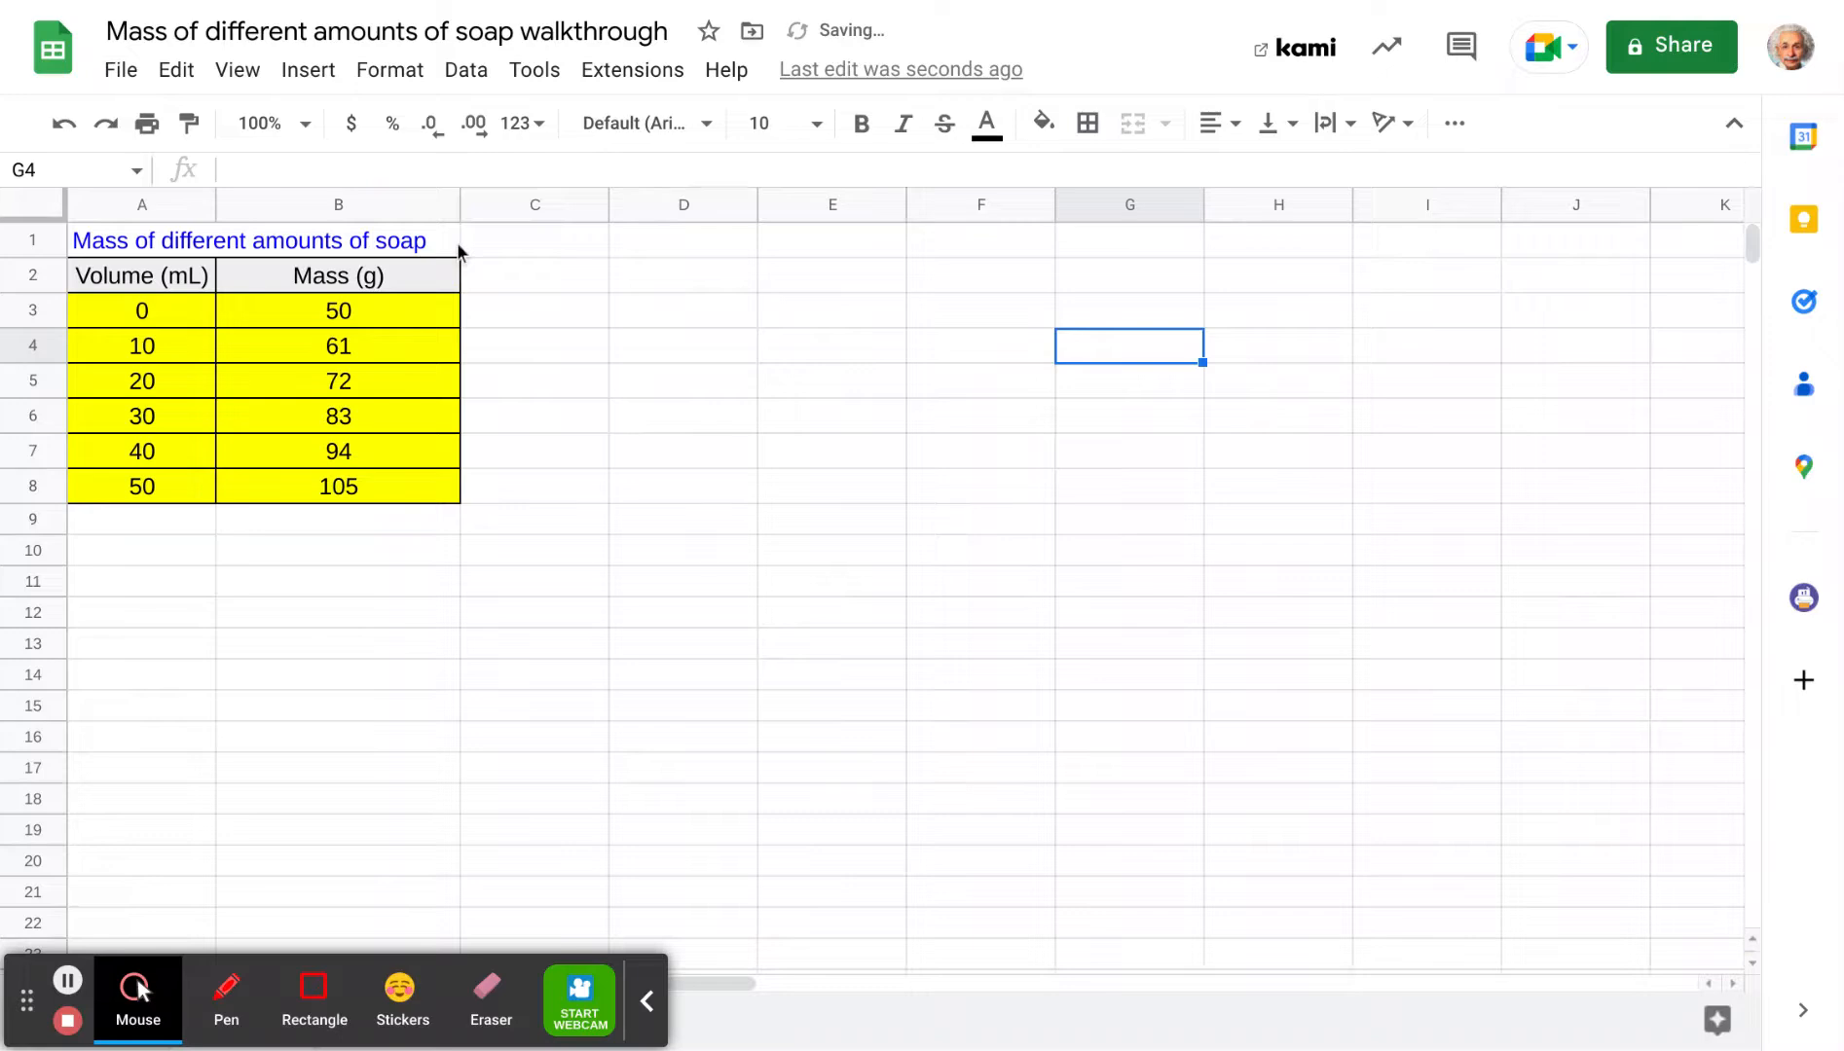
- Insert a chart based on the table range A2:B8
left_click(181, 285)
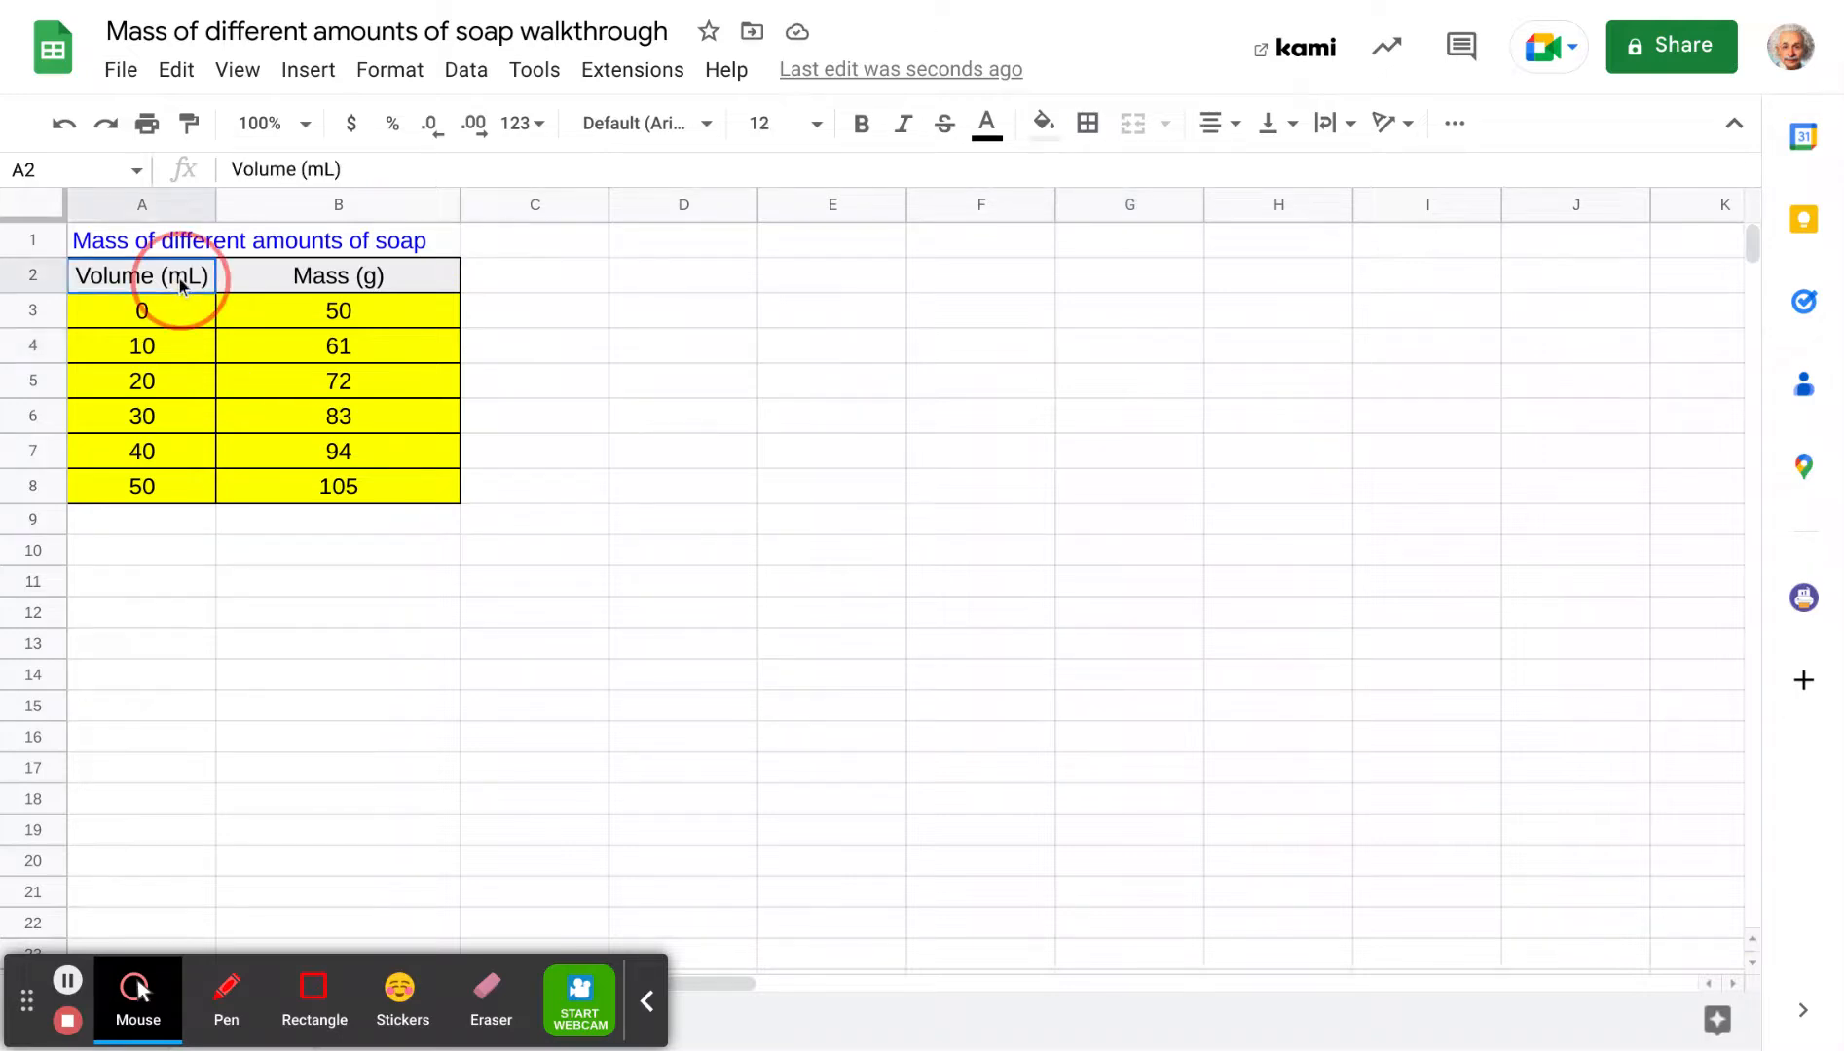
left_click_drag(185, 288, 329, 482)
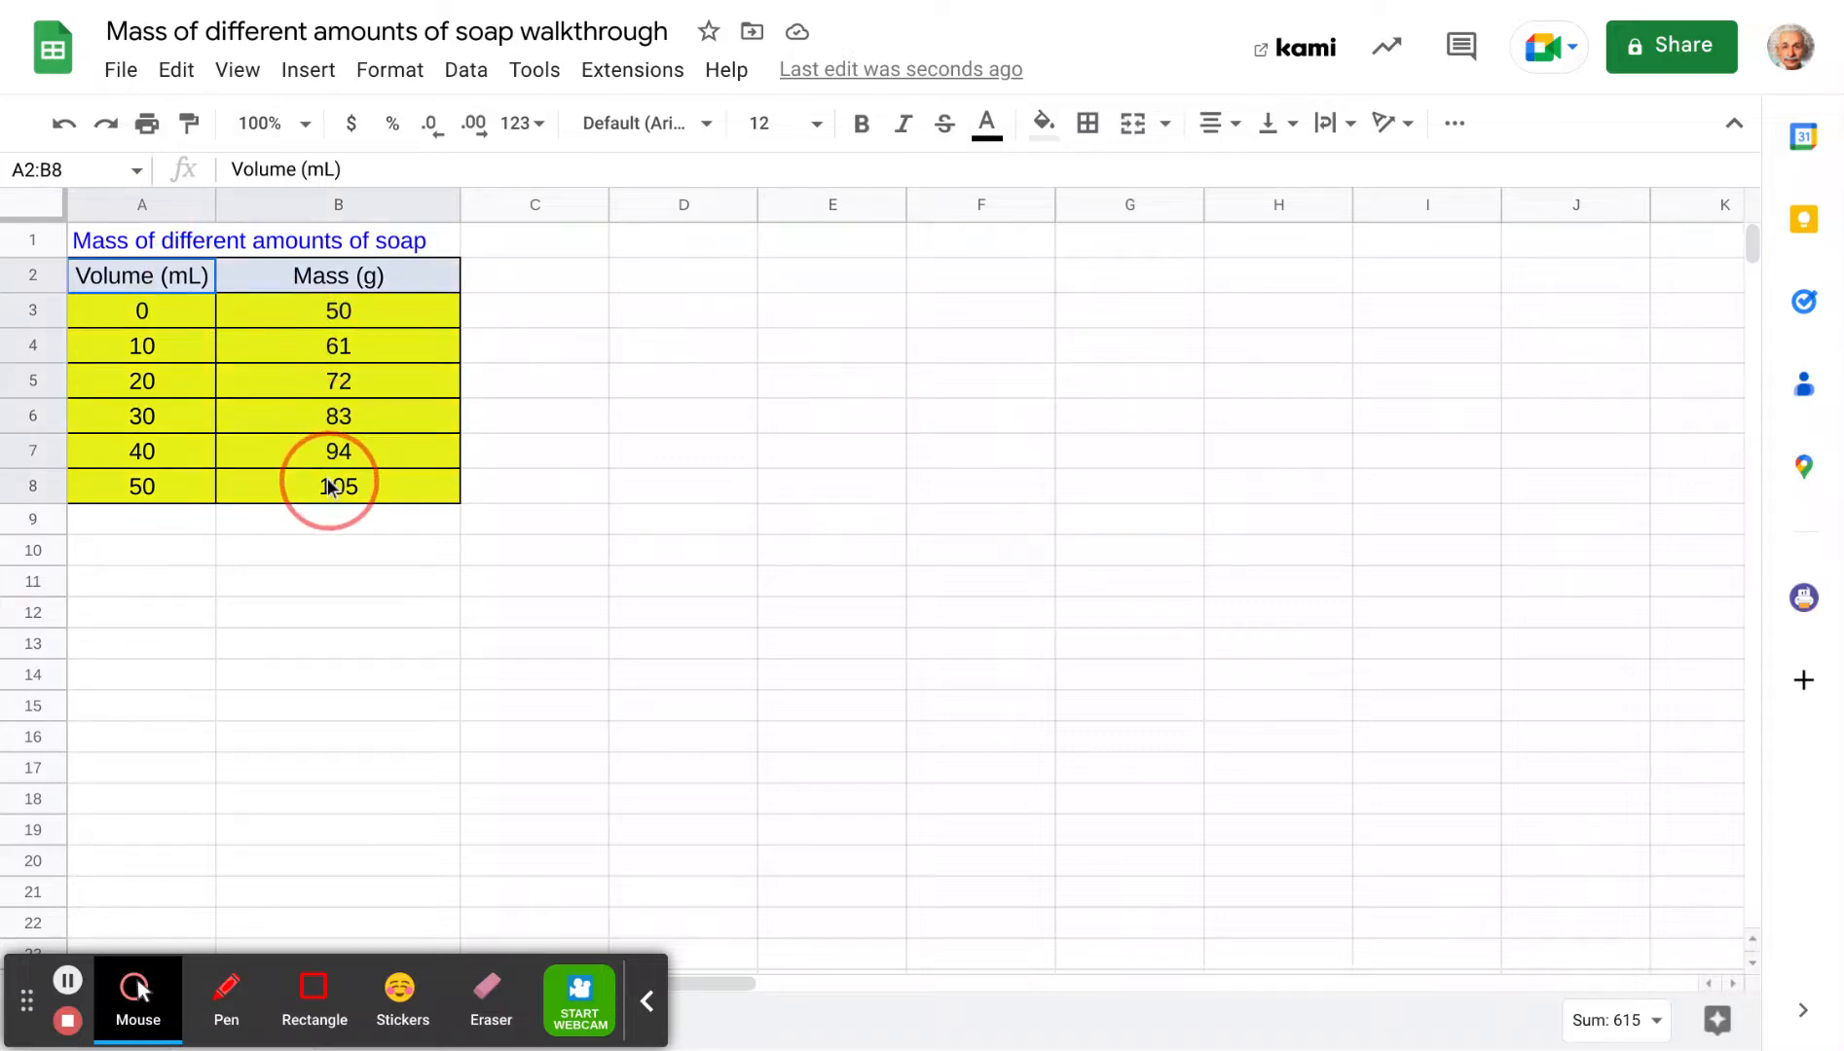
left_click(683, 459)
left_click(95, 285)
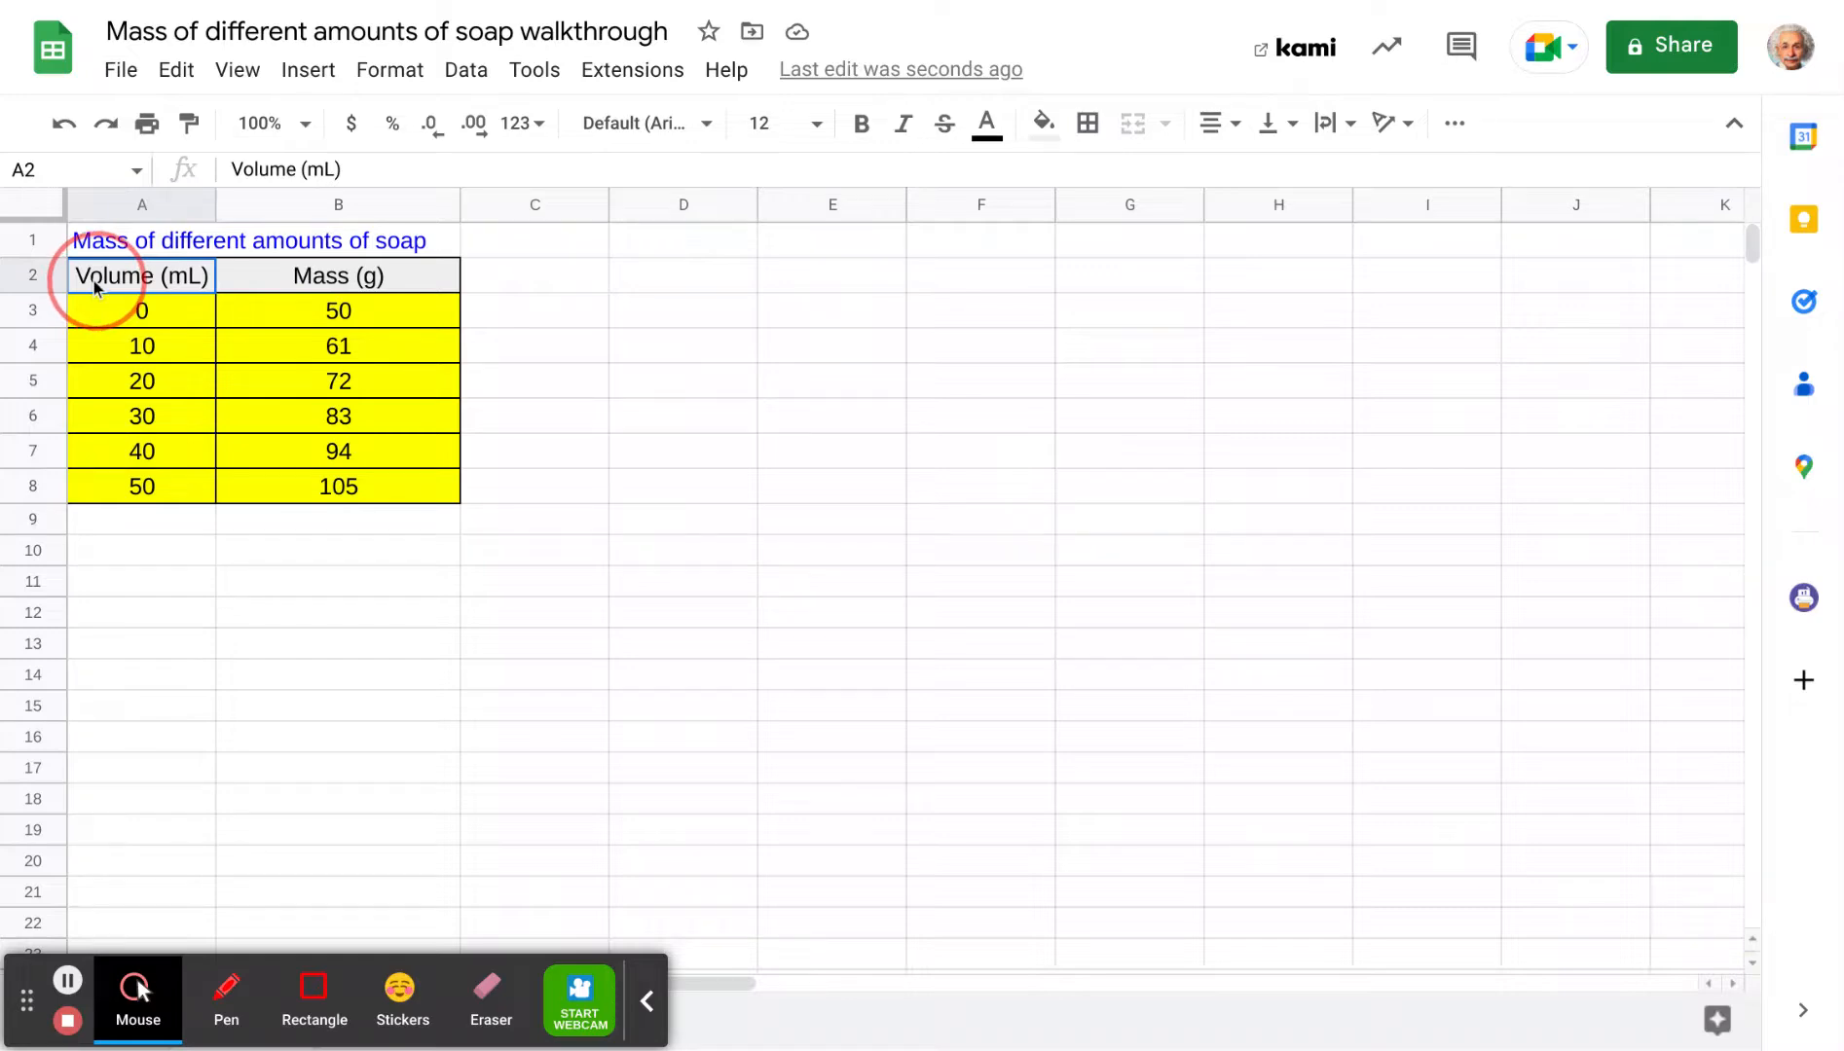
left_click_drag(96, 286, 319, 502)
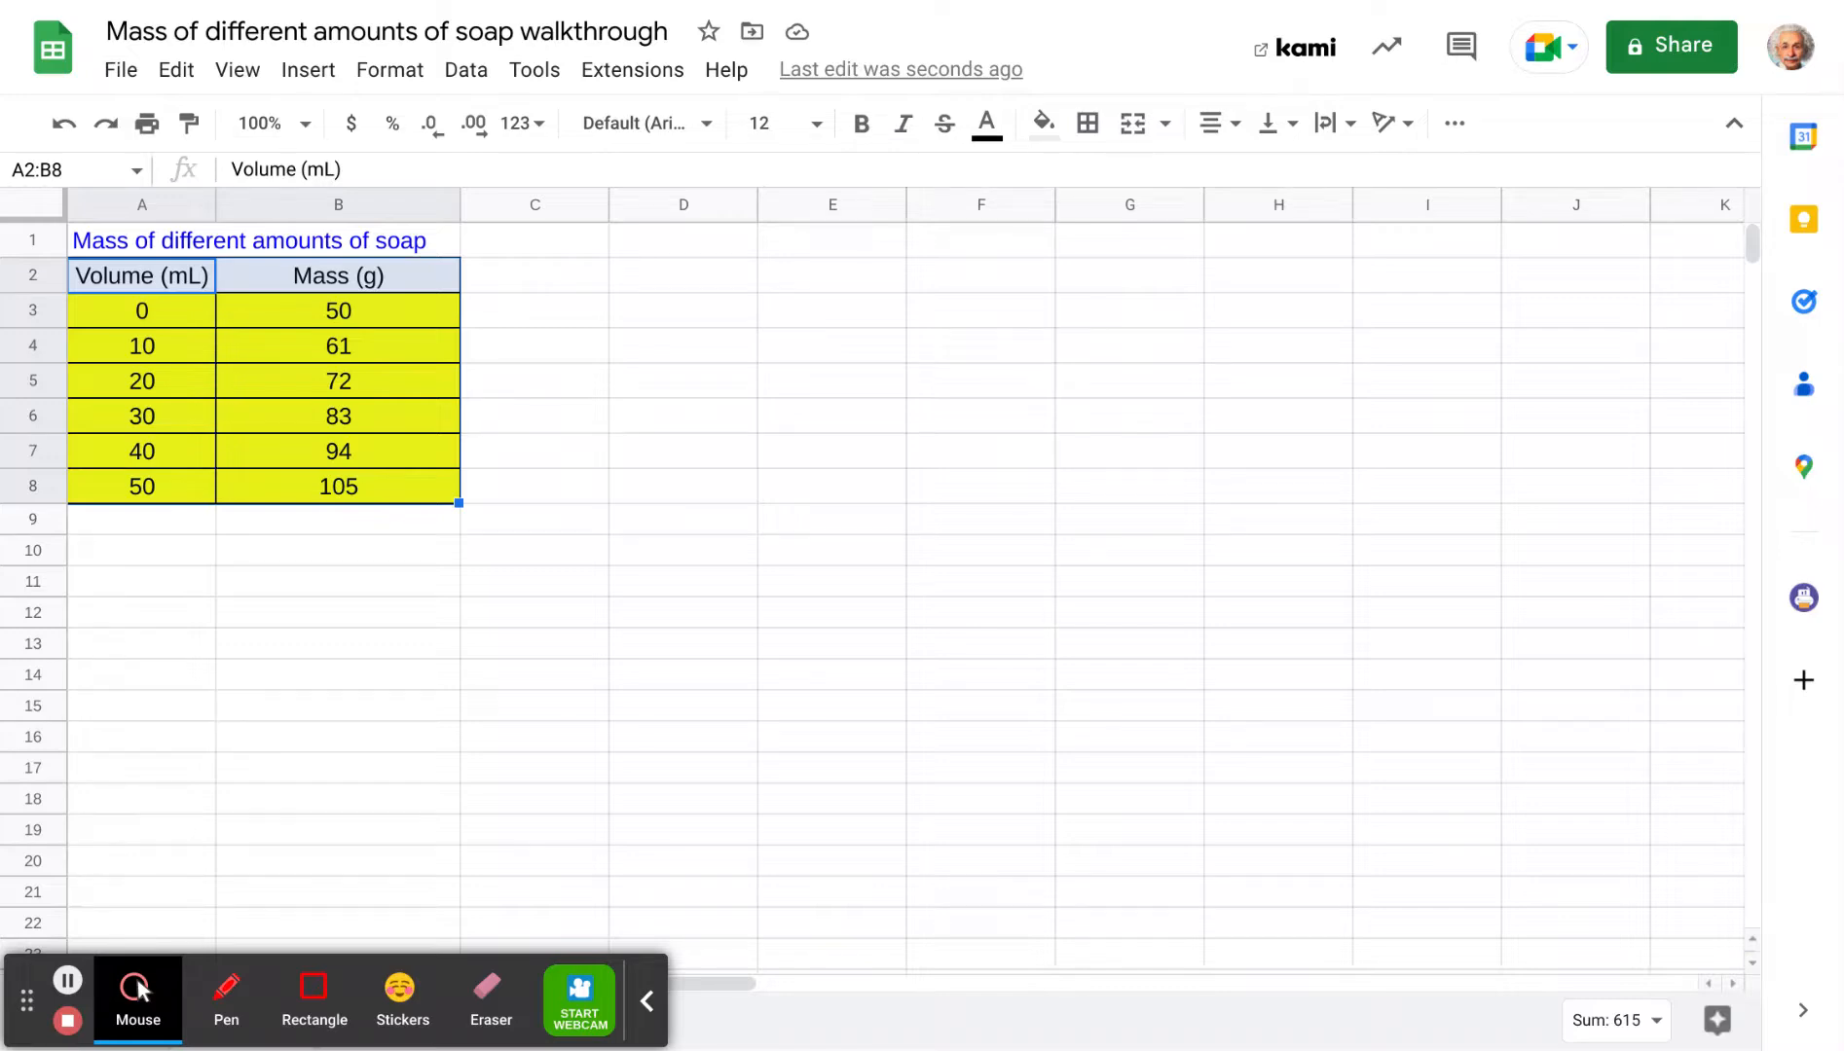
left_click(324, 78)
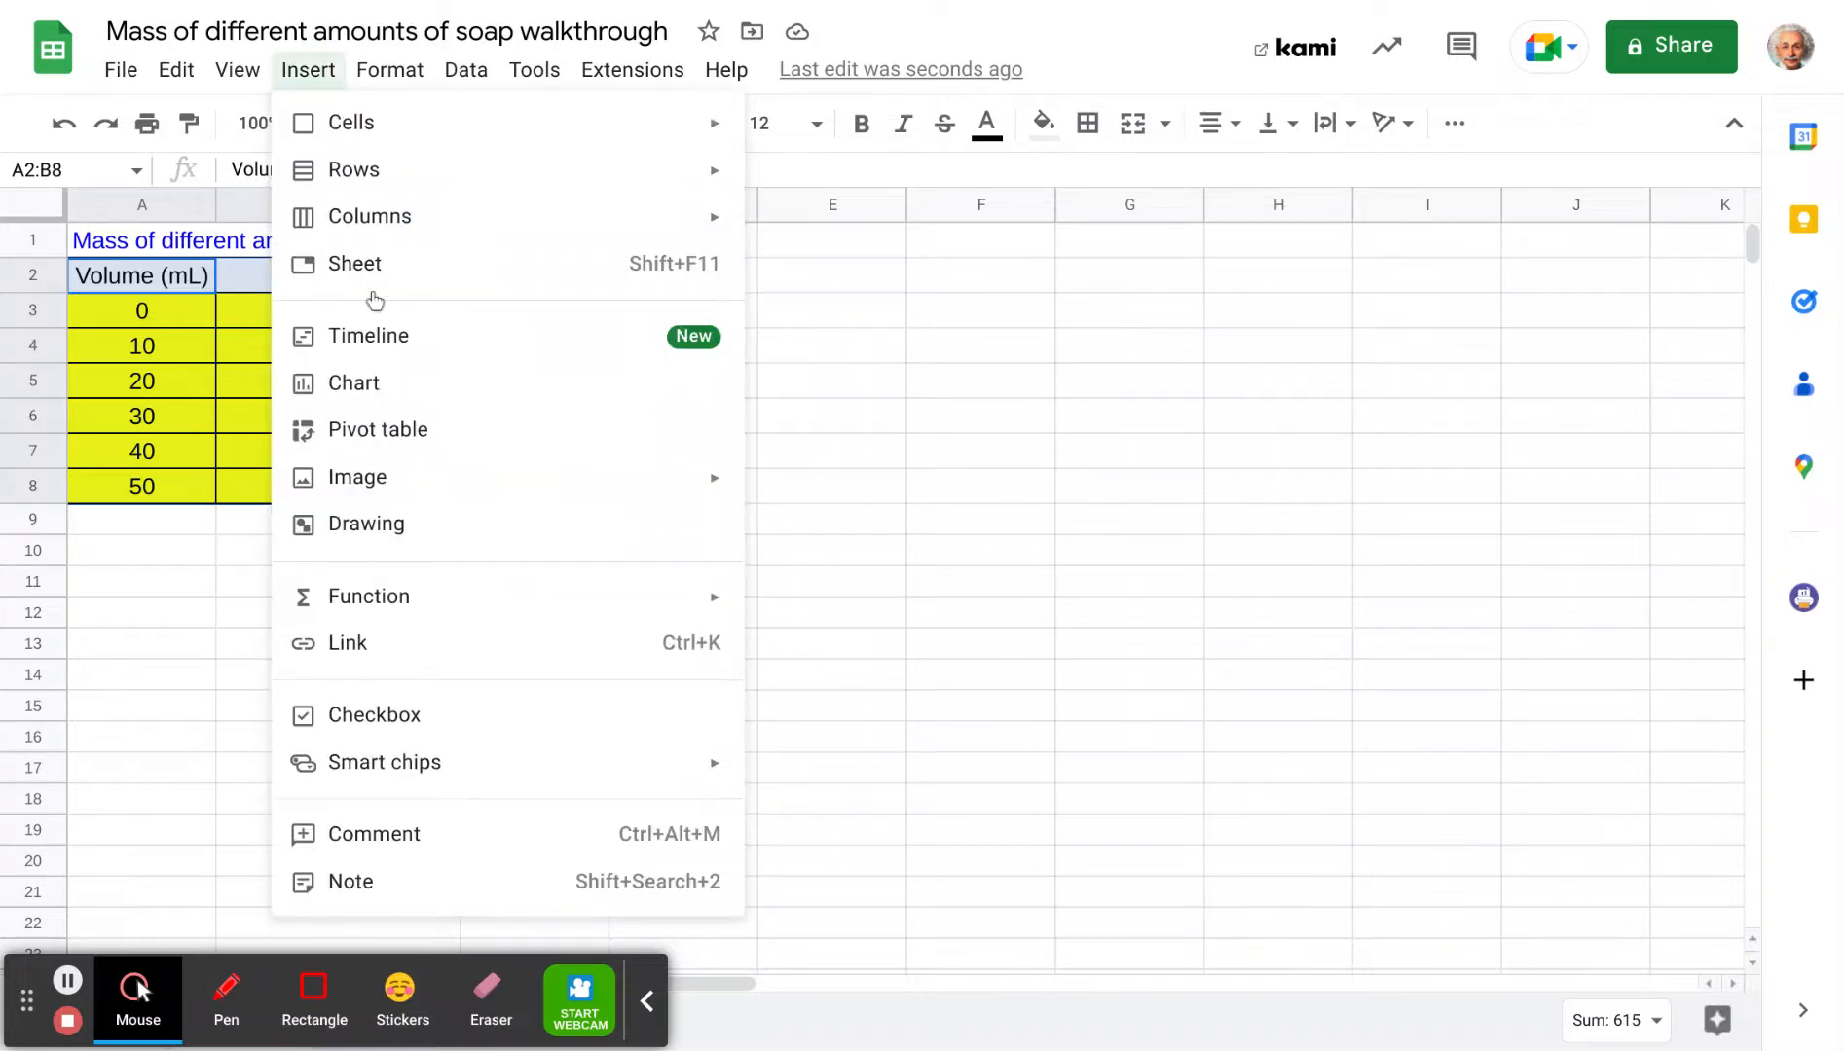
left_click(387, 384)
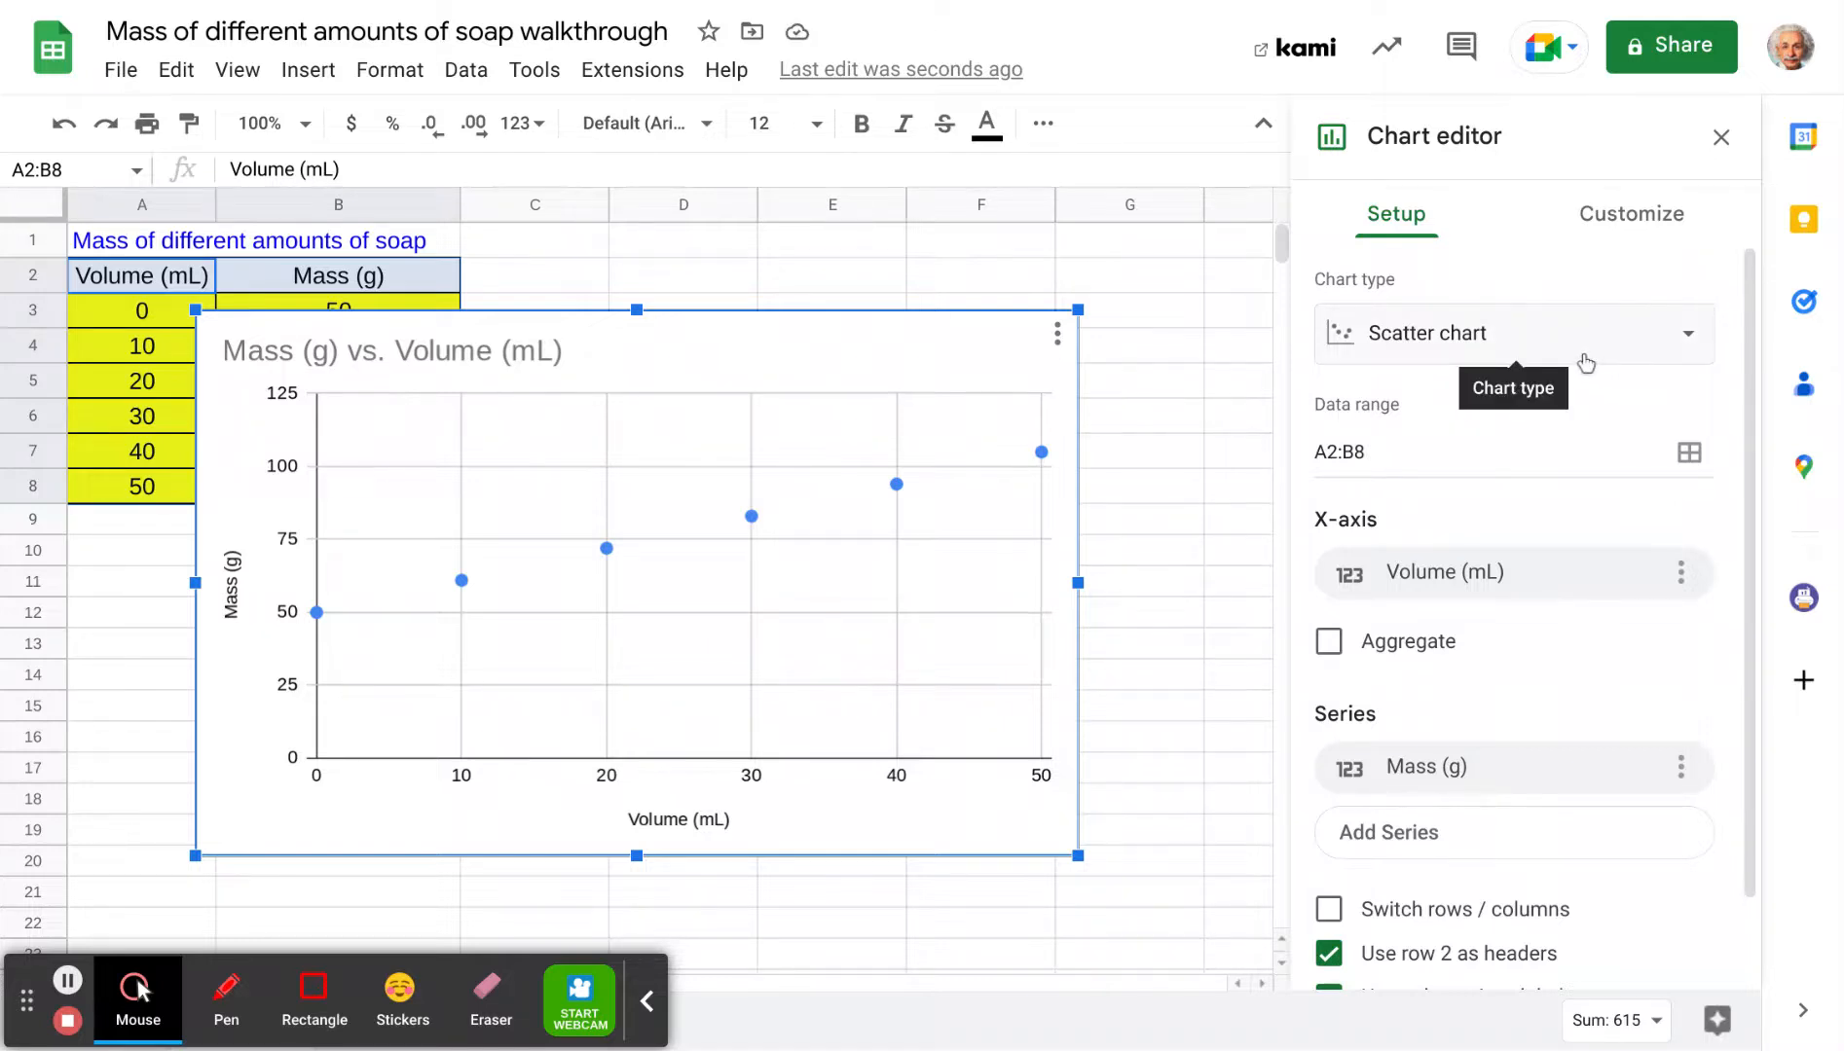
- Keep the scatter chart type and move the chart to the right of the data table, starting around C2
left_click(1652, 357)
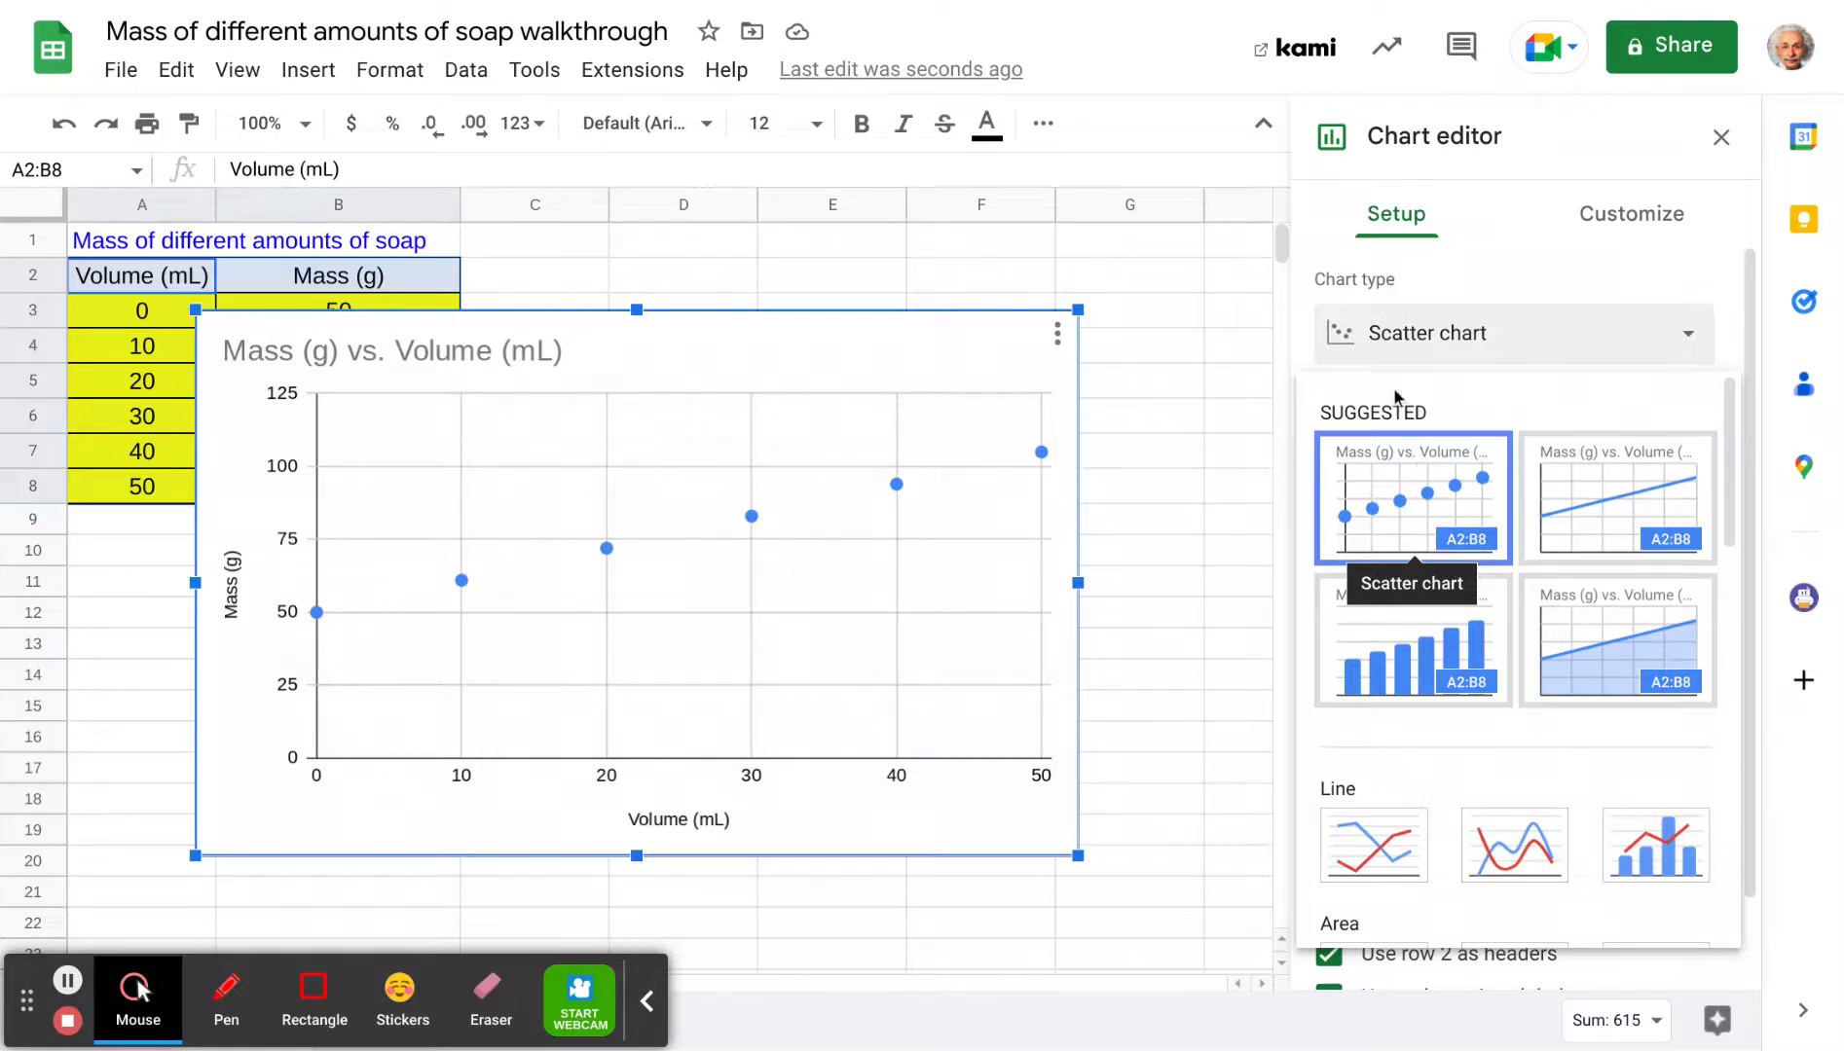
left_click(1224, 292)
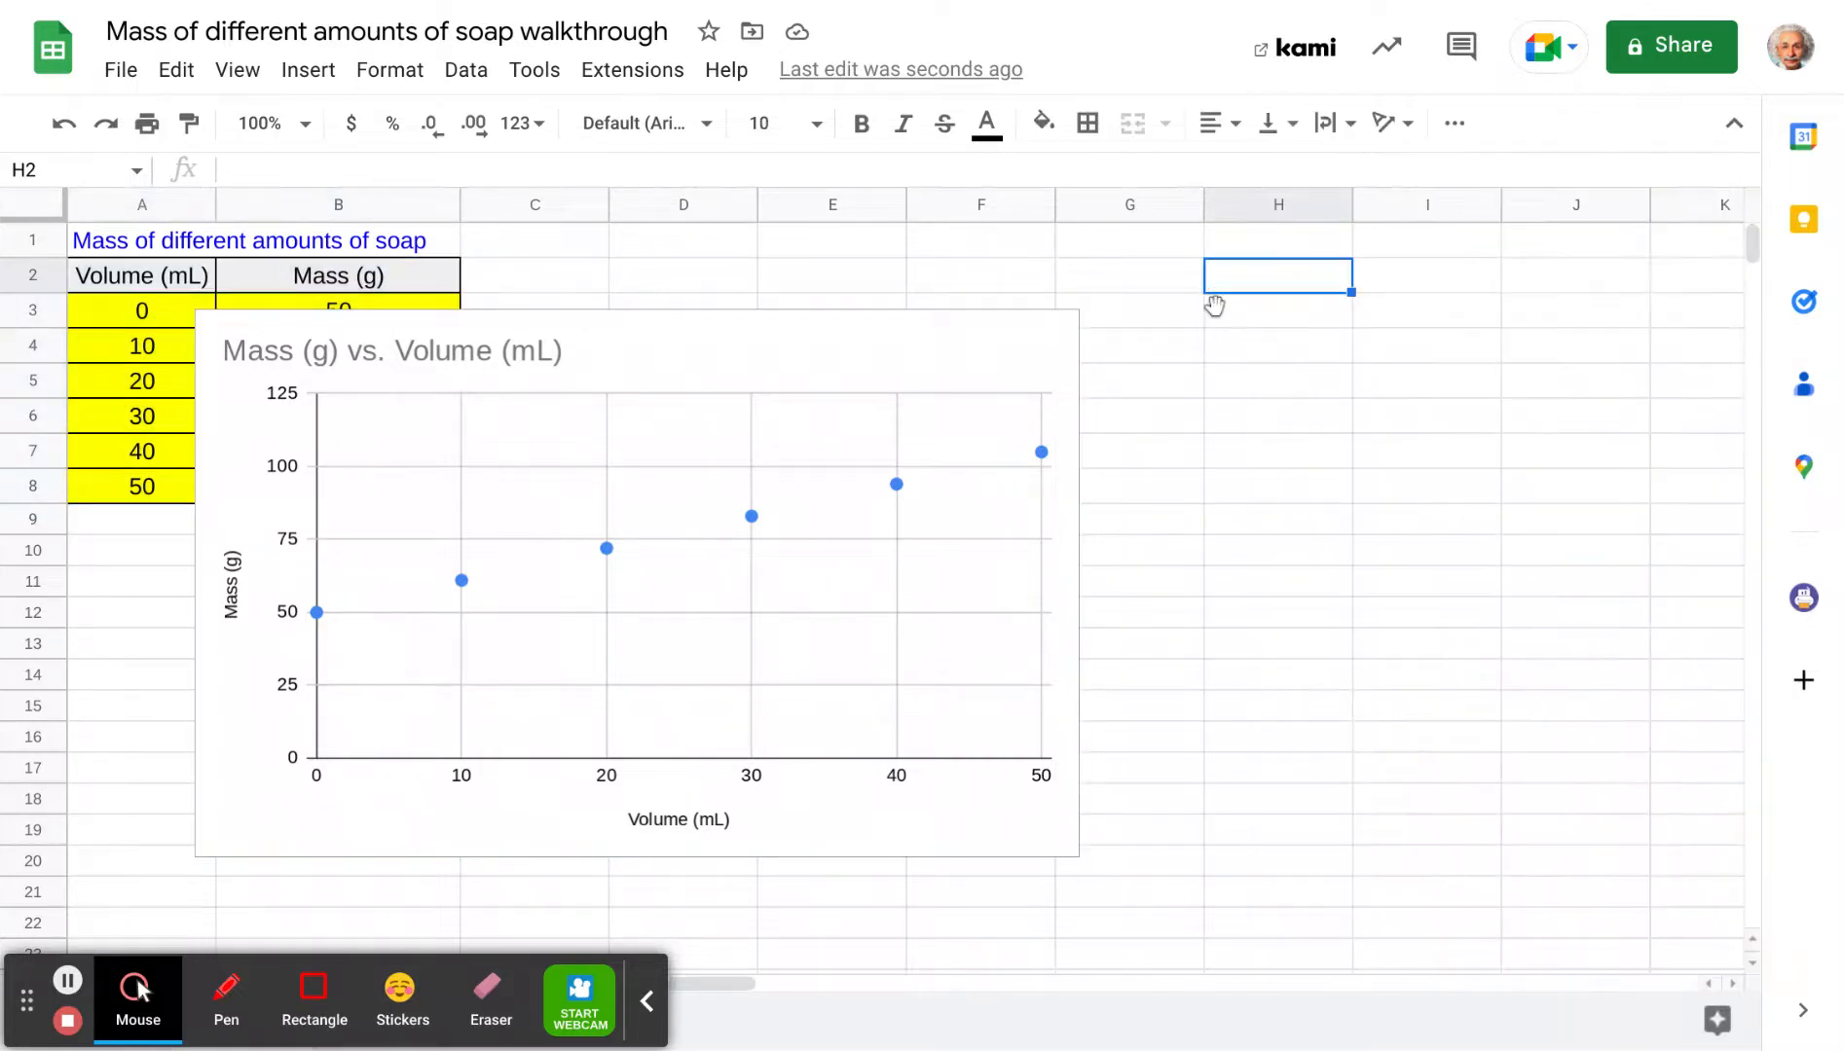
left_click(599, 820)
left_click_drag(600, 821, 873, 785)
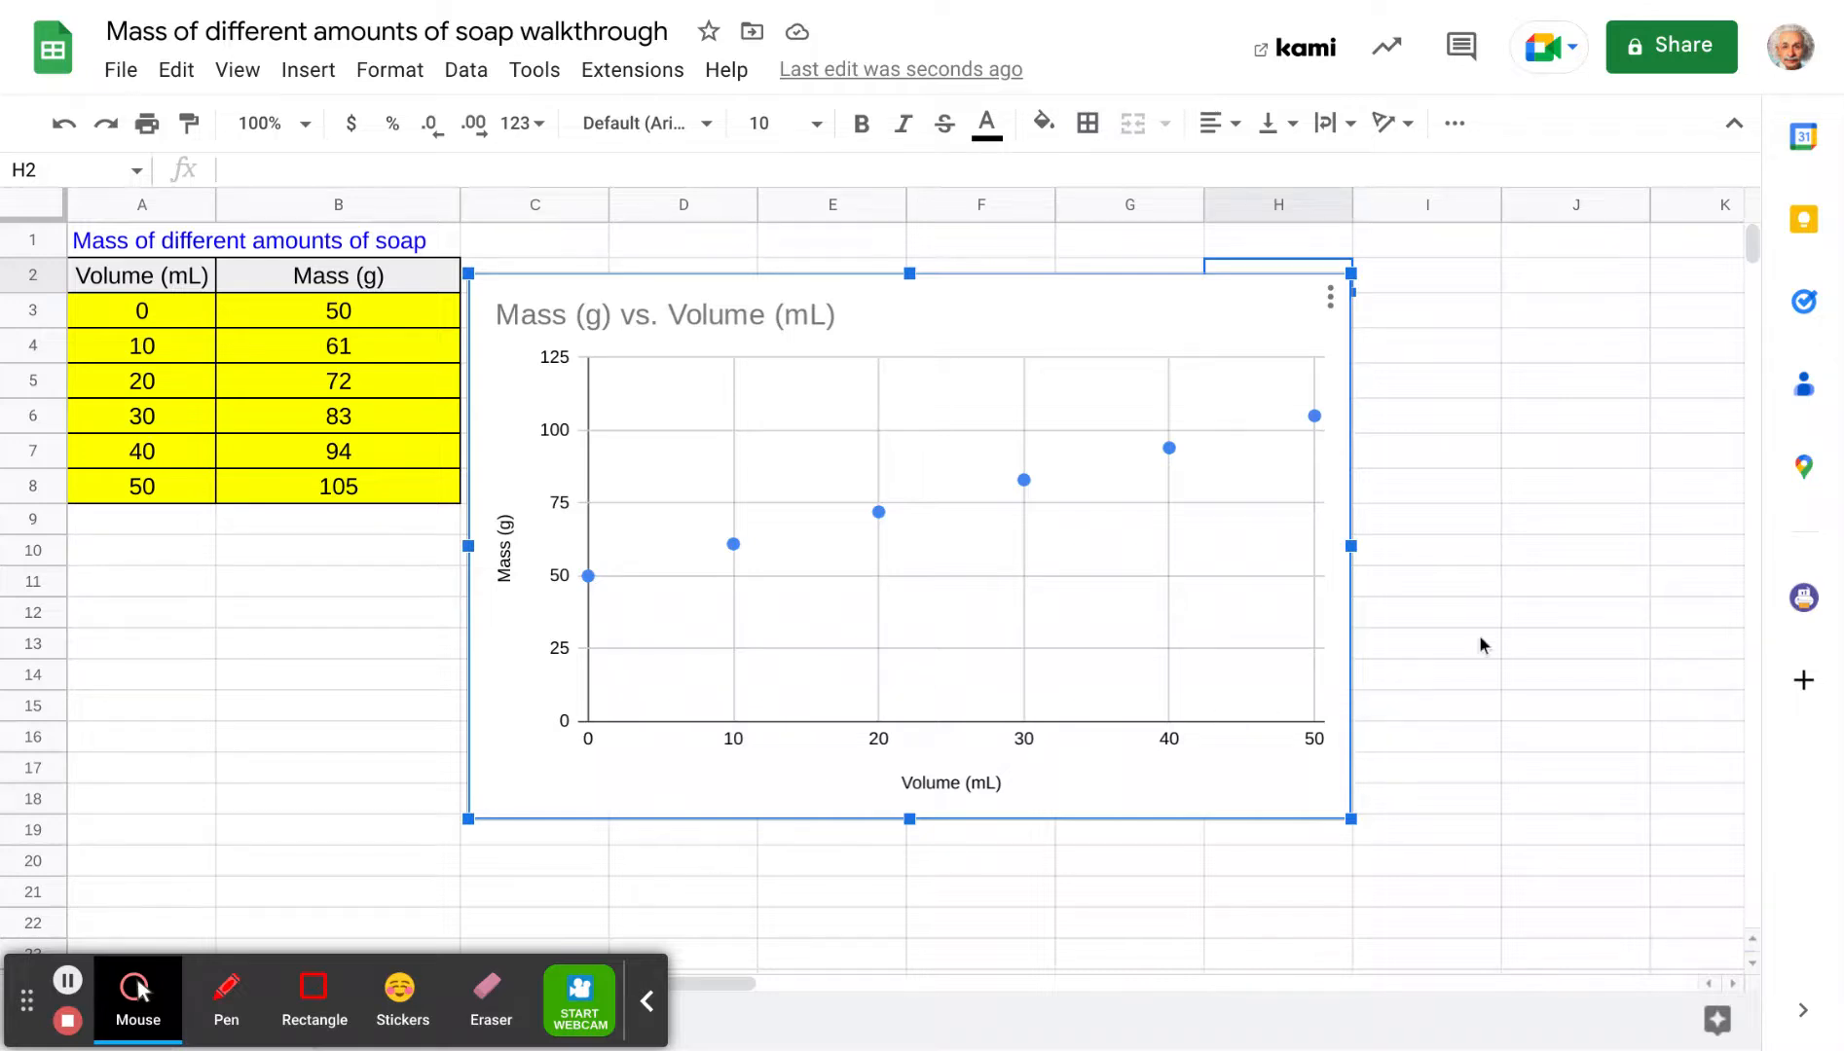
- Set the background color of the scatter chart to light orange in its chart style settings
double_click(1068, 309)
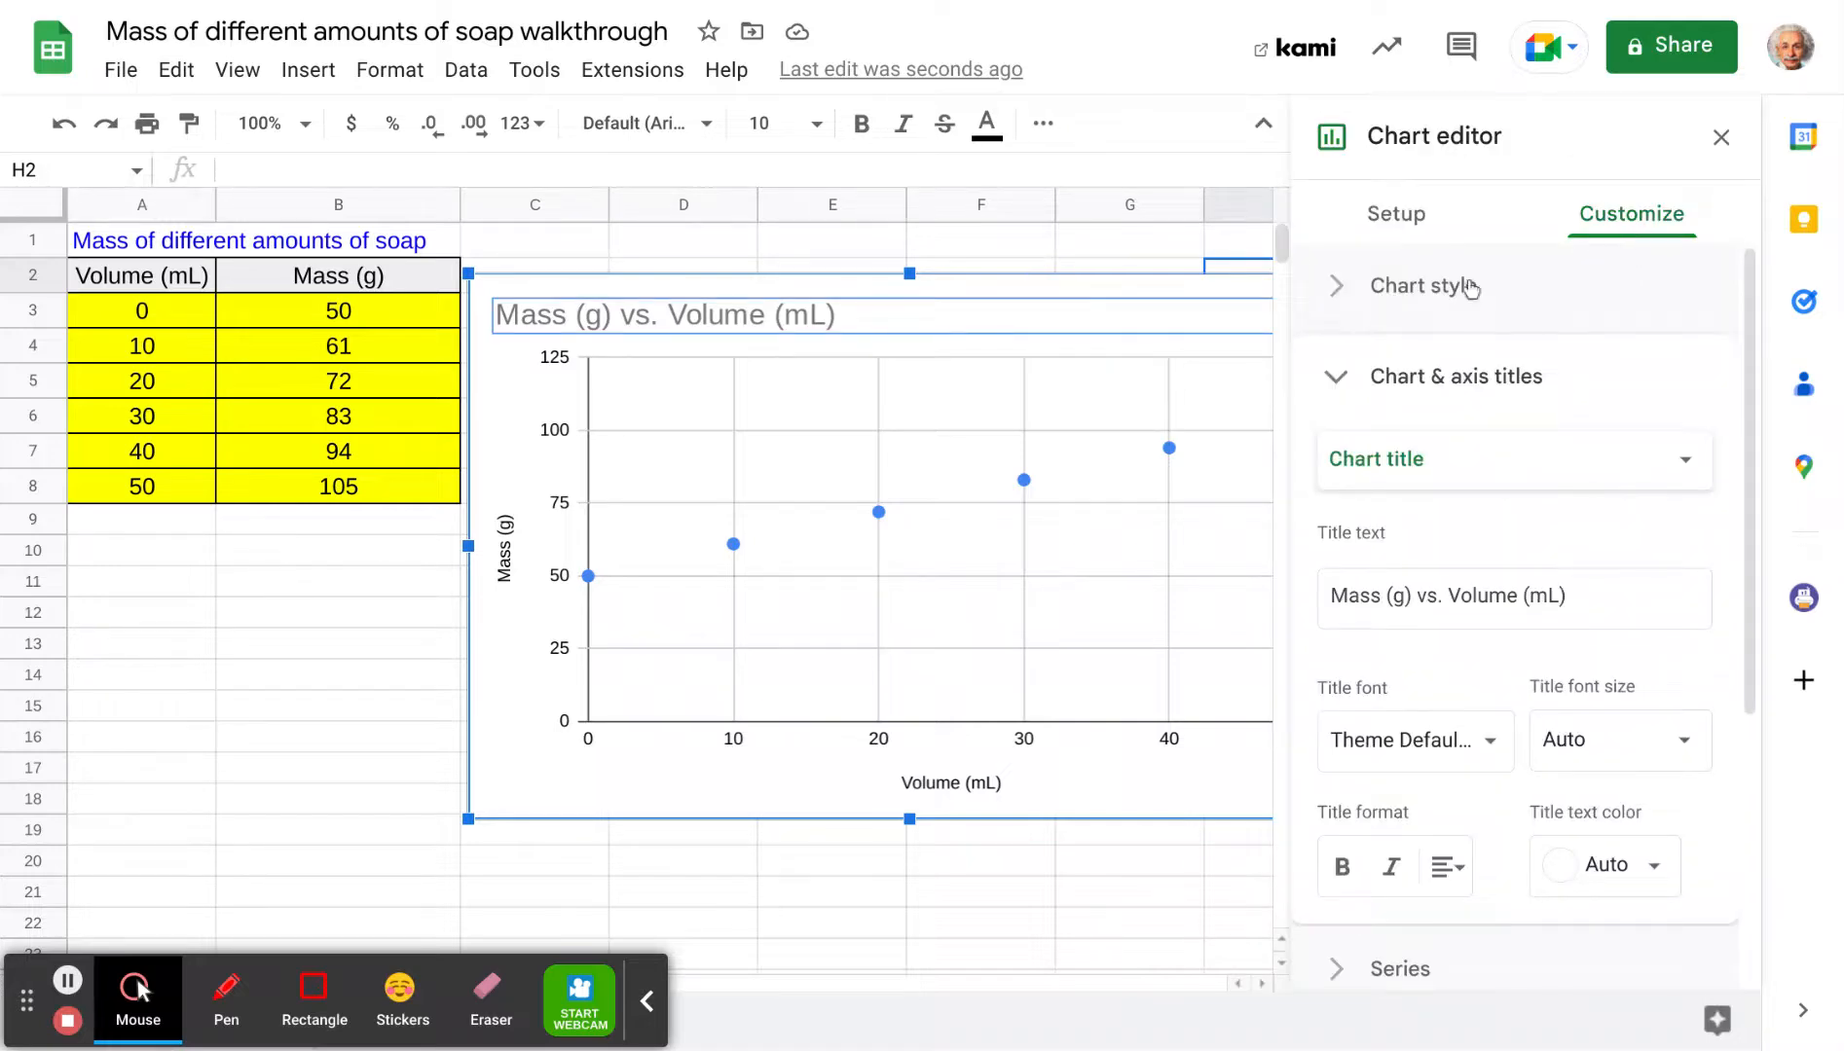
left_click(1111, 233)
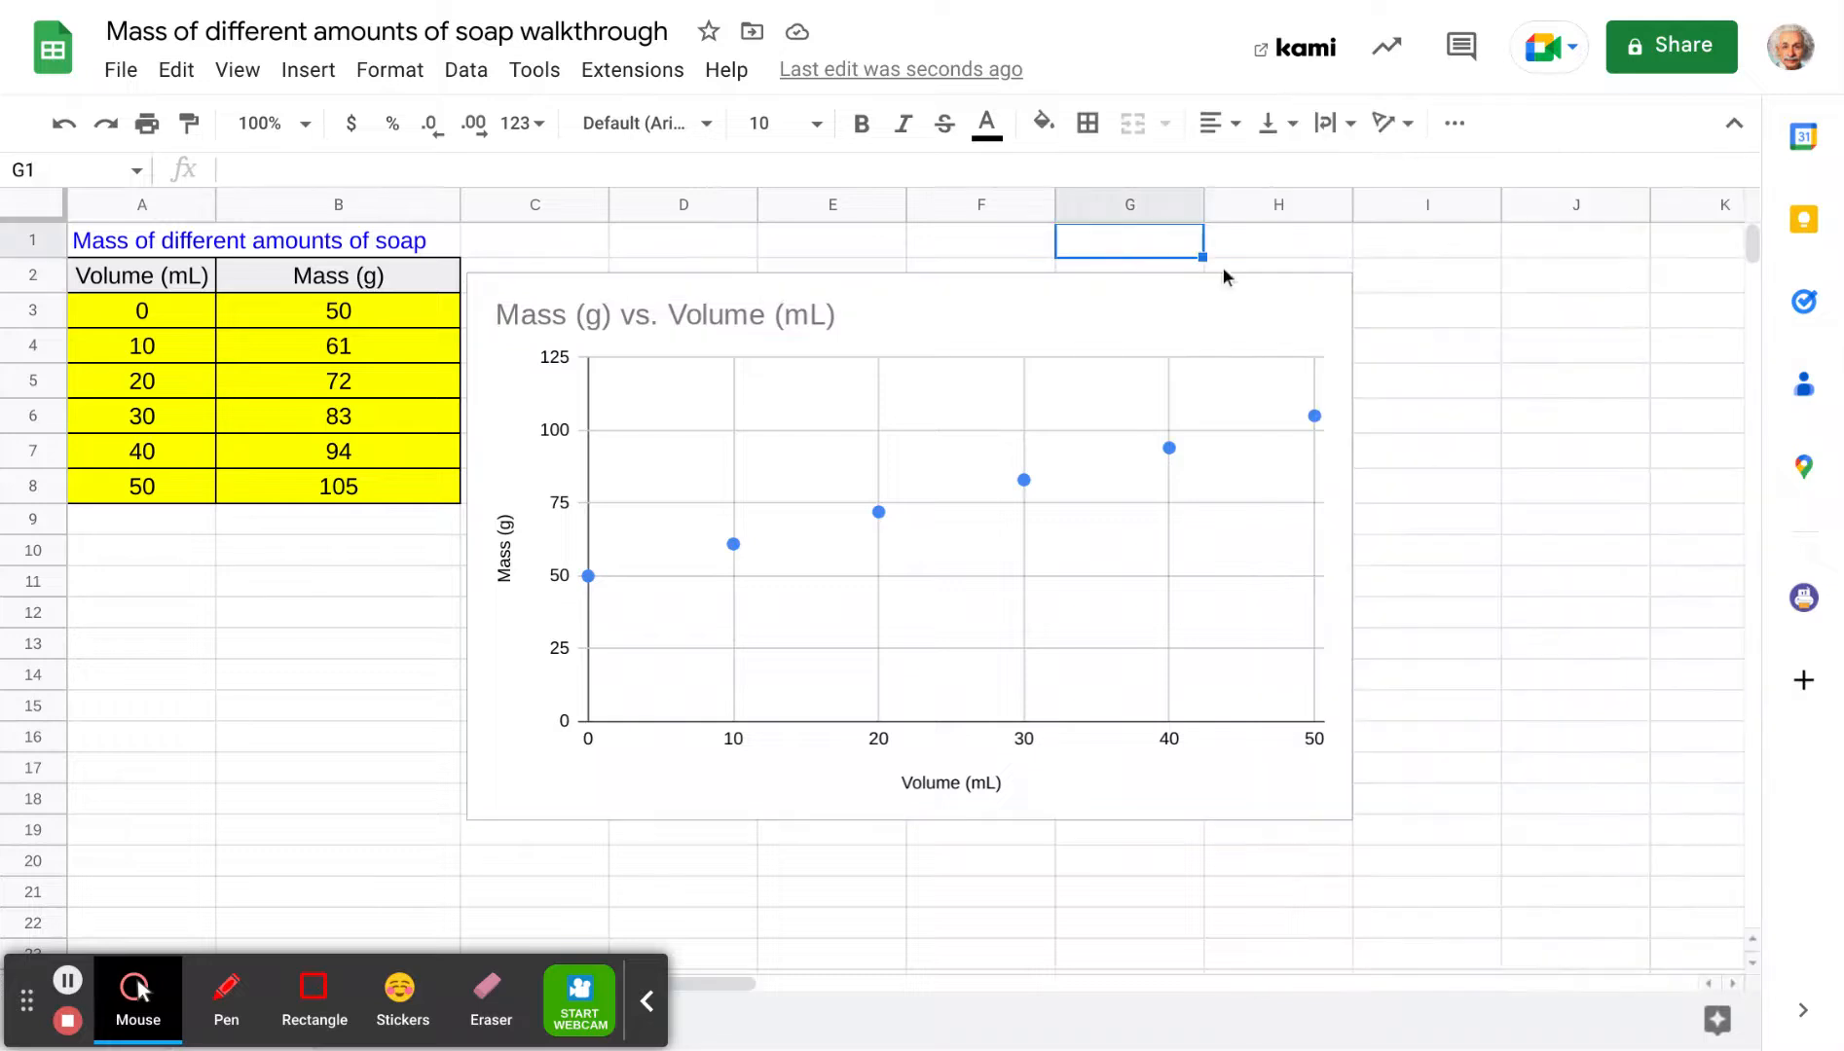
left_click(1273, 285)
left_click(1330, 297)
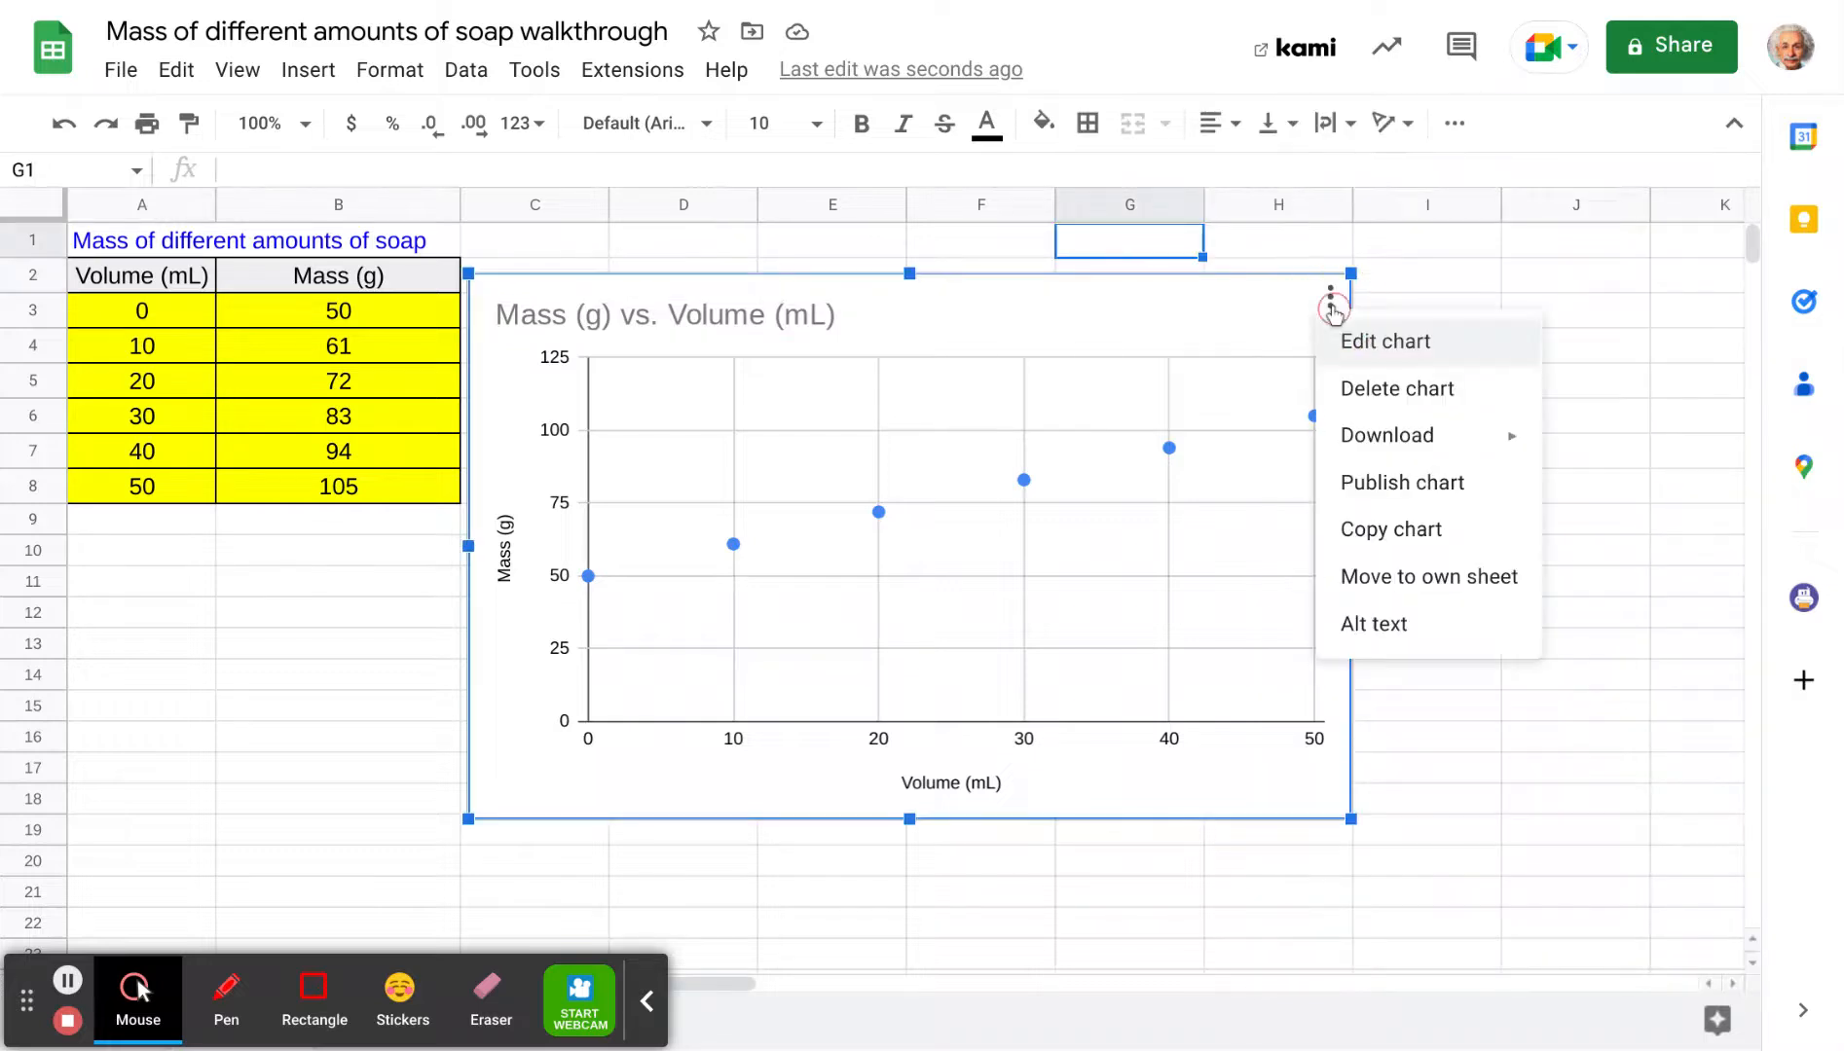
left_click(1375, 366)
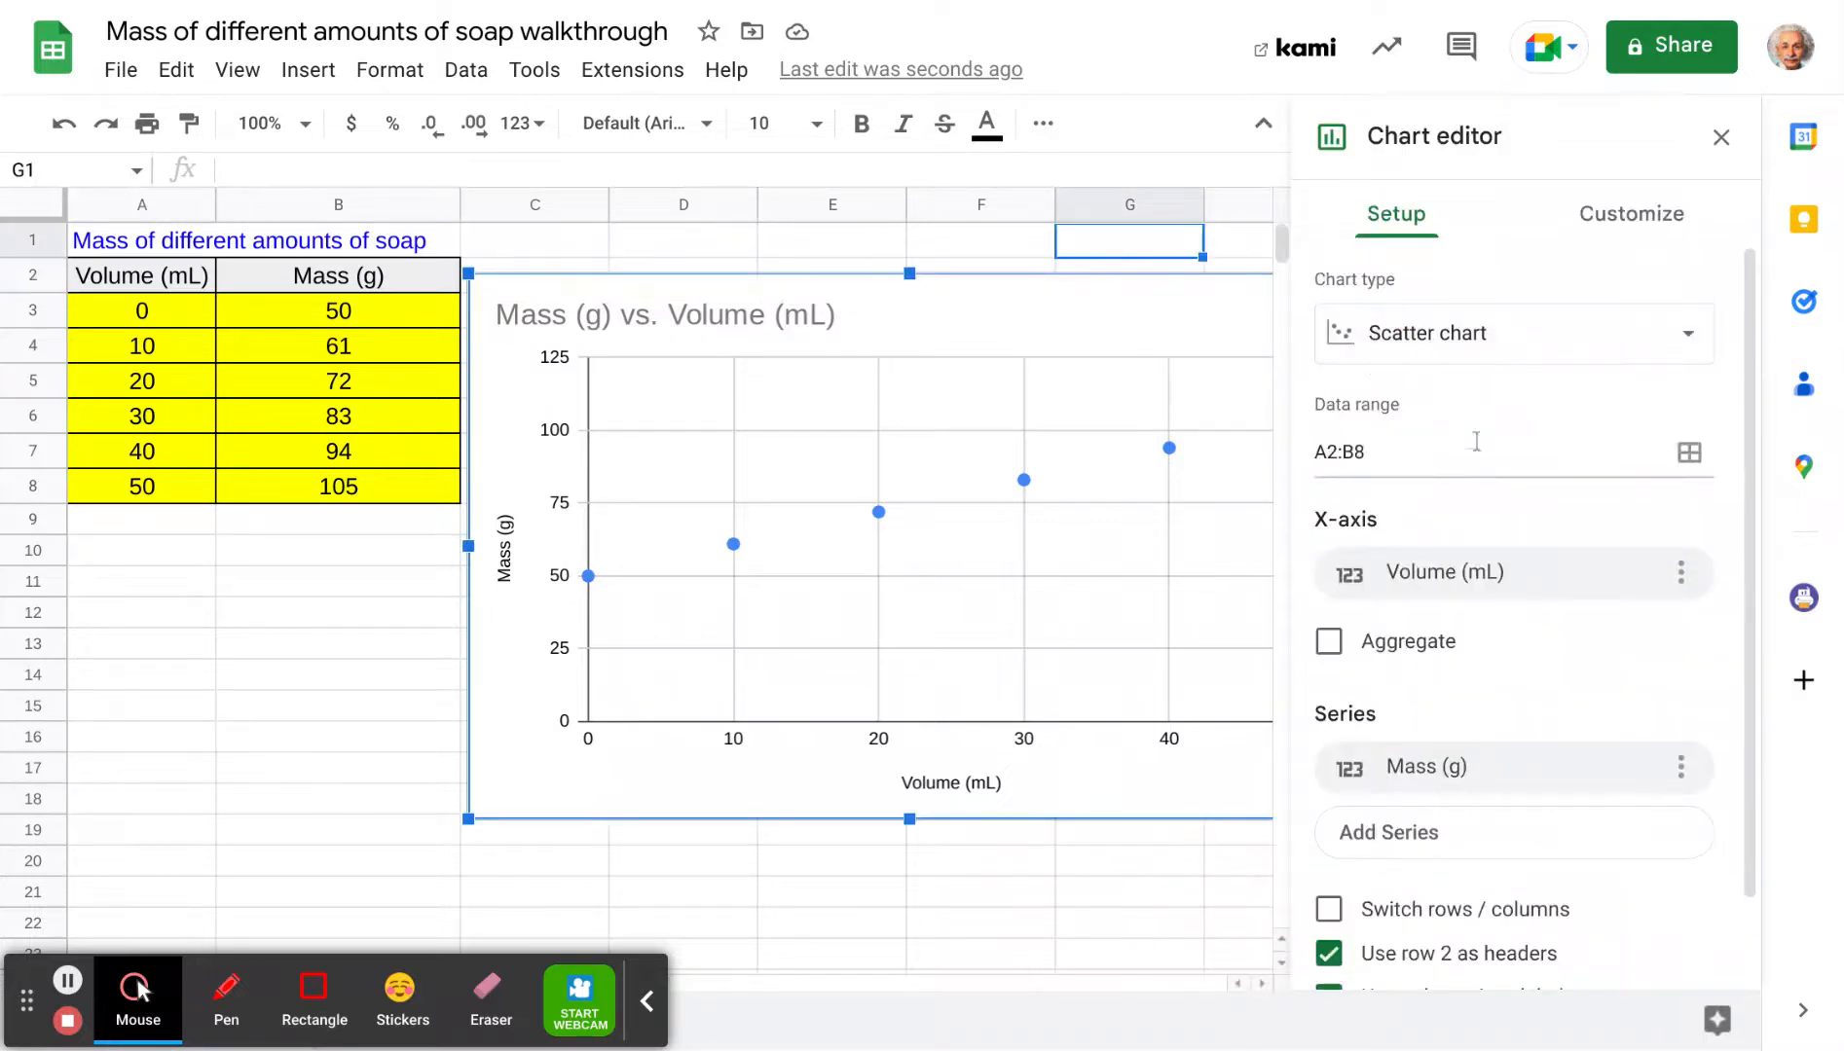
left_click(1632, 222)
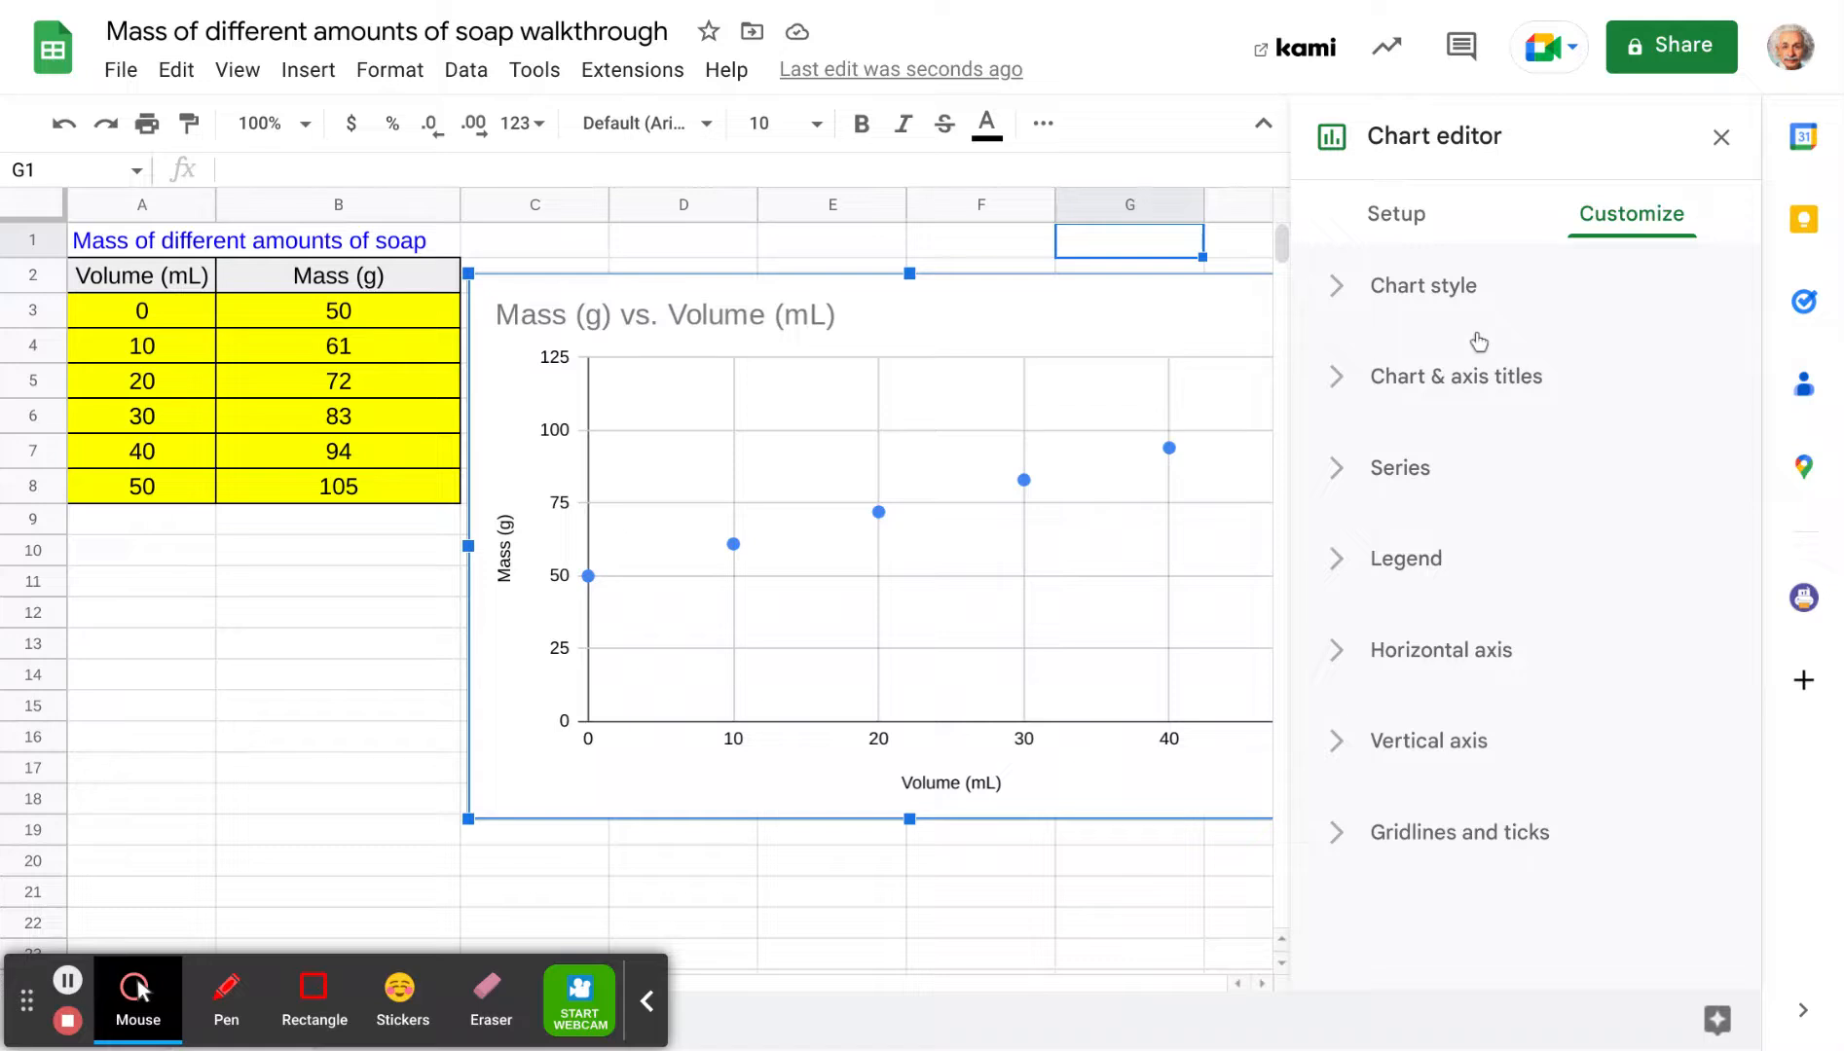
left_click(1449, 309)
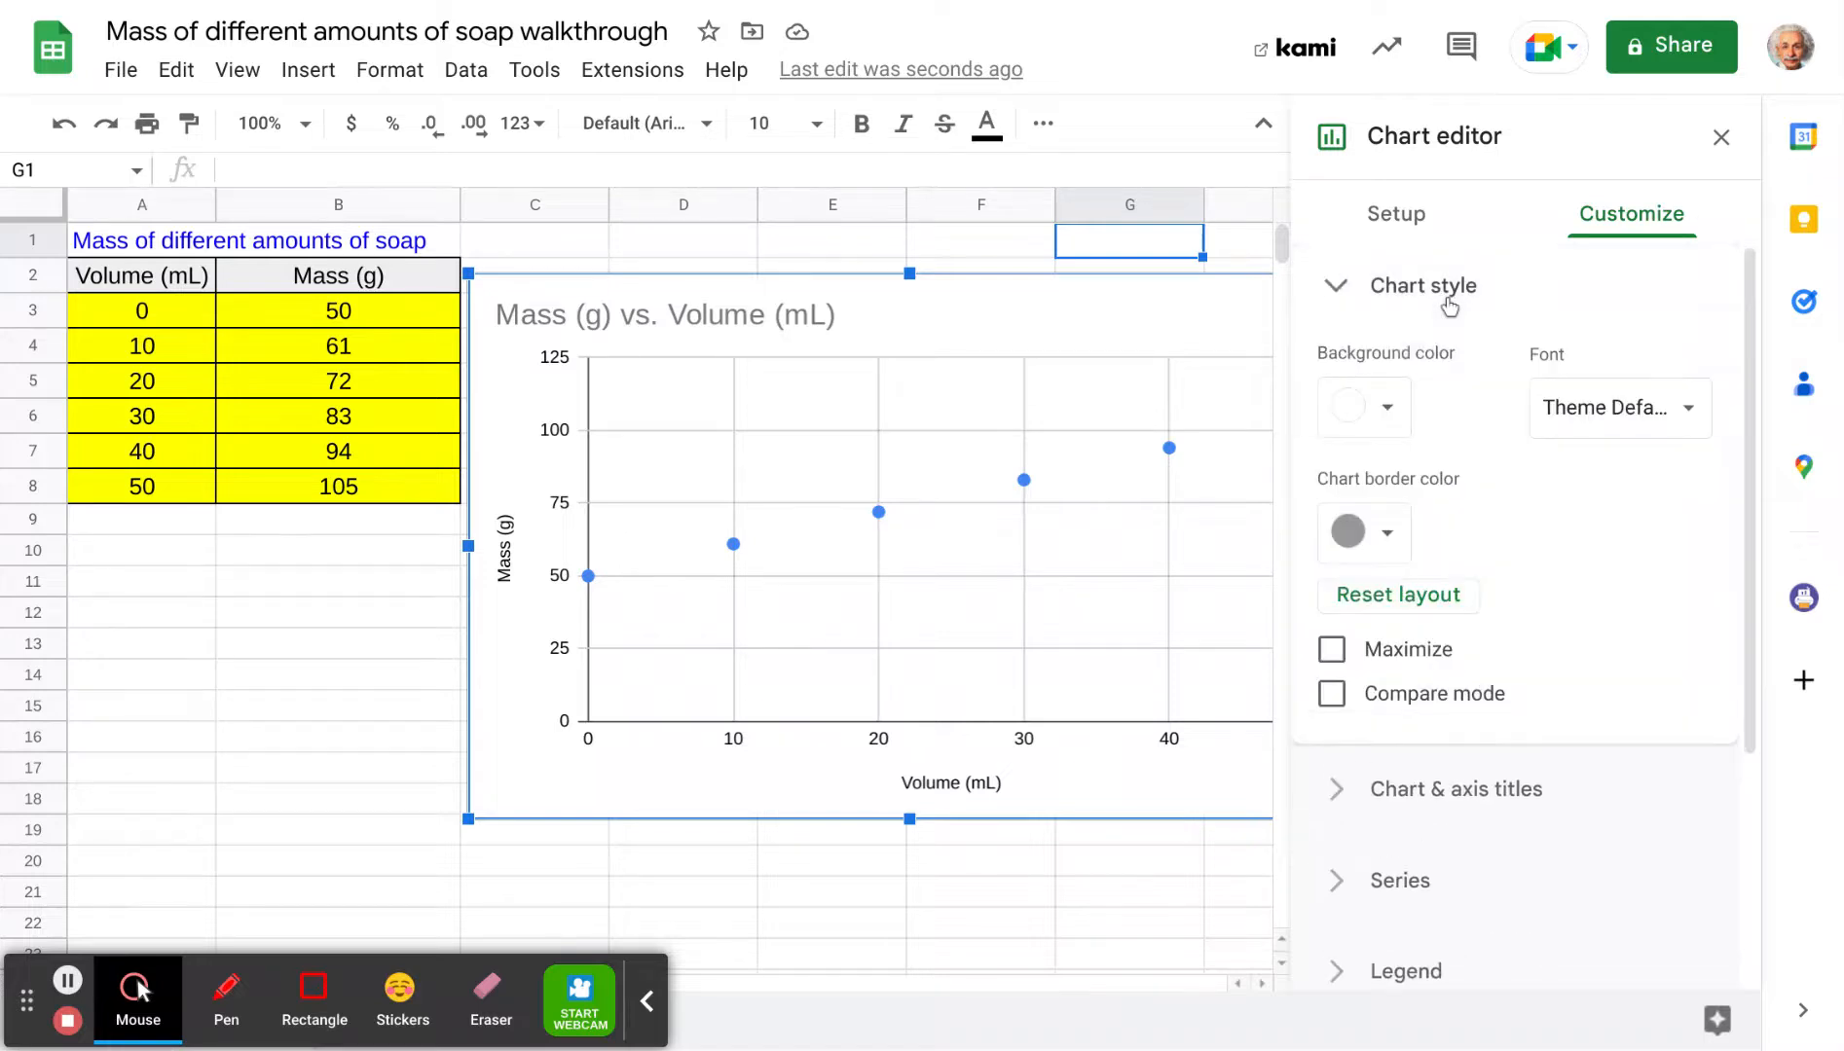
left_click(1402, 438)
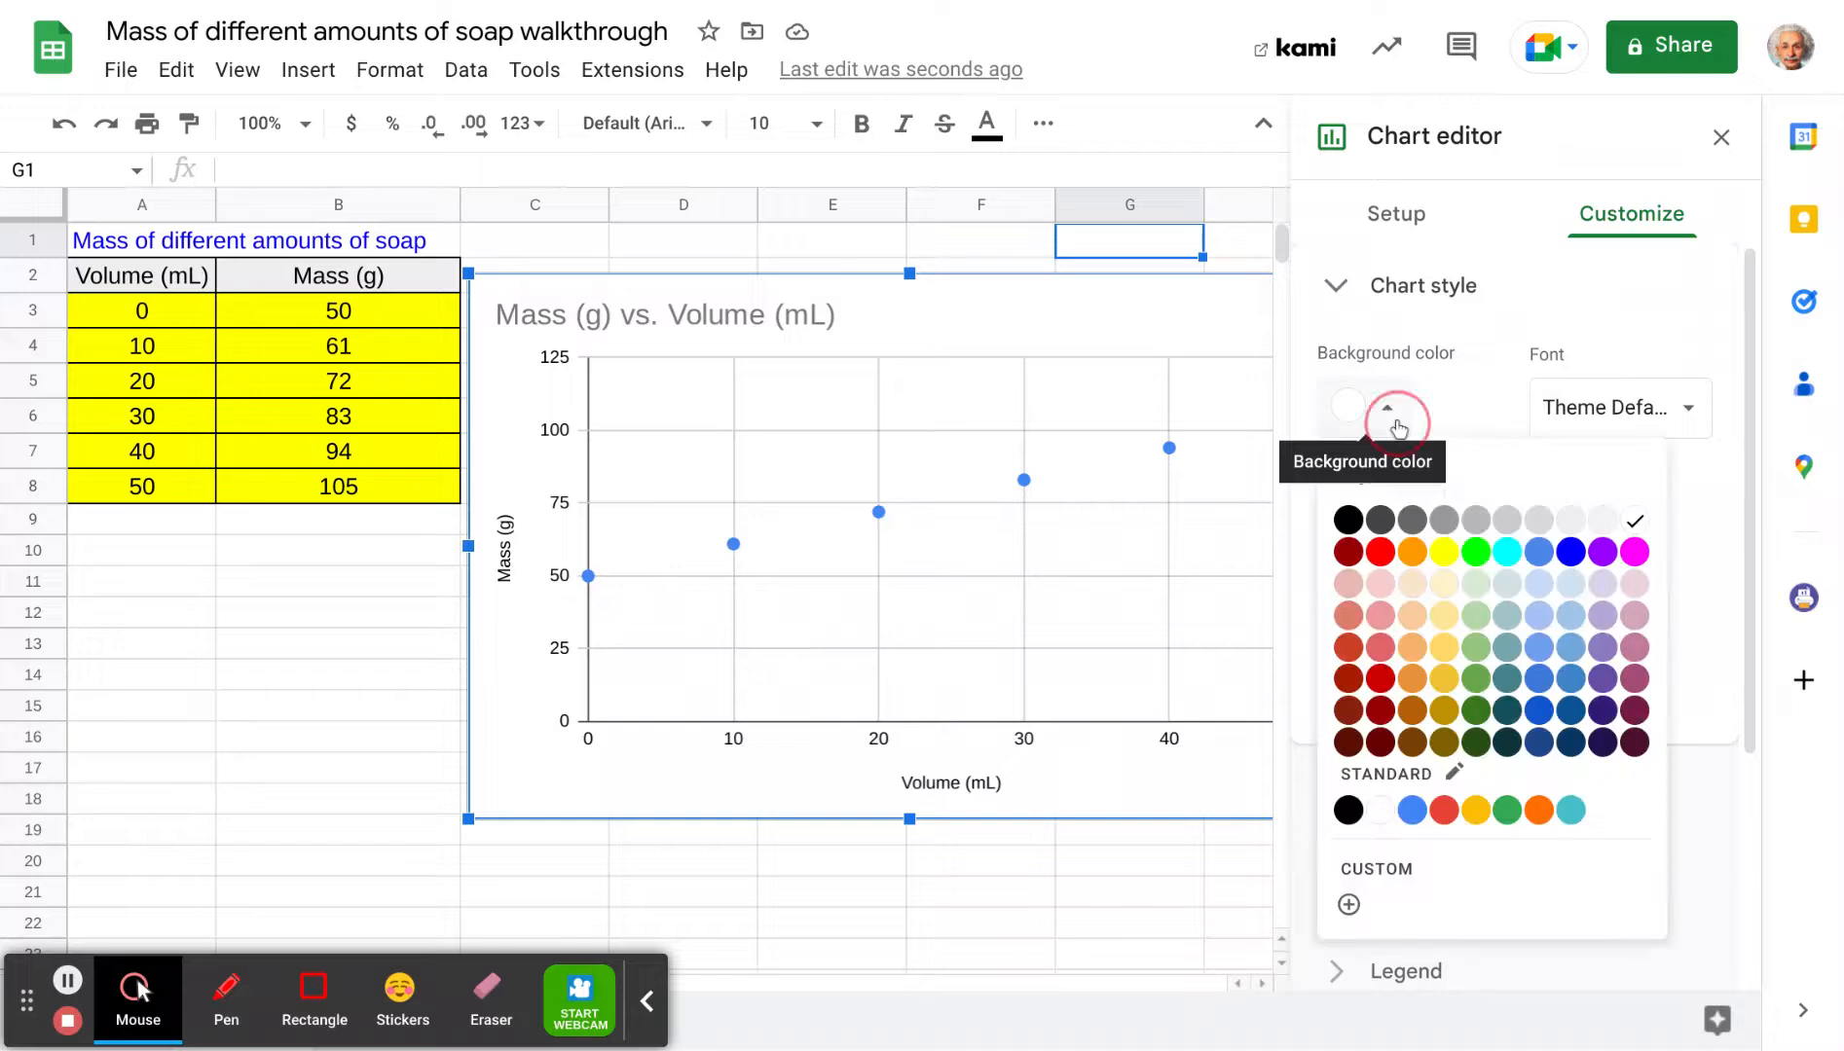
left_click(1417, 628)
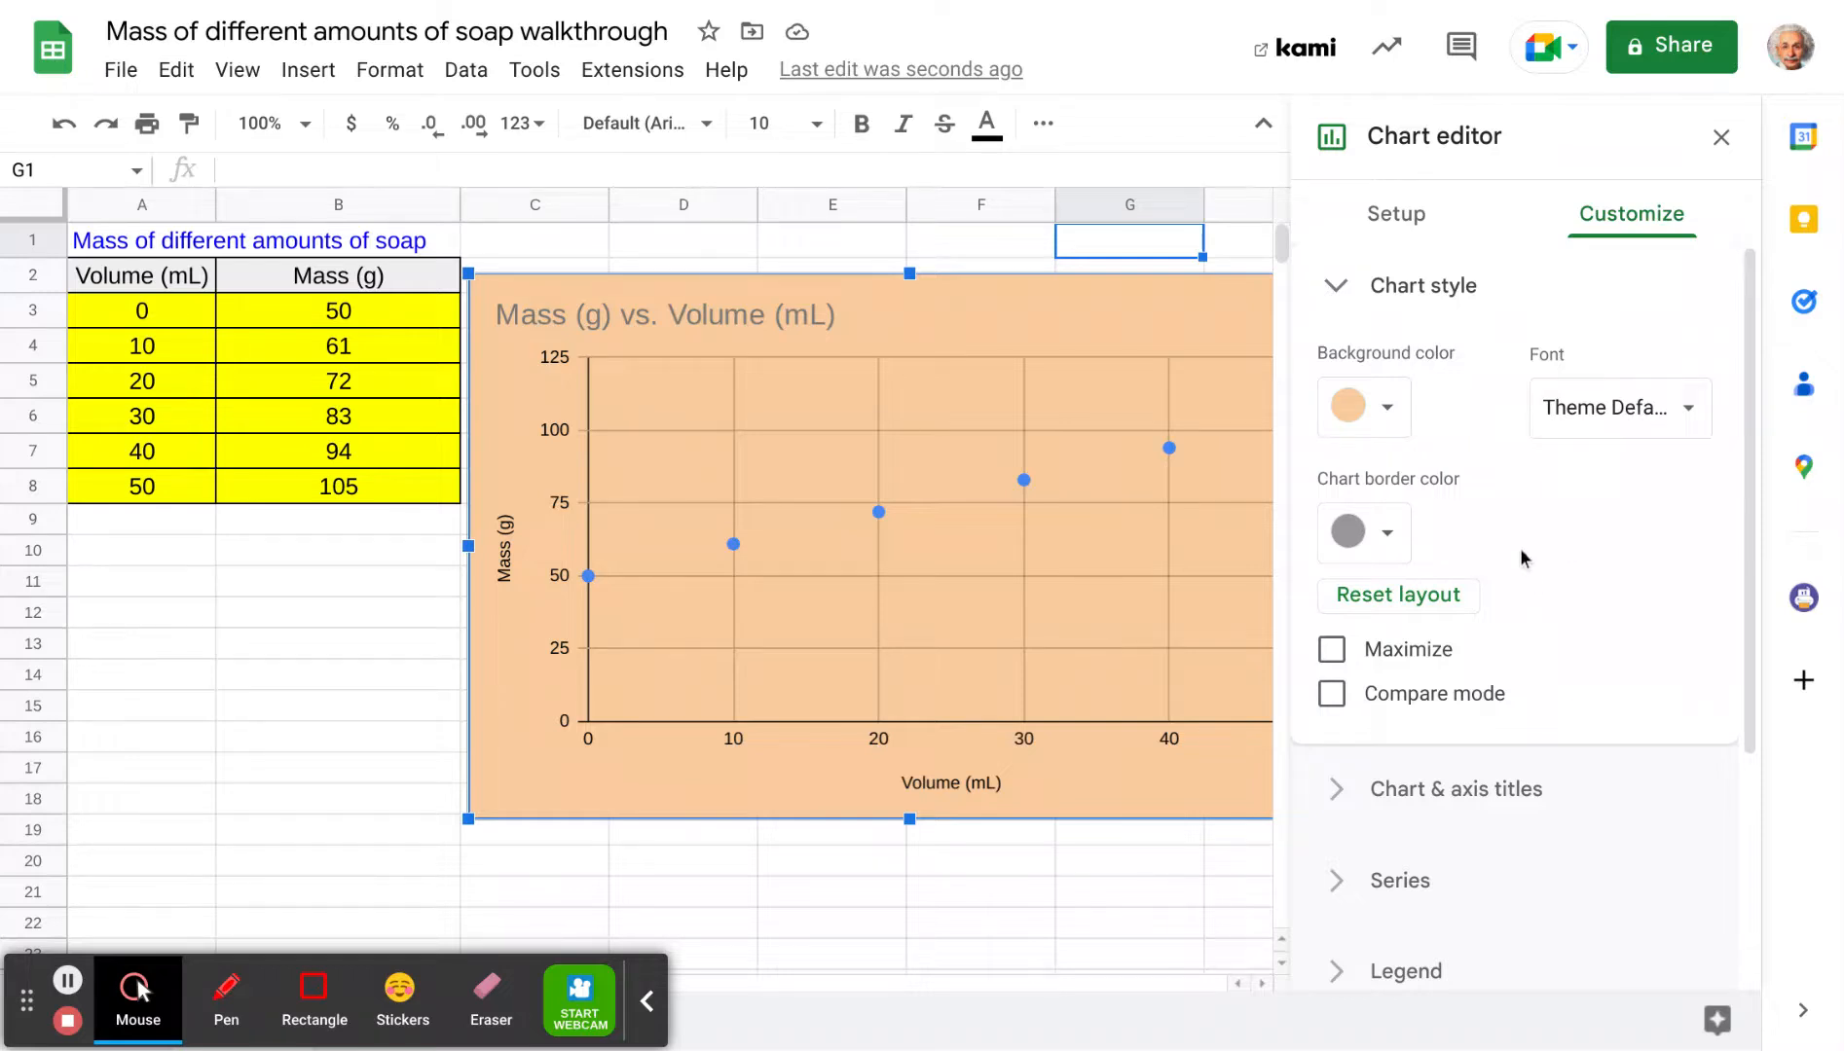
left_click(1326, 288)
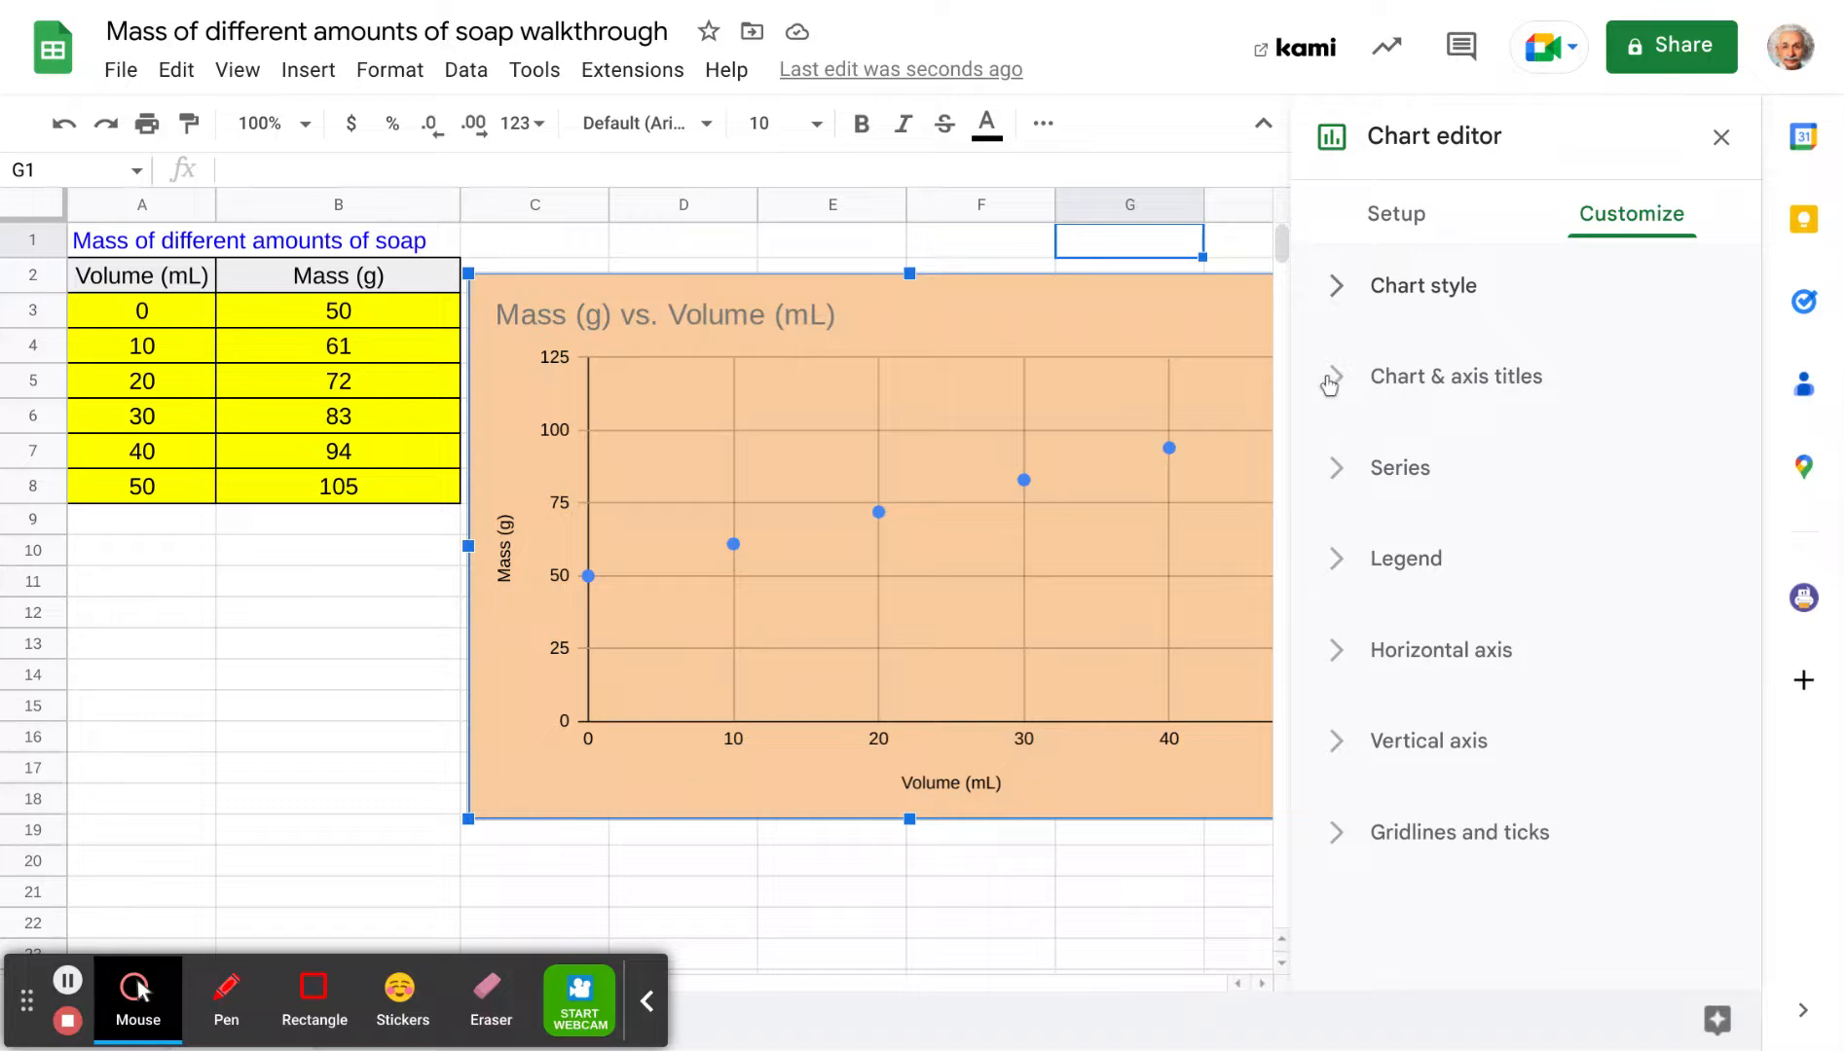
left_click(1328, 380)
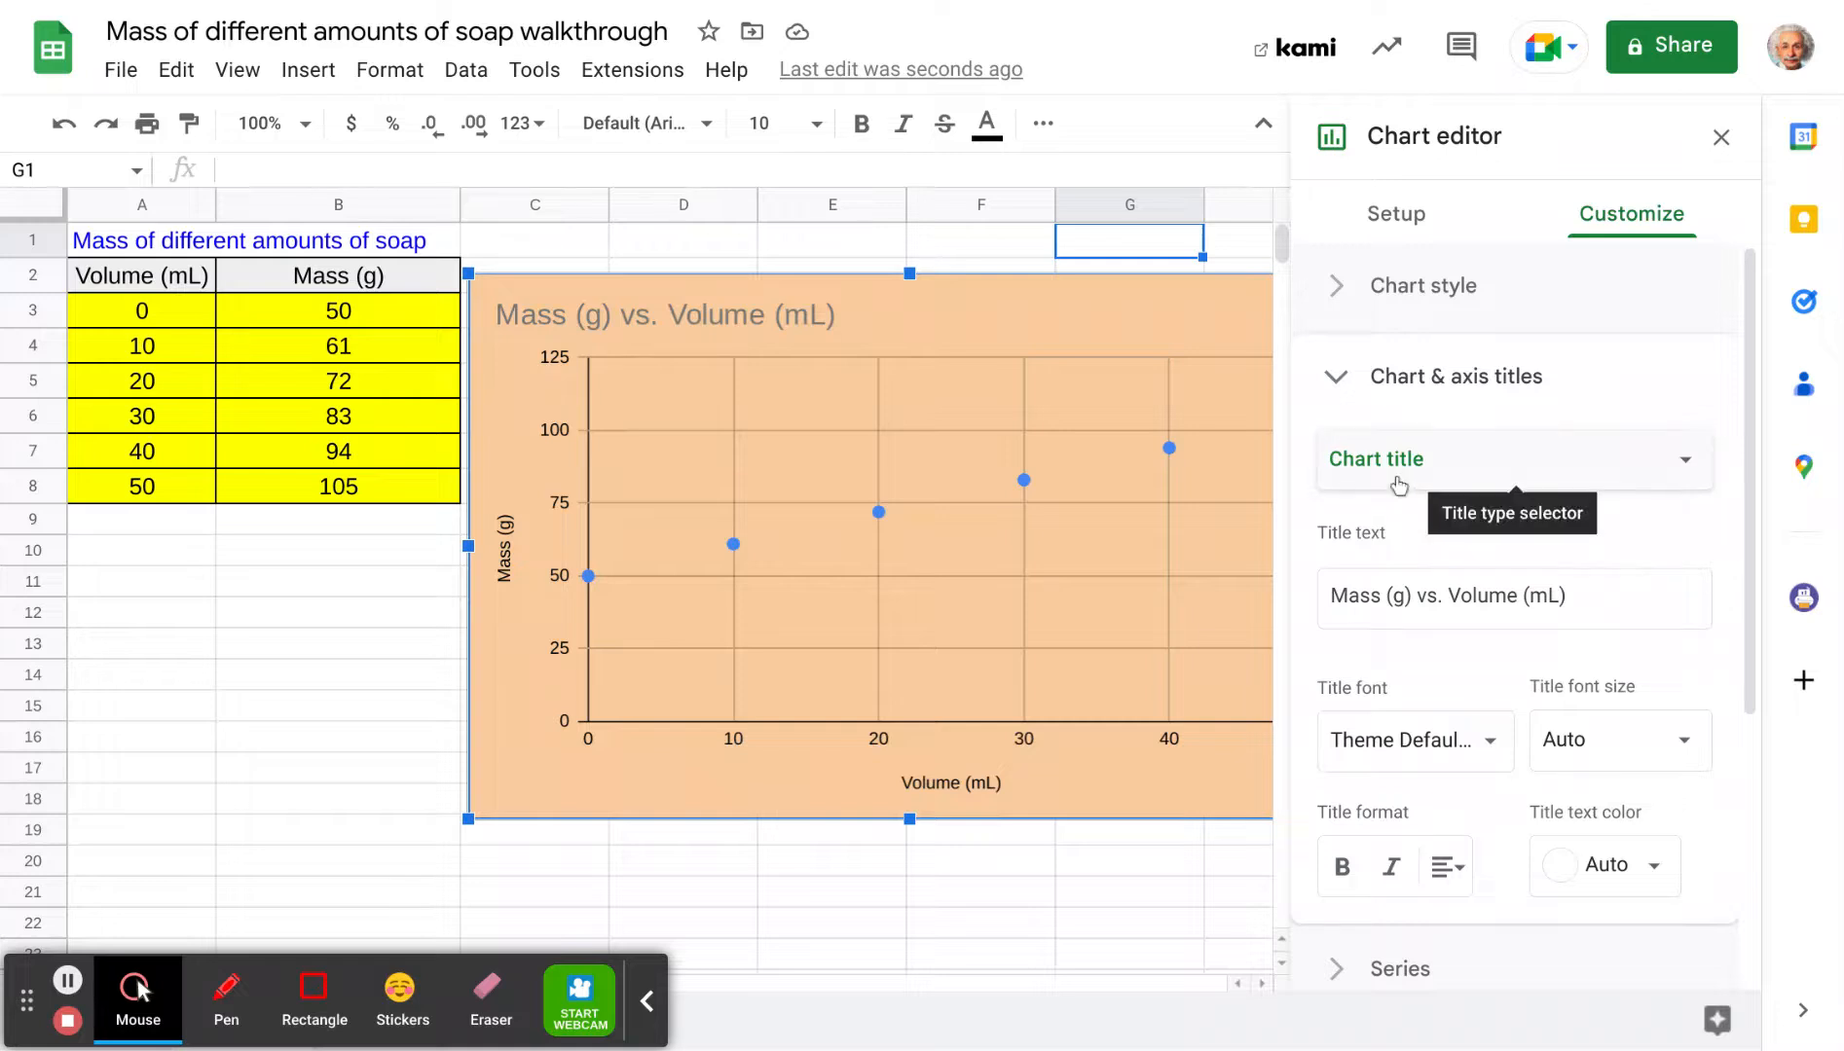
left_click(1721, 137)
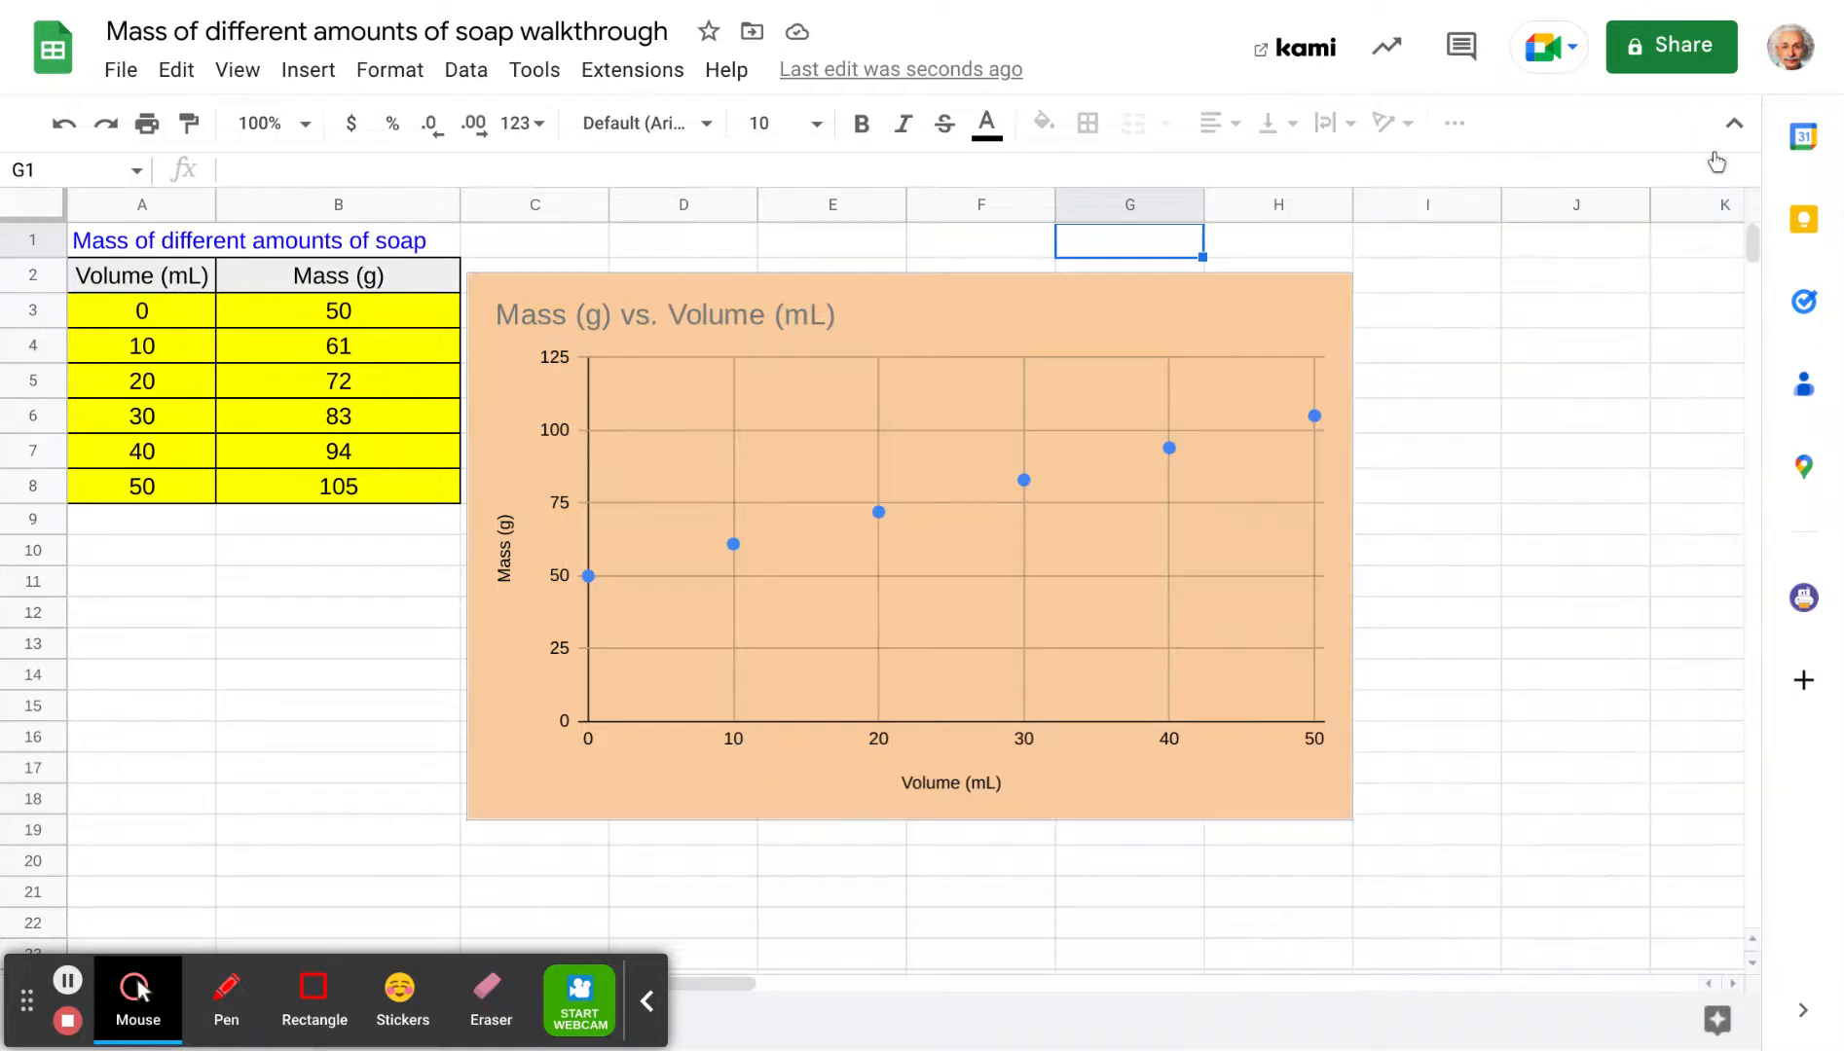
double_click(674, 323)
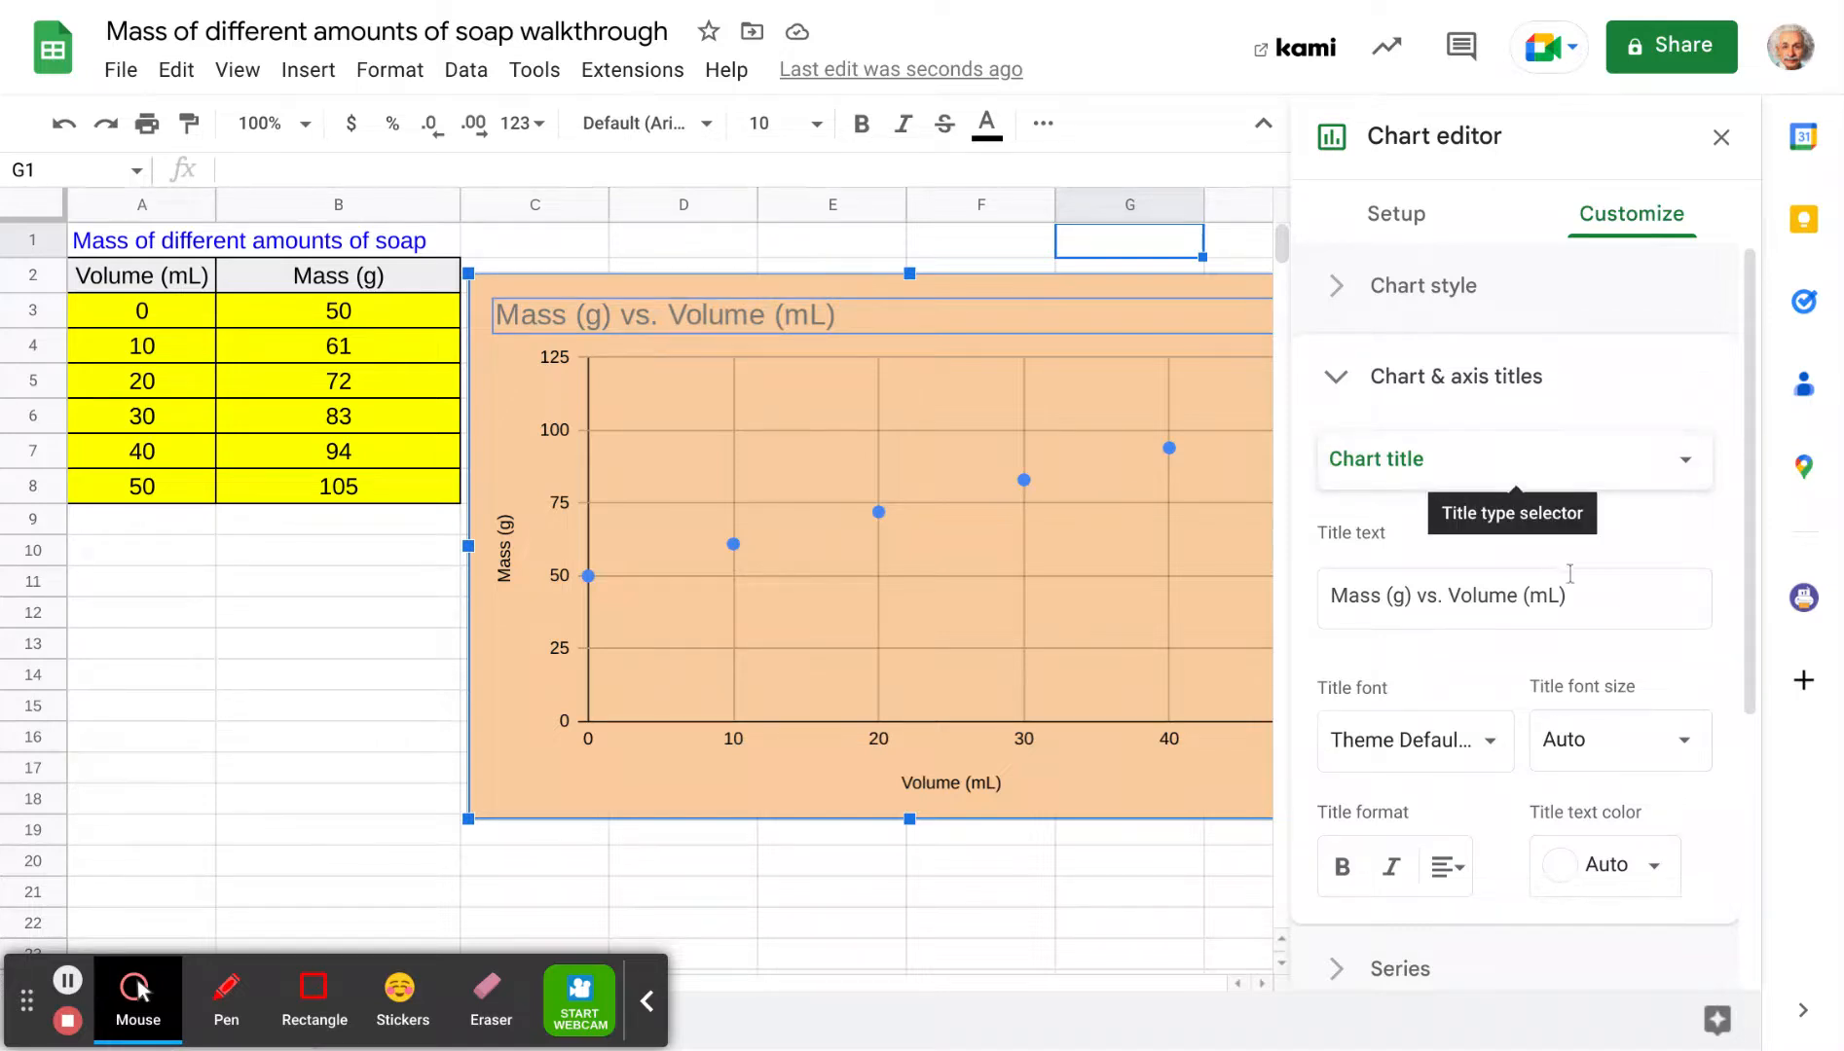
left_click_drag(1567, 598, 1344, 597)
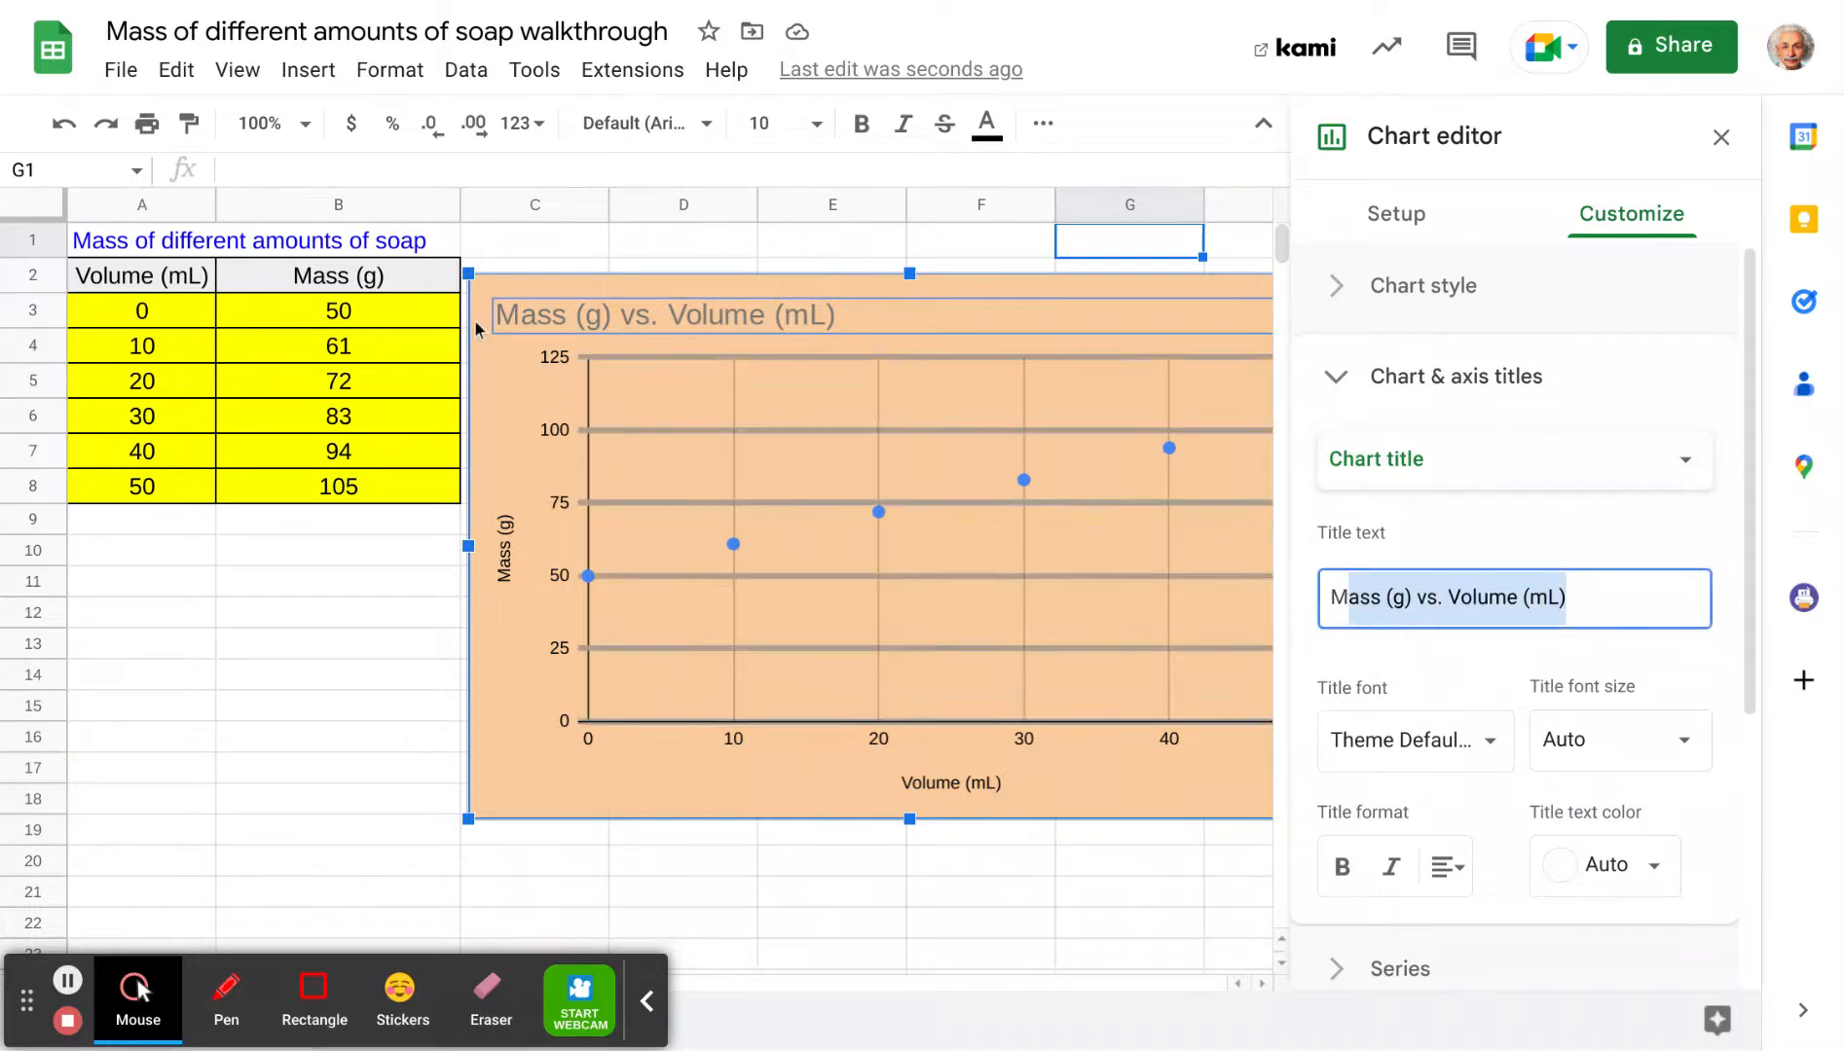
- Copy the text "Mass of different amounts of soap" from A1 and paste it over the existing chart title
left_click(182, 255)
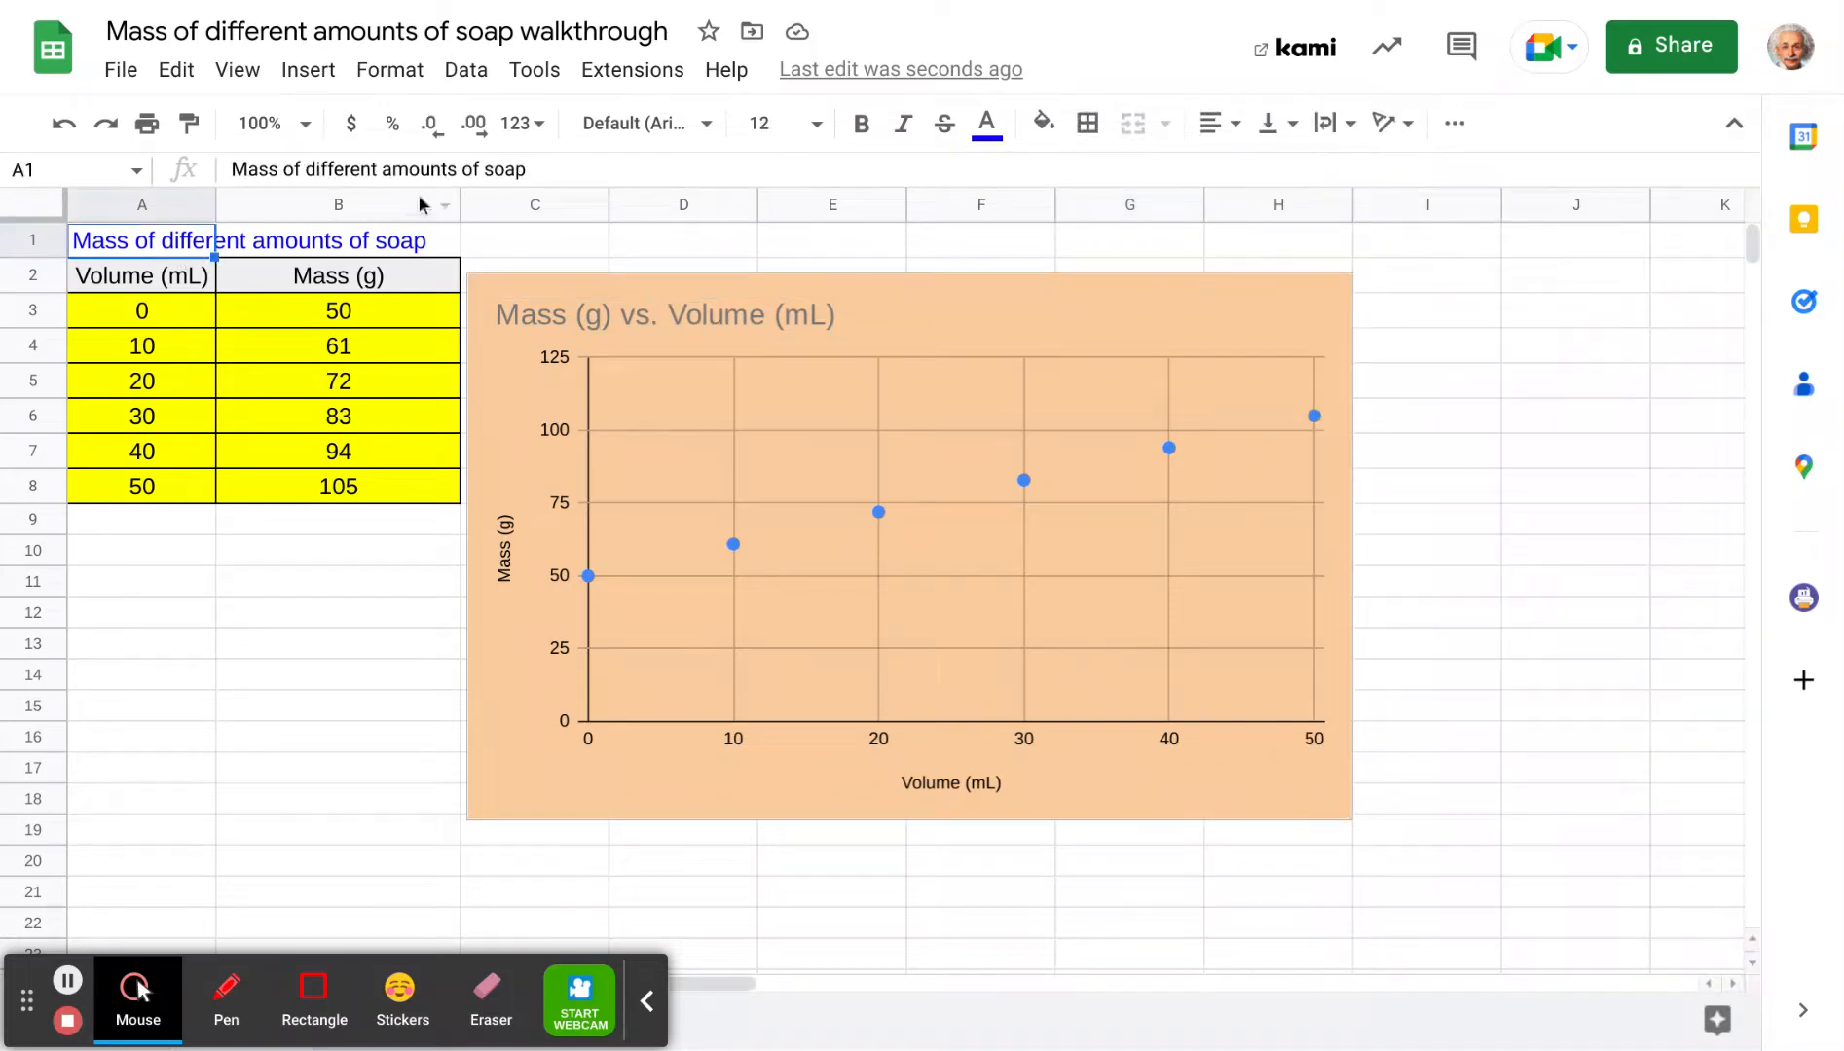
left_click_drag(554, 170, 223, 165)
key("ctrl+c")
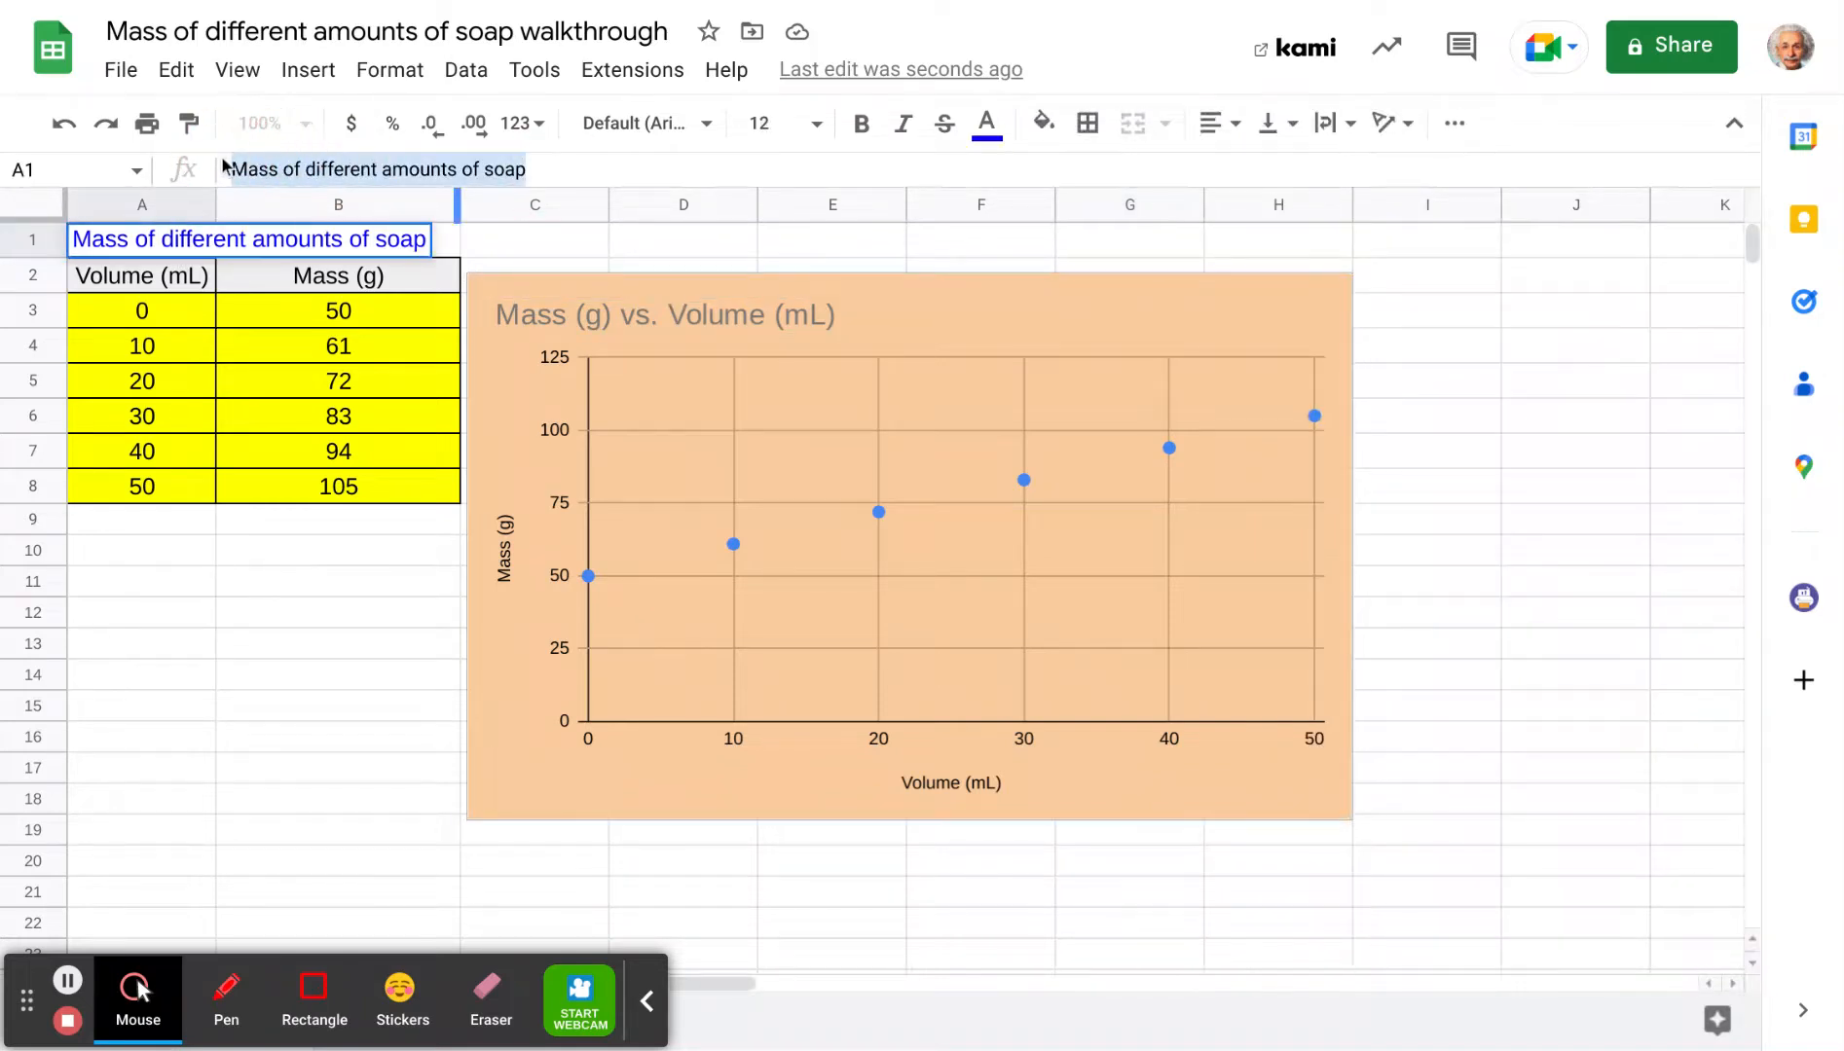
left_click(968, 346)
double_click(967, 346)
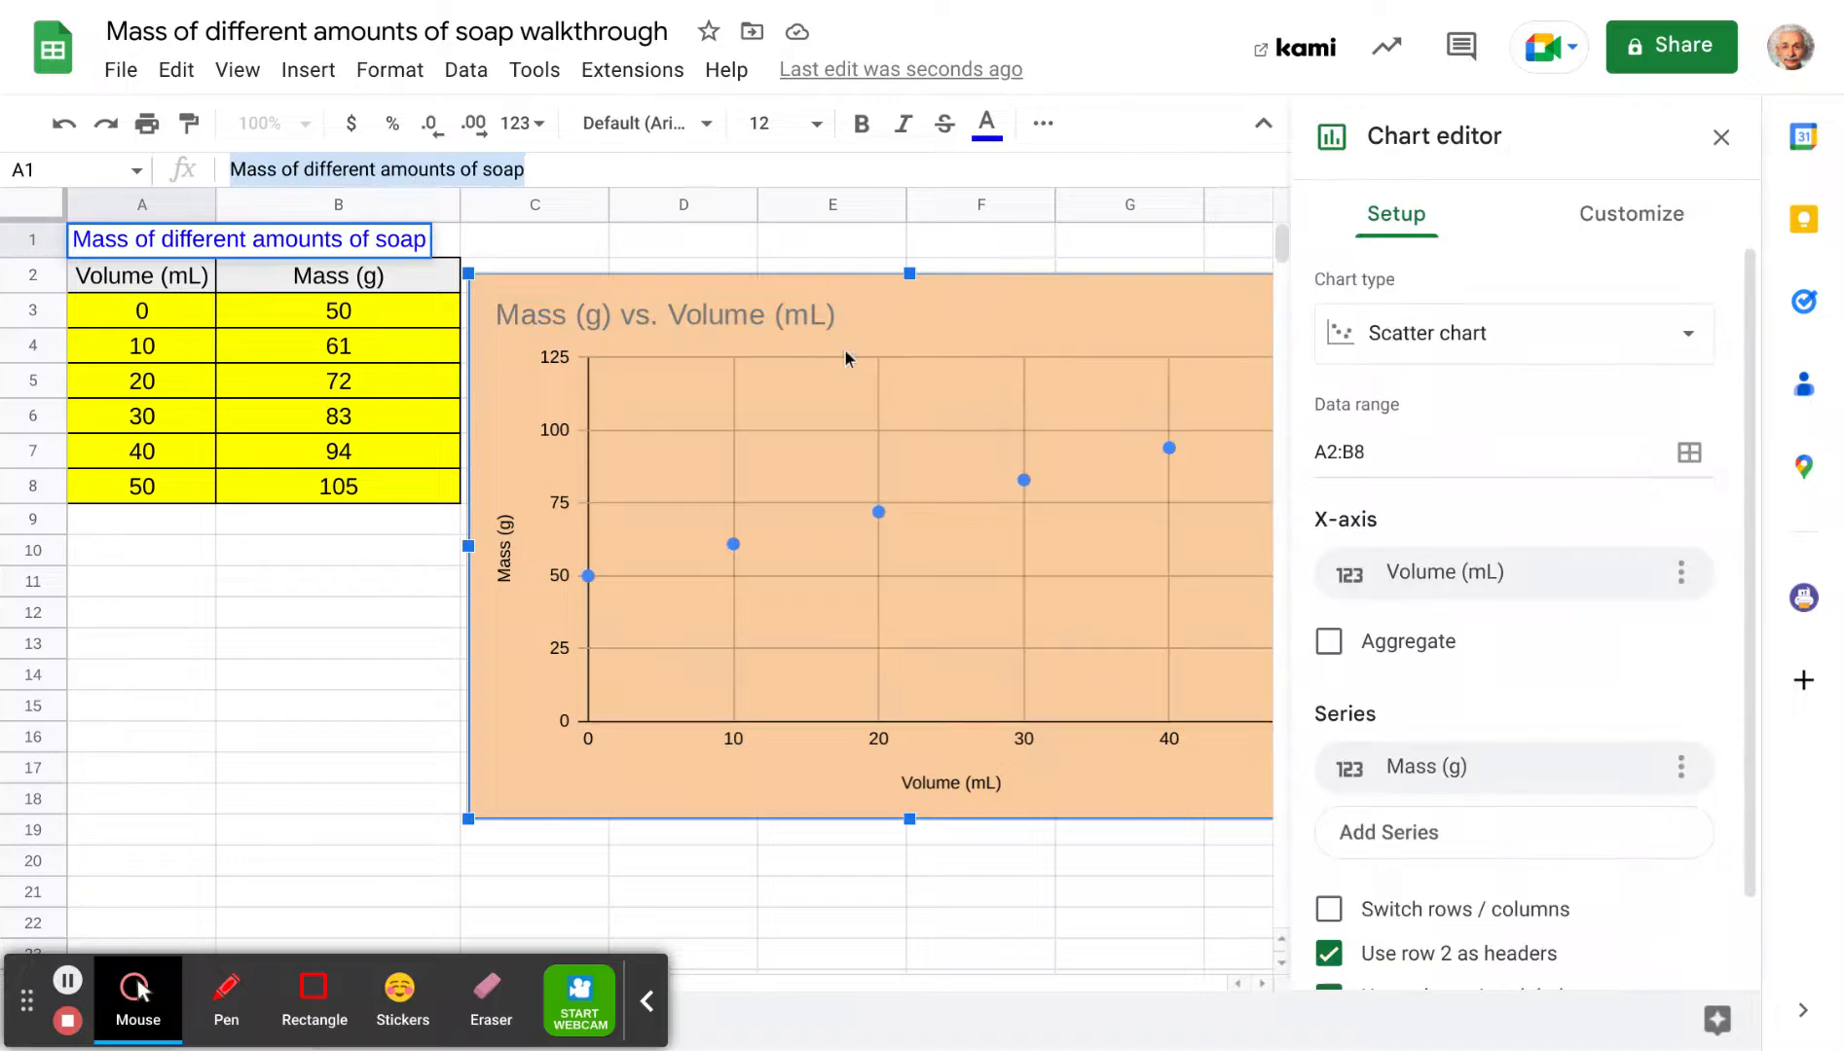
double_click(805, 328)
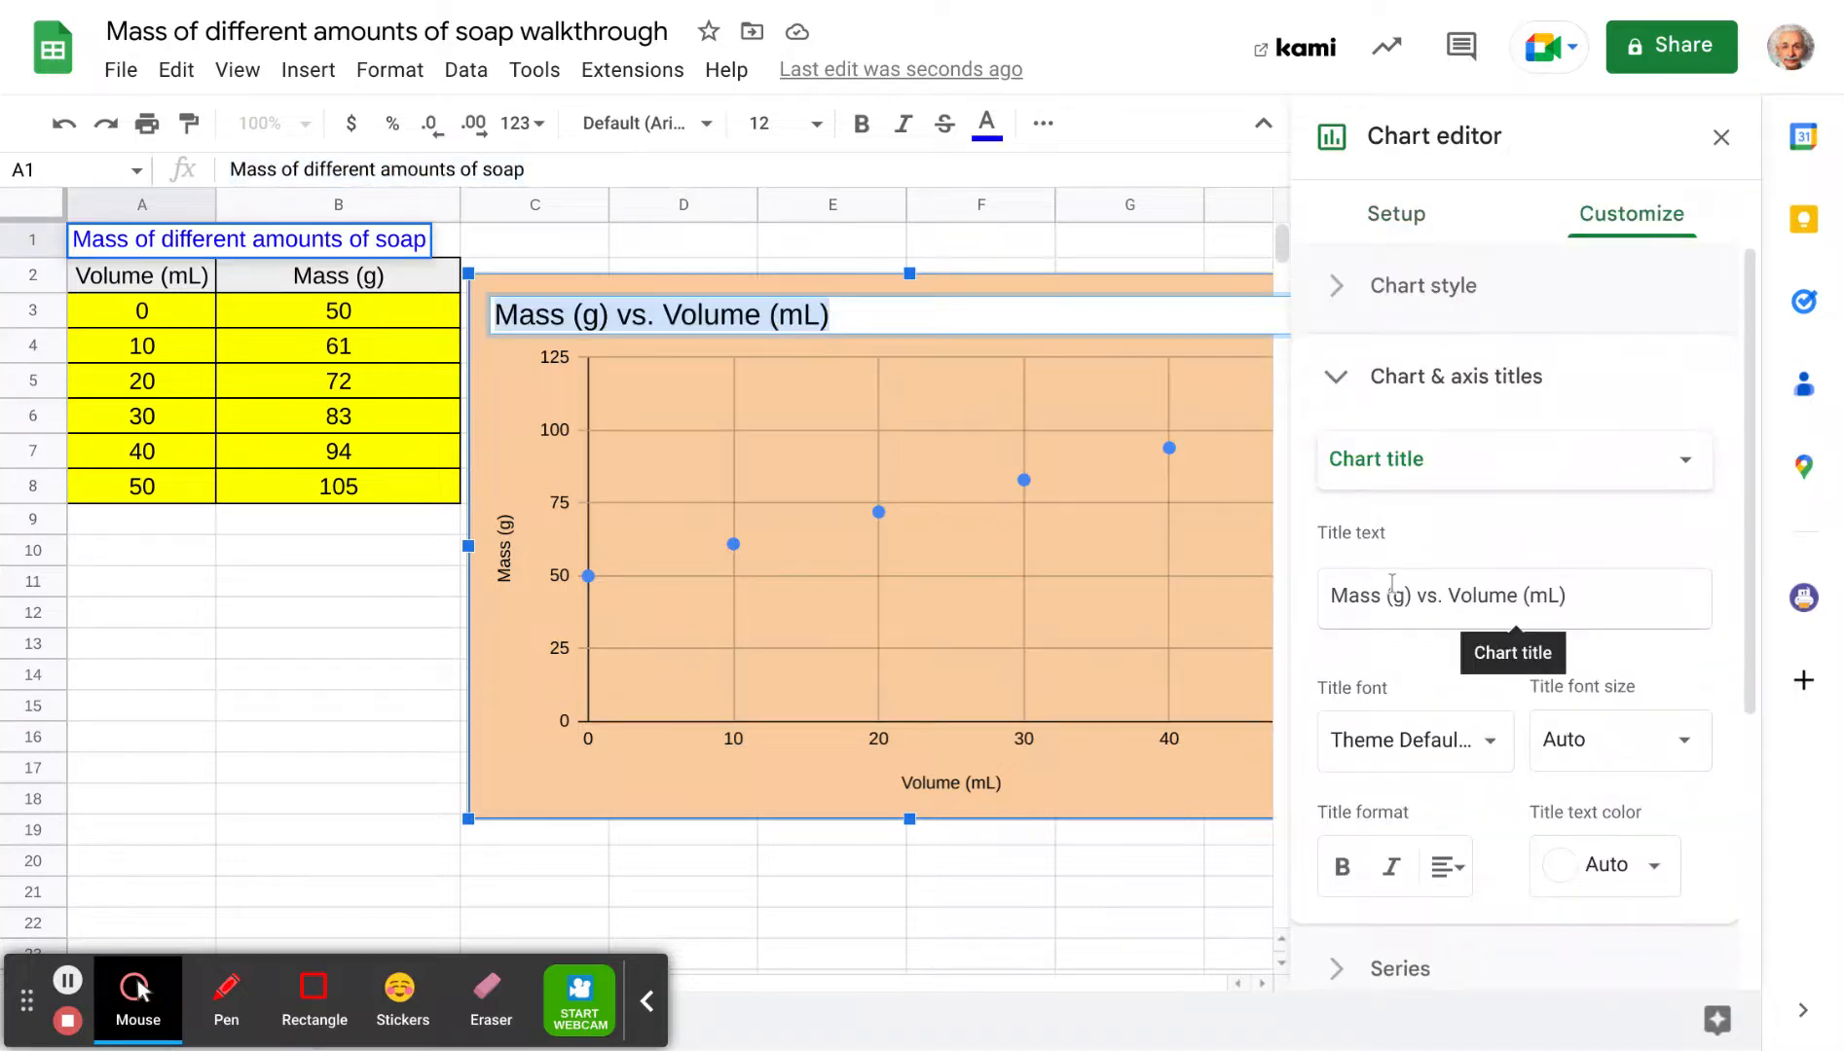
left_click(1645, 604)
left_click_drag(1625, 615, 1309, 631)
key("ctrl+v")
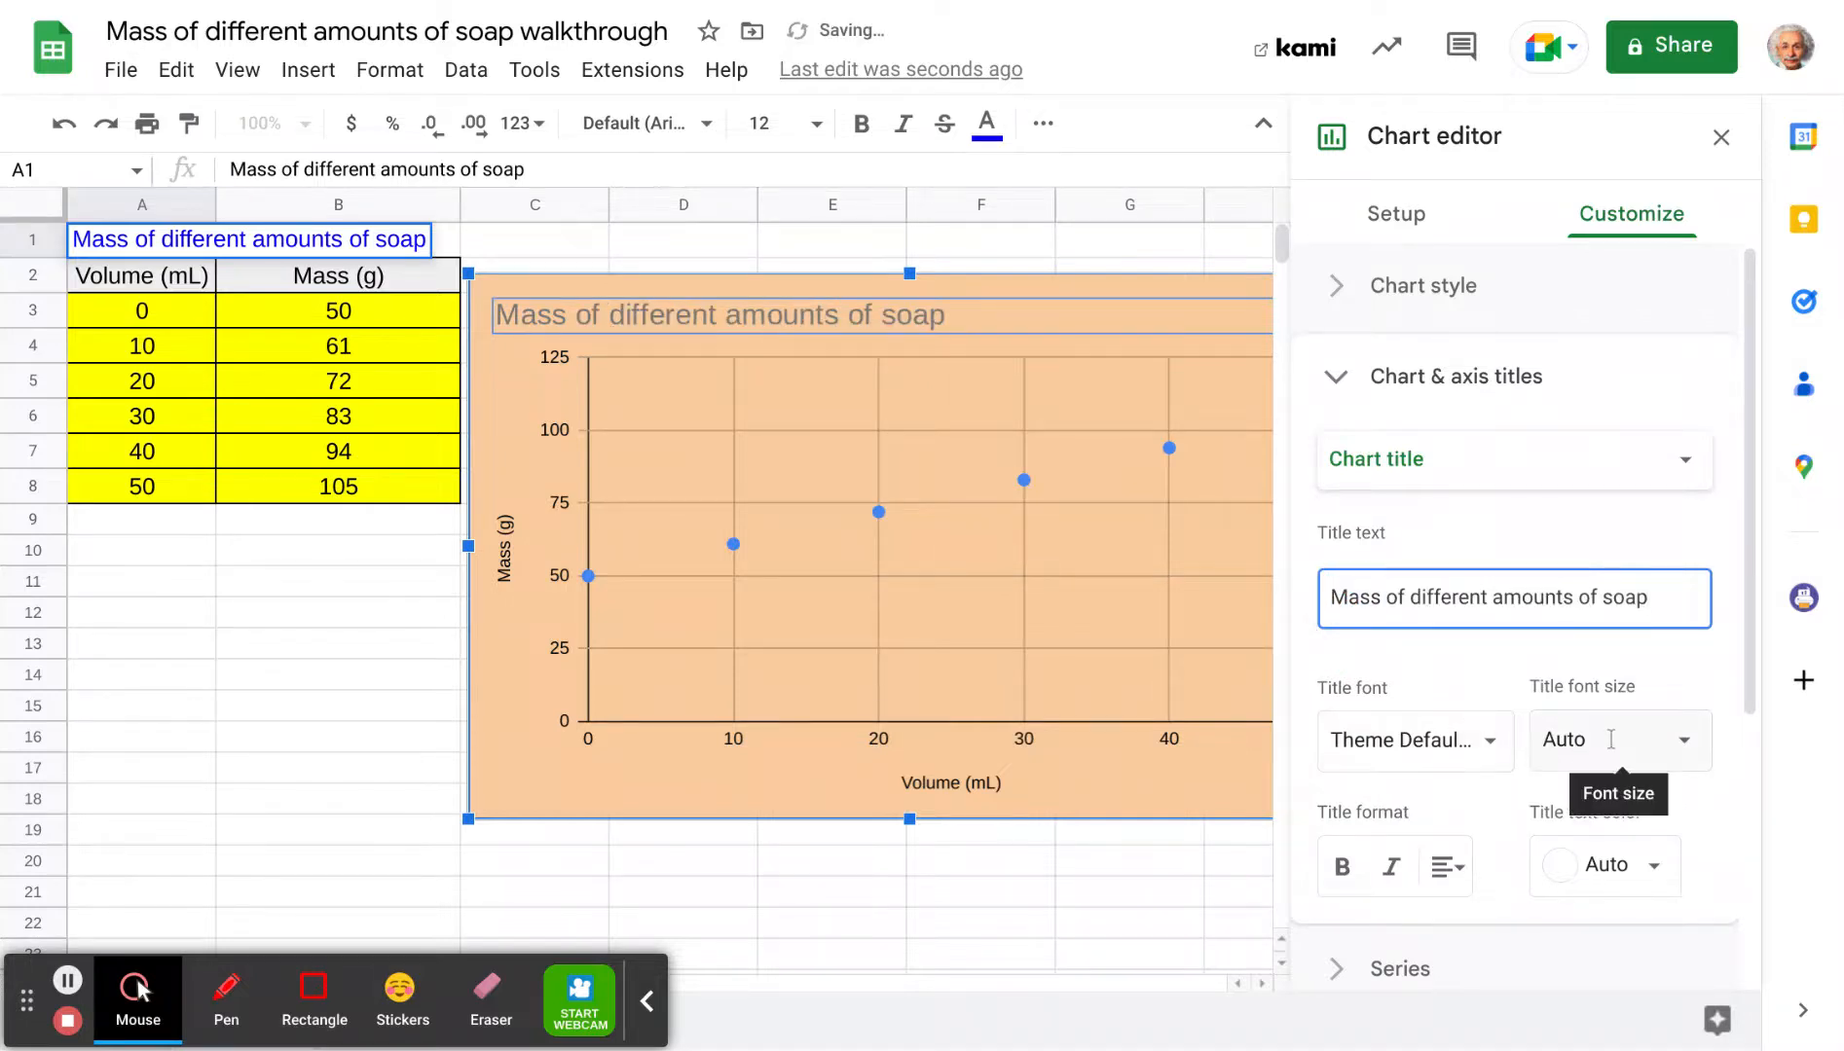
- Try a font size of 16 for the chart title, and settle on 20
left_click(1683, 740)
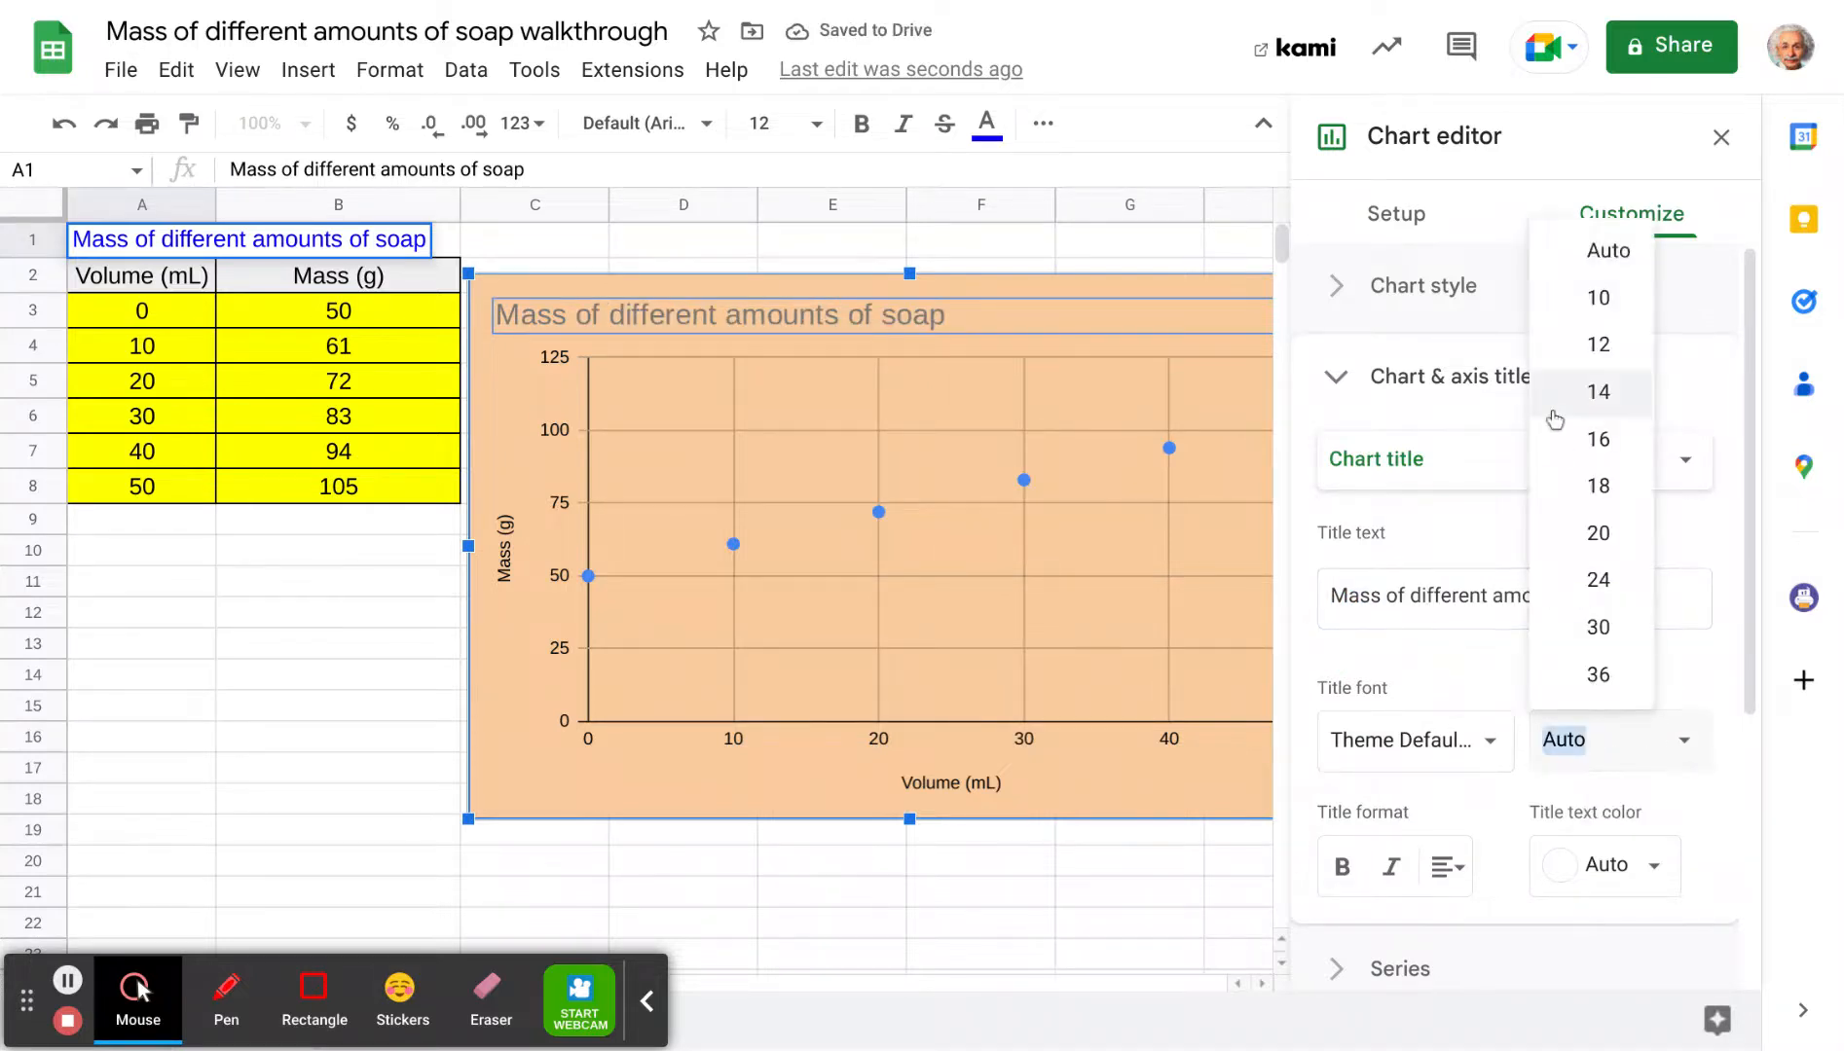
left_click(1576, 441)
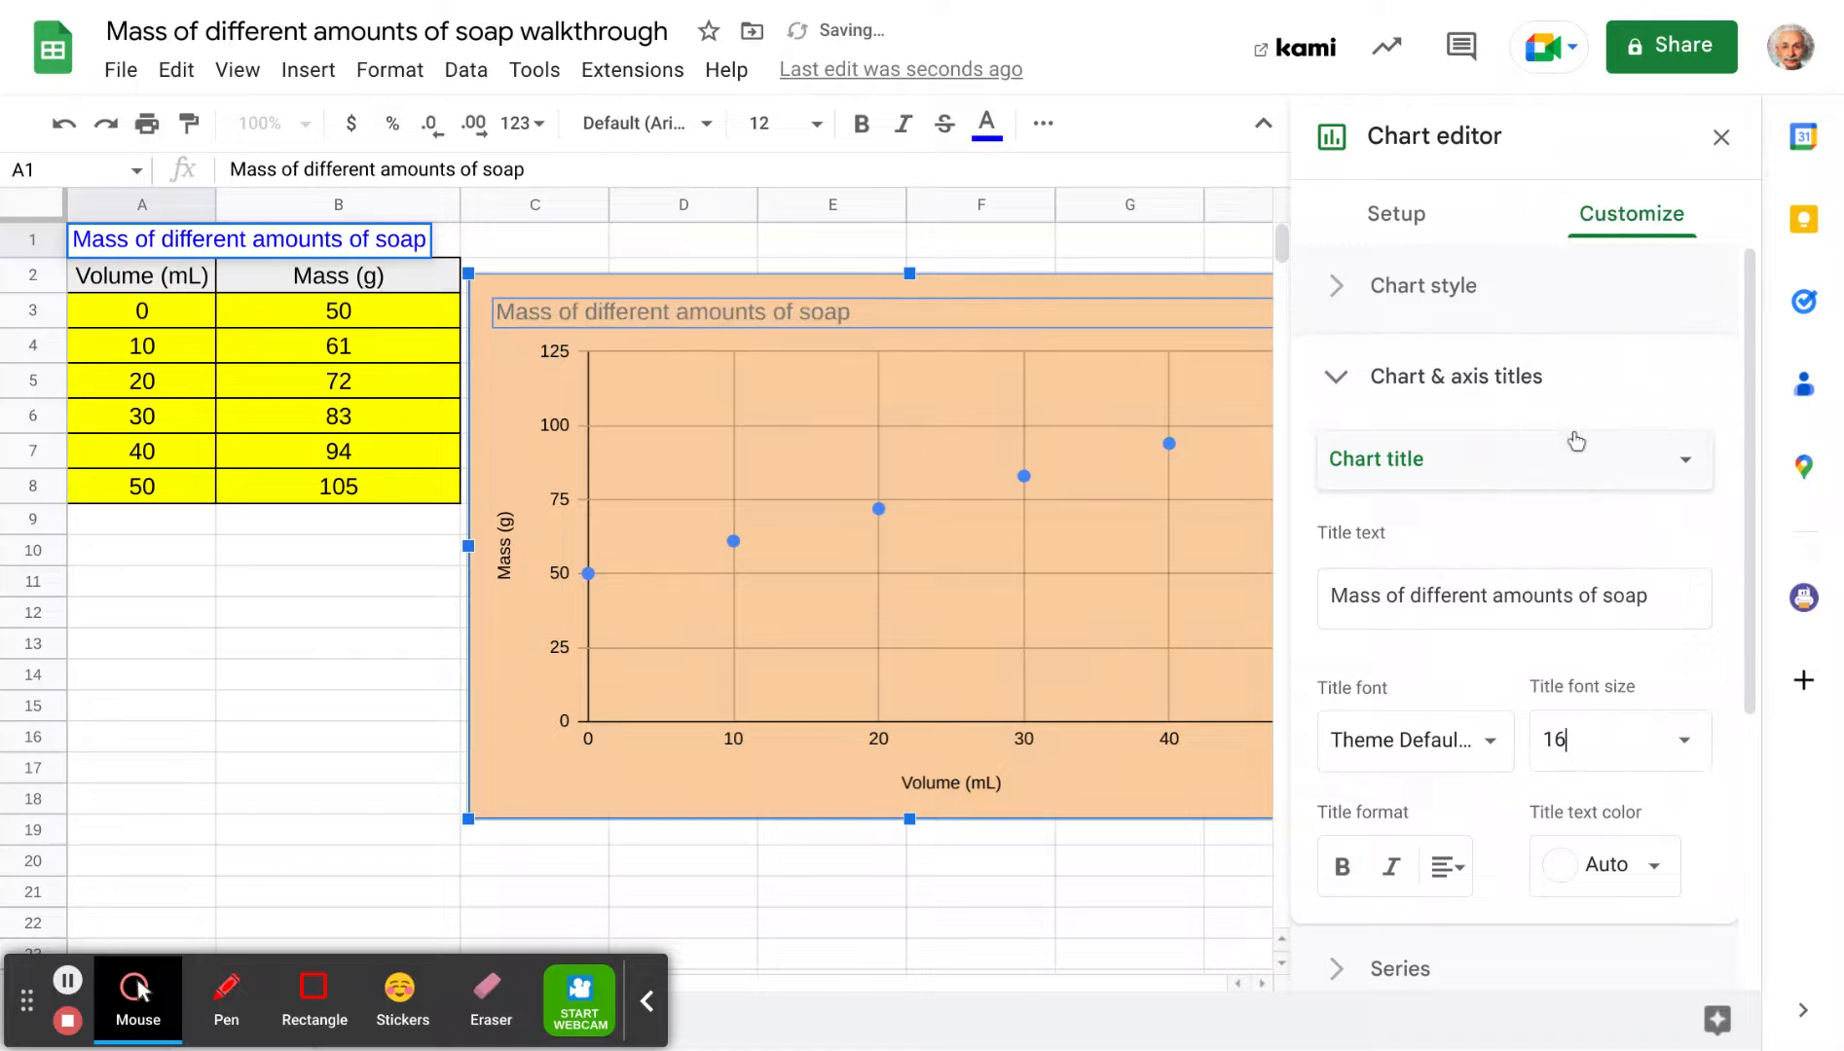
left_click(1689, 471)
left_click(1730, 566)
left_click(1686, 742)
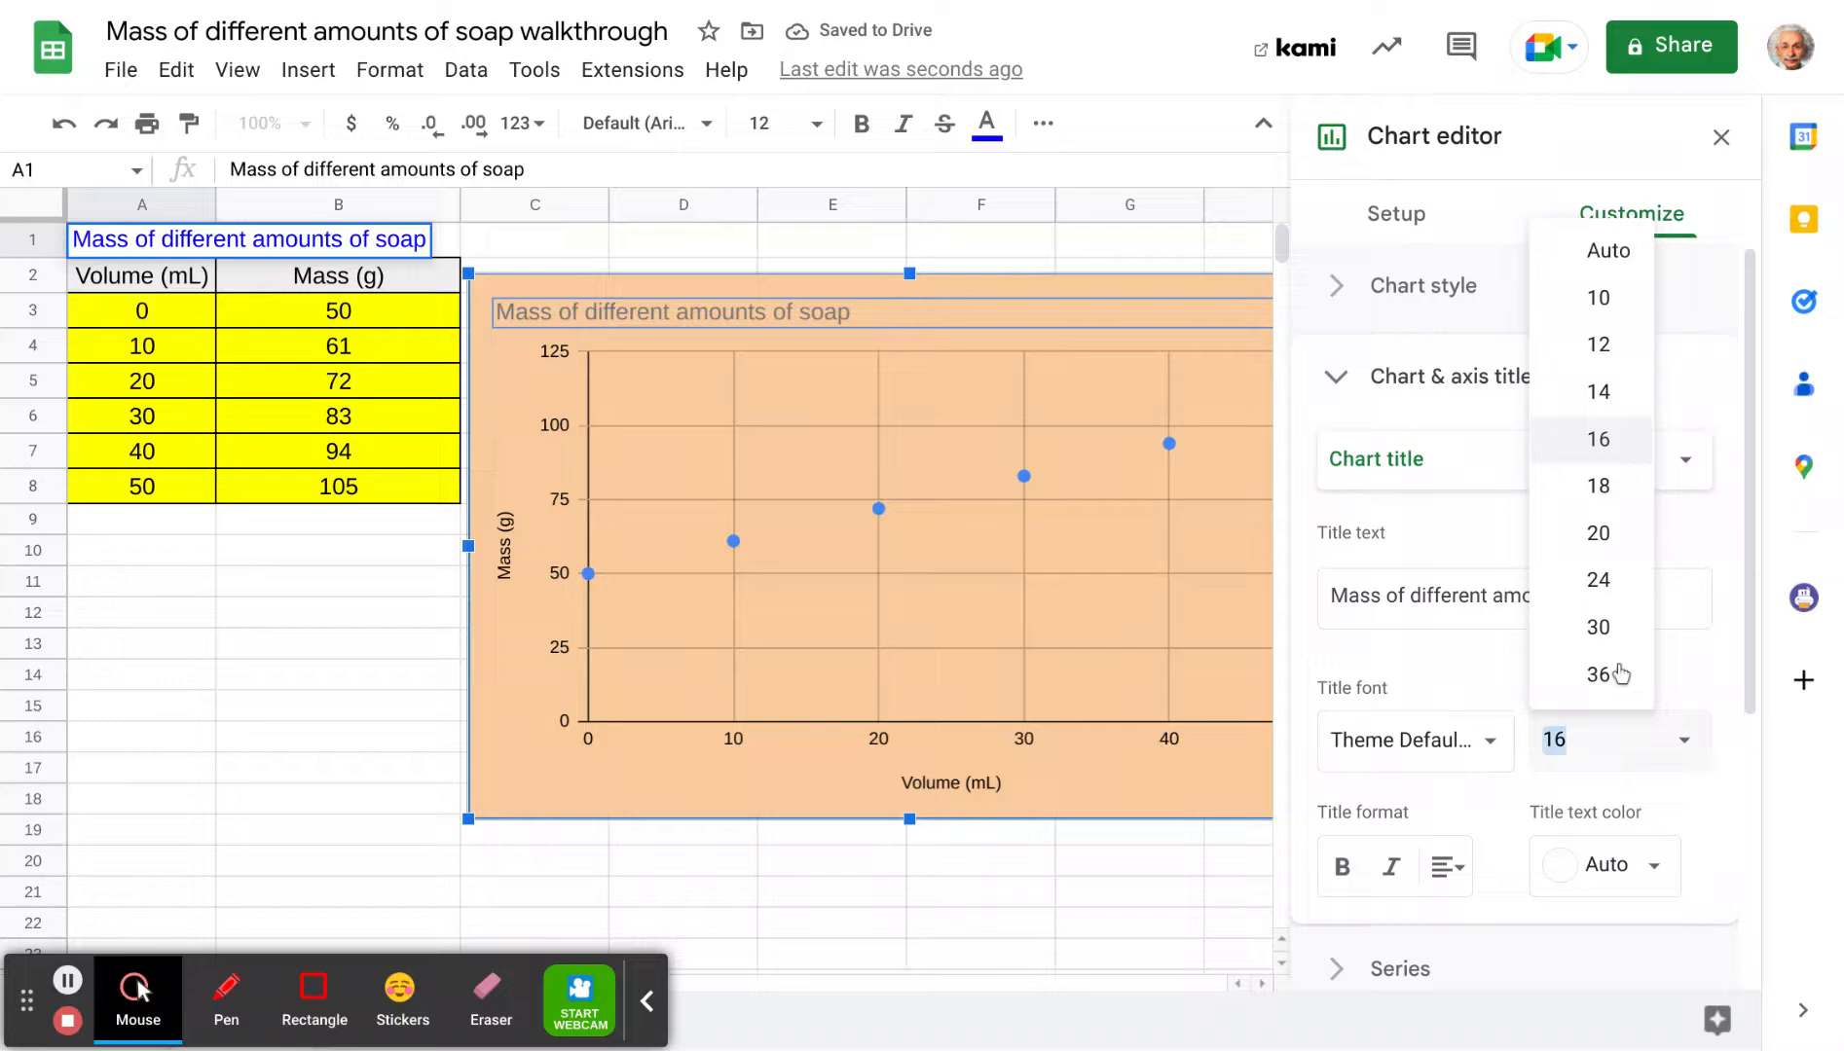
left_click(1592, 535)
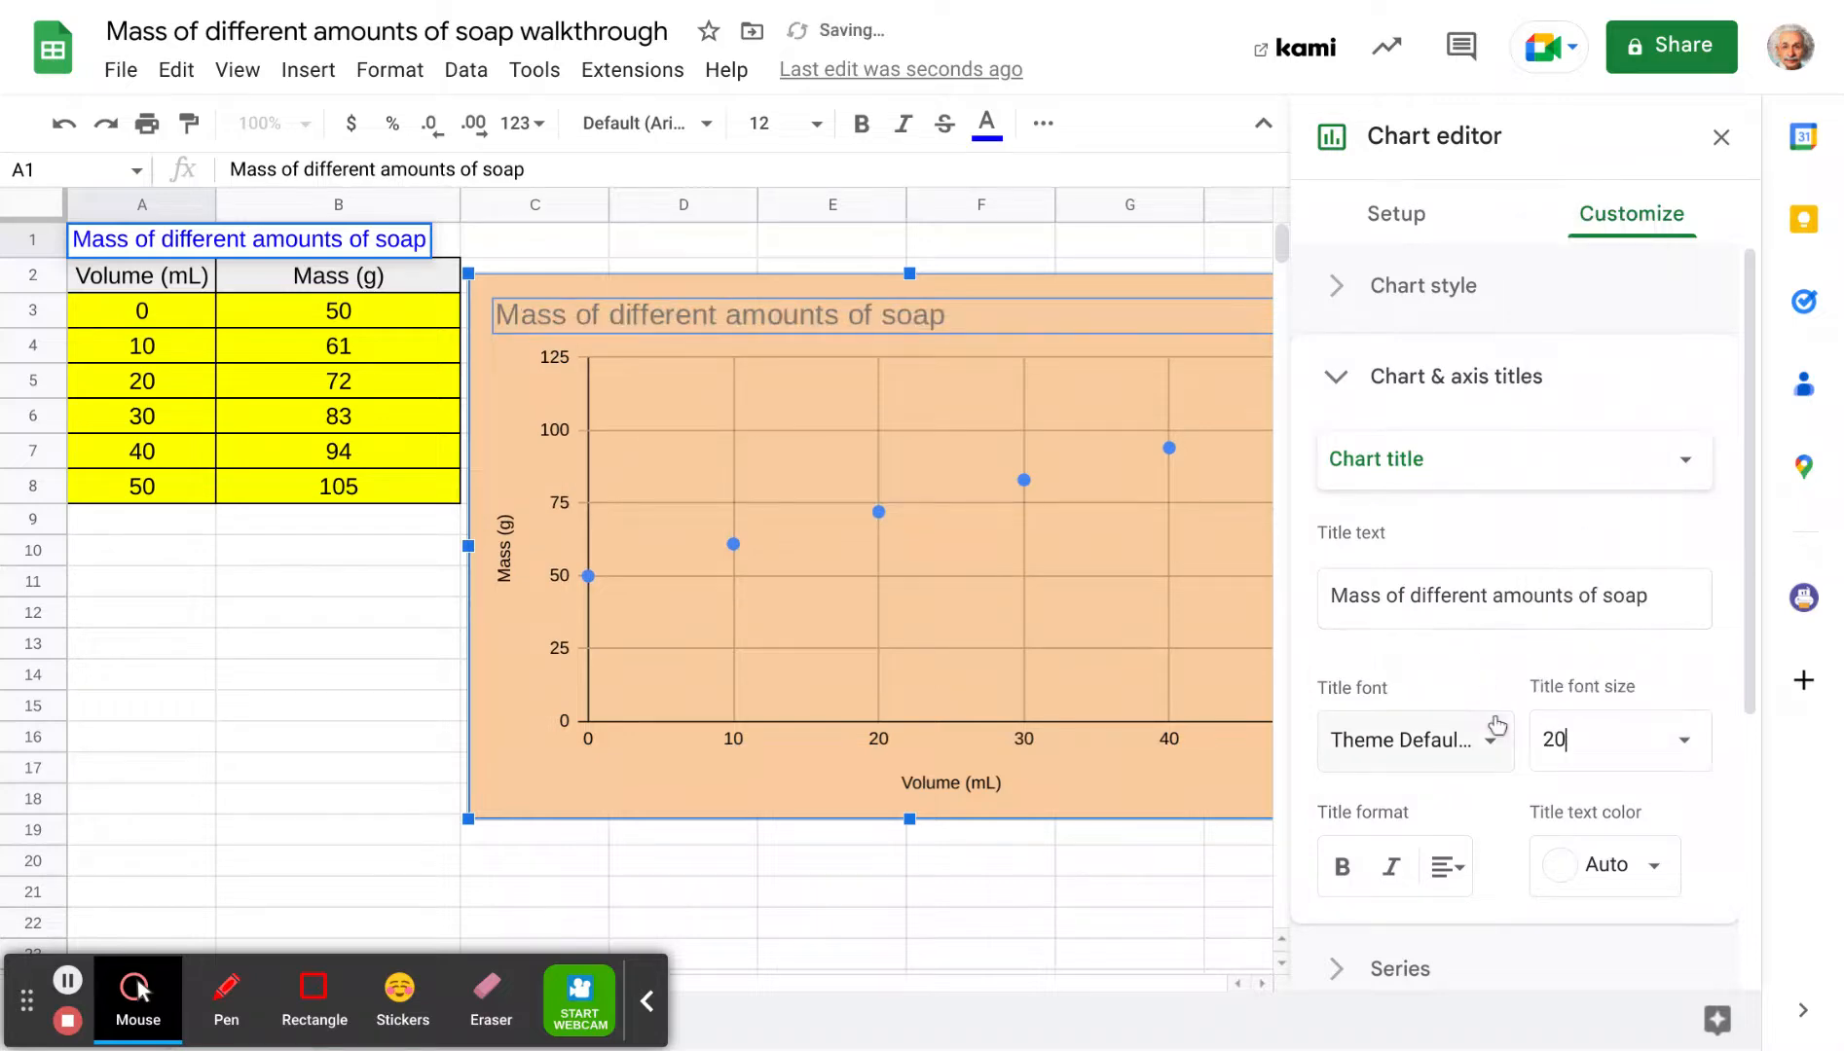
- Center the chart title "Mass of different amounts of soap" horizontally above the scatter chart
scroll(1489, 732, "down", 1)
scroll(1419, 771, "down", 2)
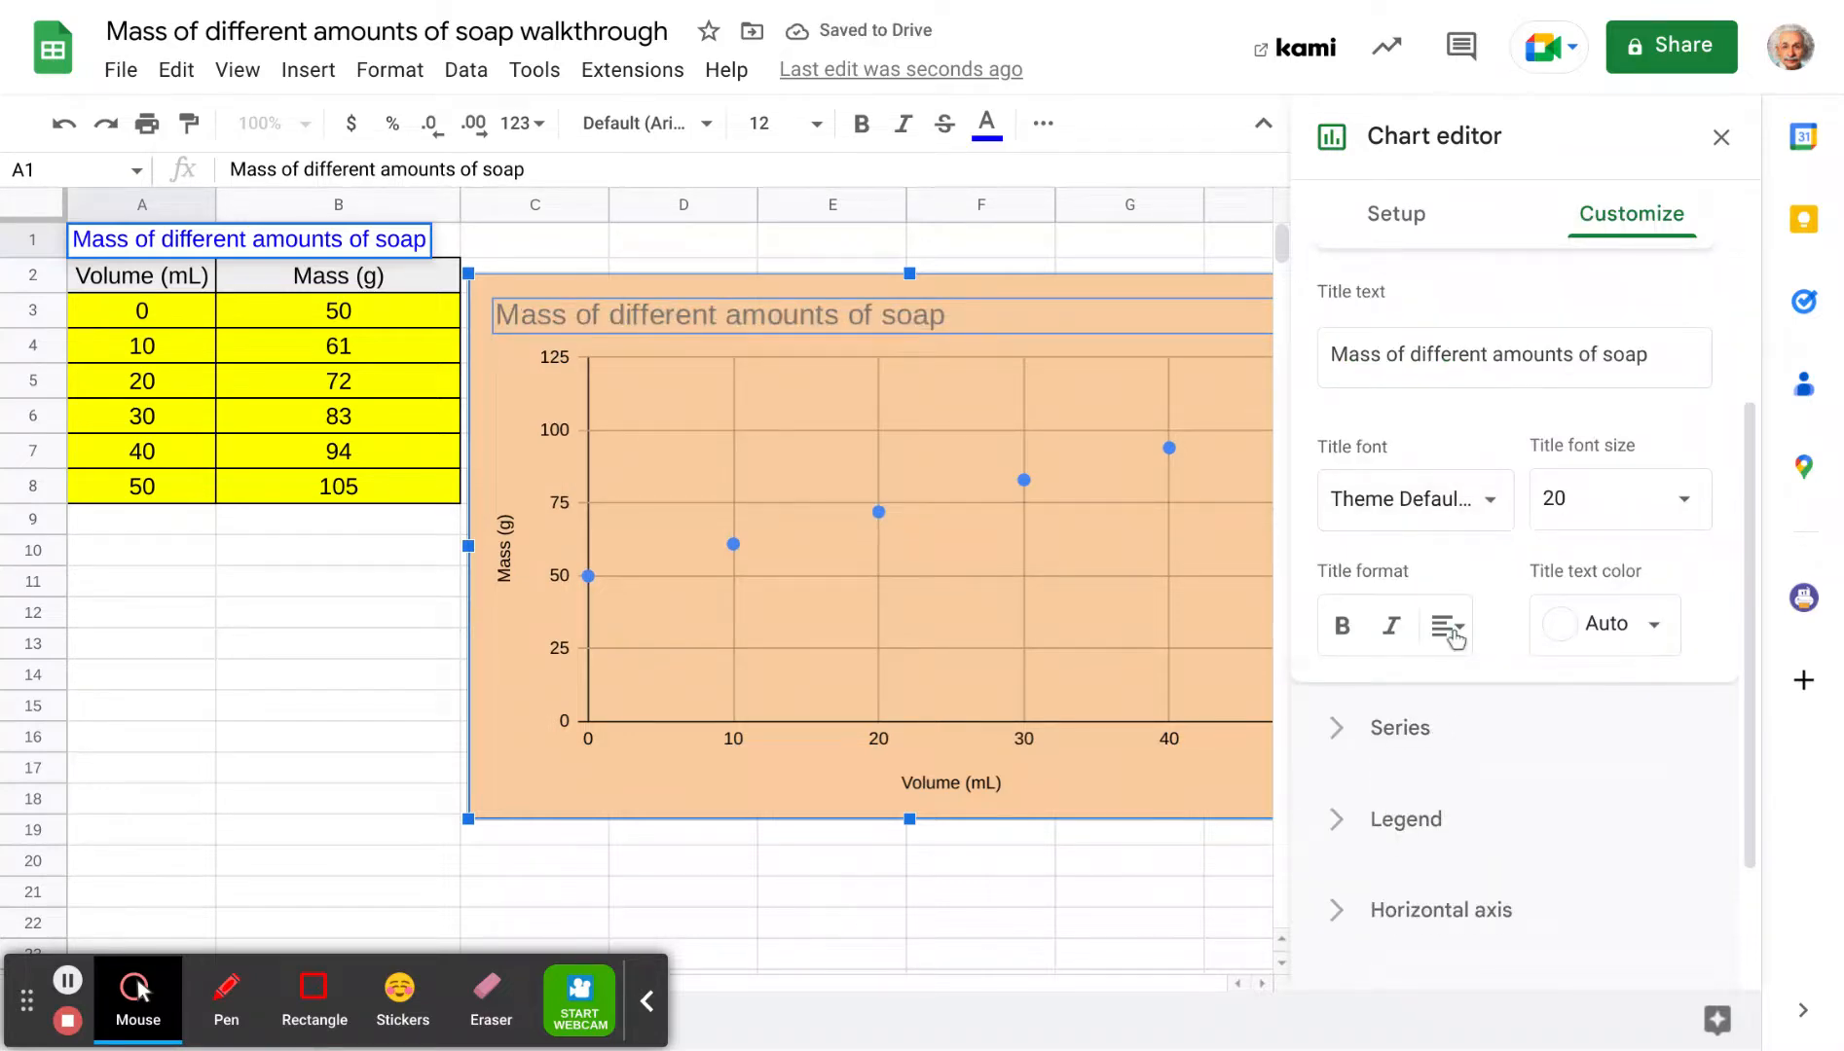
left_click(1451, 631)
left_click(1486, 684)
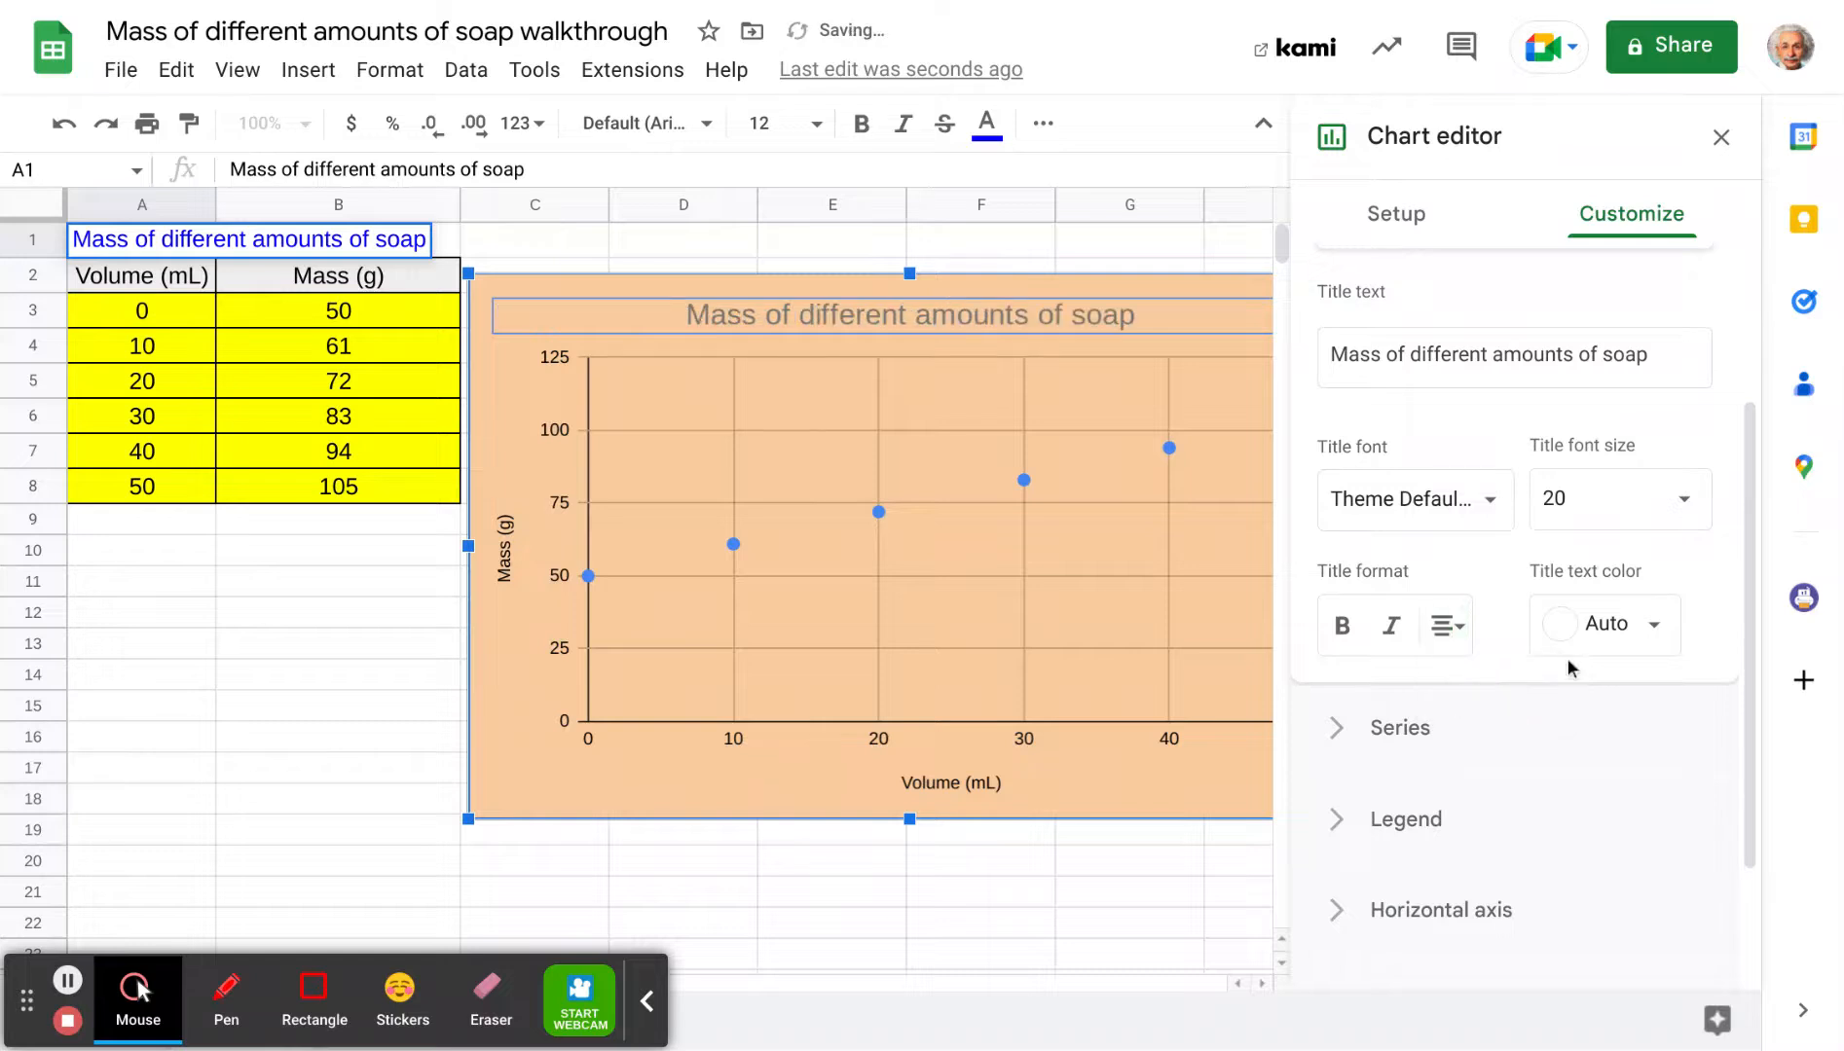
- Color the chart title text dark blue and change its font to Comic Sans MS
left_click(1653, 625)
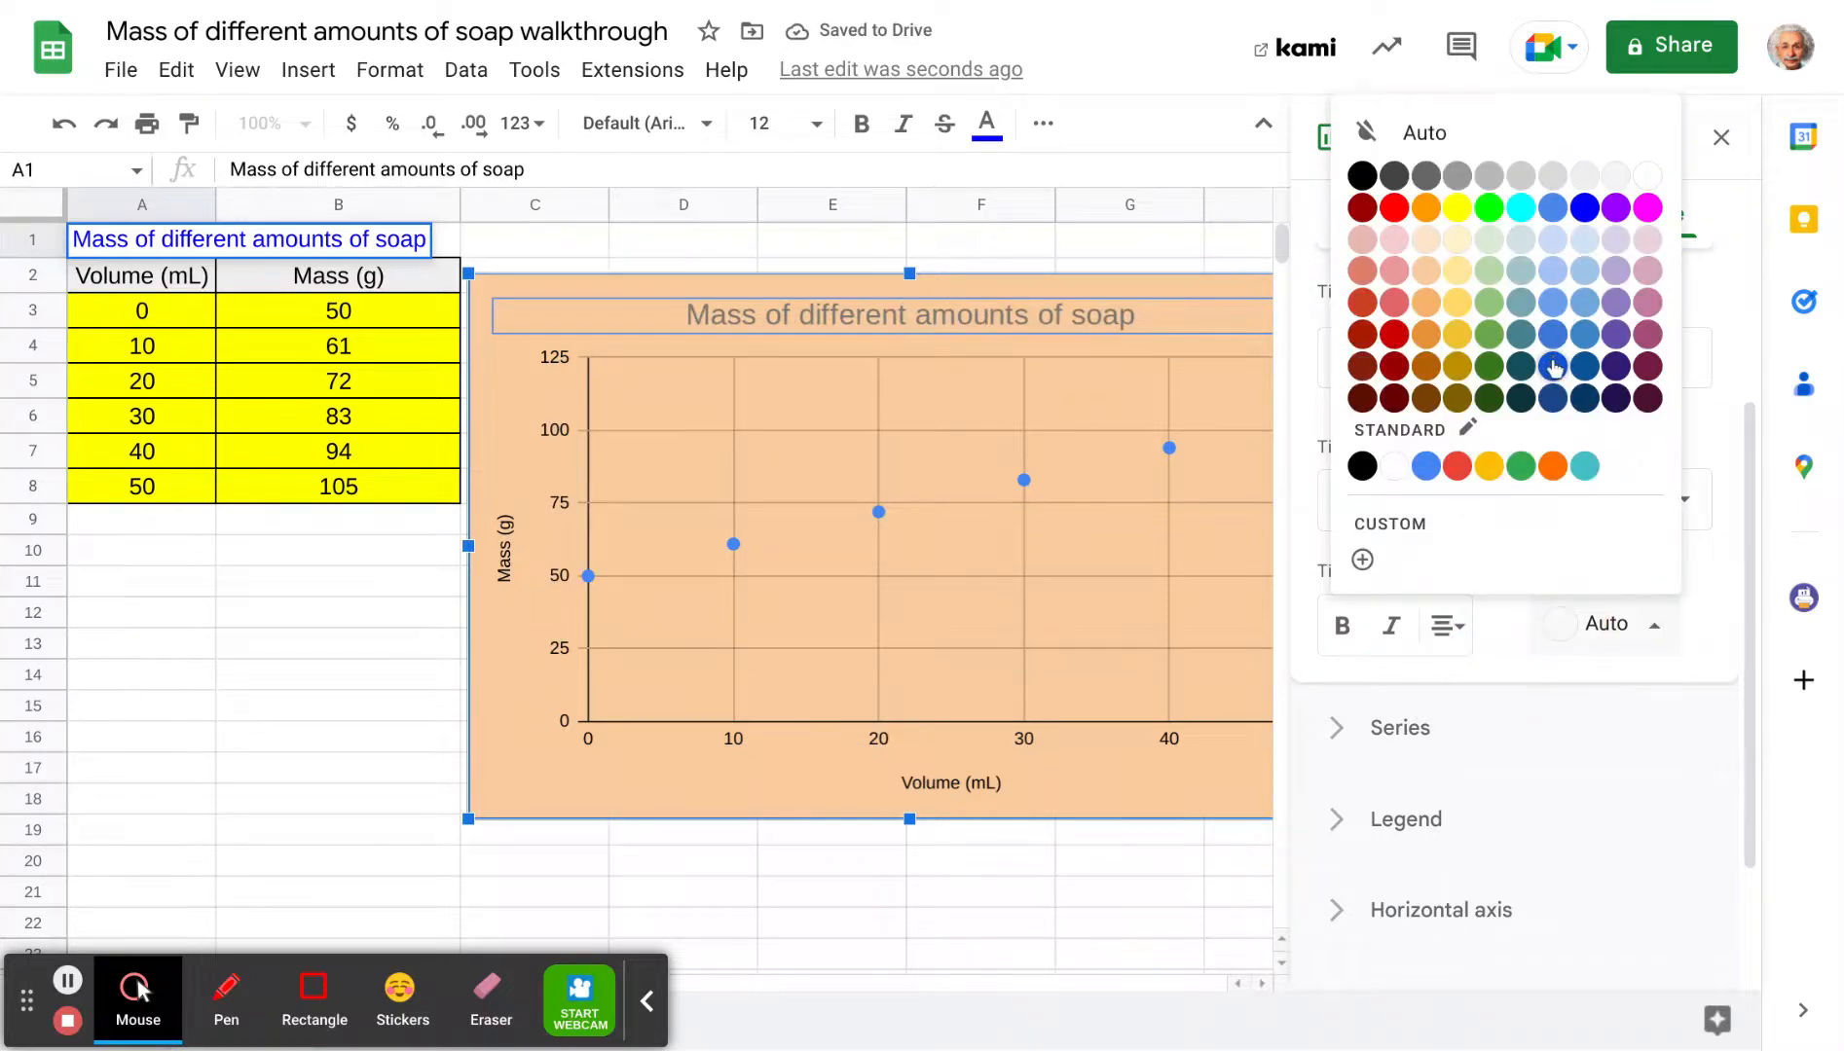
left_click(1553, 367)
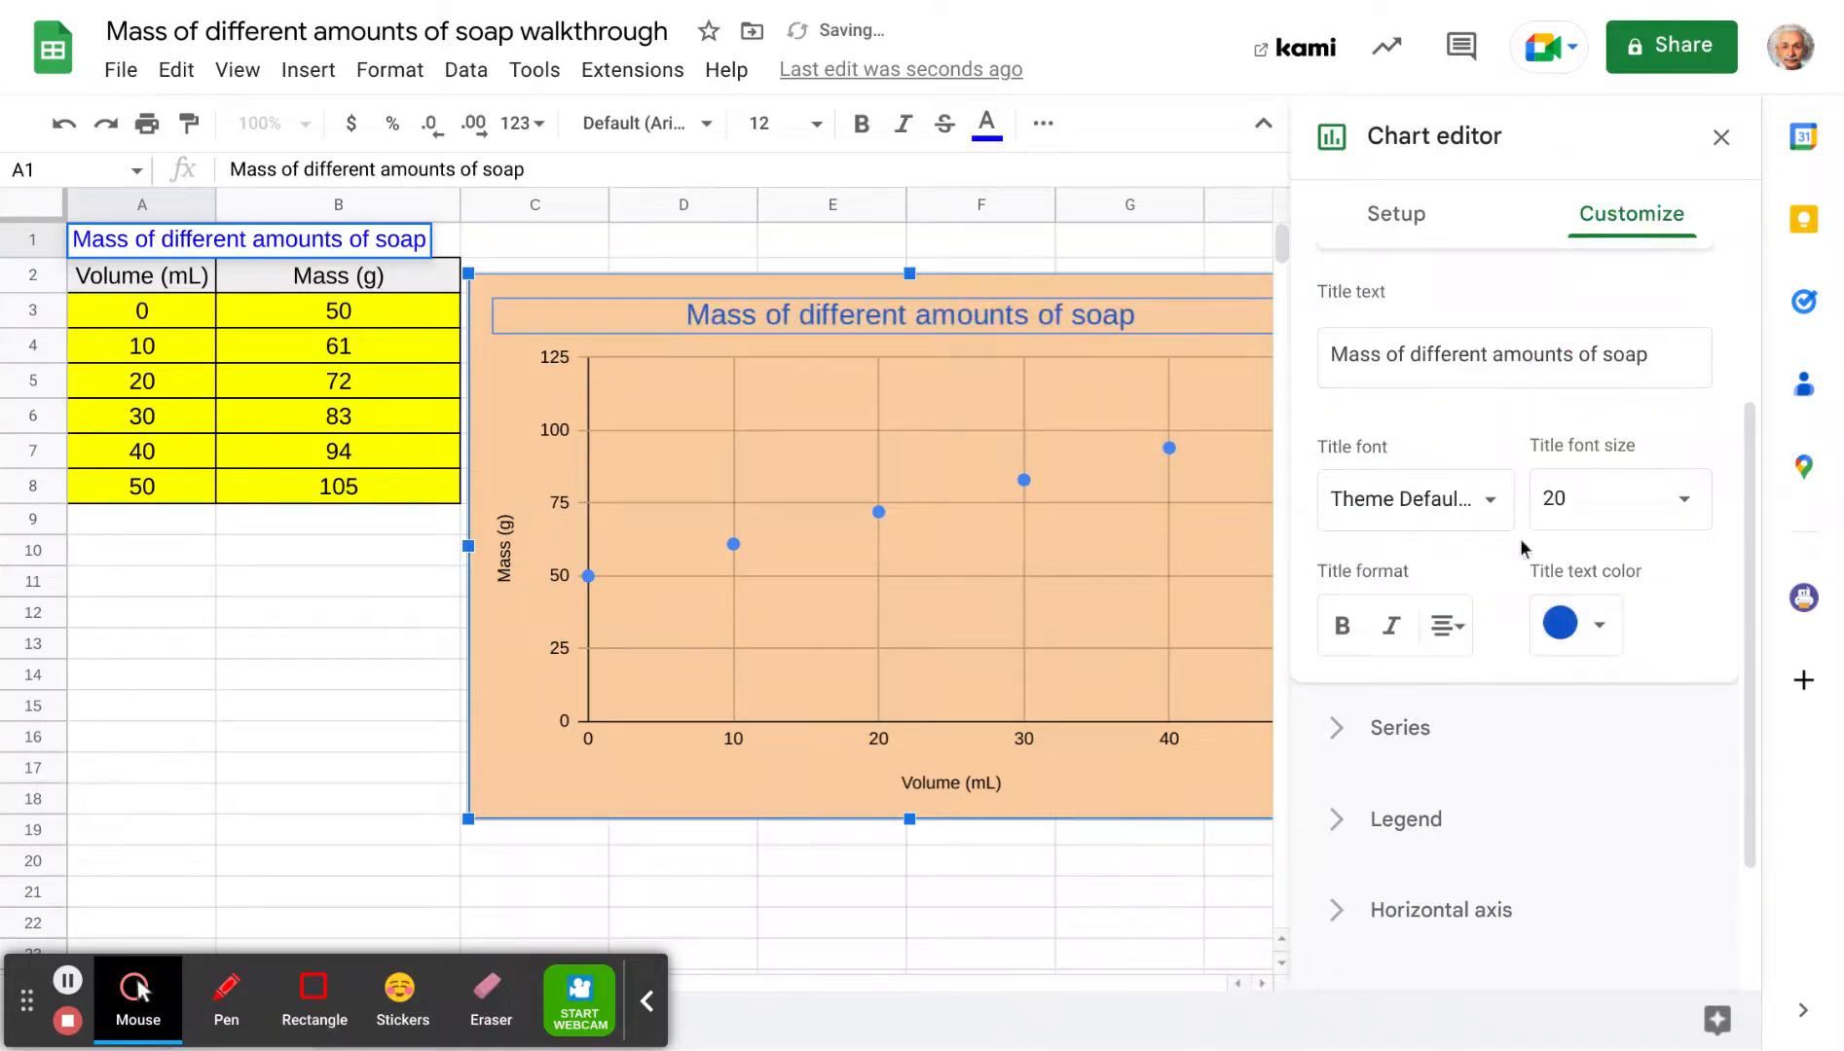
left_click(1487, 502)
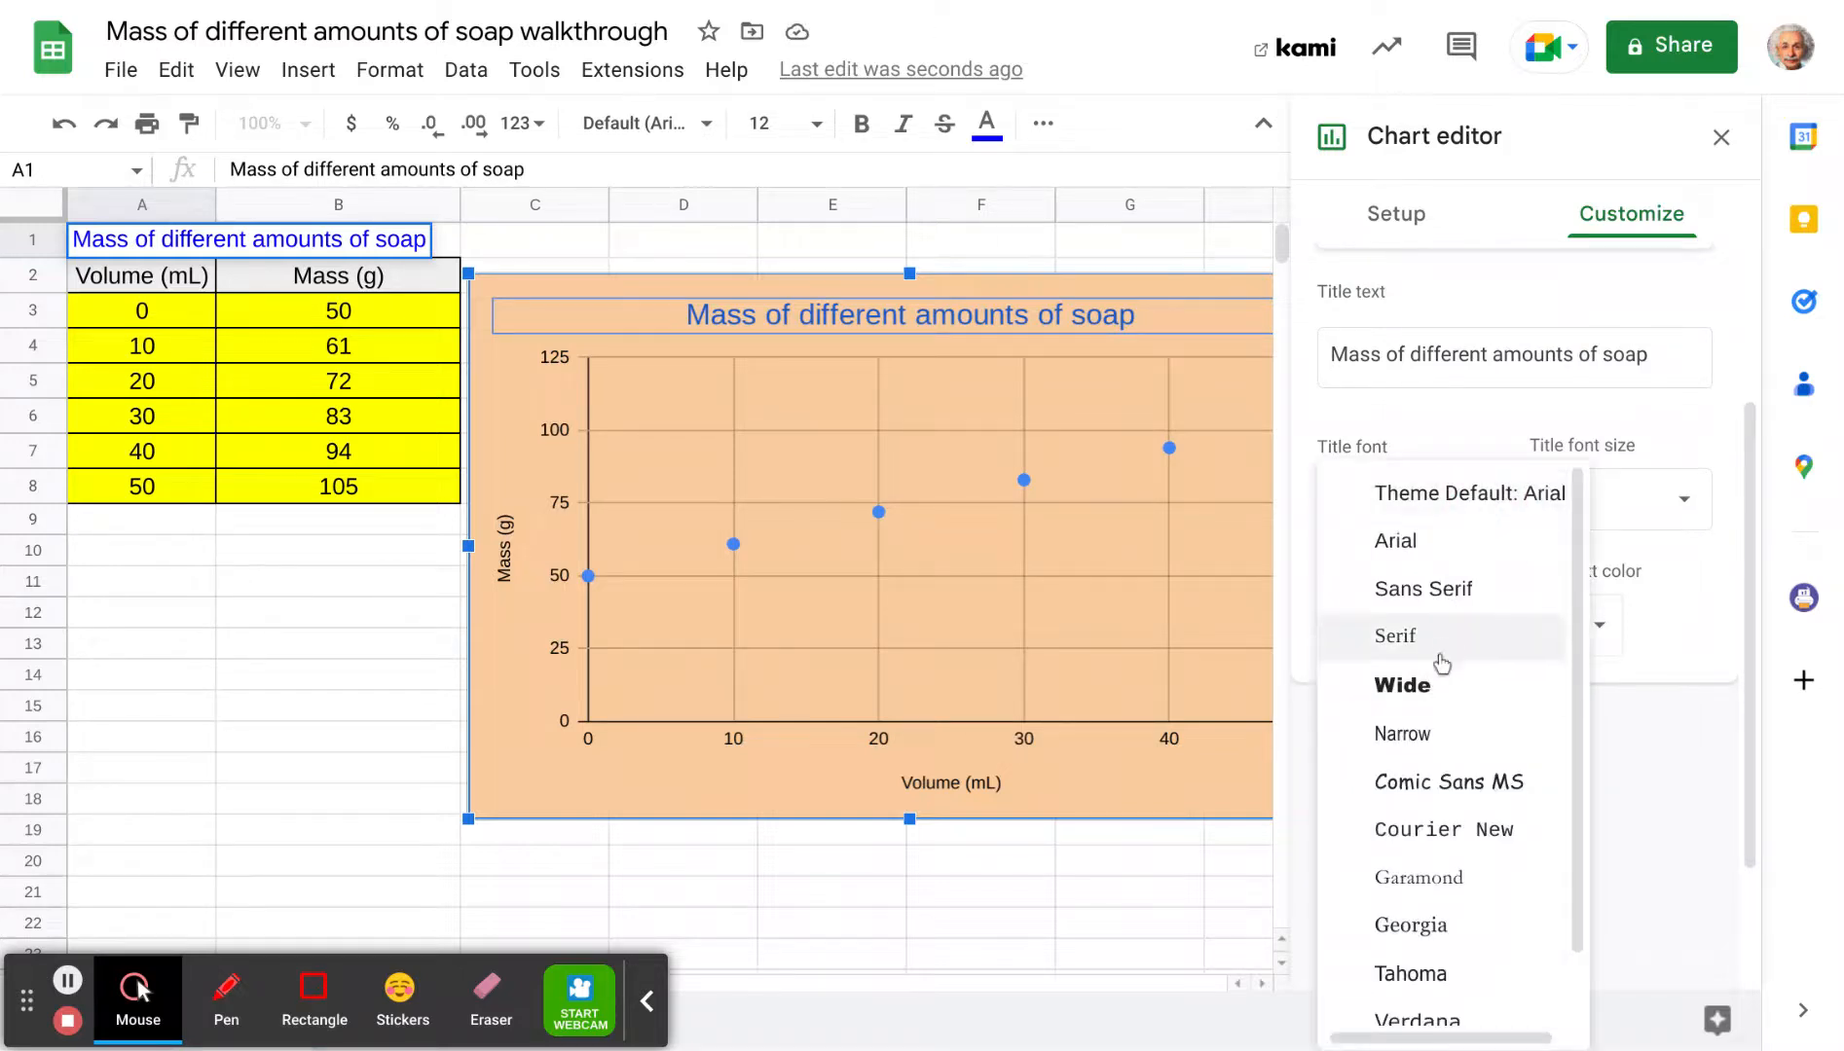
left_click(1428, 784)
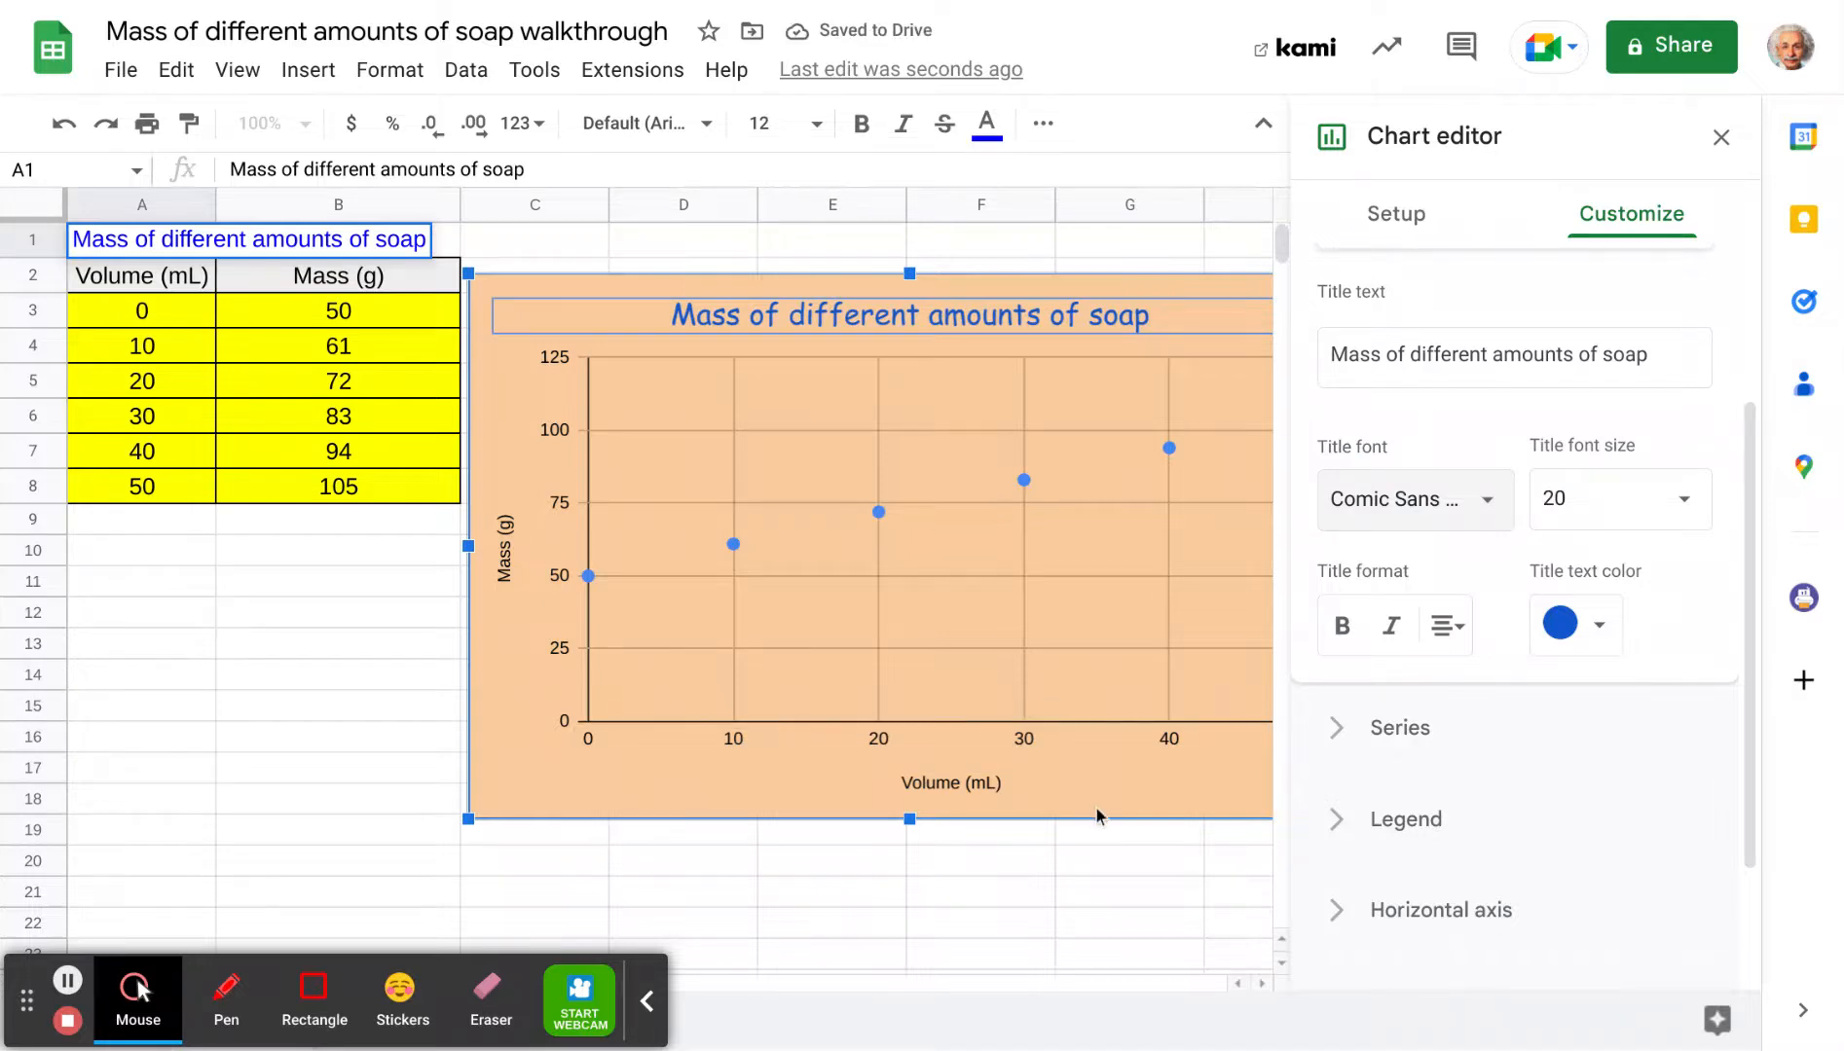
- Set the horizontal axis title "Volume (mL)" to font size 14 in Sans Serif
left_click_drag(1754, 603, 1733, 463)
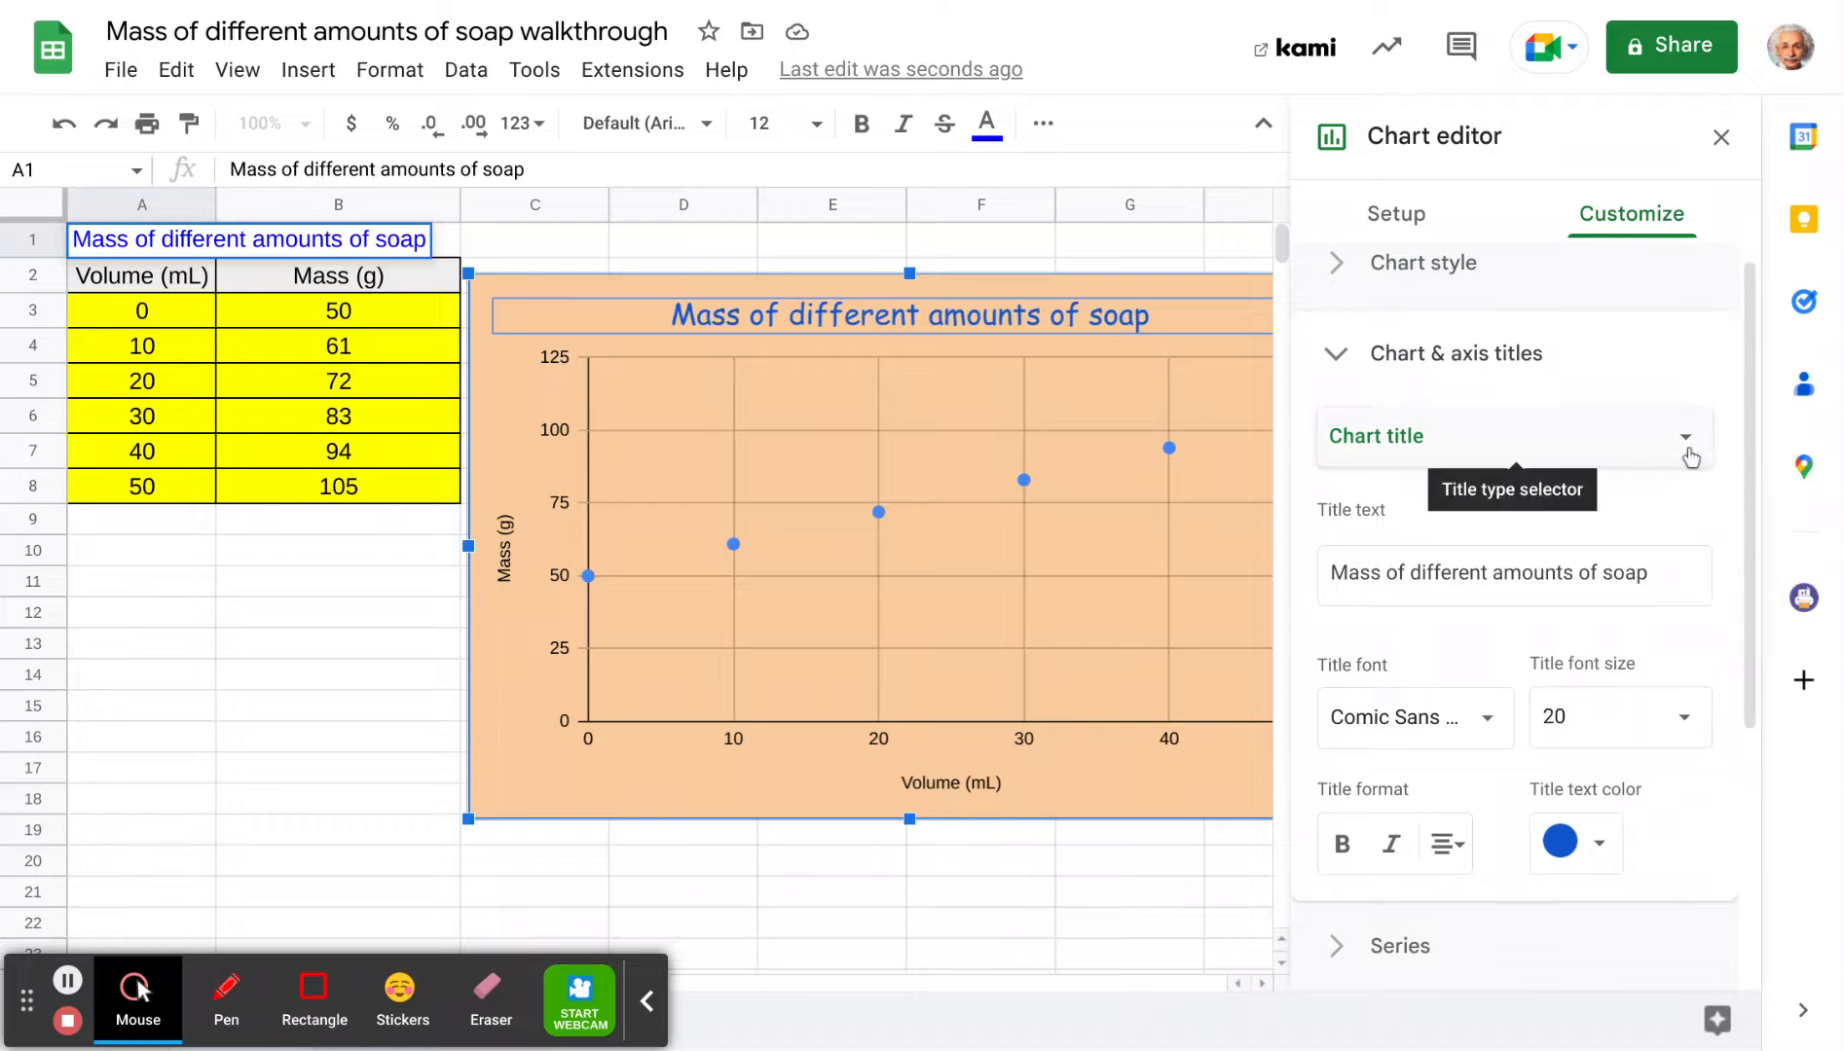
left_click(1687, 455)
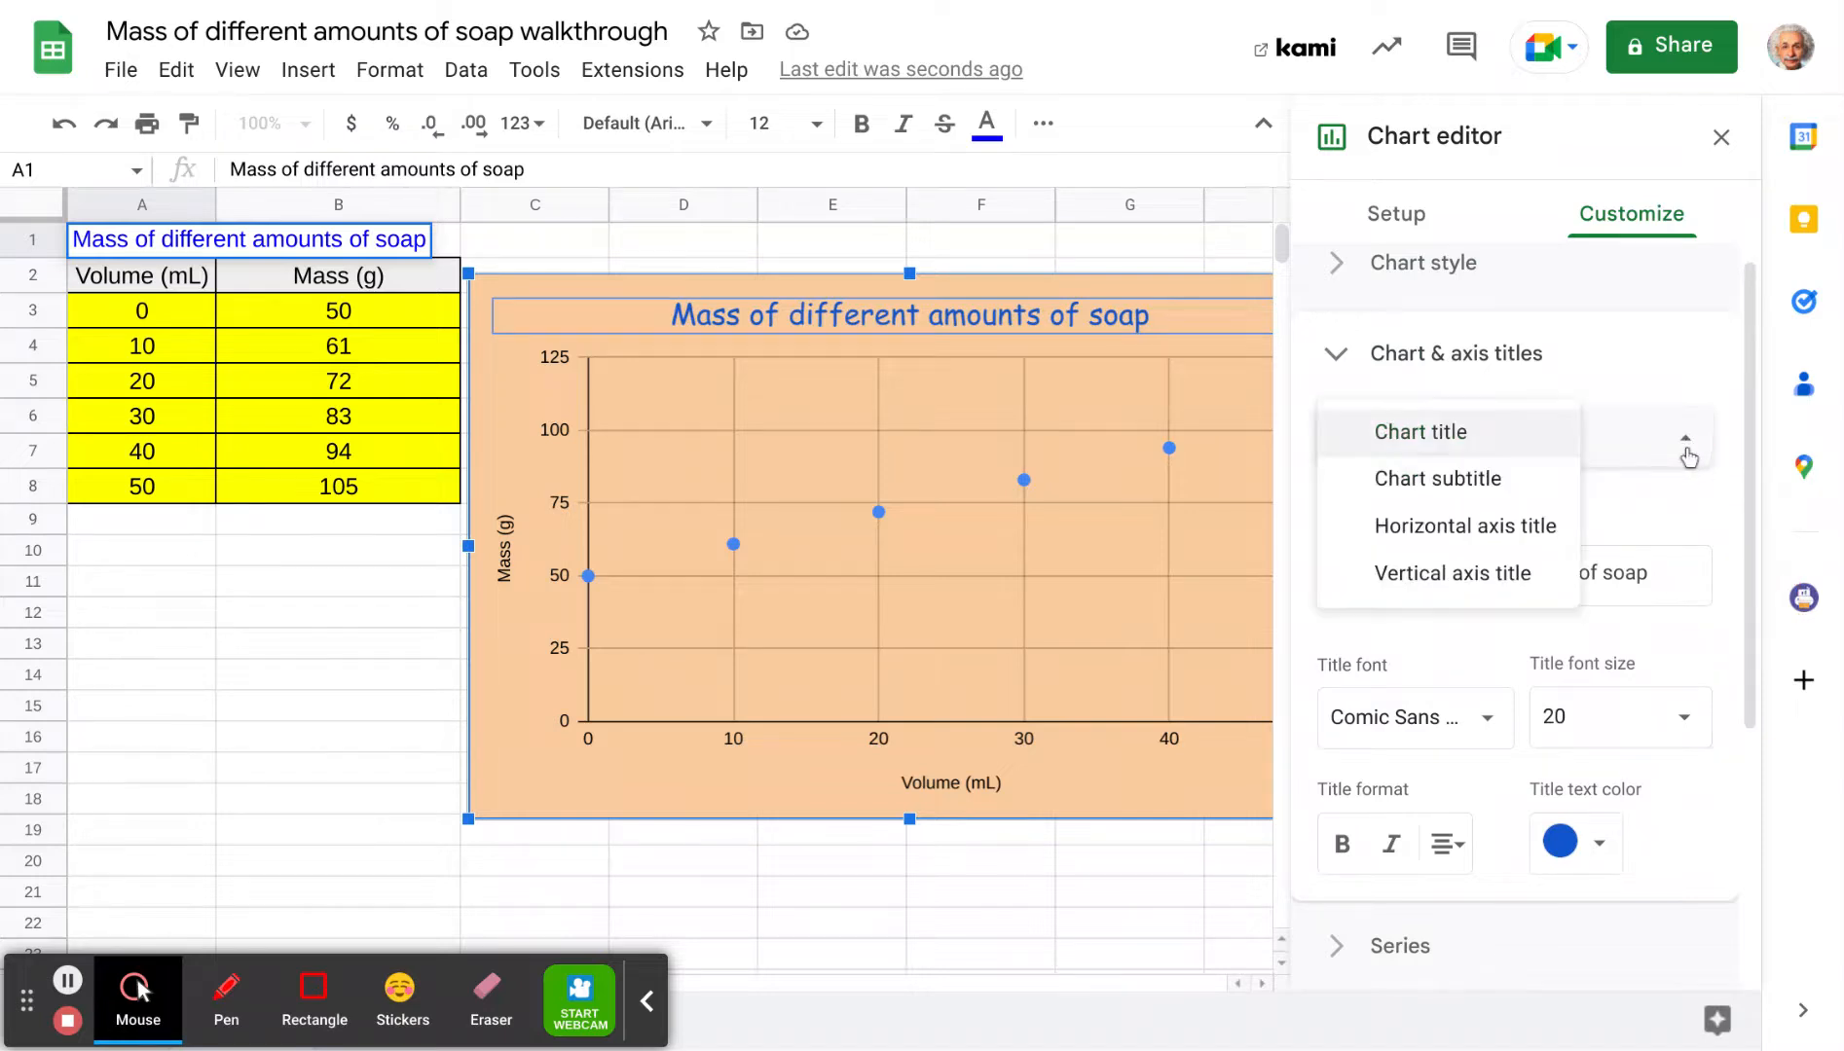
left_click(1505, 538)
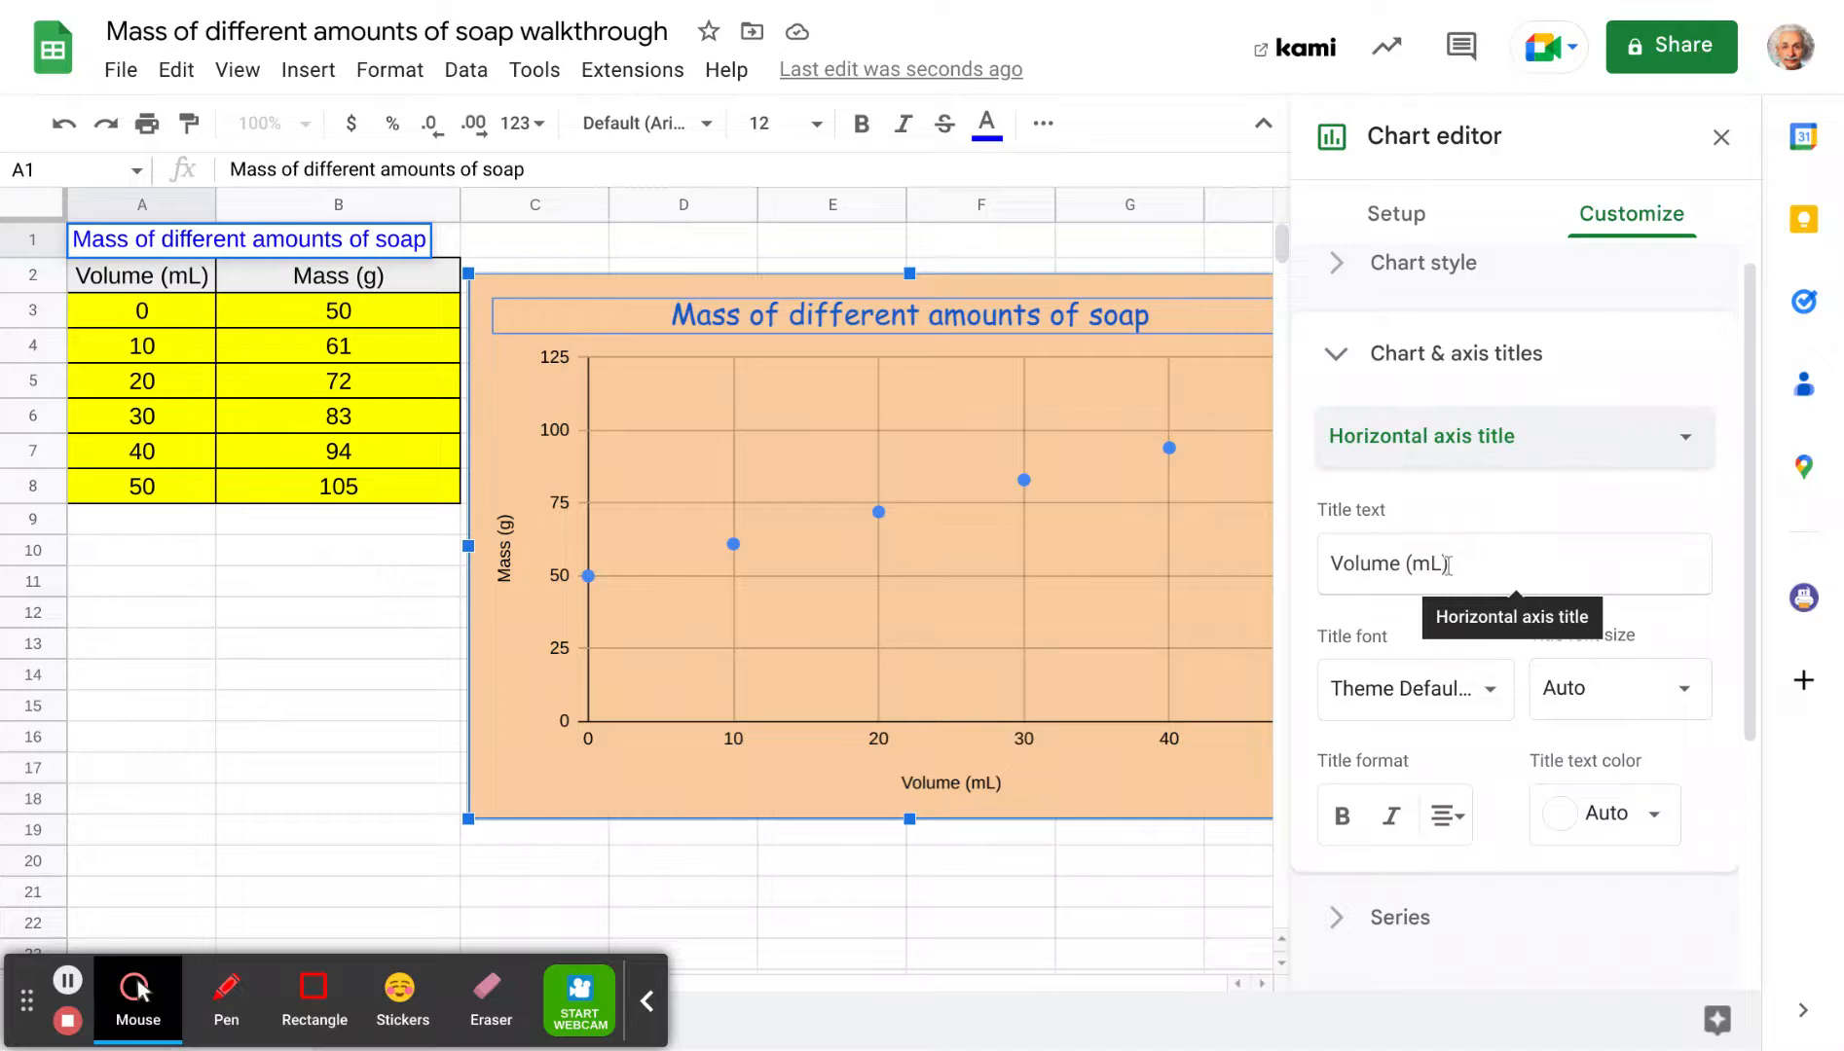
left_click(1687, 693)
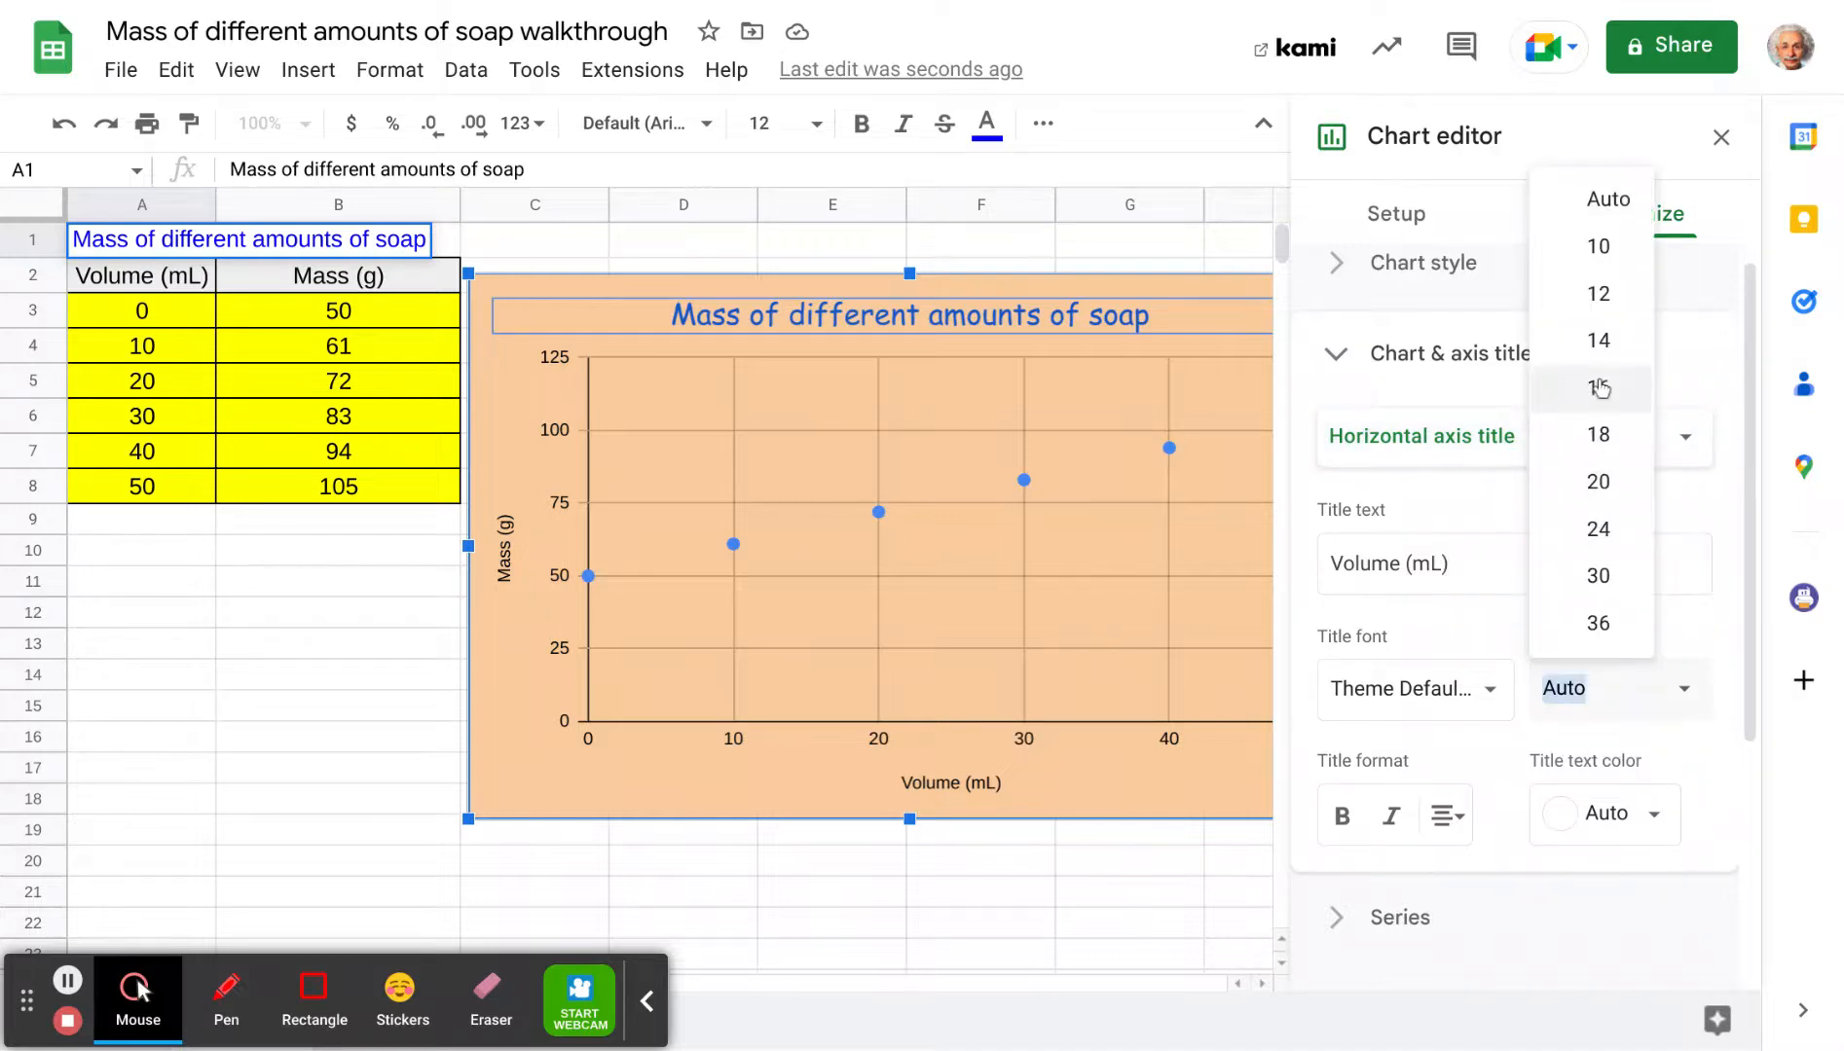
left_click(1598, 346)
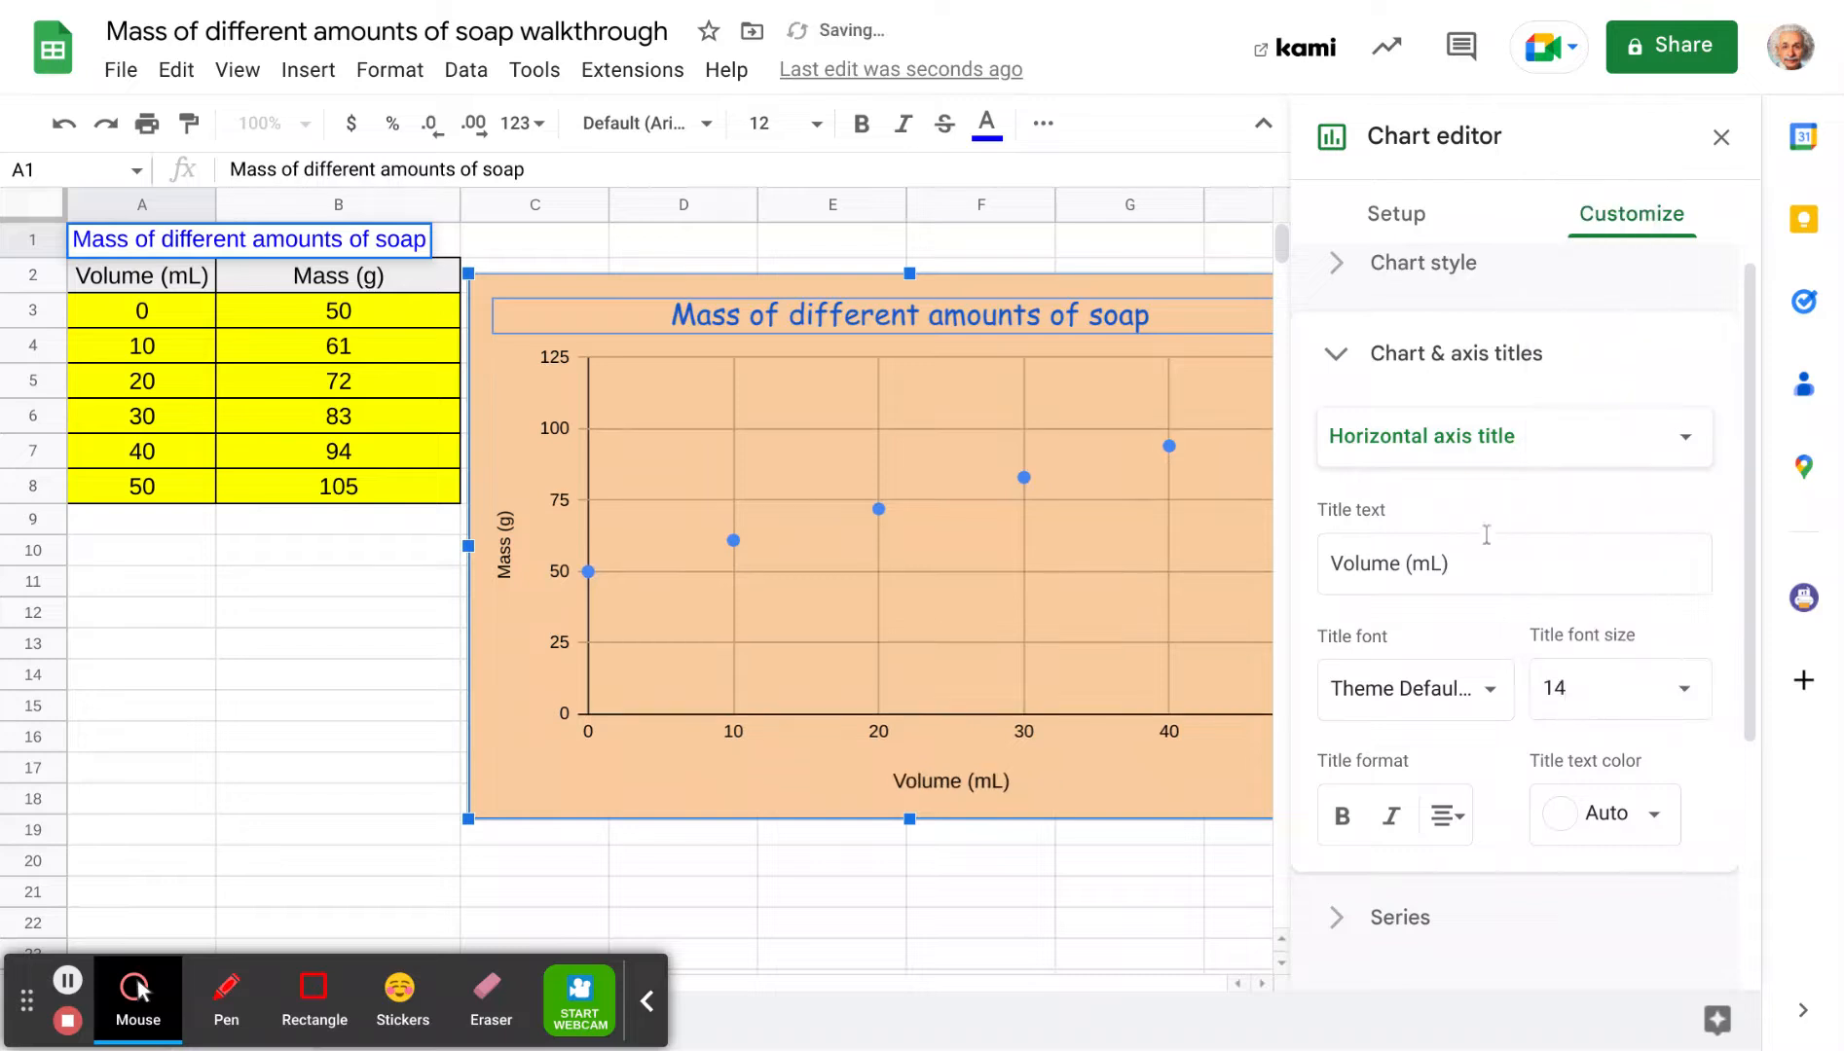
left_click(1489, 702)
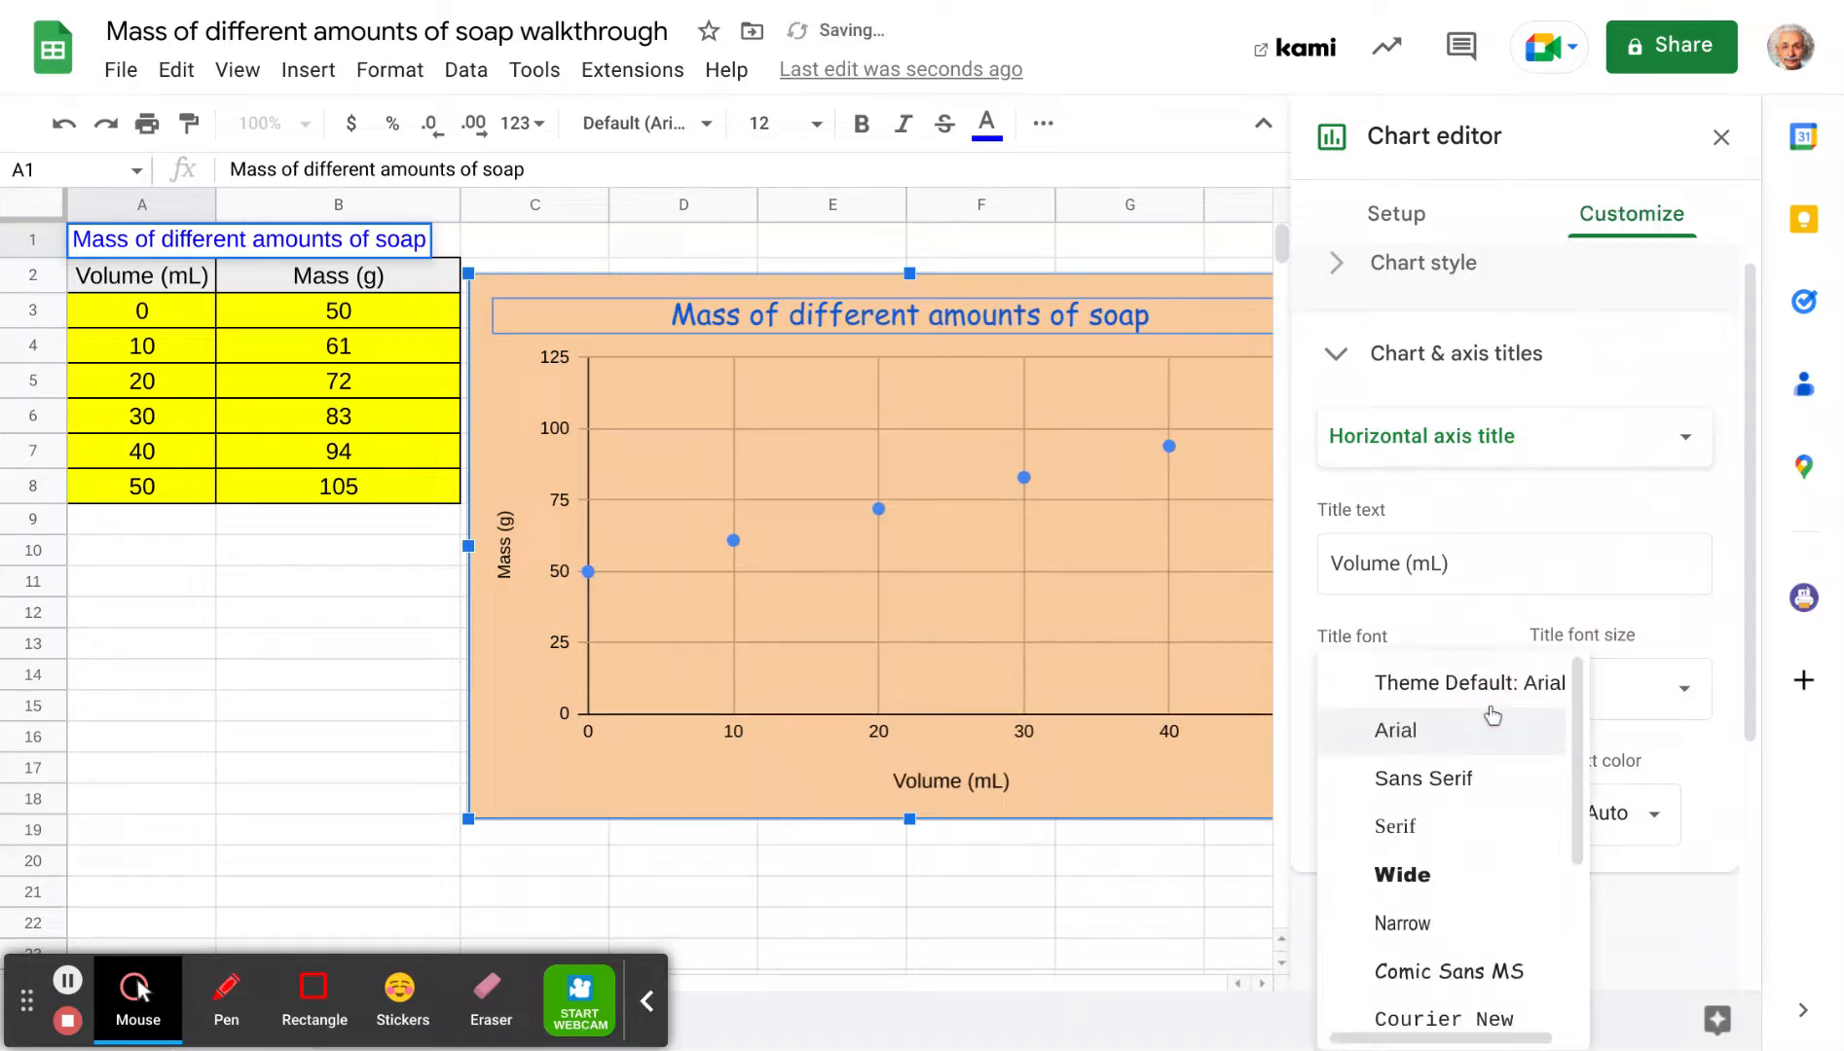
left_click(1461, 783)
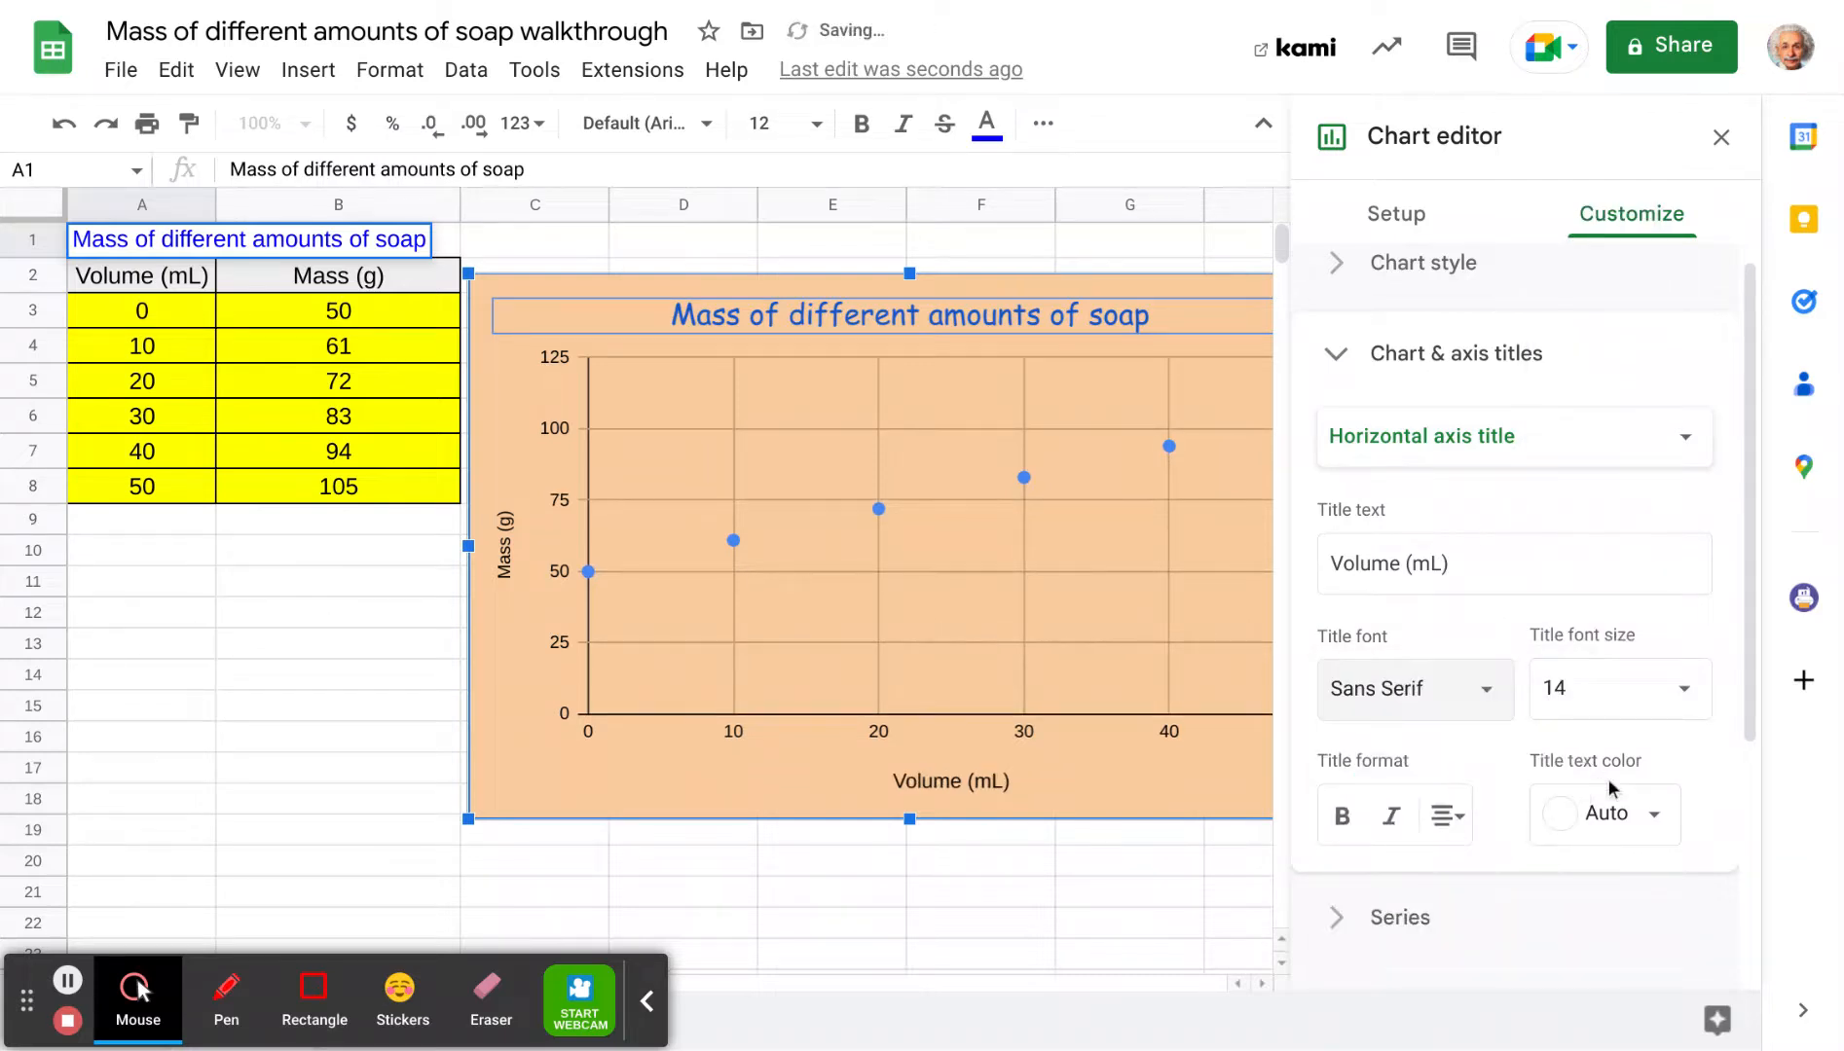
- Color the horizontal axis title the darkest green, set its font size to 16, and close the chart editor
left_click(1655, 815)
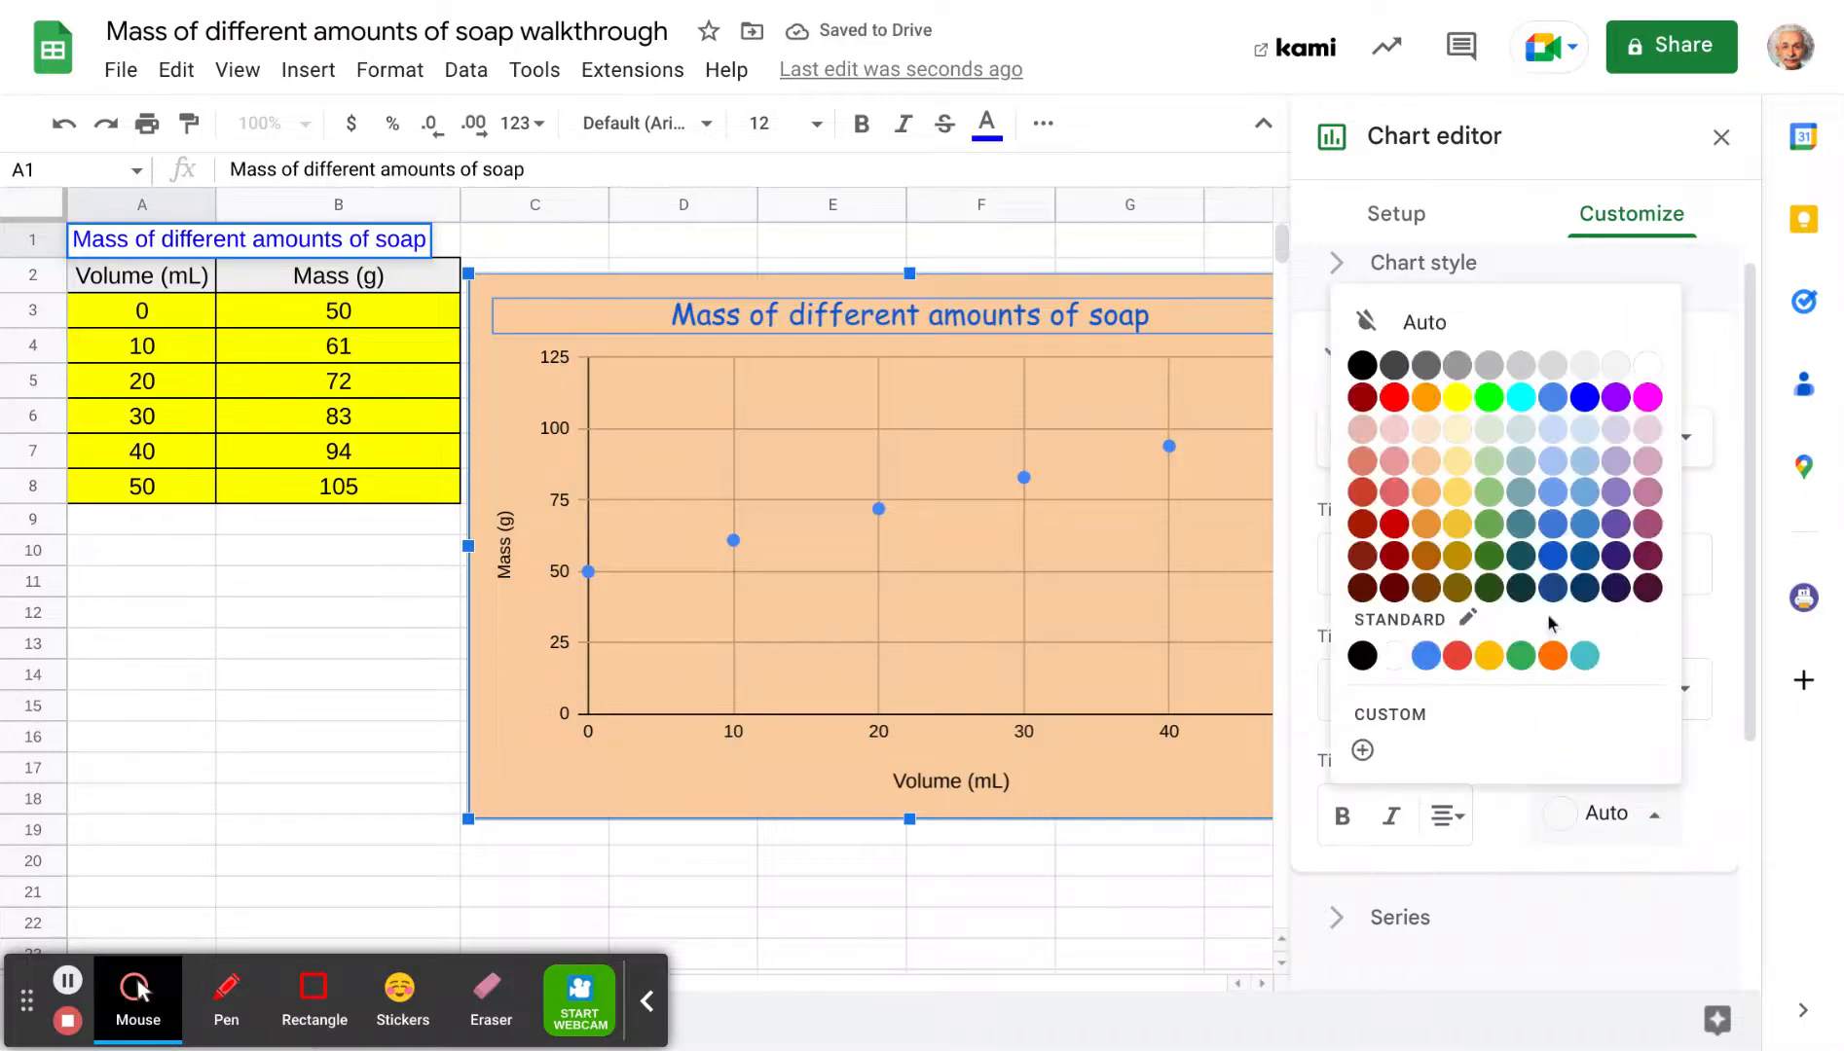
left_click(1488, 586)
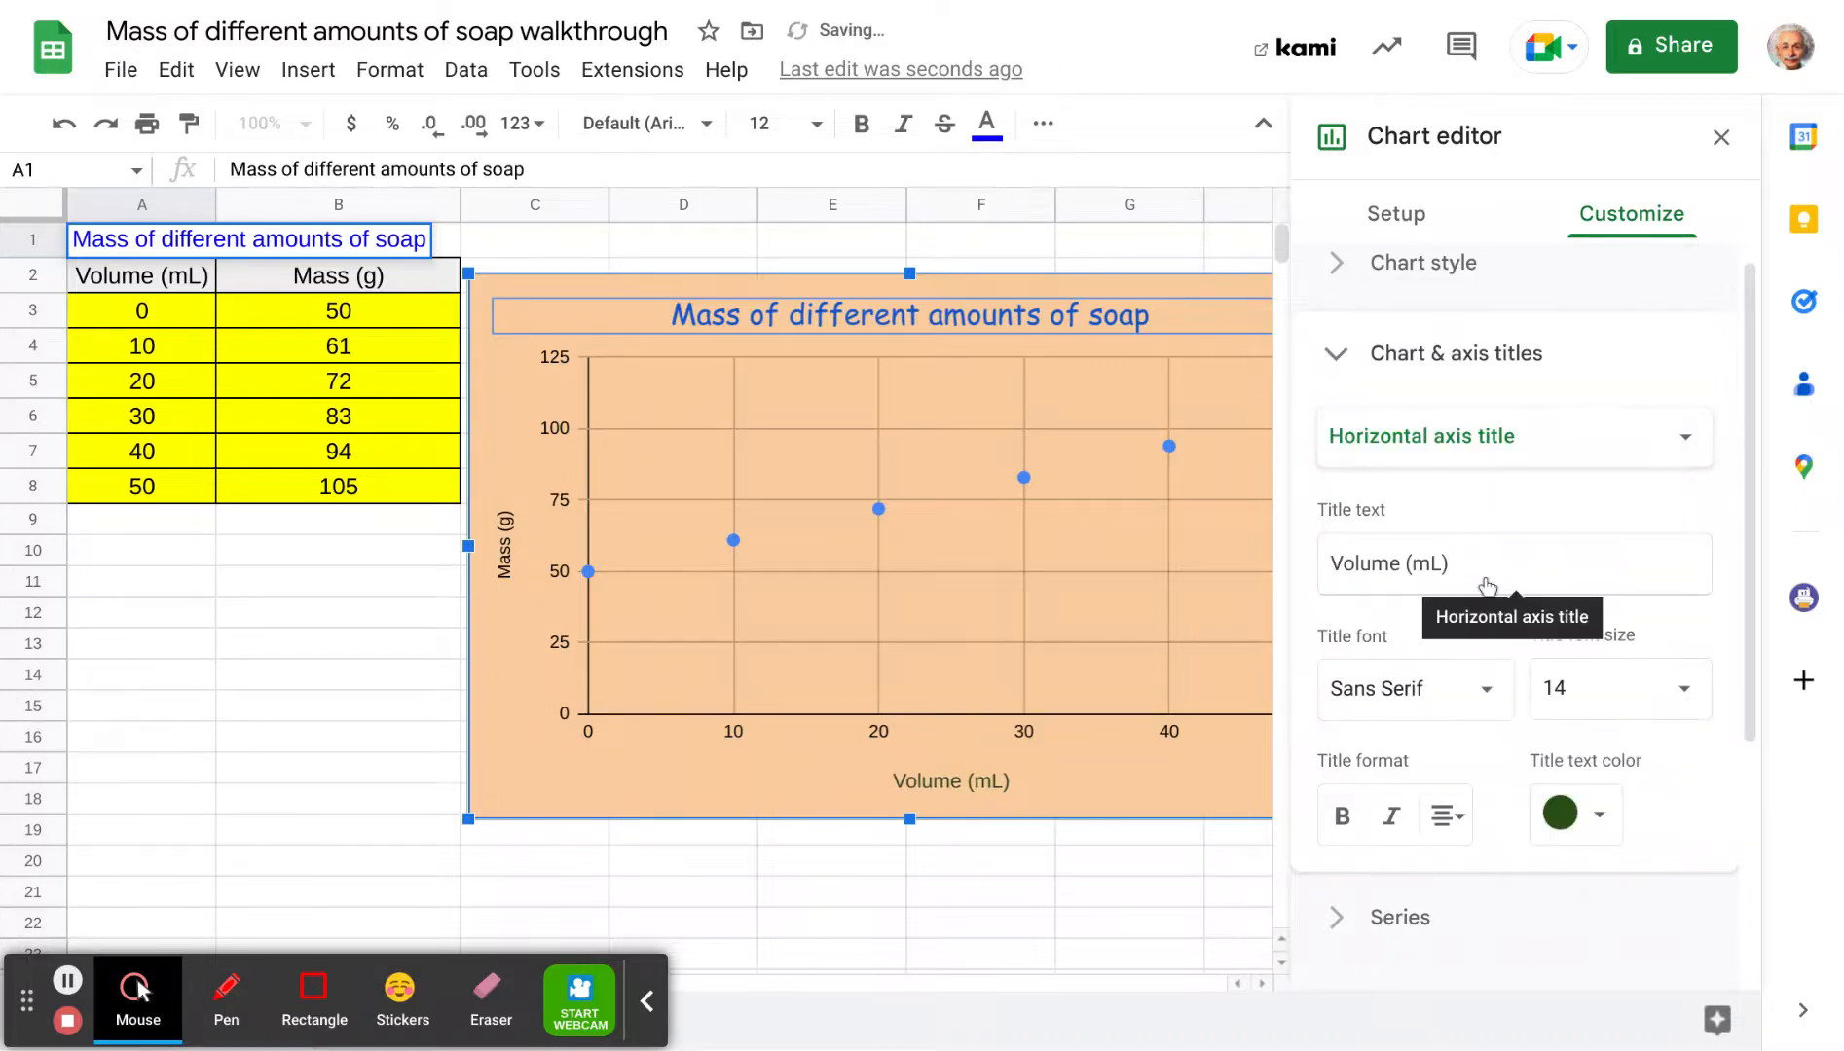
left_click(1684, 686)
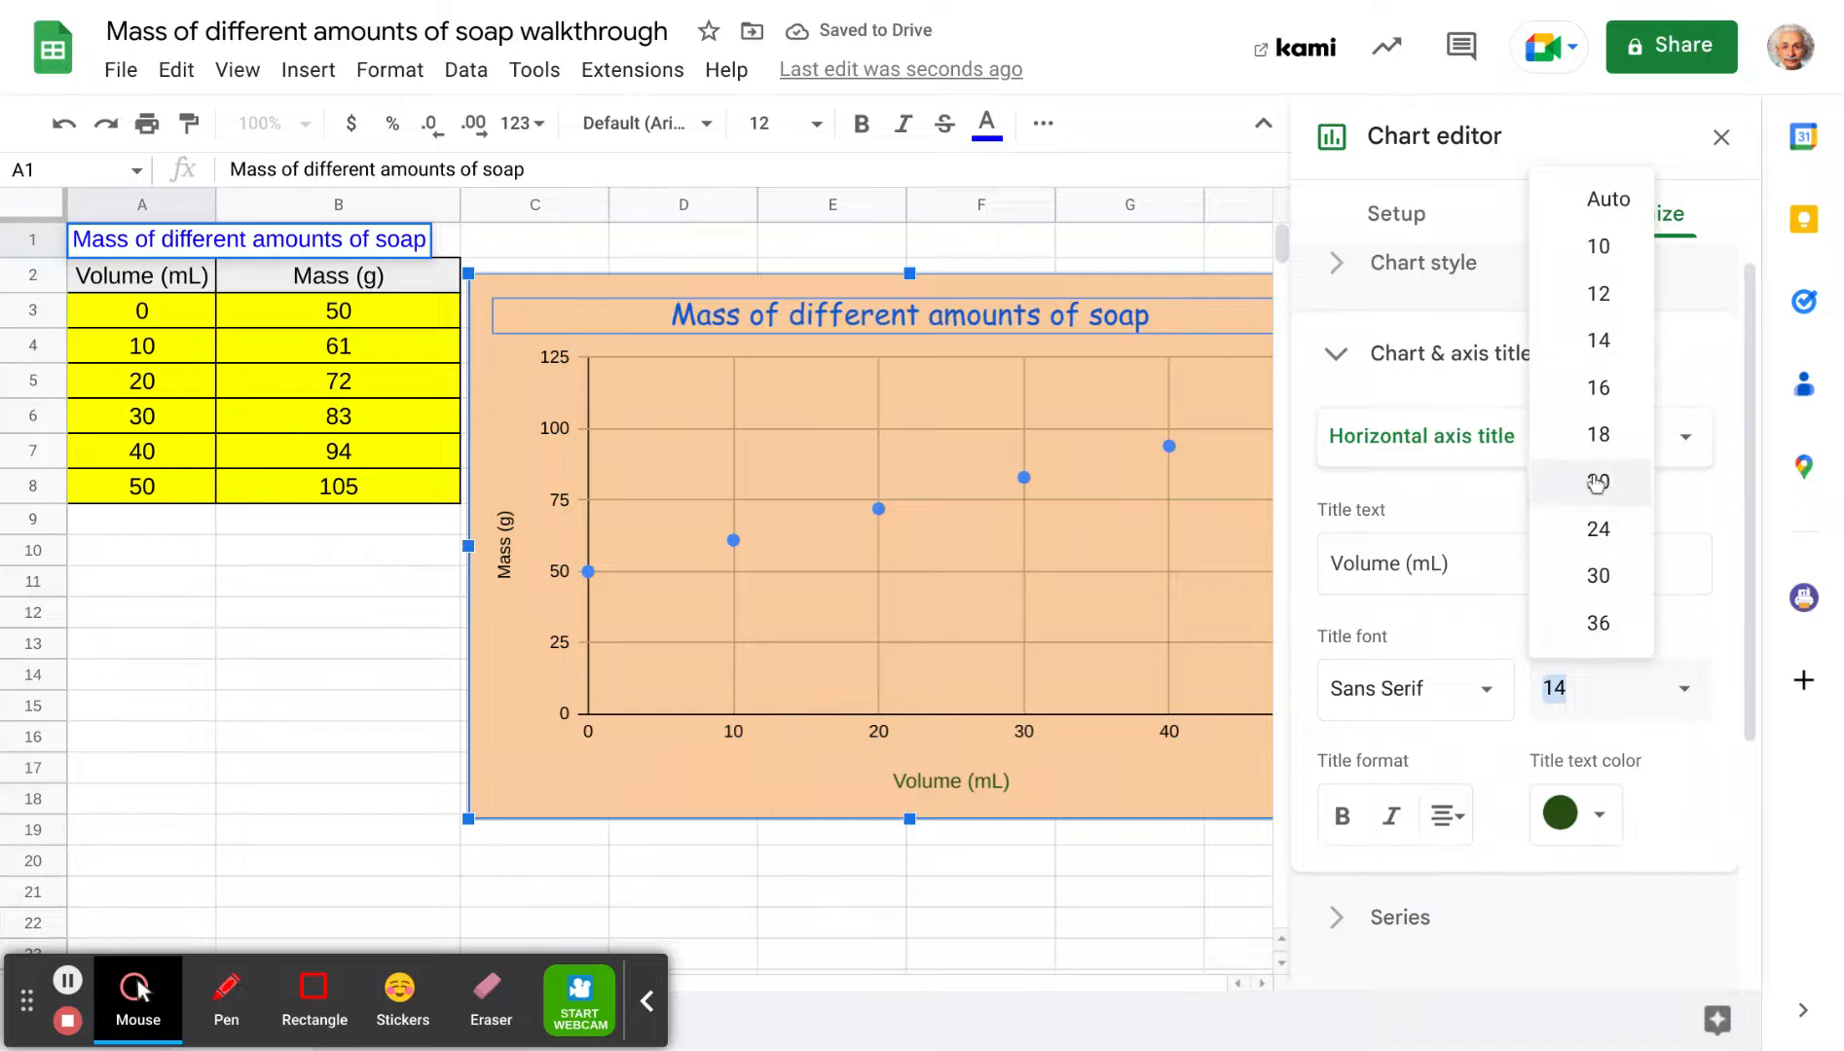
left_click(1598, 387)
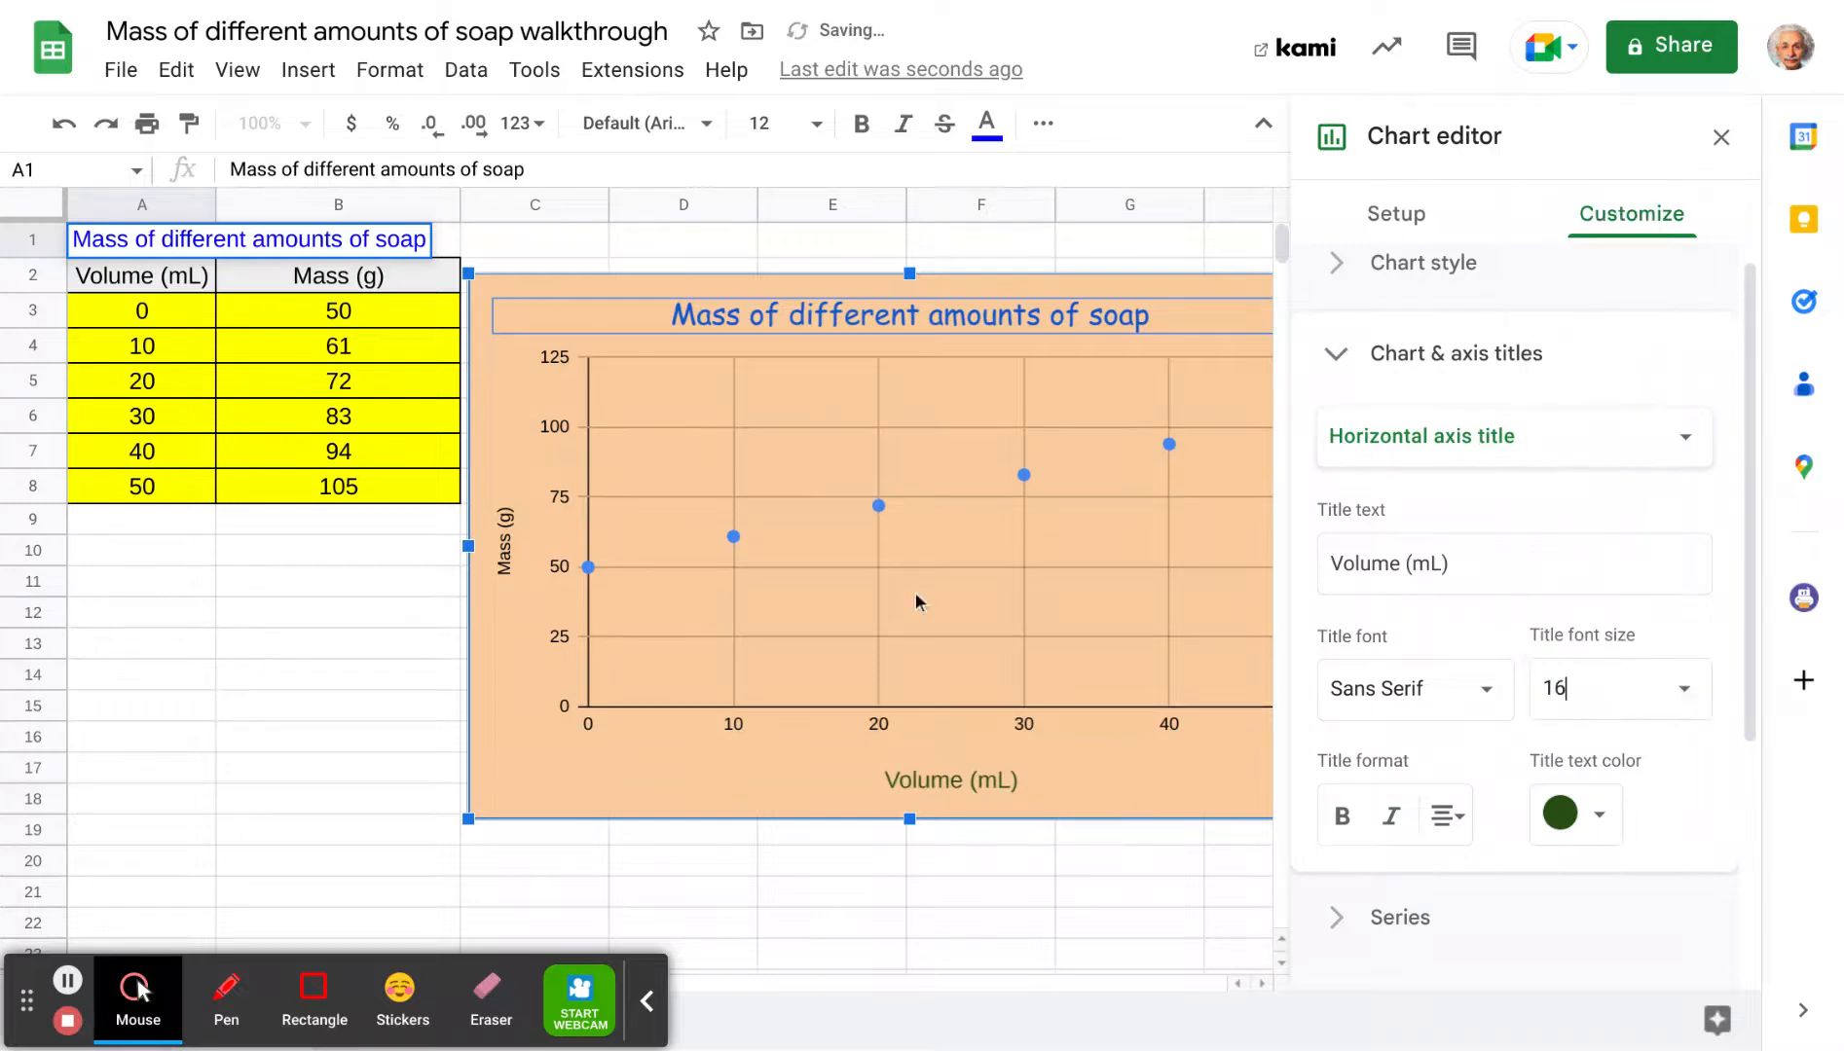
left_click(1722, 138)
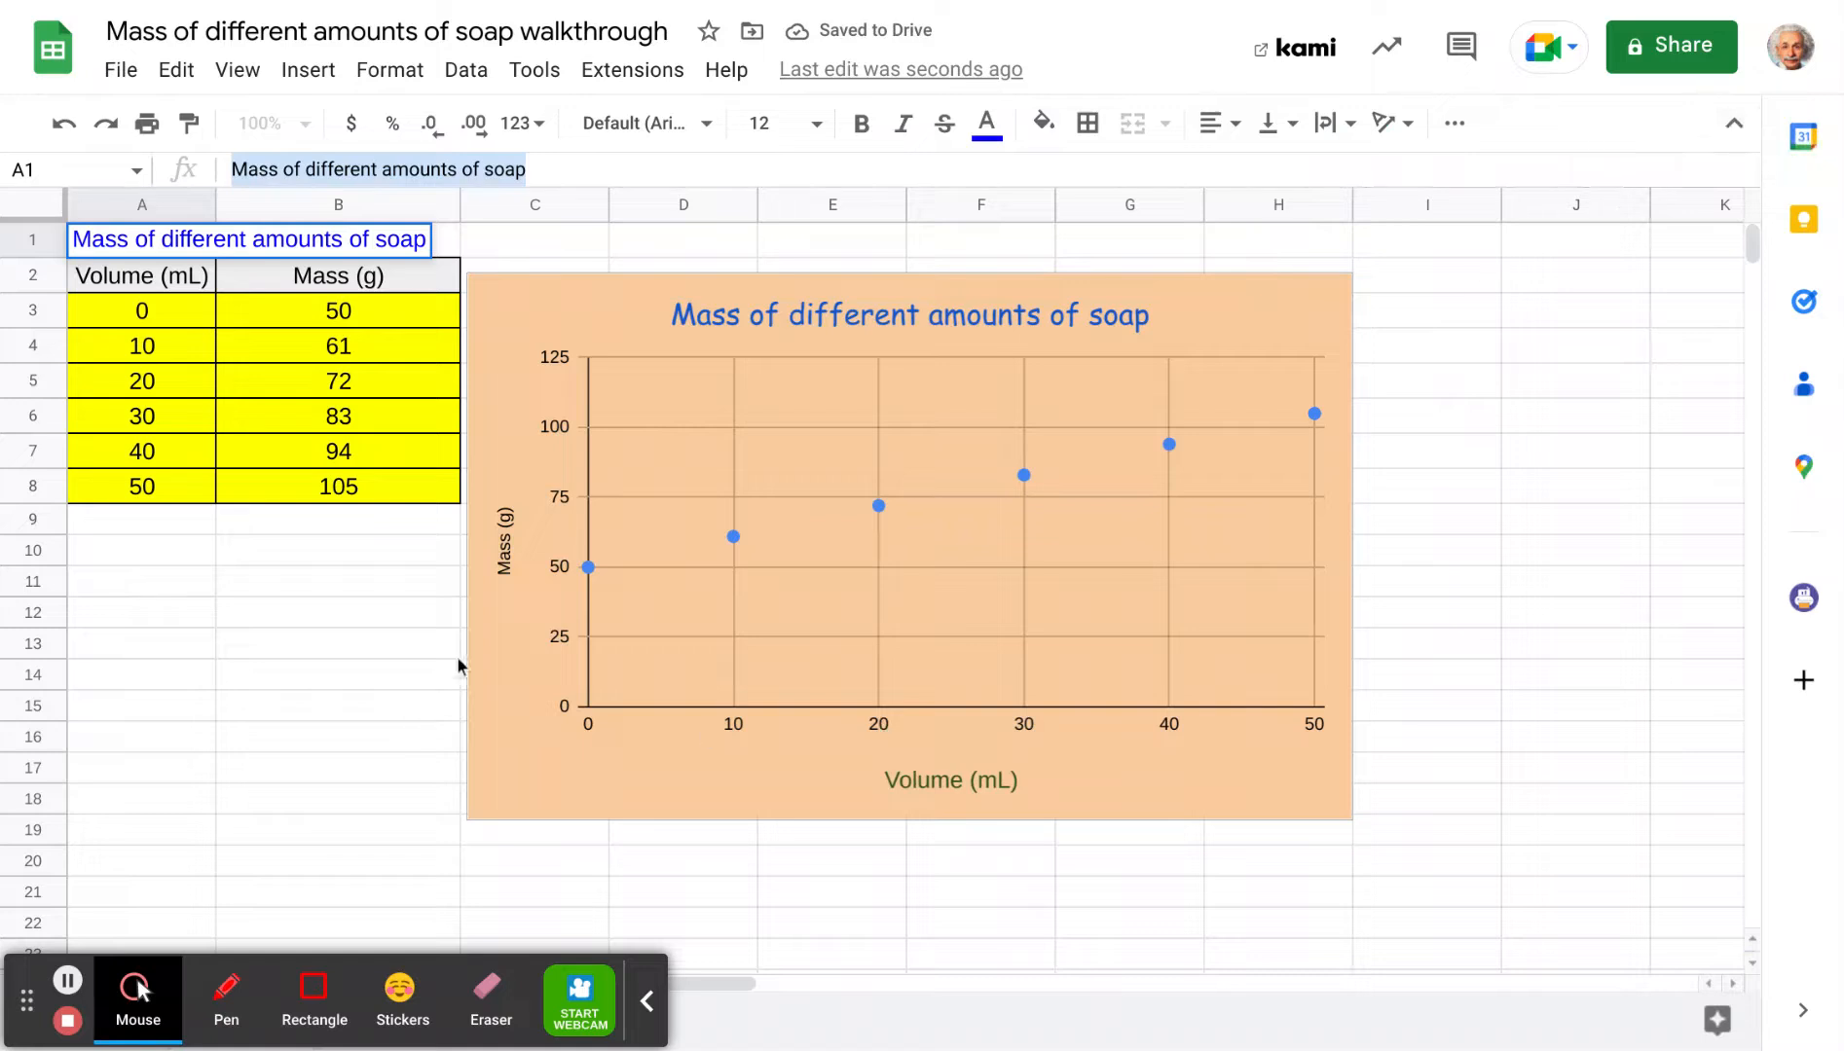
- Open the vertical axis title "Mass (g)" for editing and color its text dark green
double_click(504, 559)
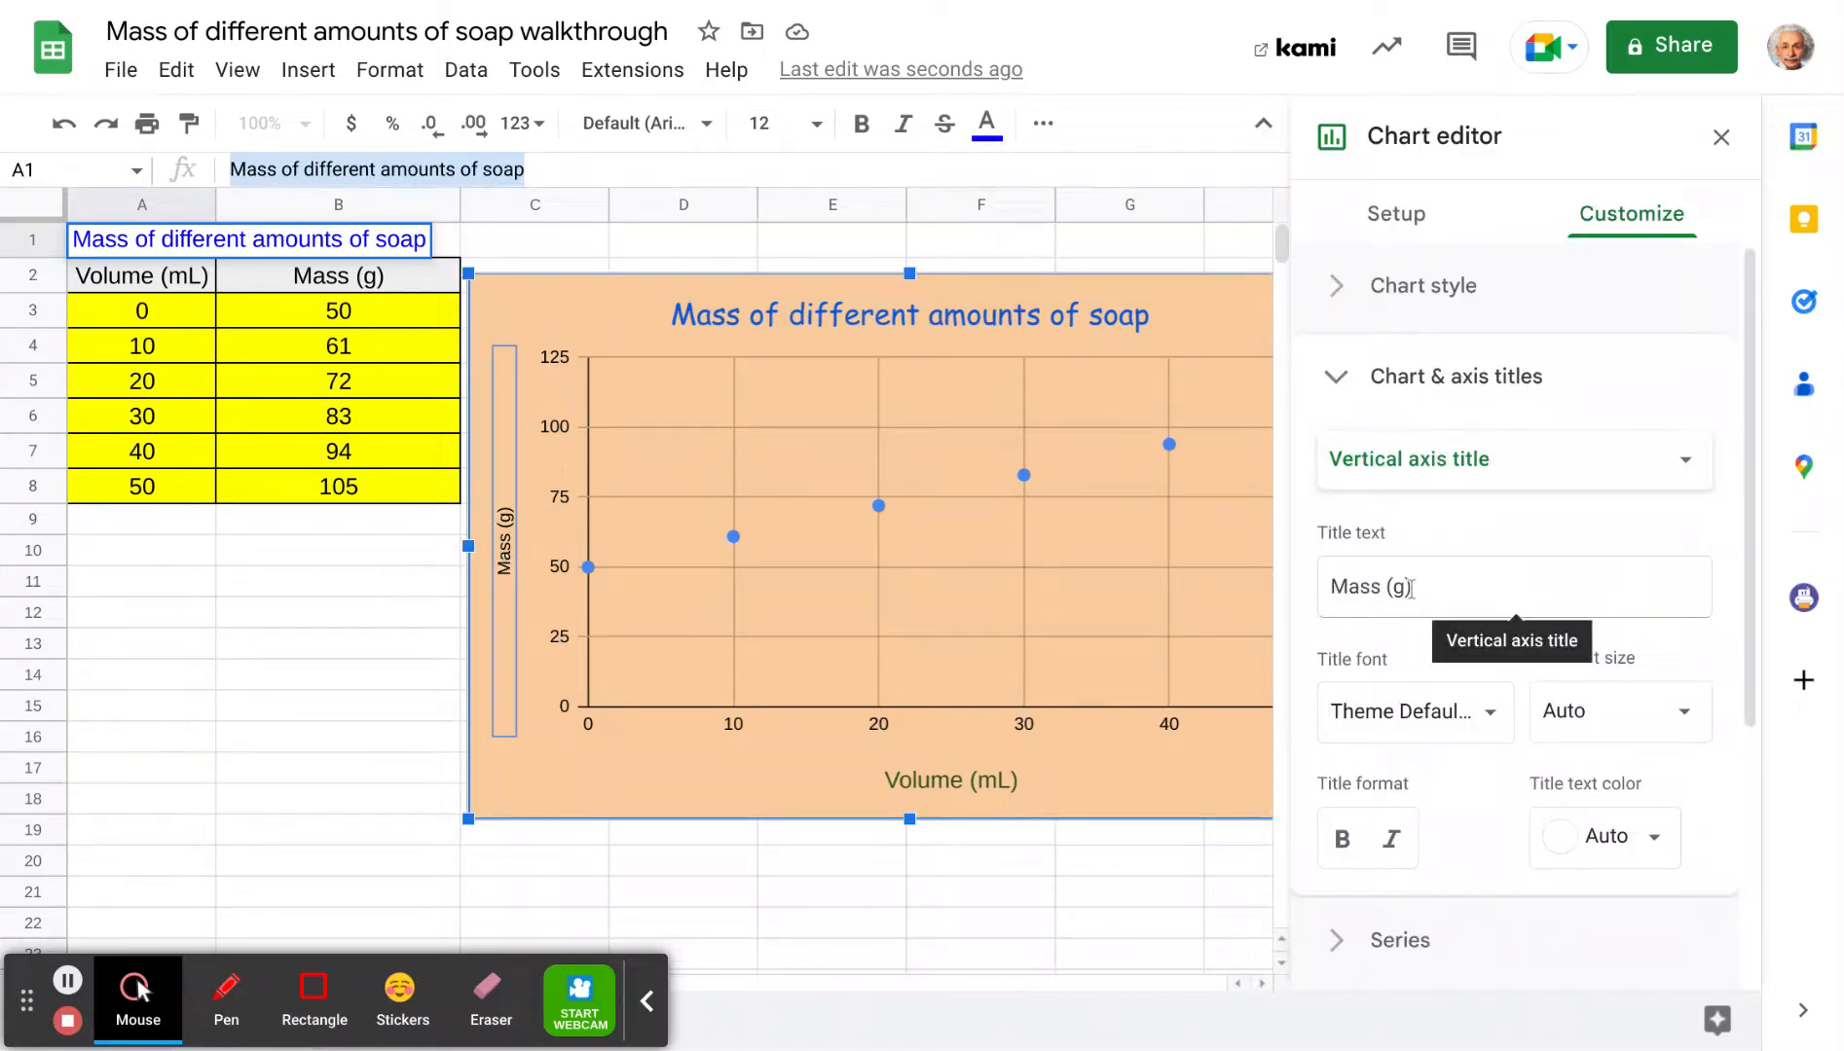
left_click(1650, 851)
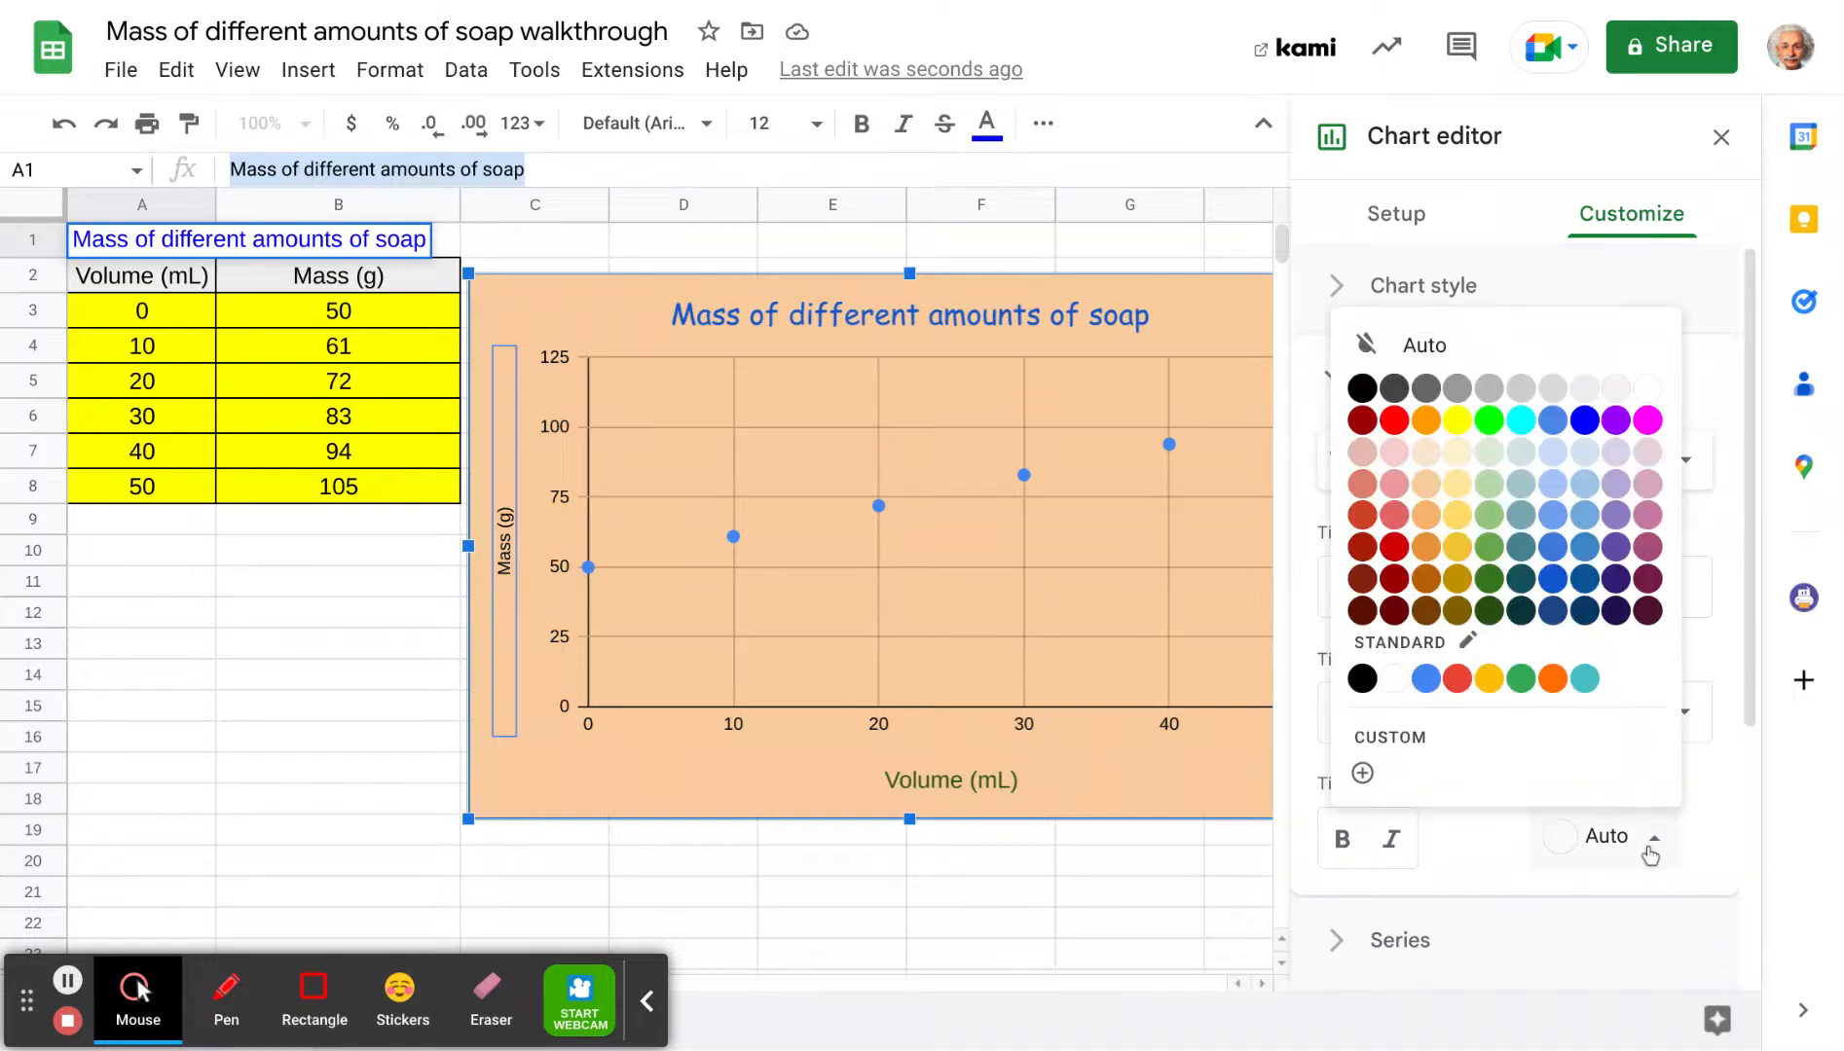
left_click(1488, 580)
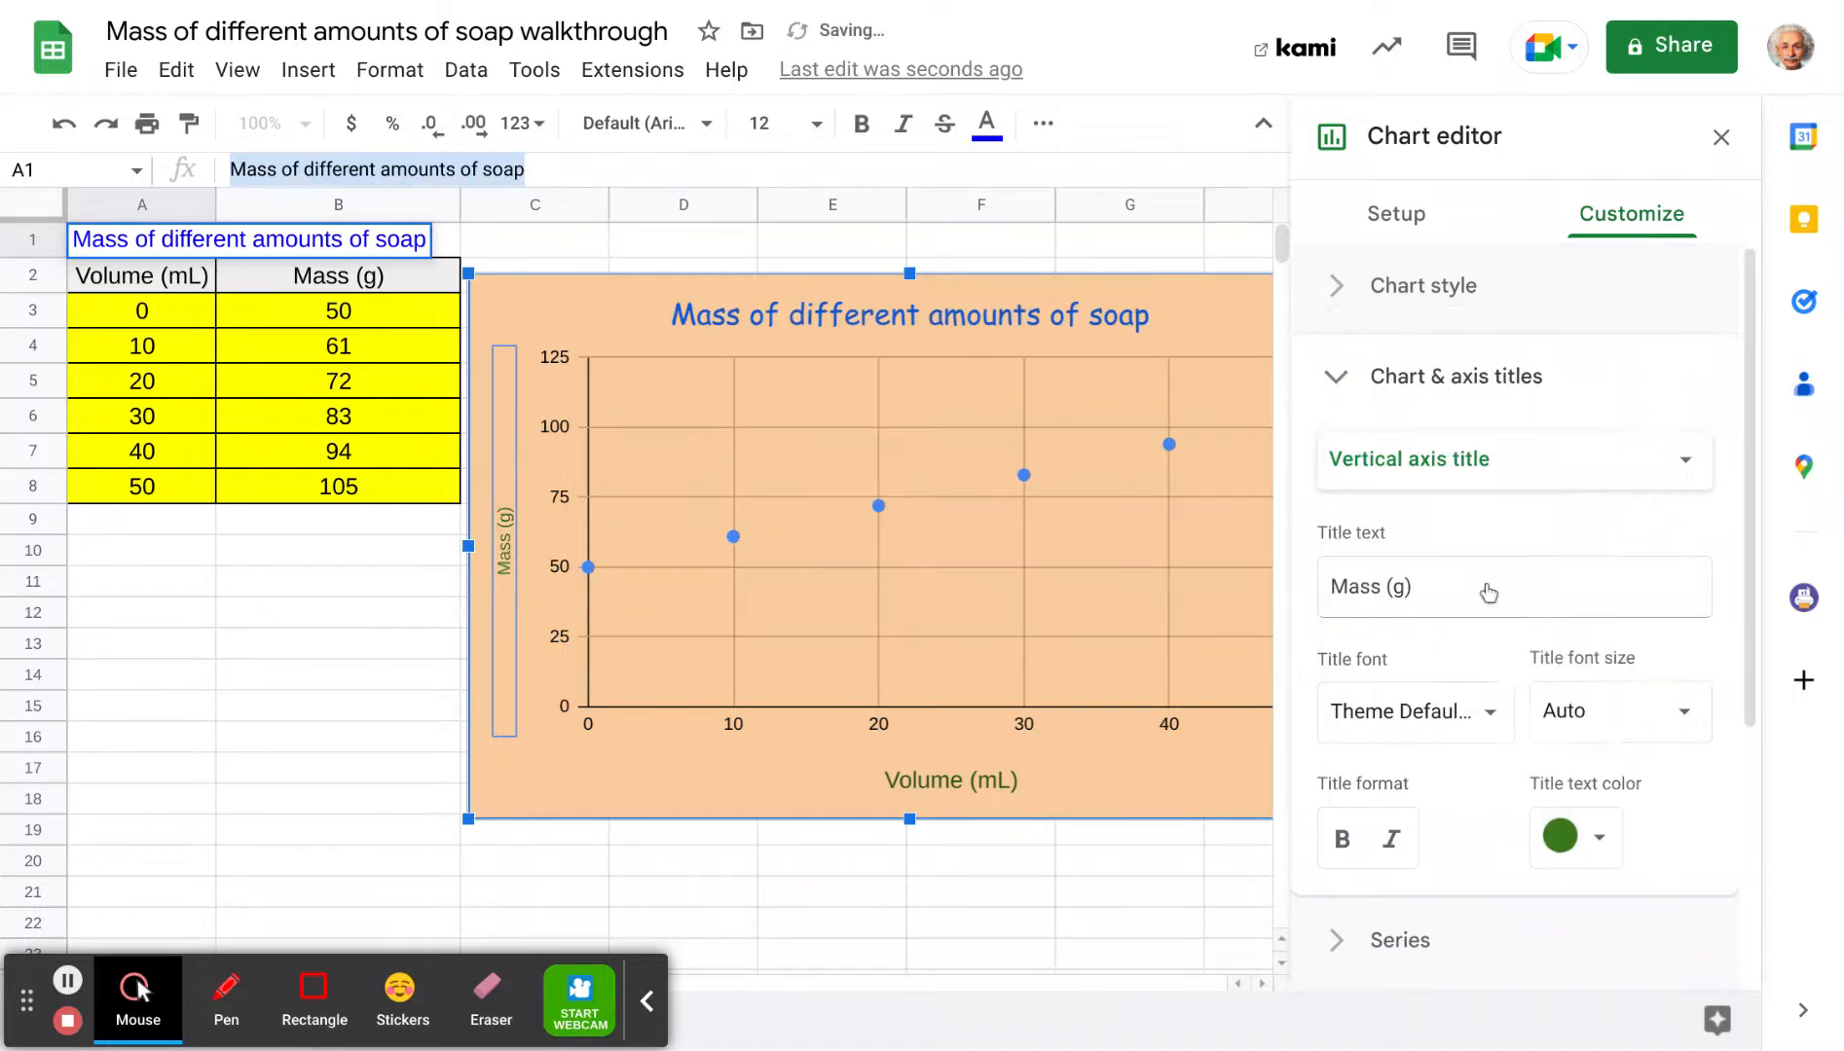
- Set the vertical axis title's font size to 16 and its font to Sans Serif
left_click(1694, 712)
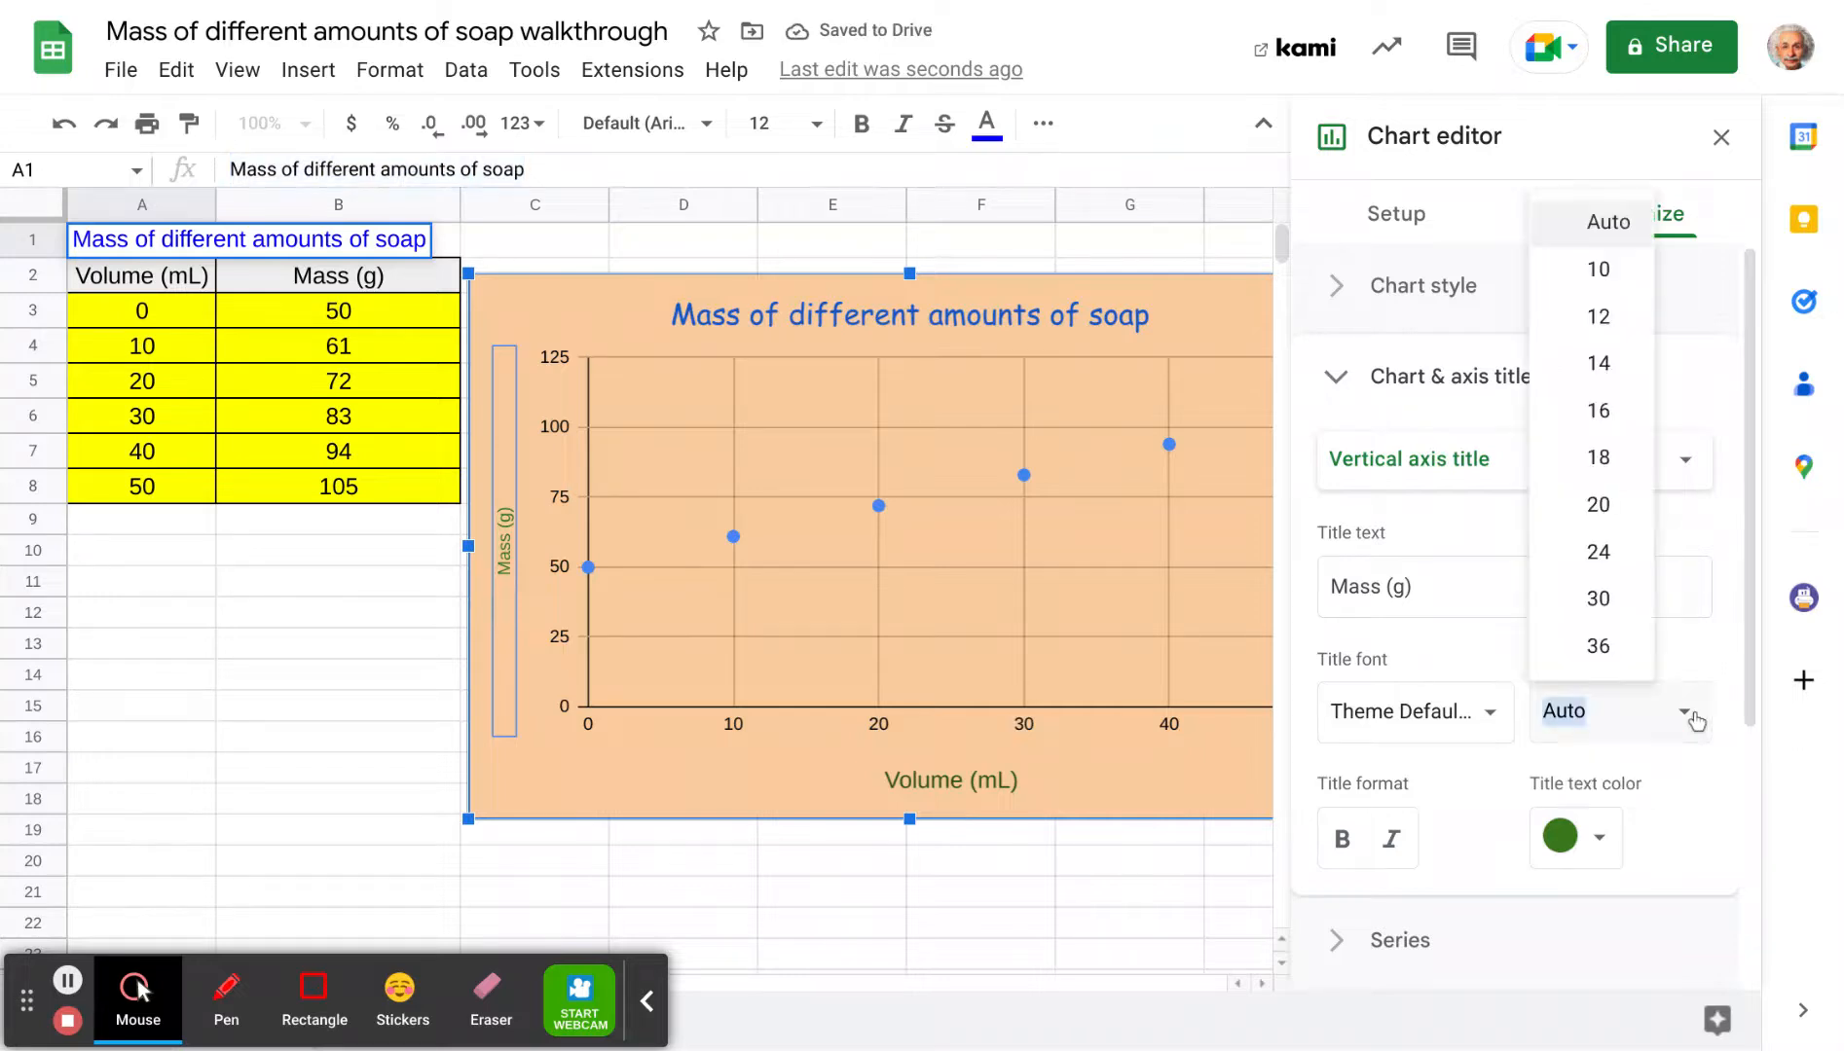
left_click(1601, 420)
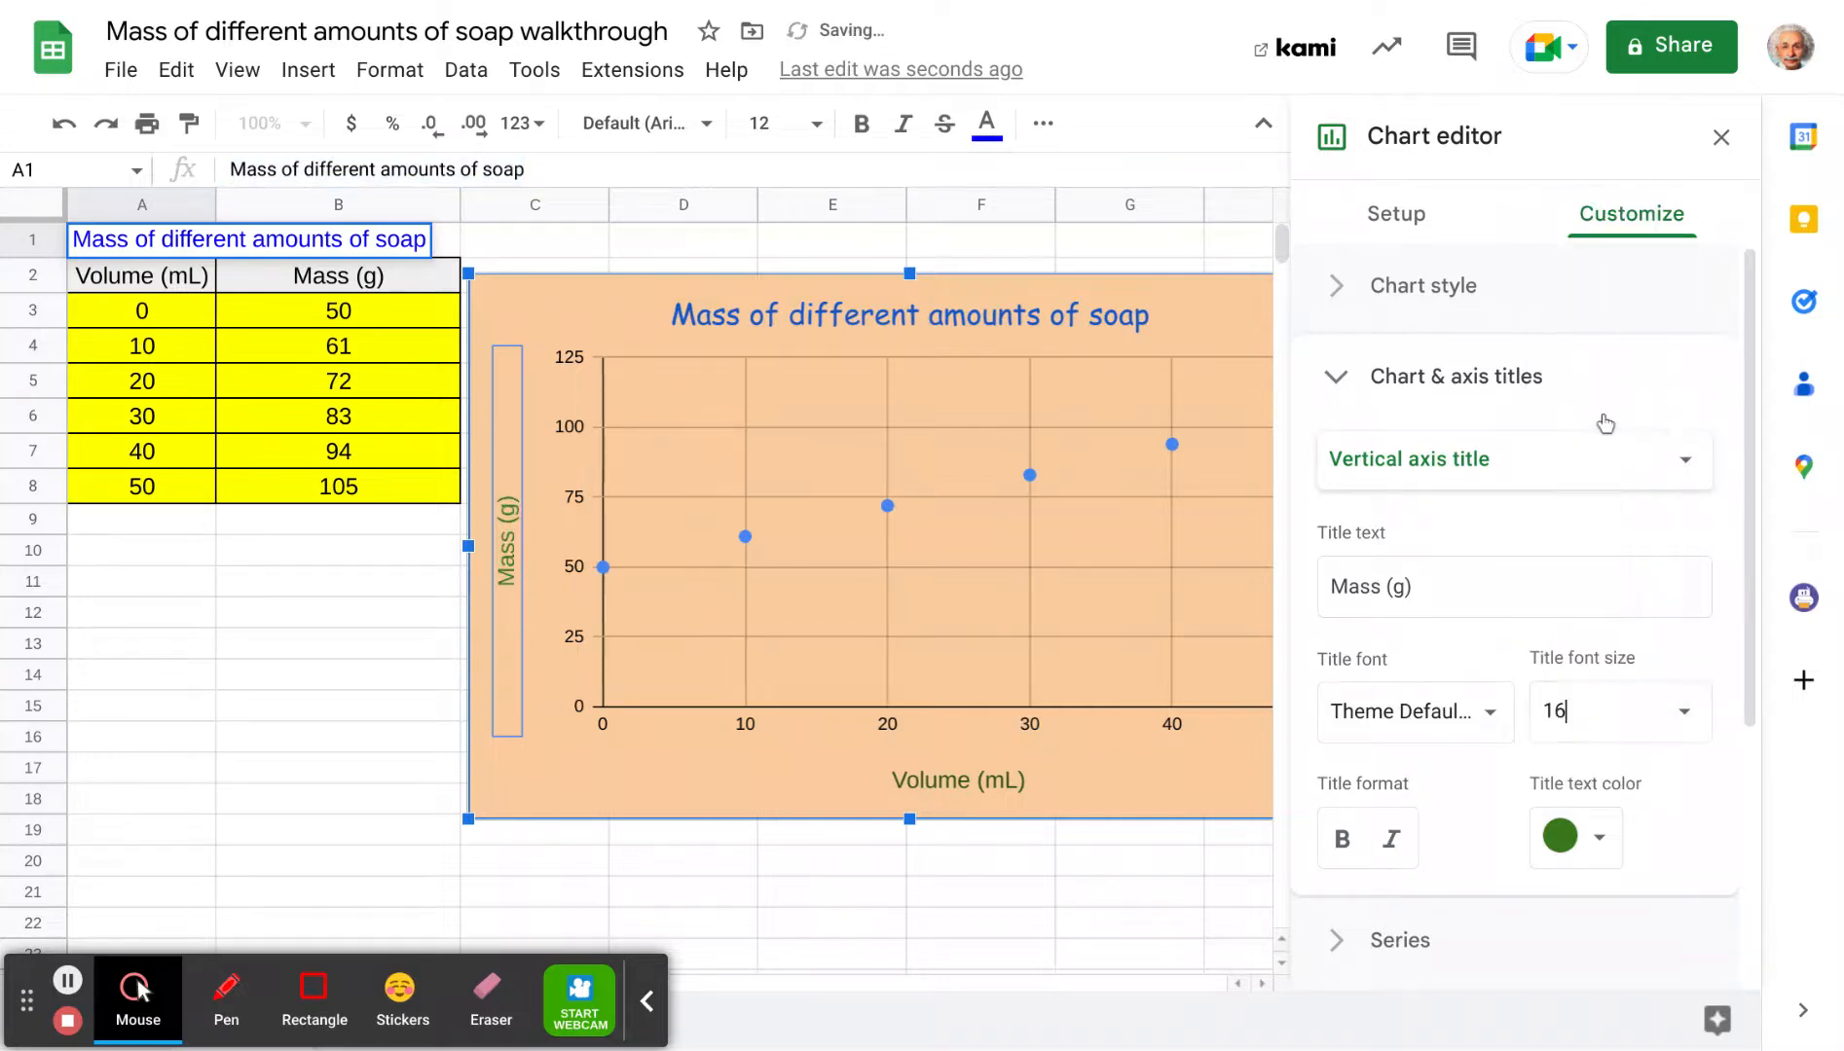
left_click(1477, 725)
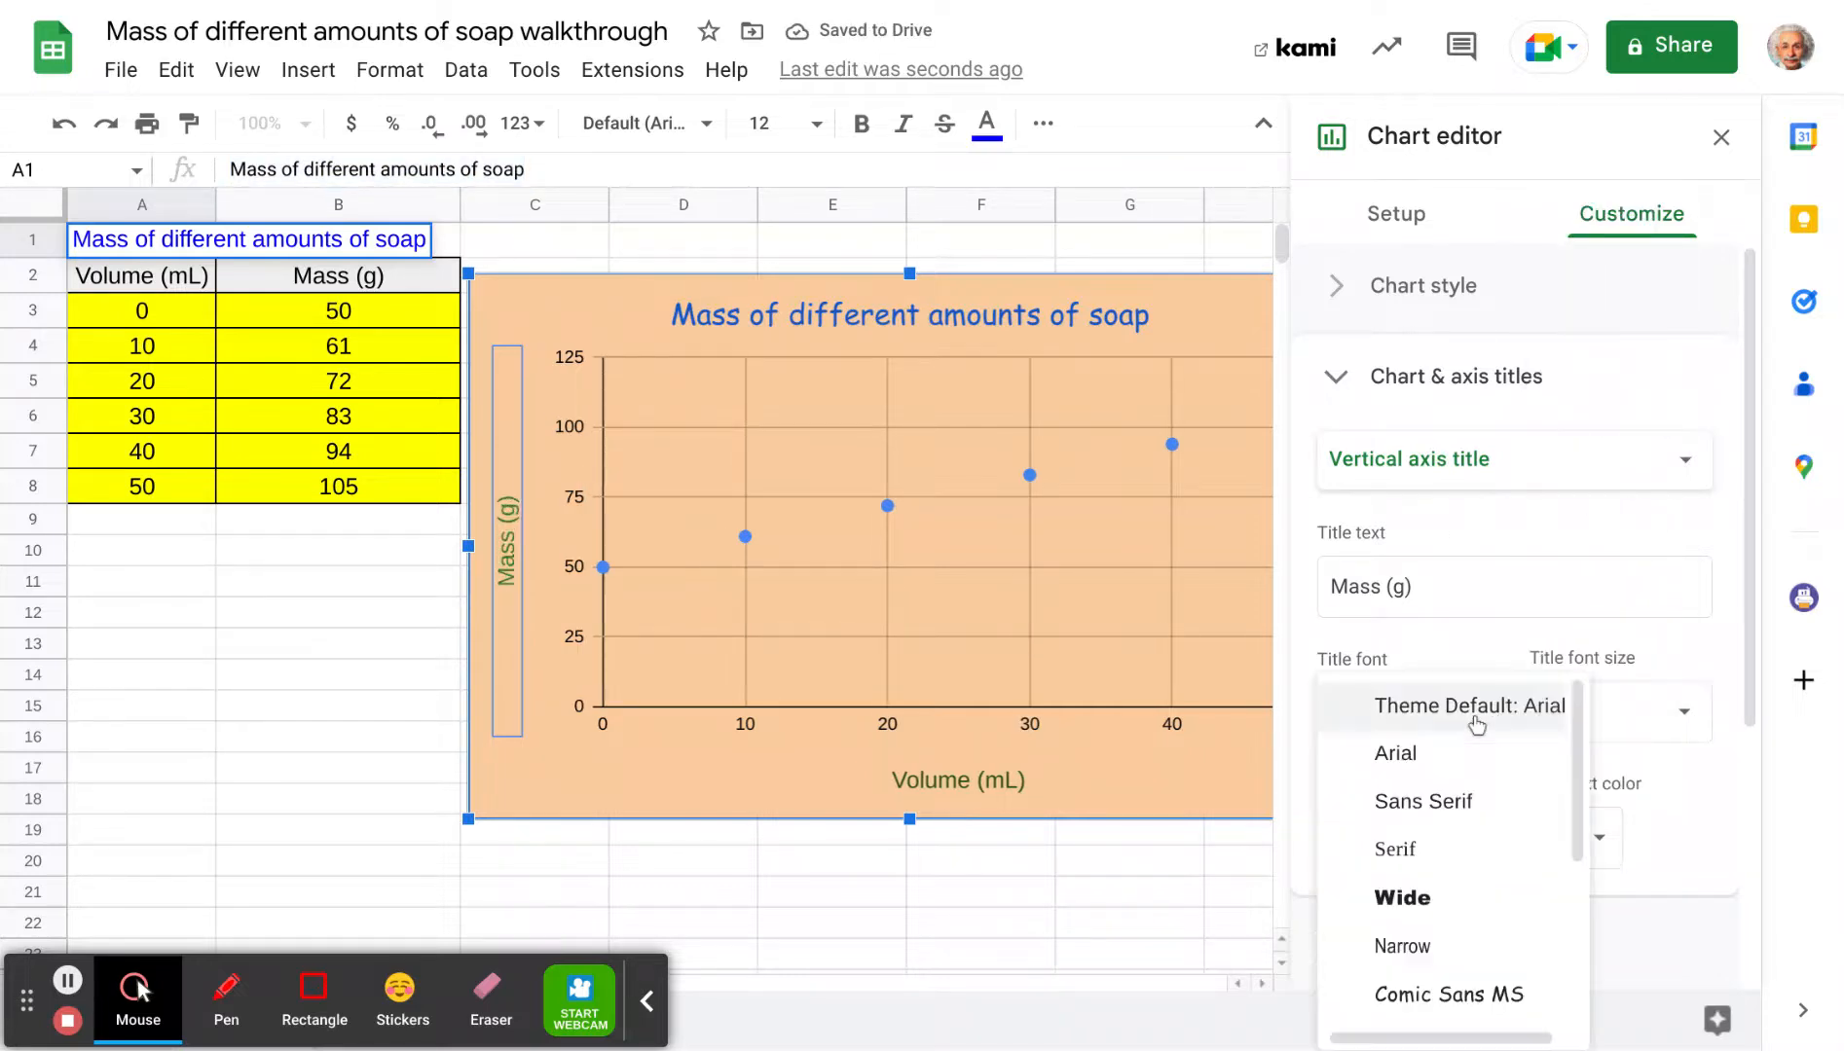
left_click(1432, 808)
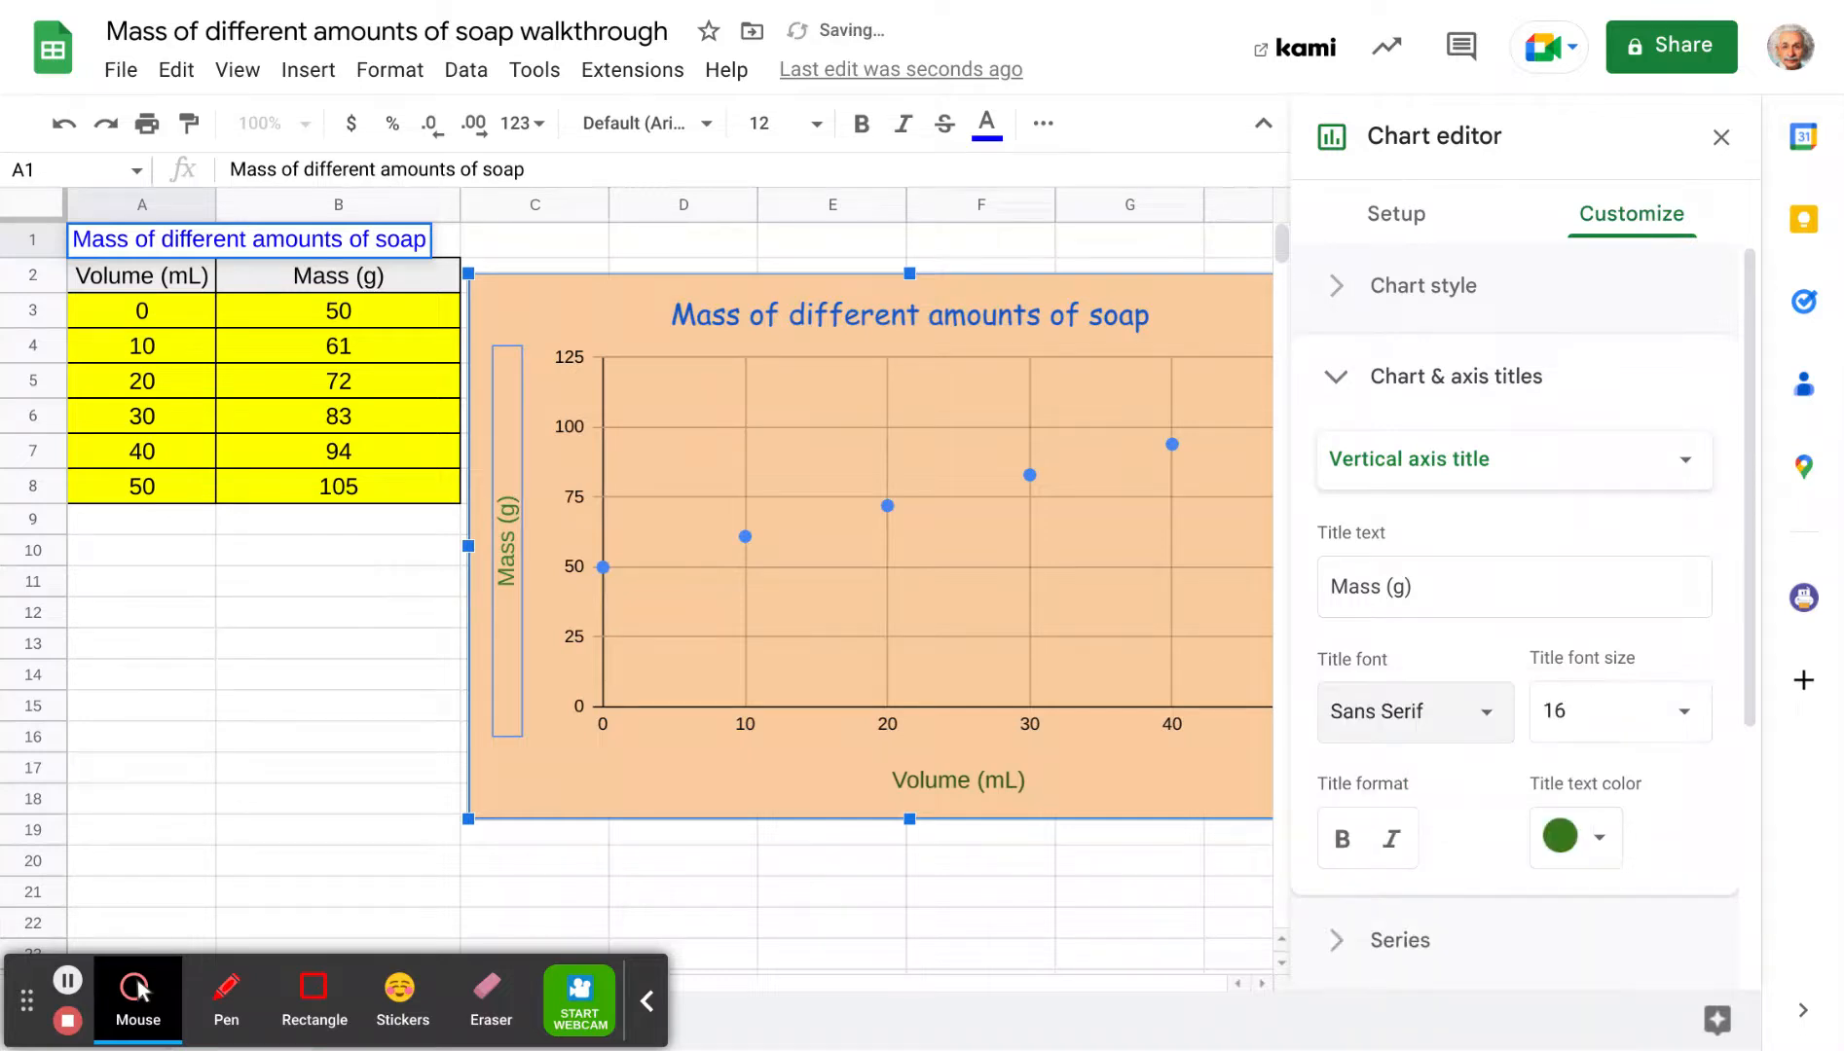
- Format the Mass (g) series so its data points are triangles with a point size of 10px
left_click_drag(1745, 705, 1754, 829)
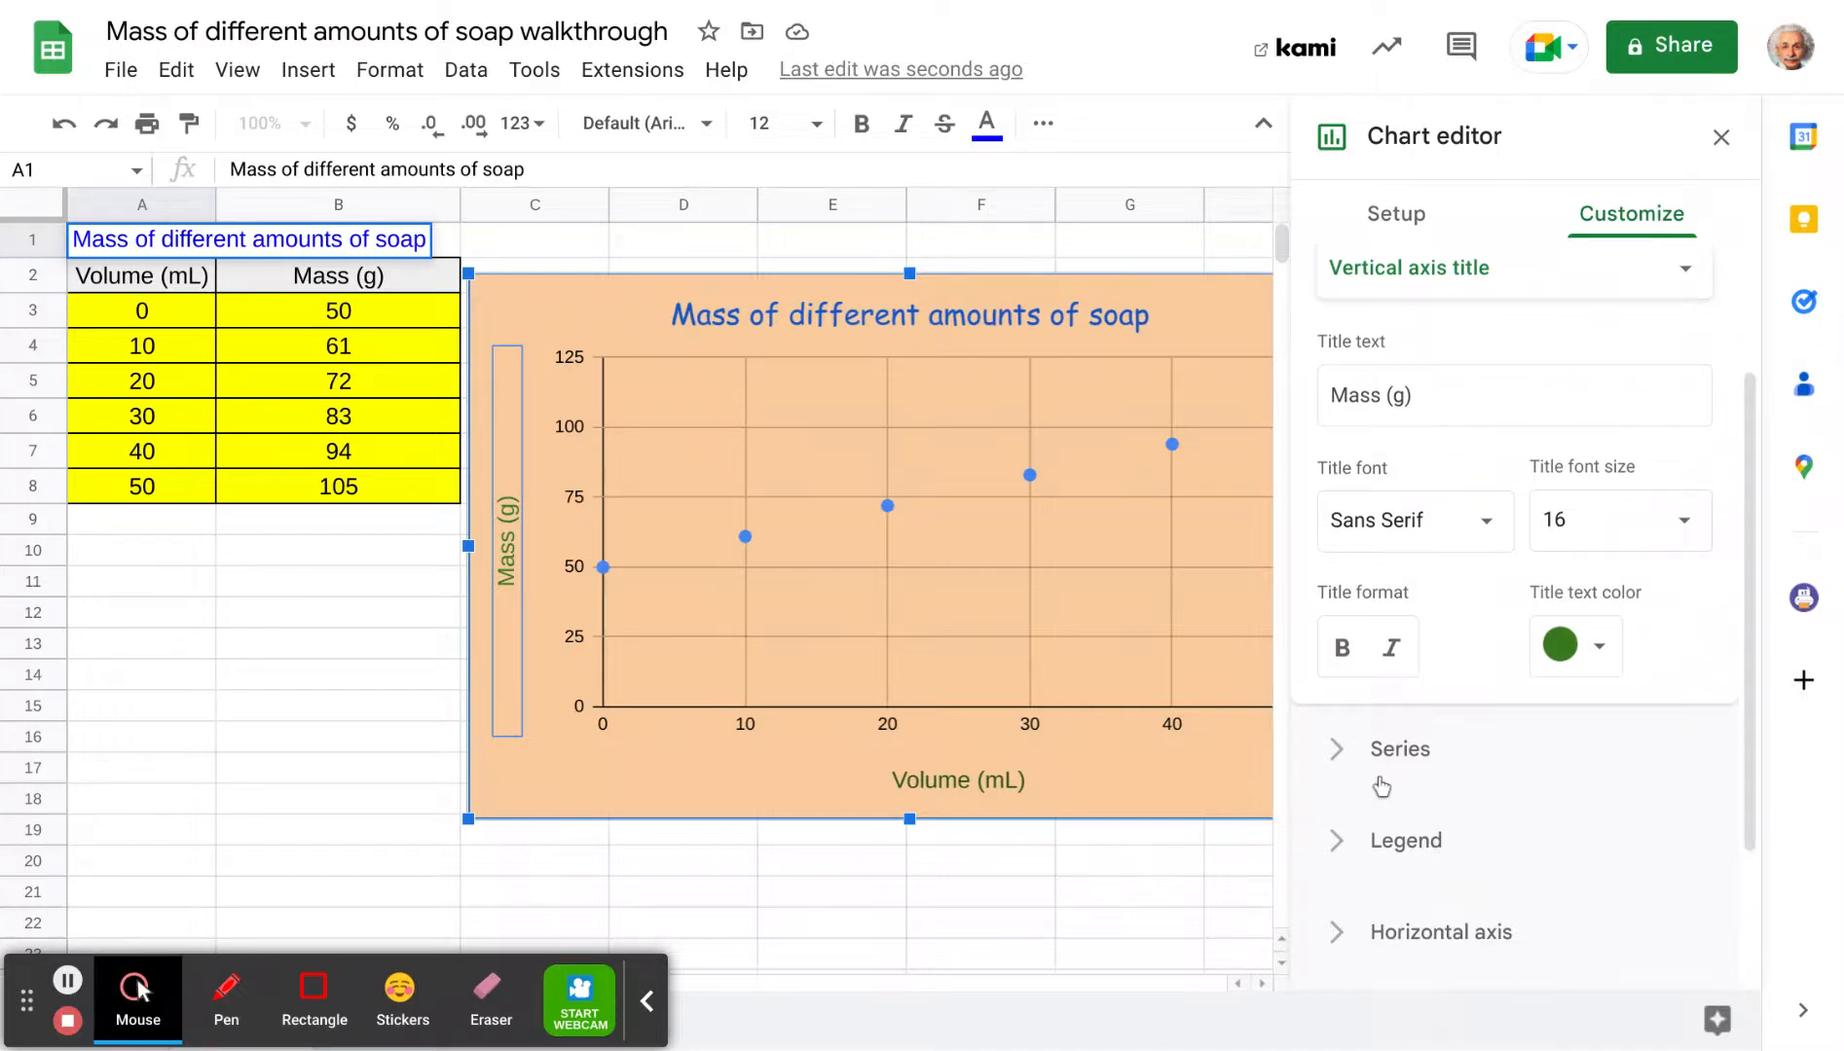
left_click(1339, 763)
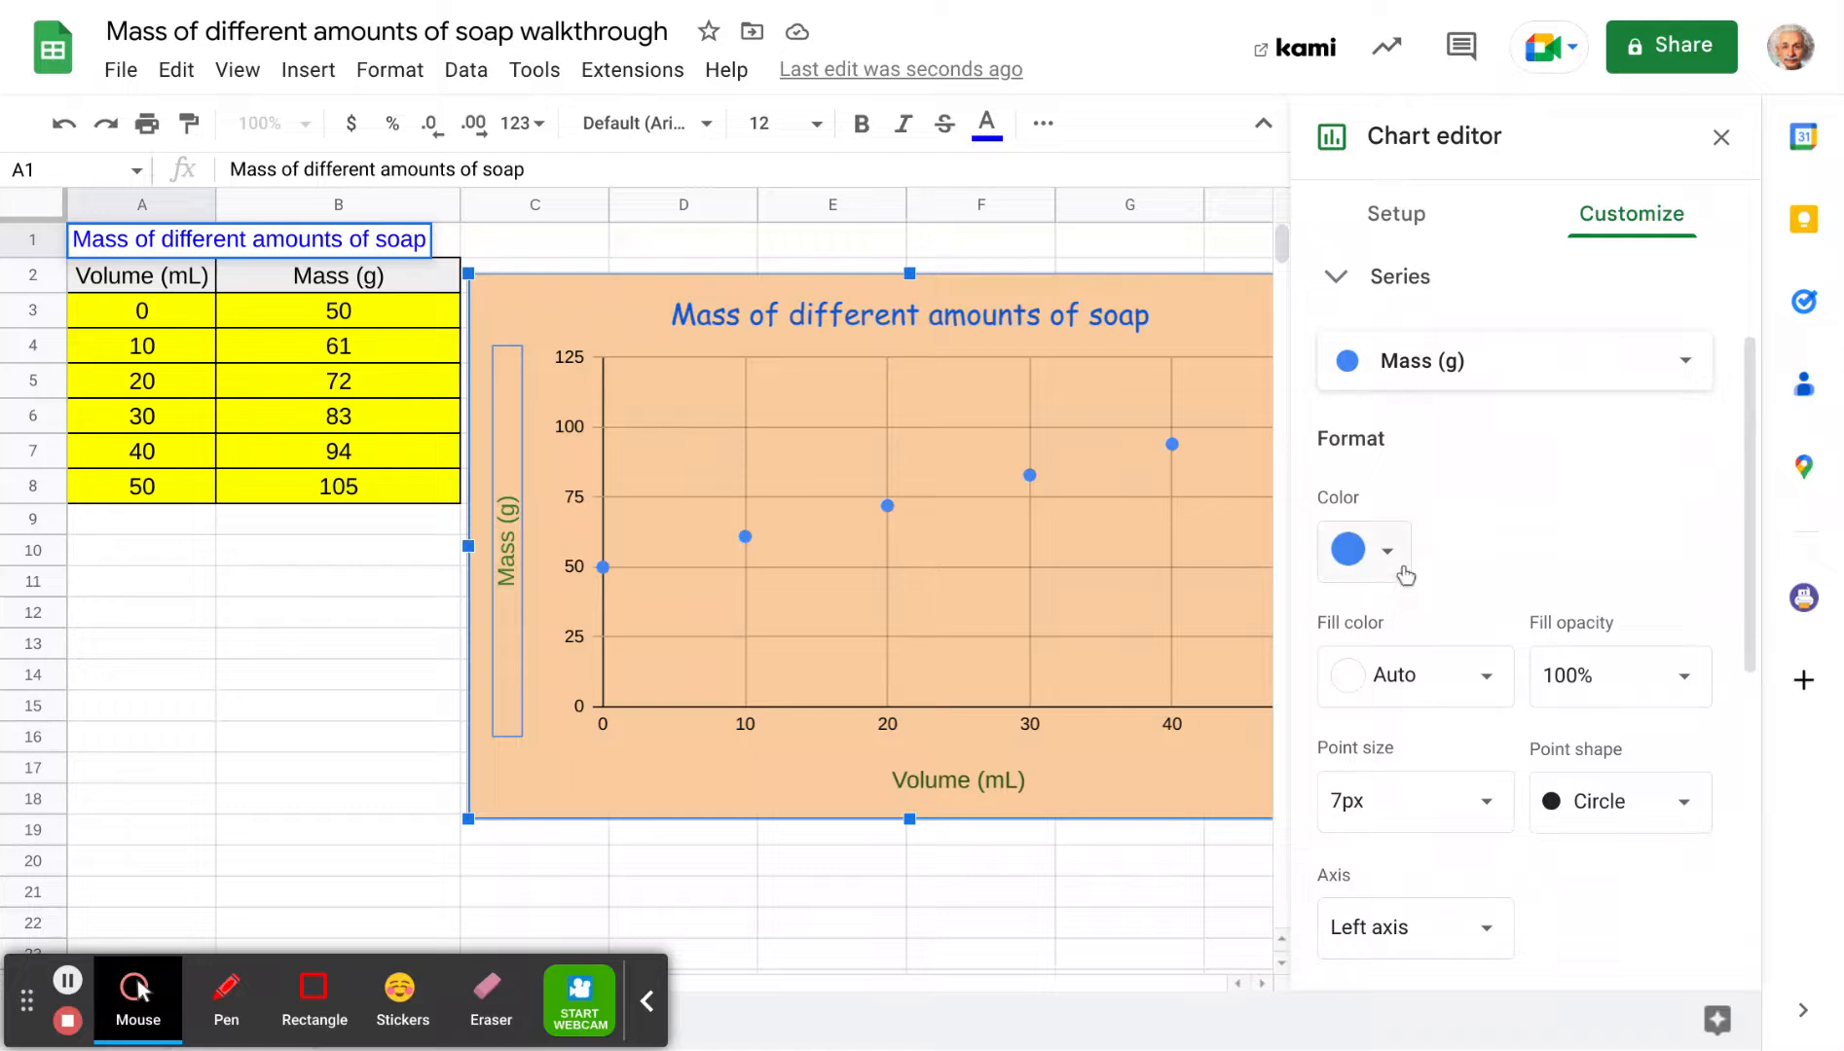
left_click(1489, 804)
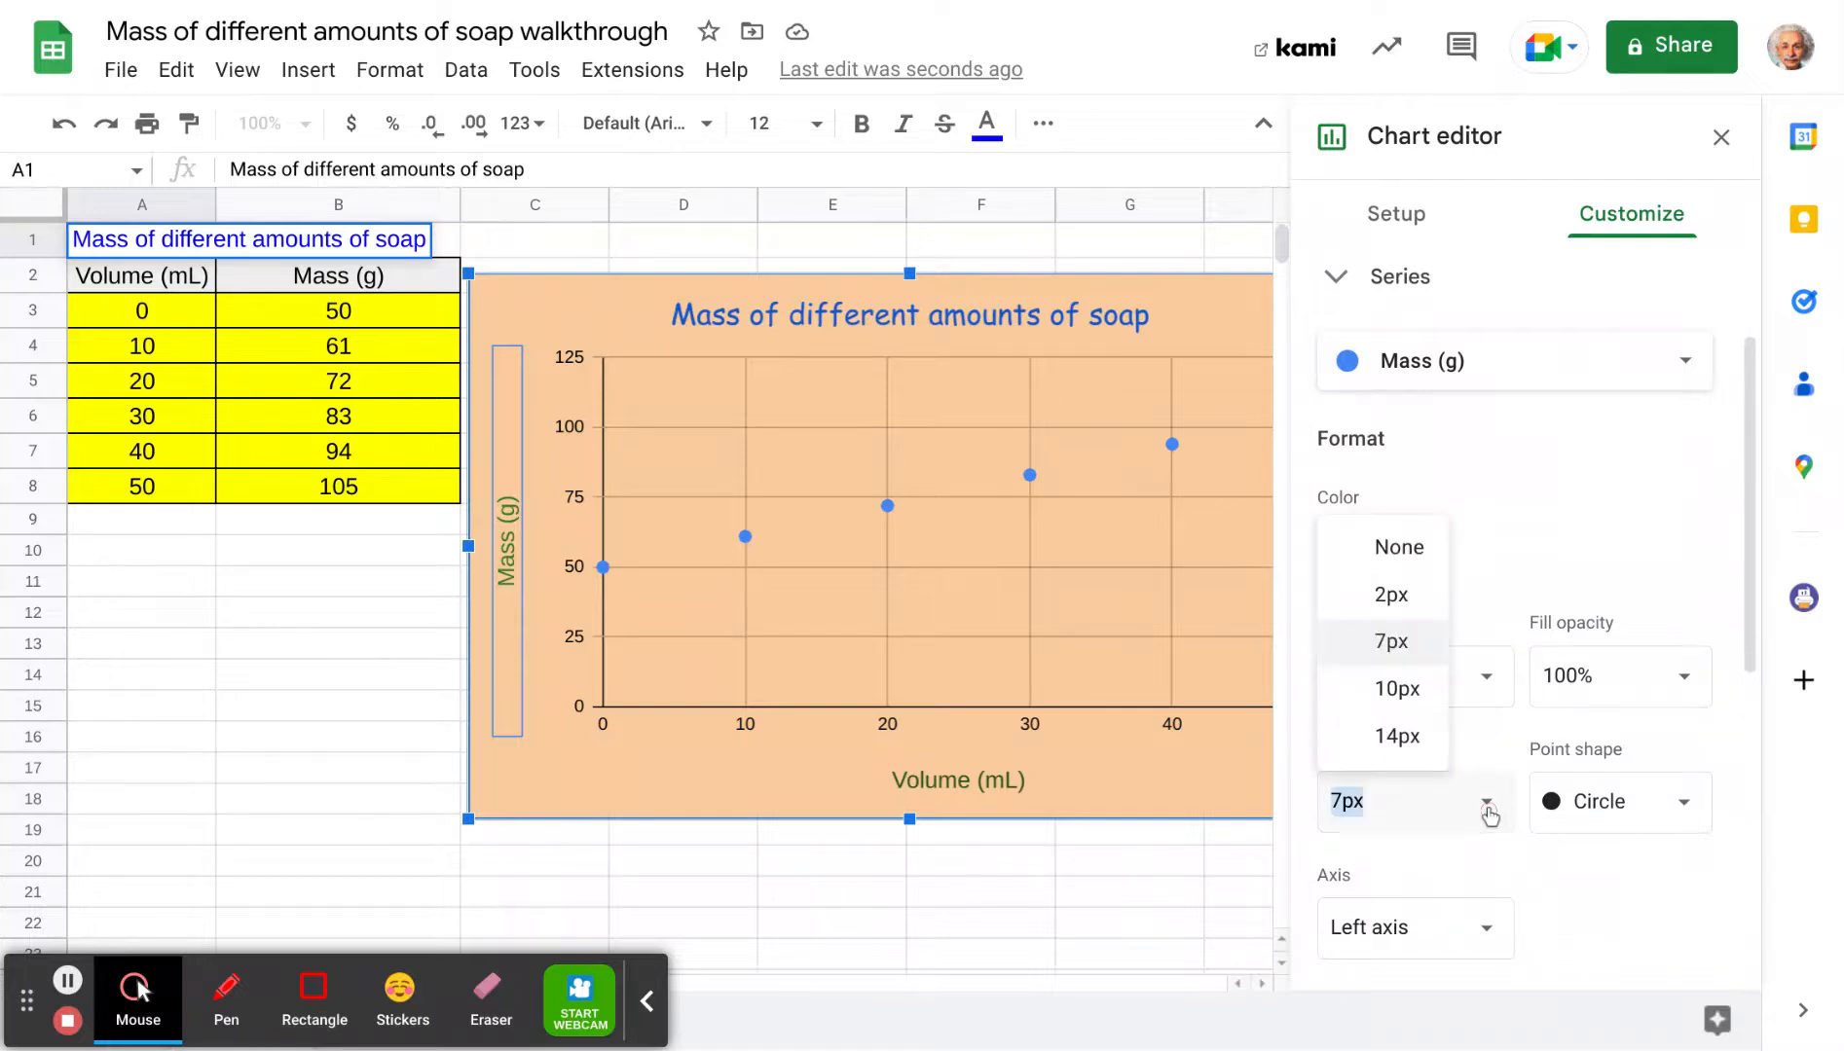
left_click(1694, 821)
left_click(1661, 844)
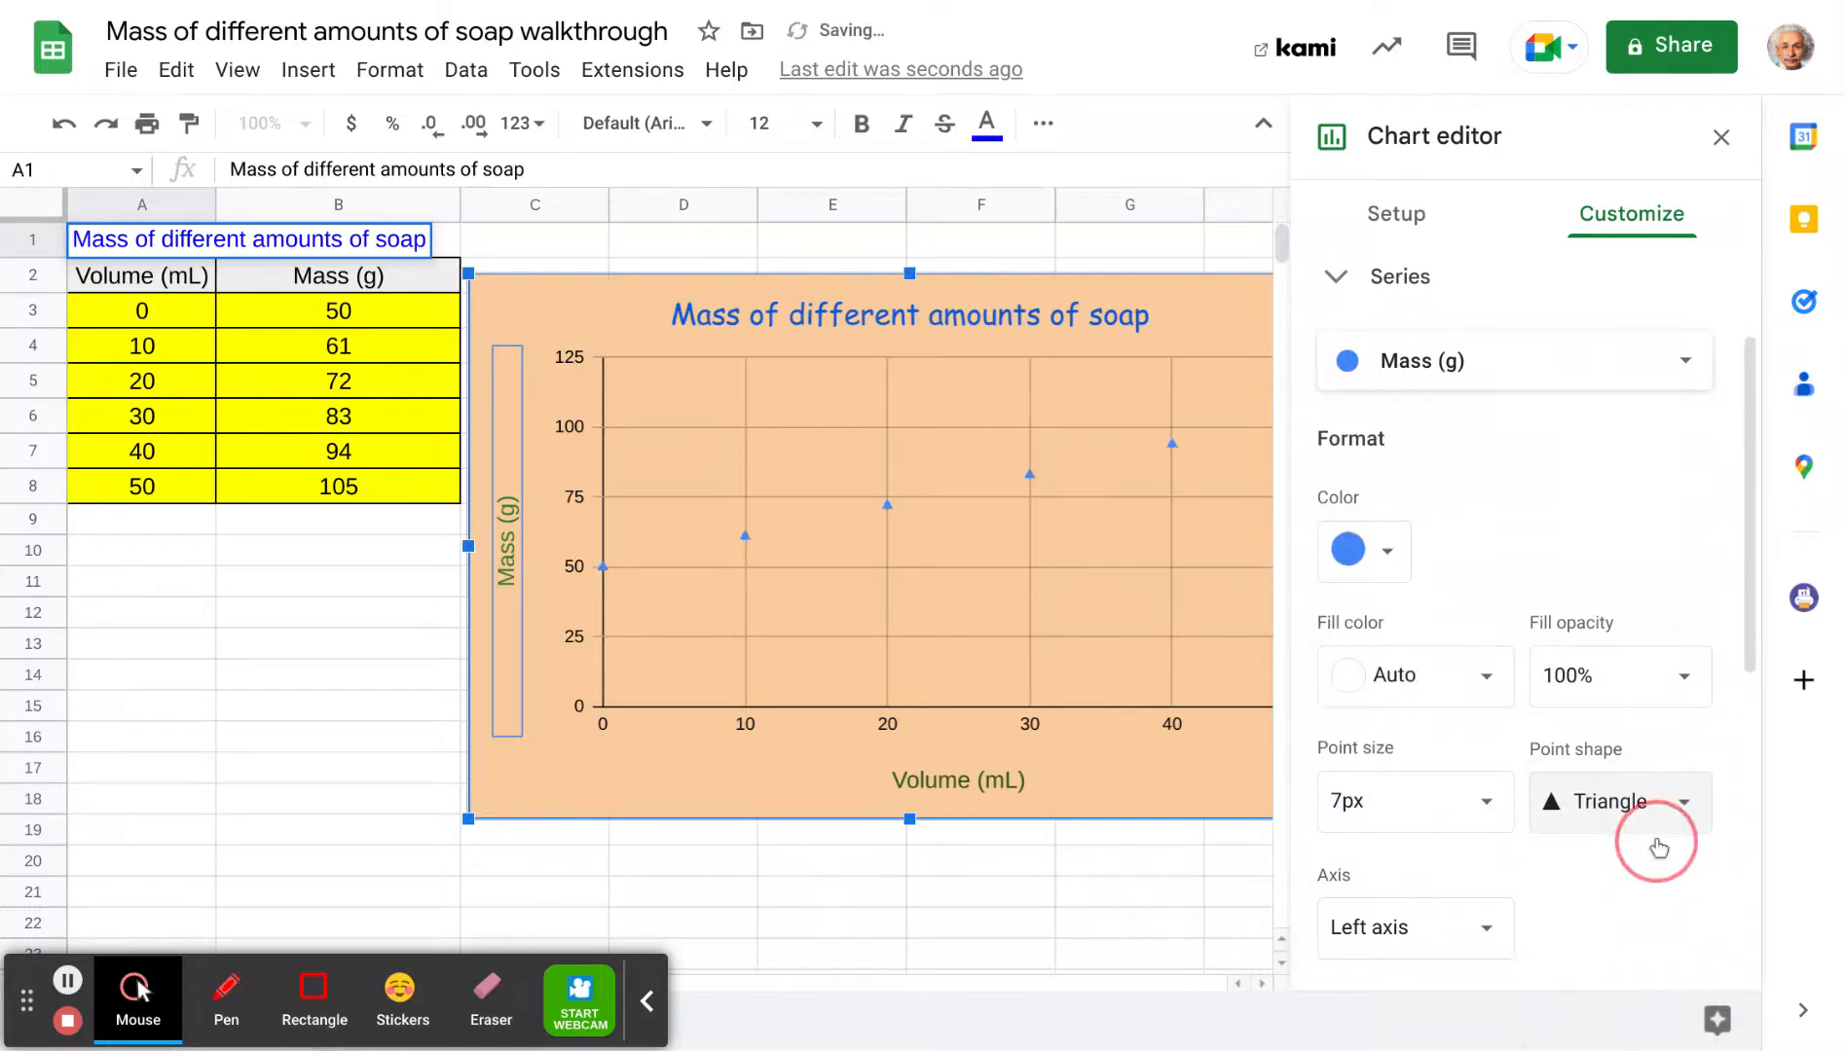
left_click(1485, 806)
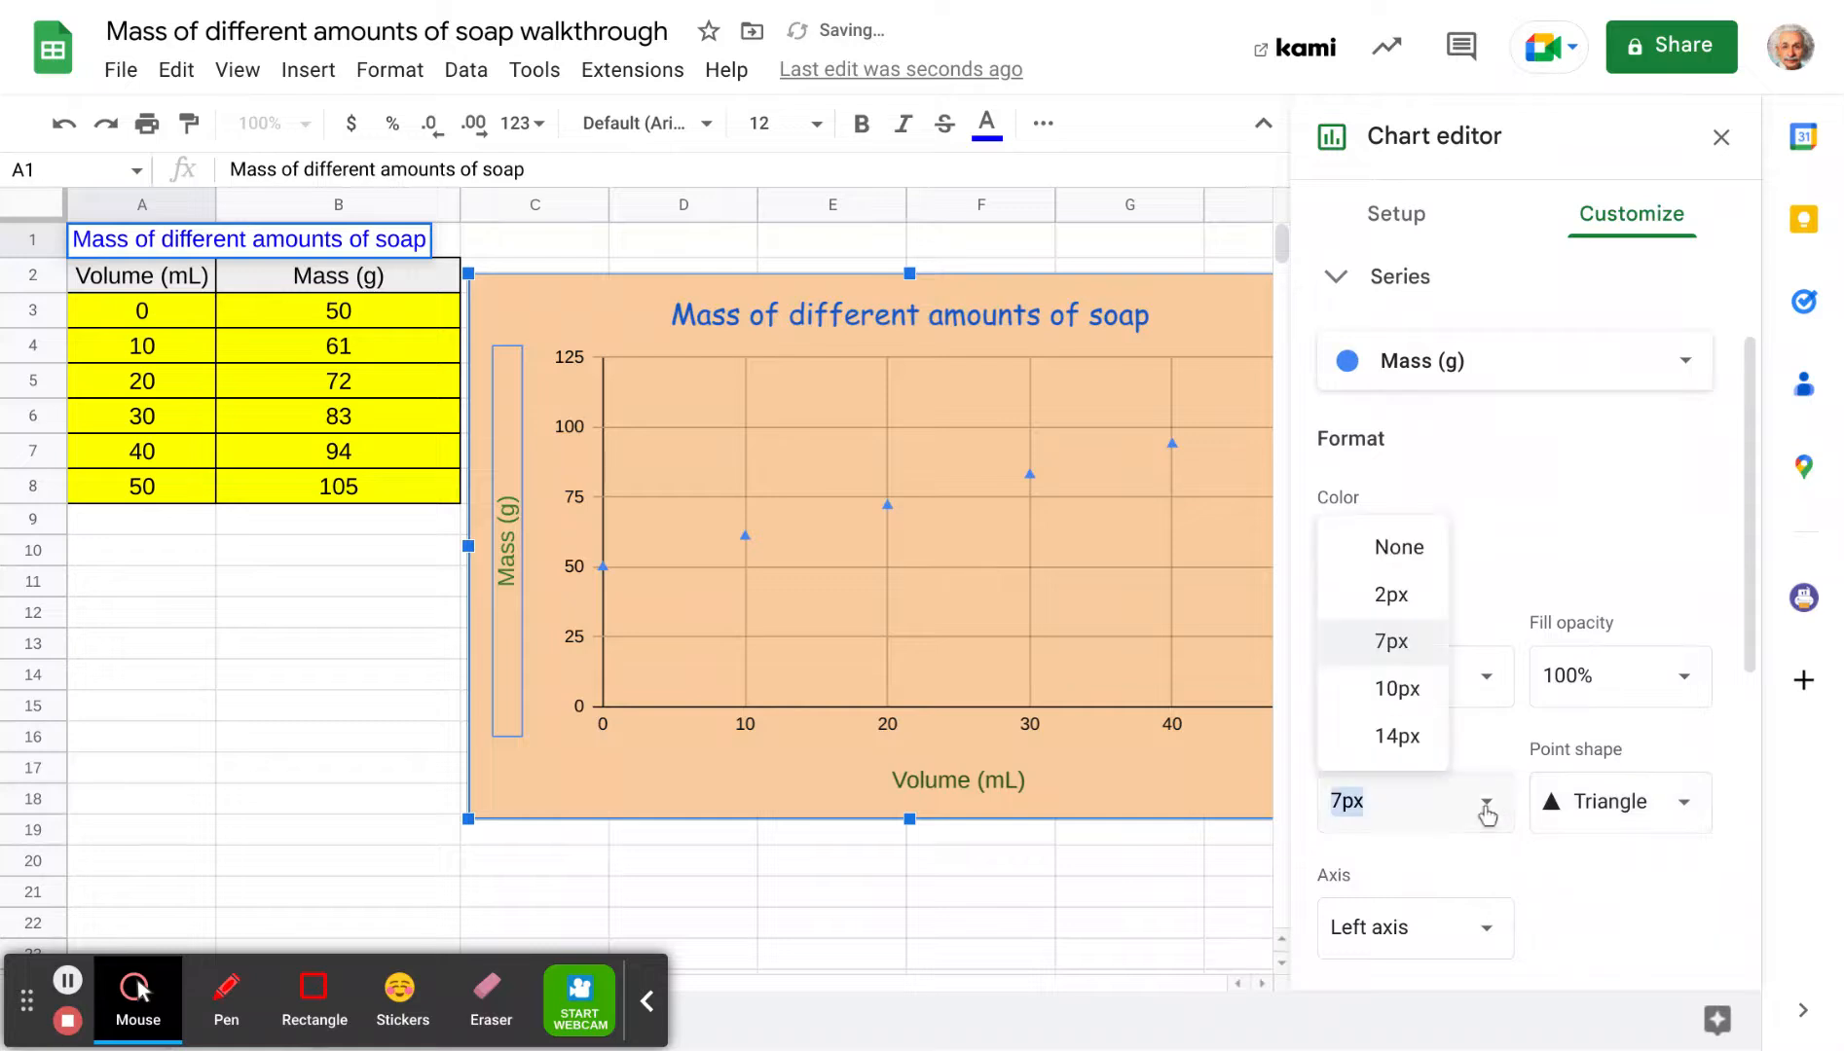
left_click(1416, 706)
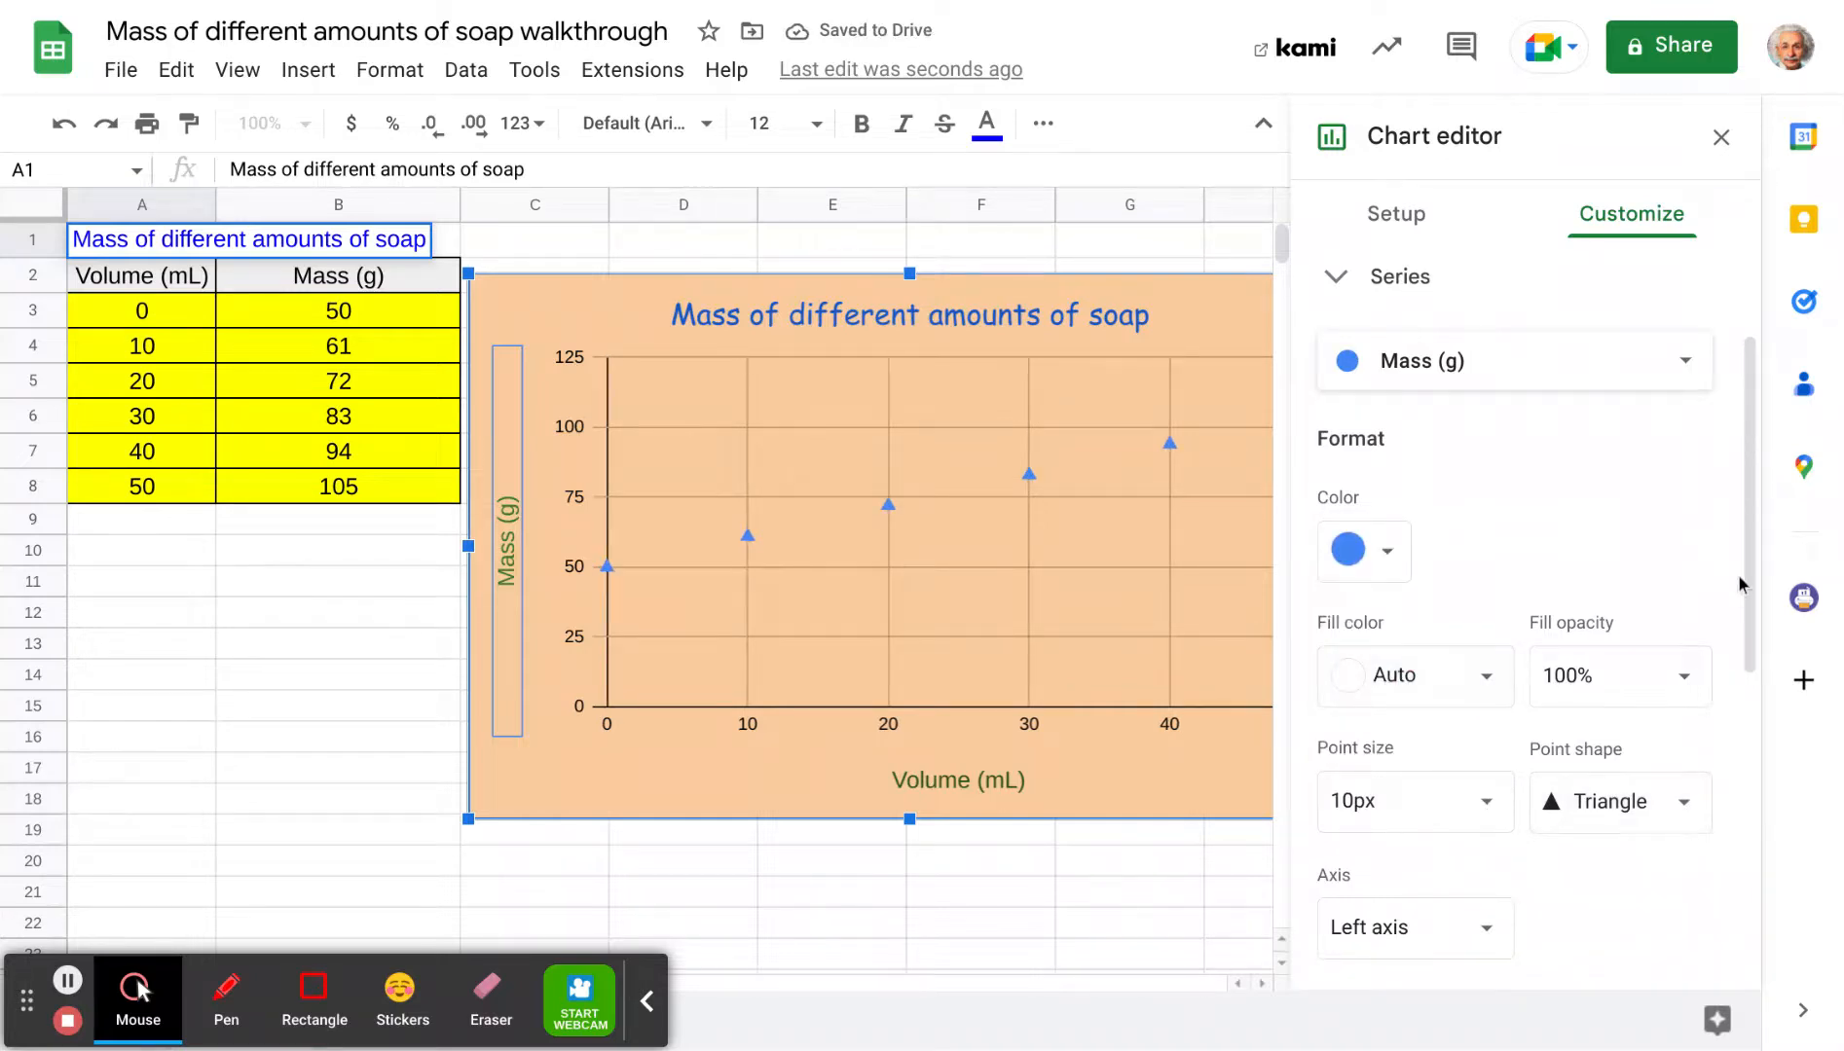
- Add a trendline to the Mass (g) series of the scatter chart
left_click_drag(1750, 595, 1758, 678)
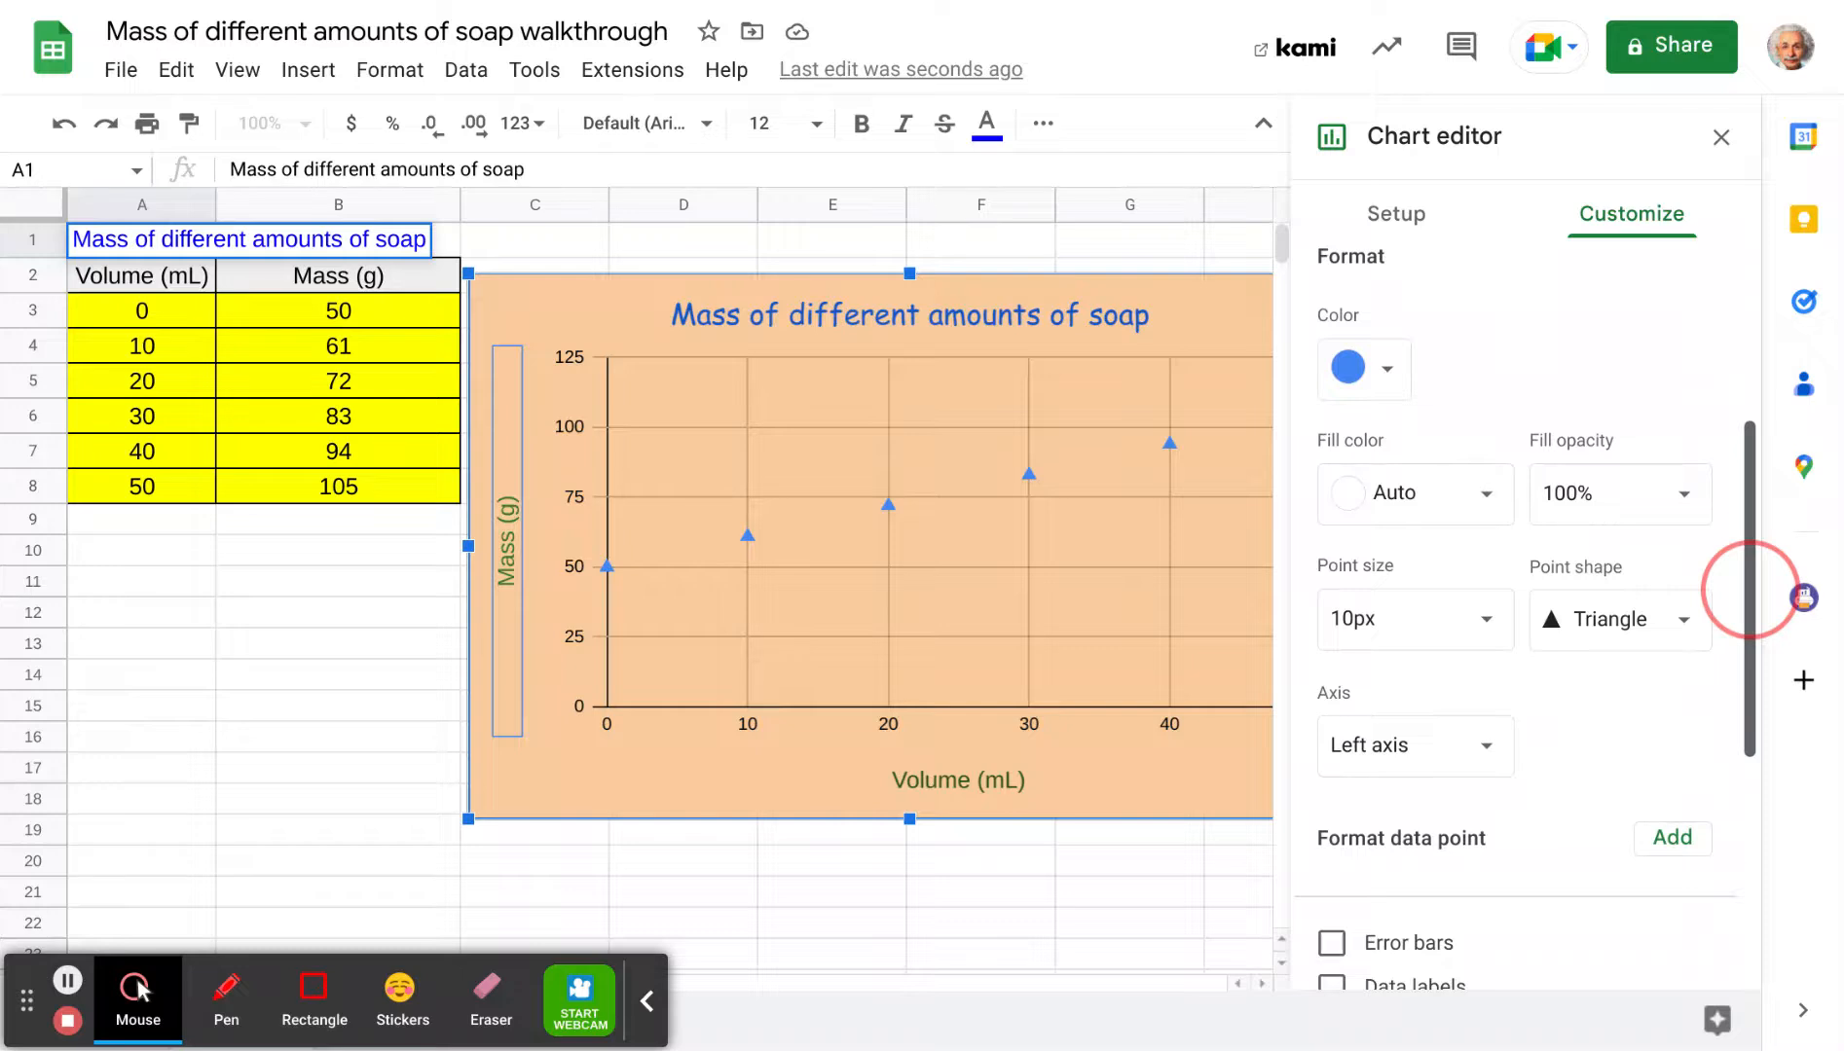
left_click_drag(1758, 679, 1767, 725)
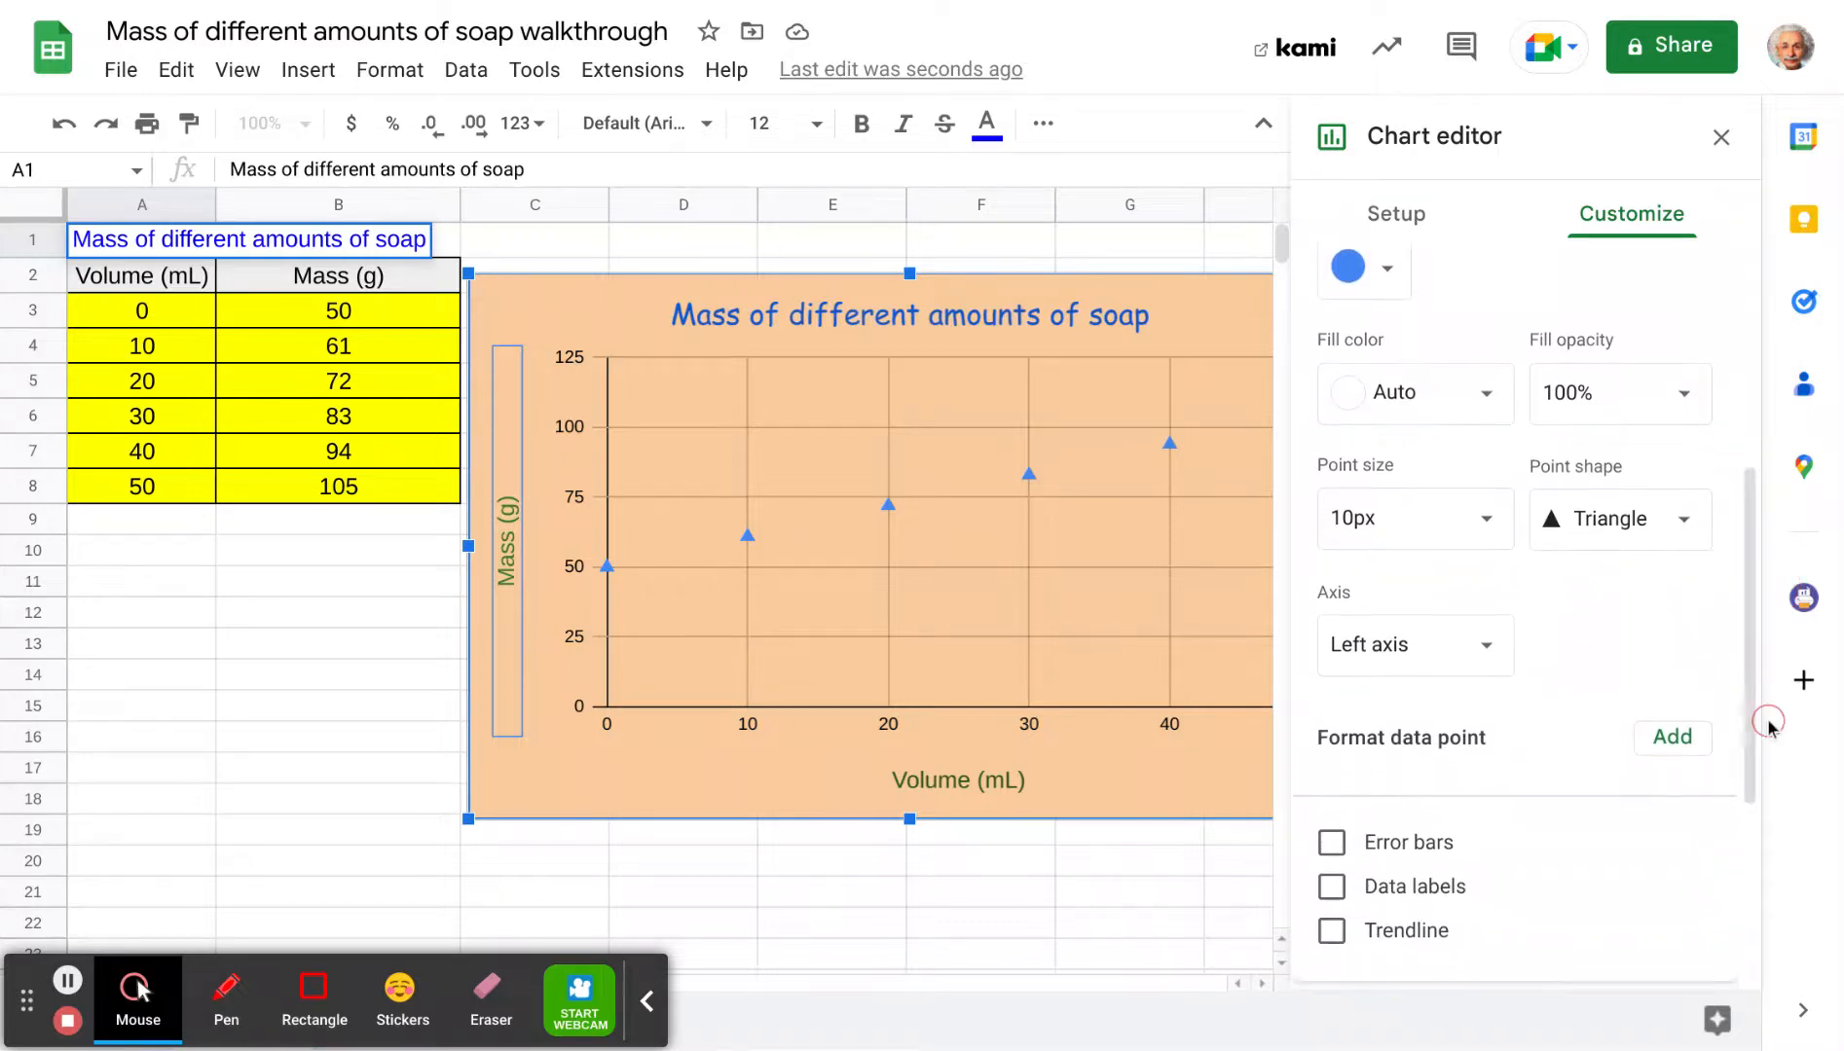
left_click(1330, 936)
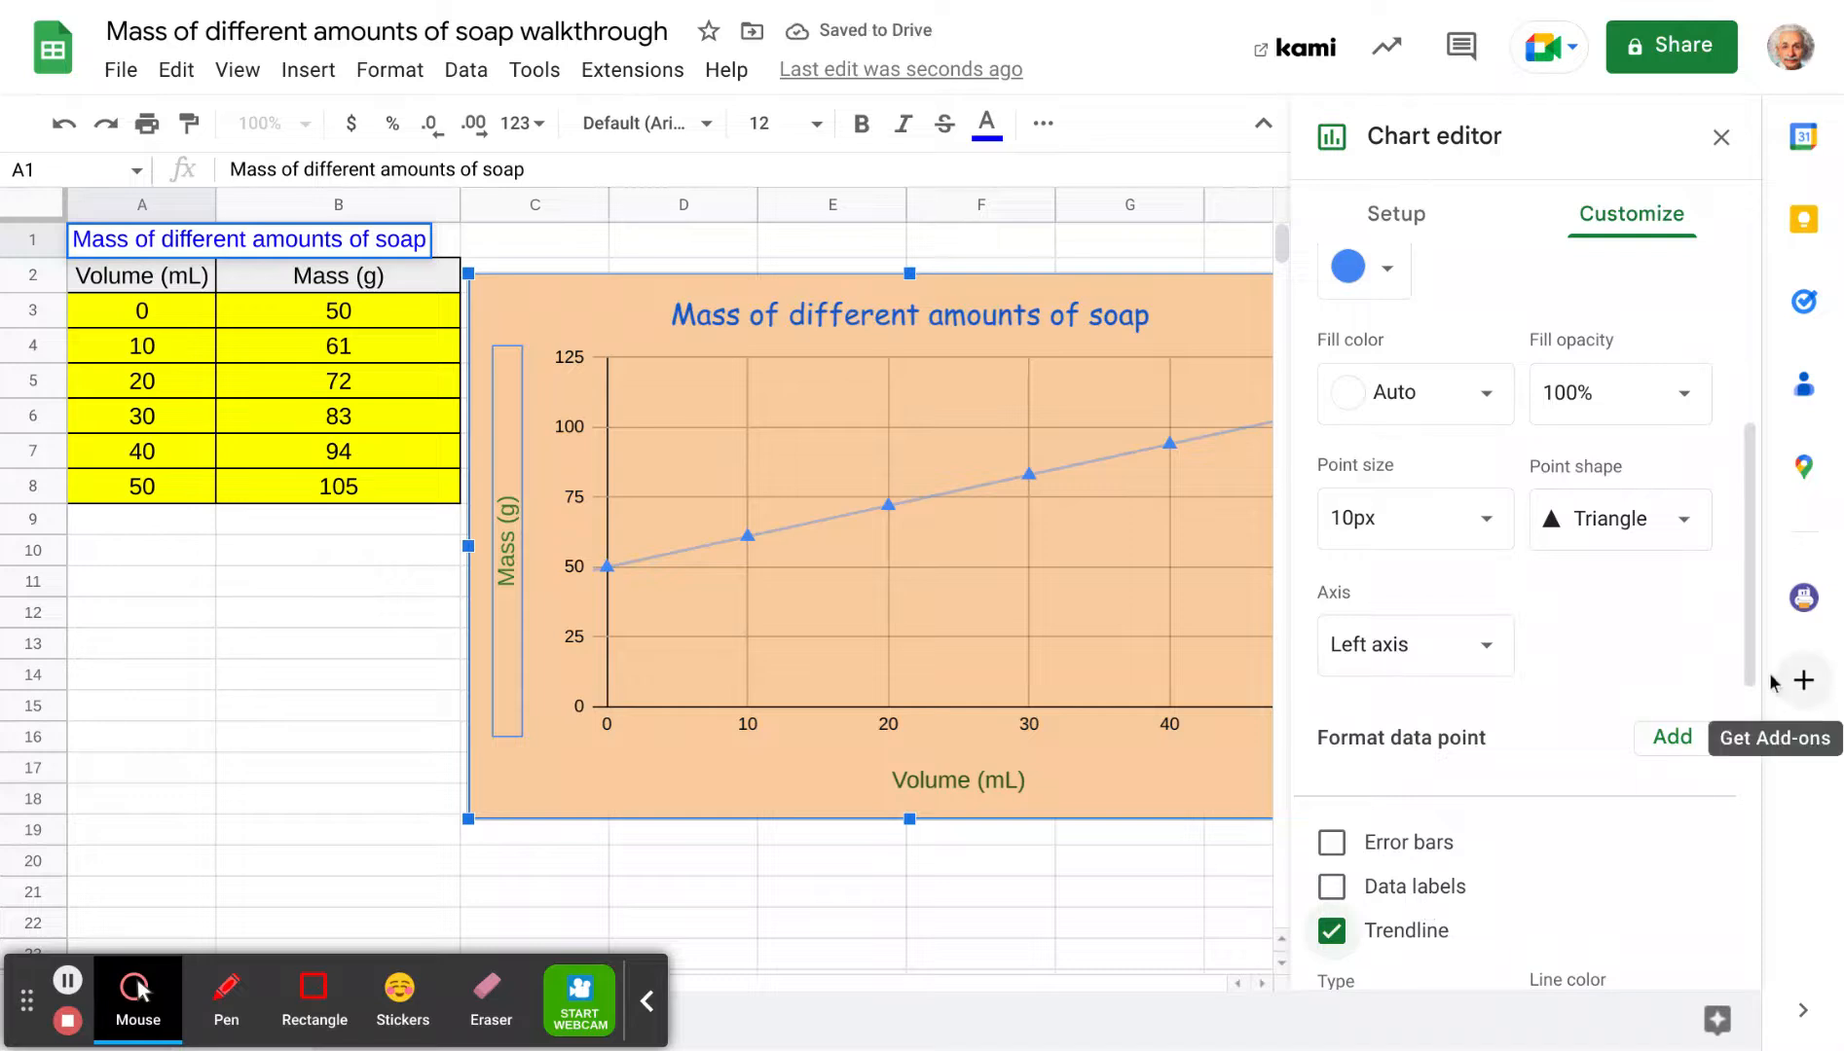
left_click_drag(1750, 669, 1750, 518)
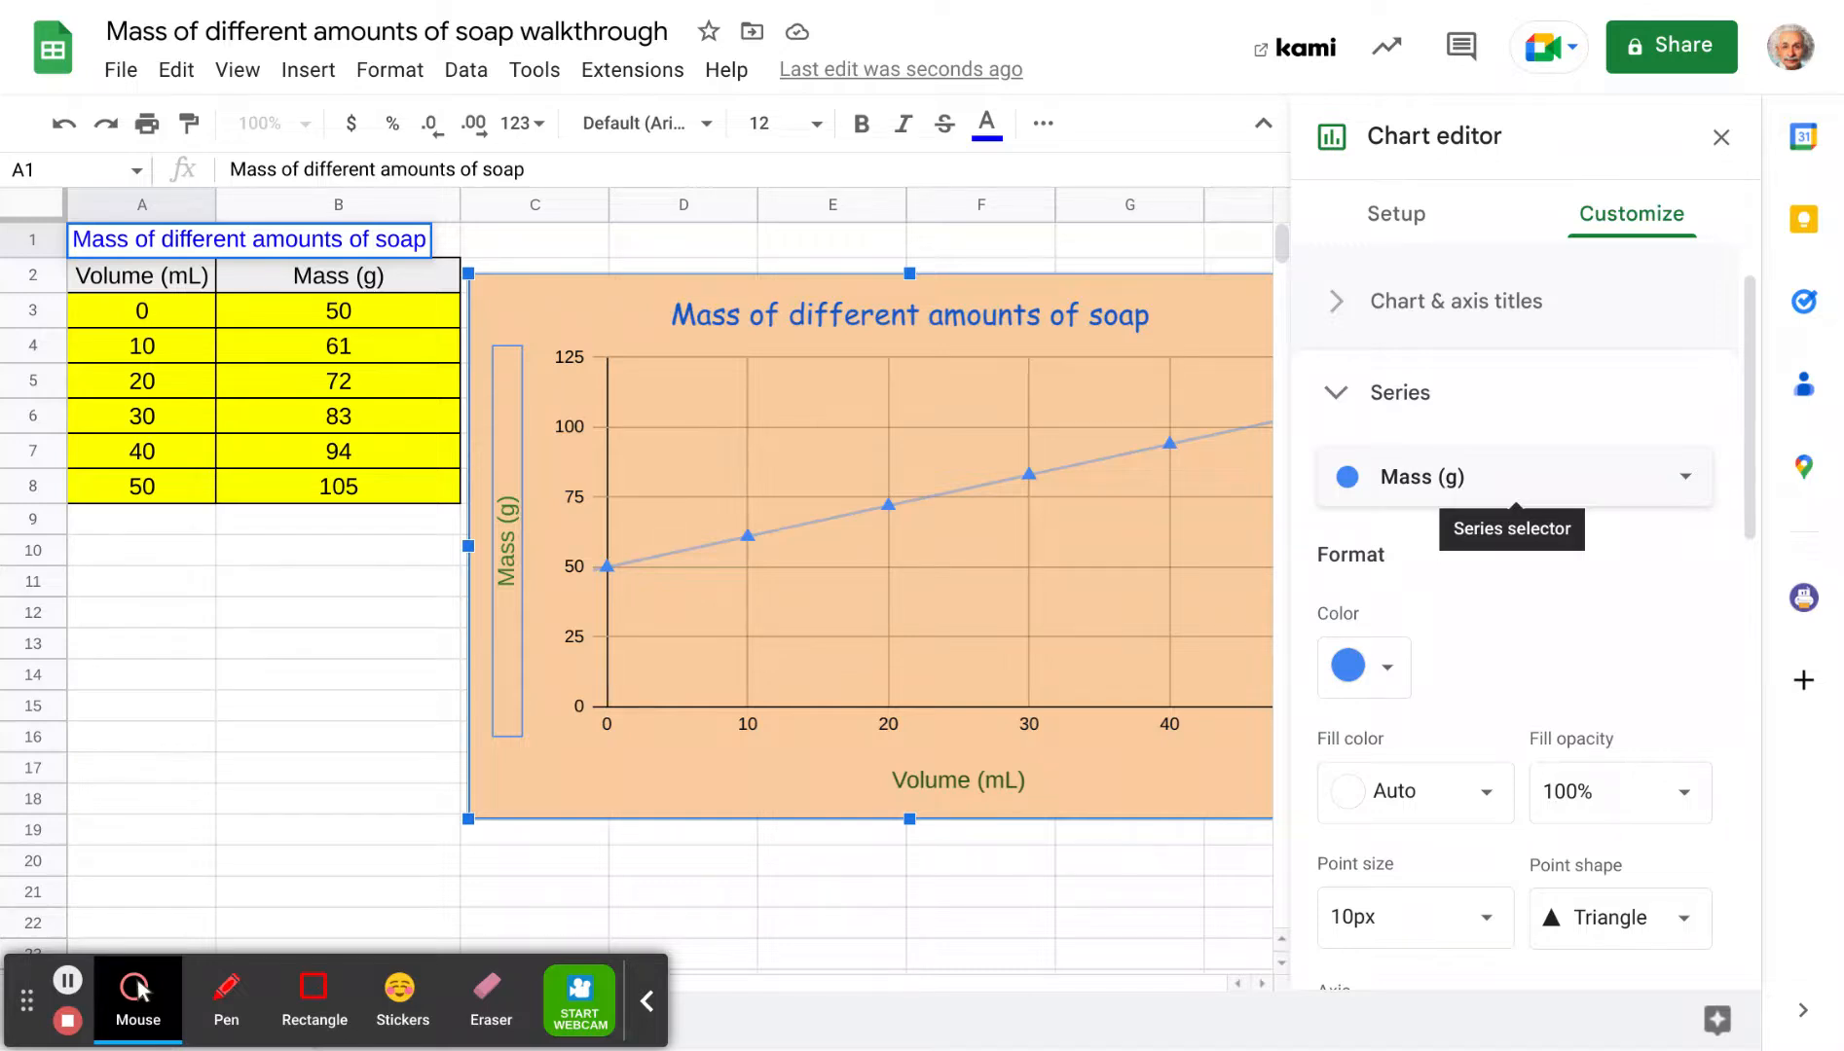
- Review the scatter chart's legend options and close the chart editor
left_click(1334, 393)
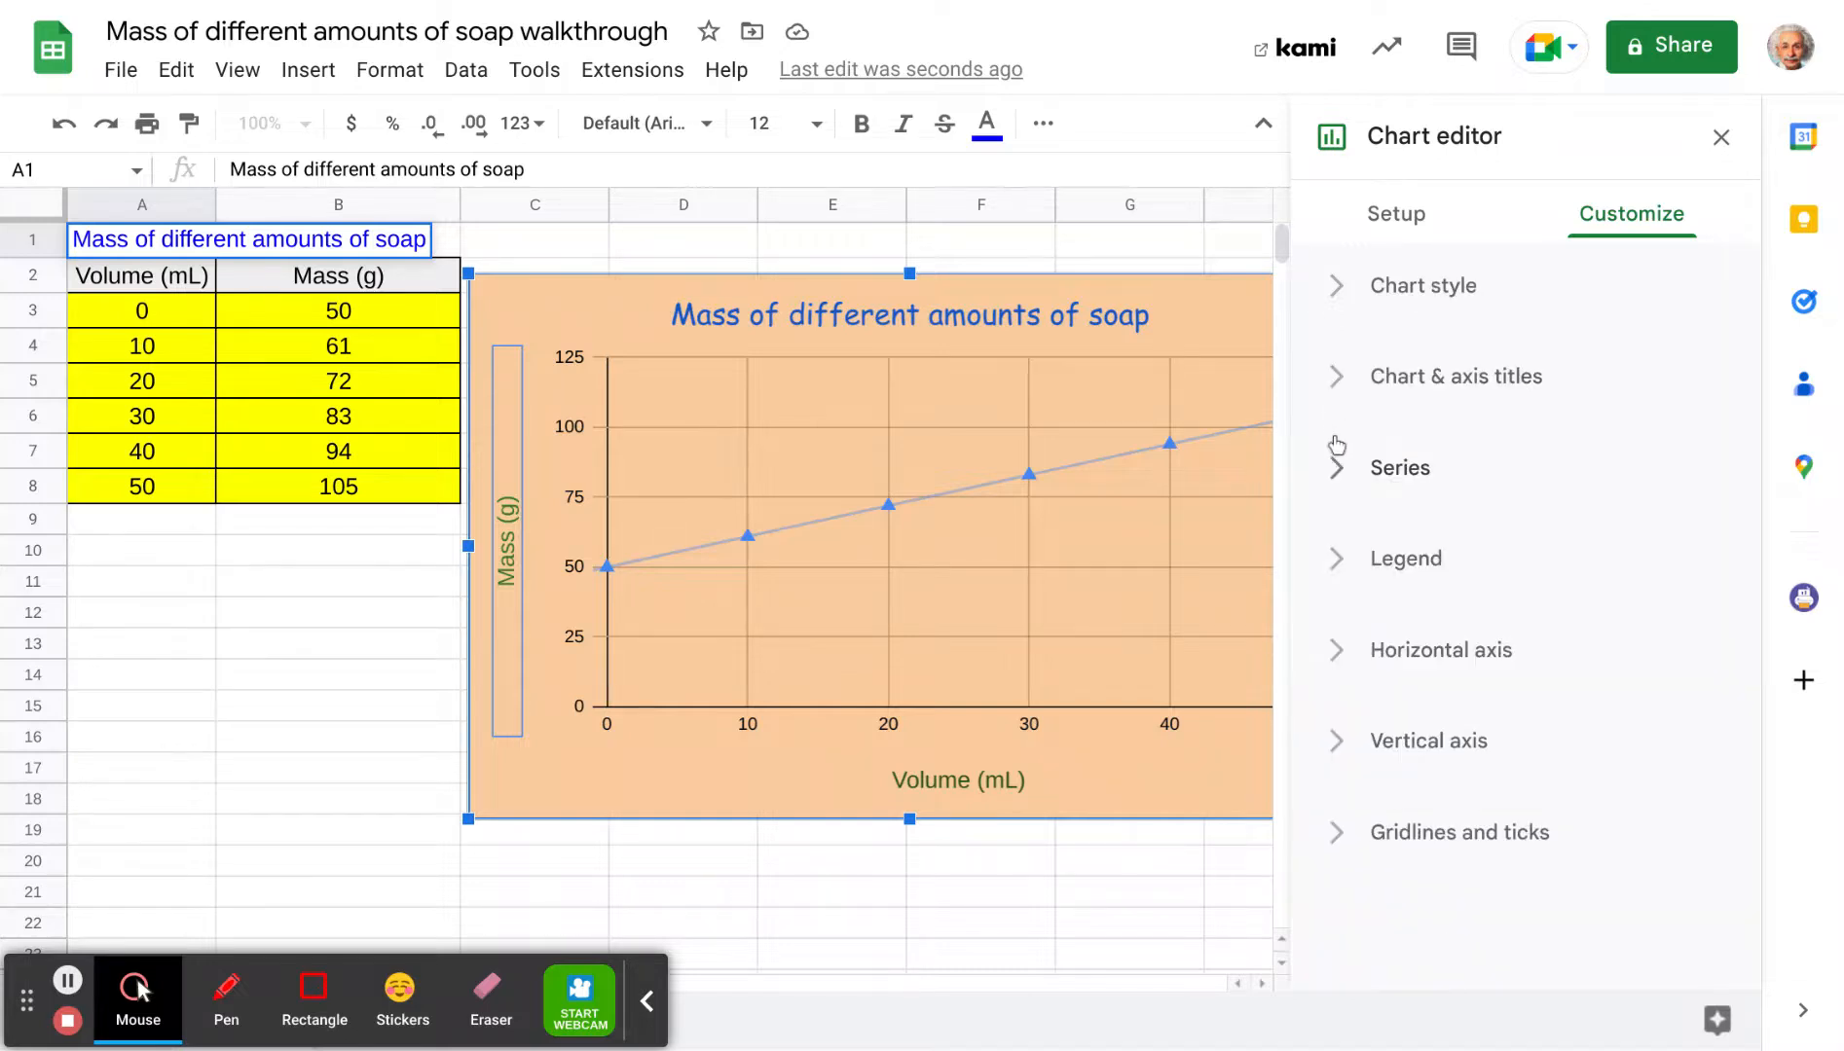
left_click(1338, 563)
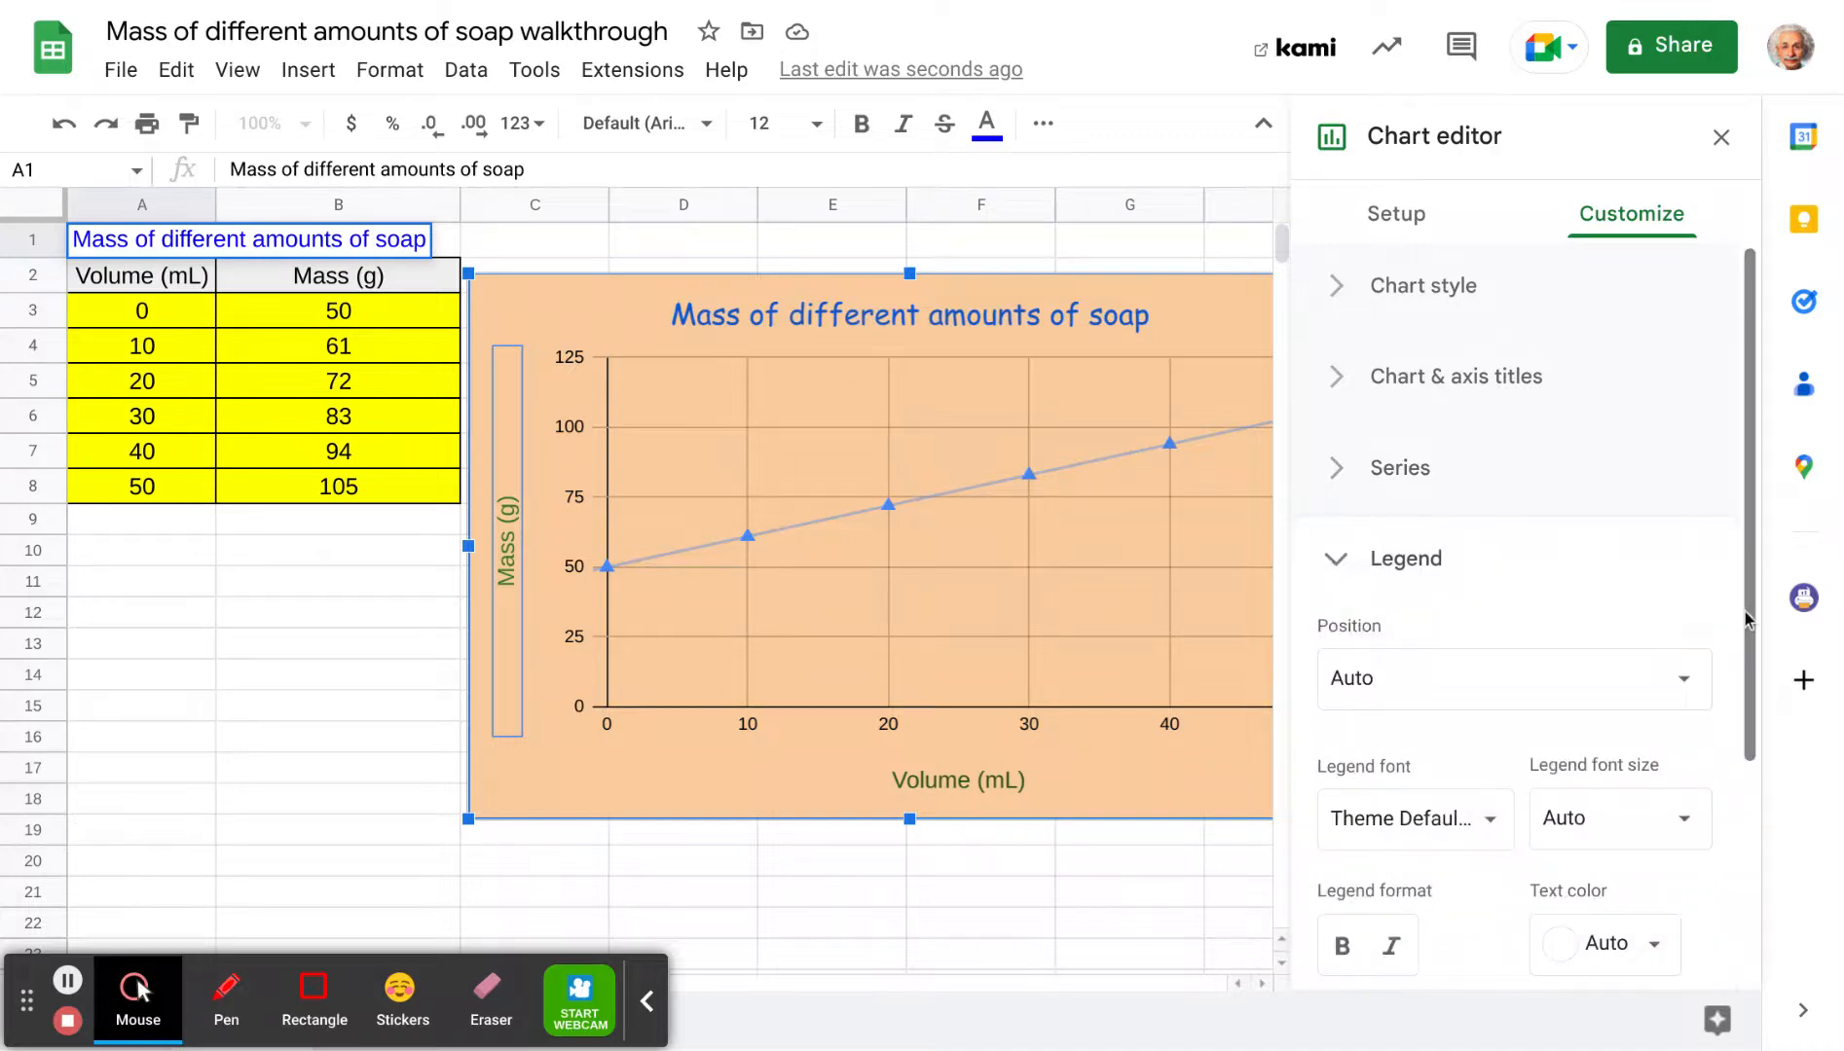
left_click_drag(1747, 620, 1741, 693)
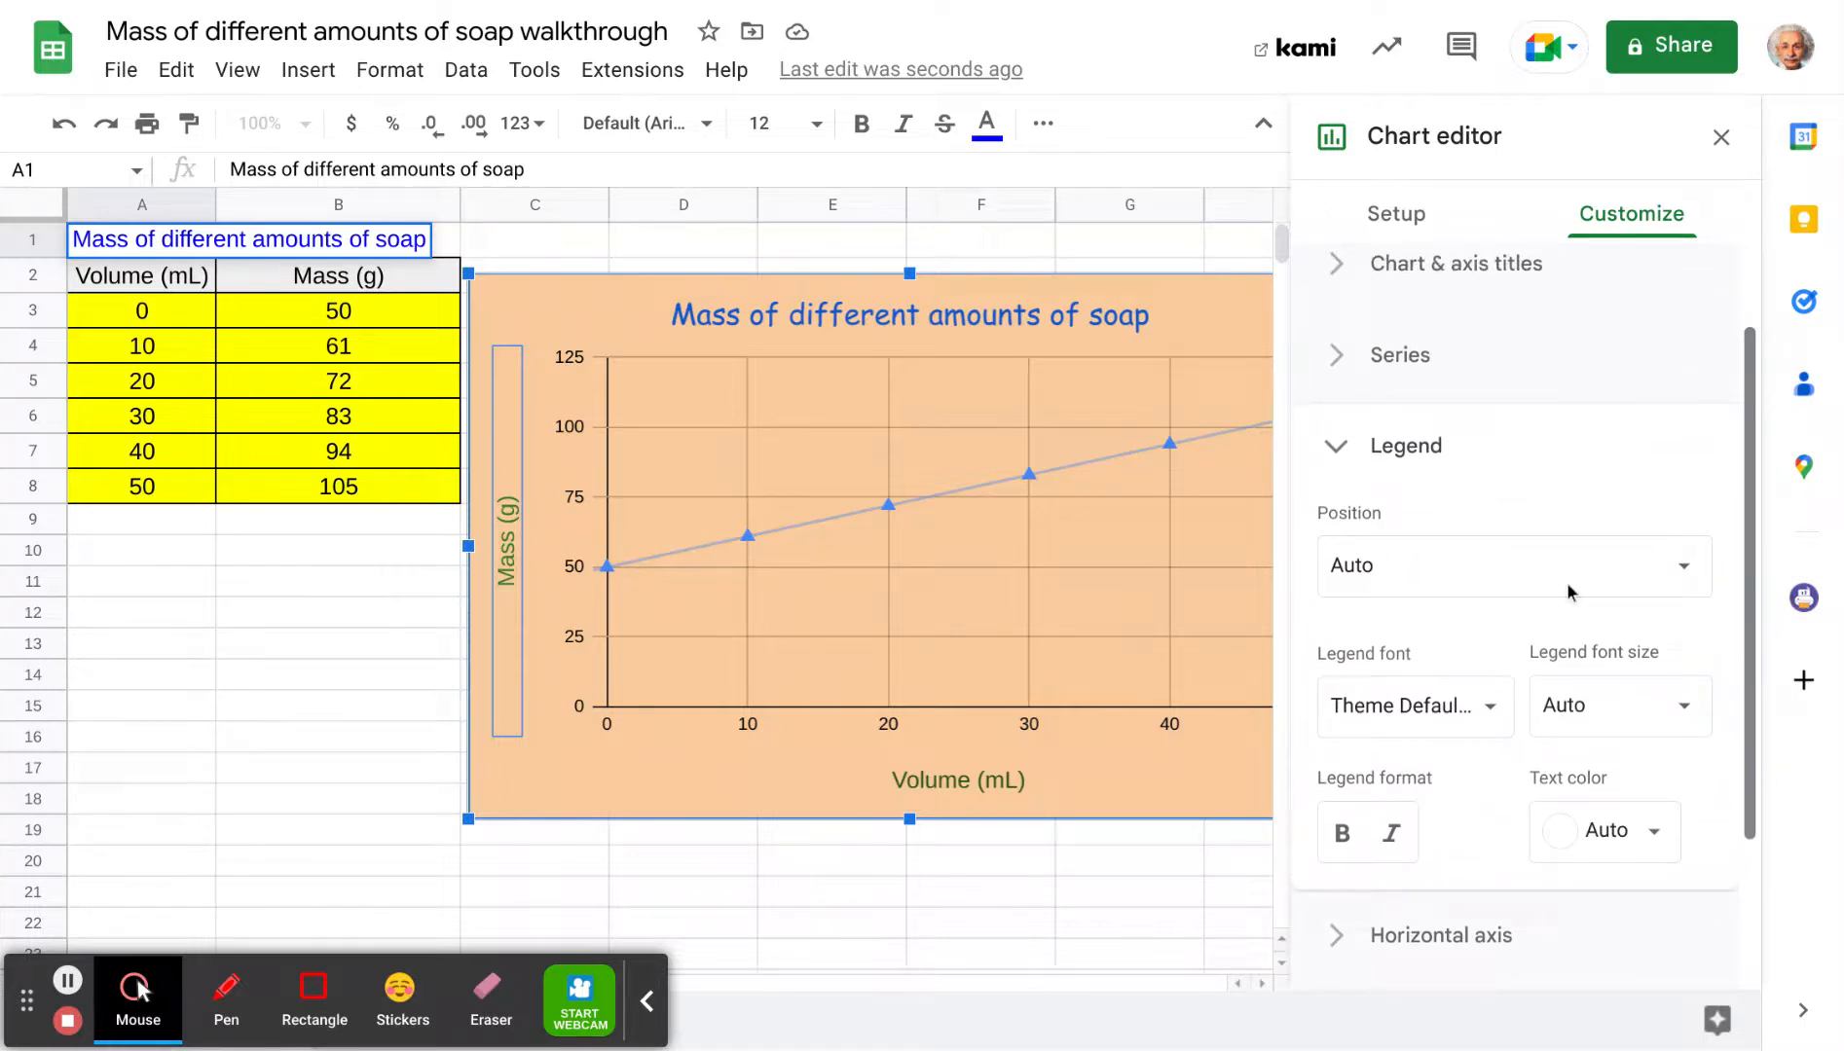
left_click(1336, 446)
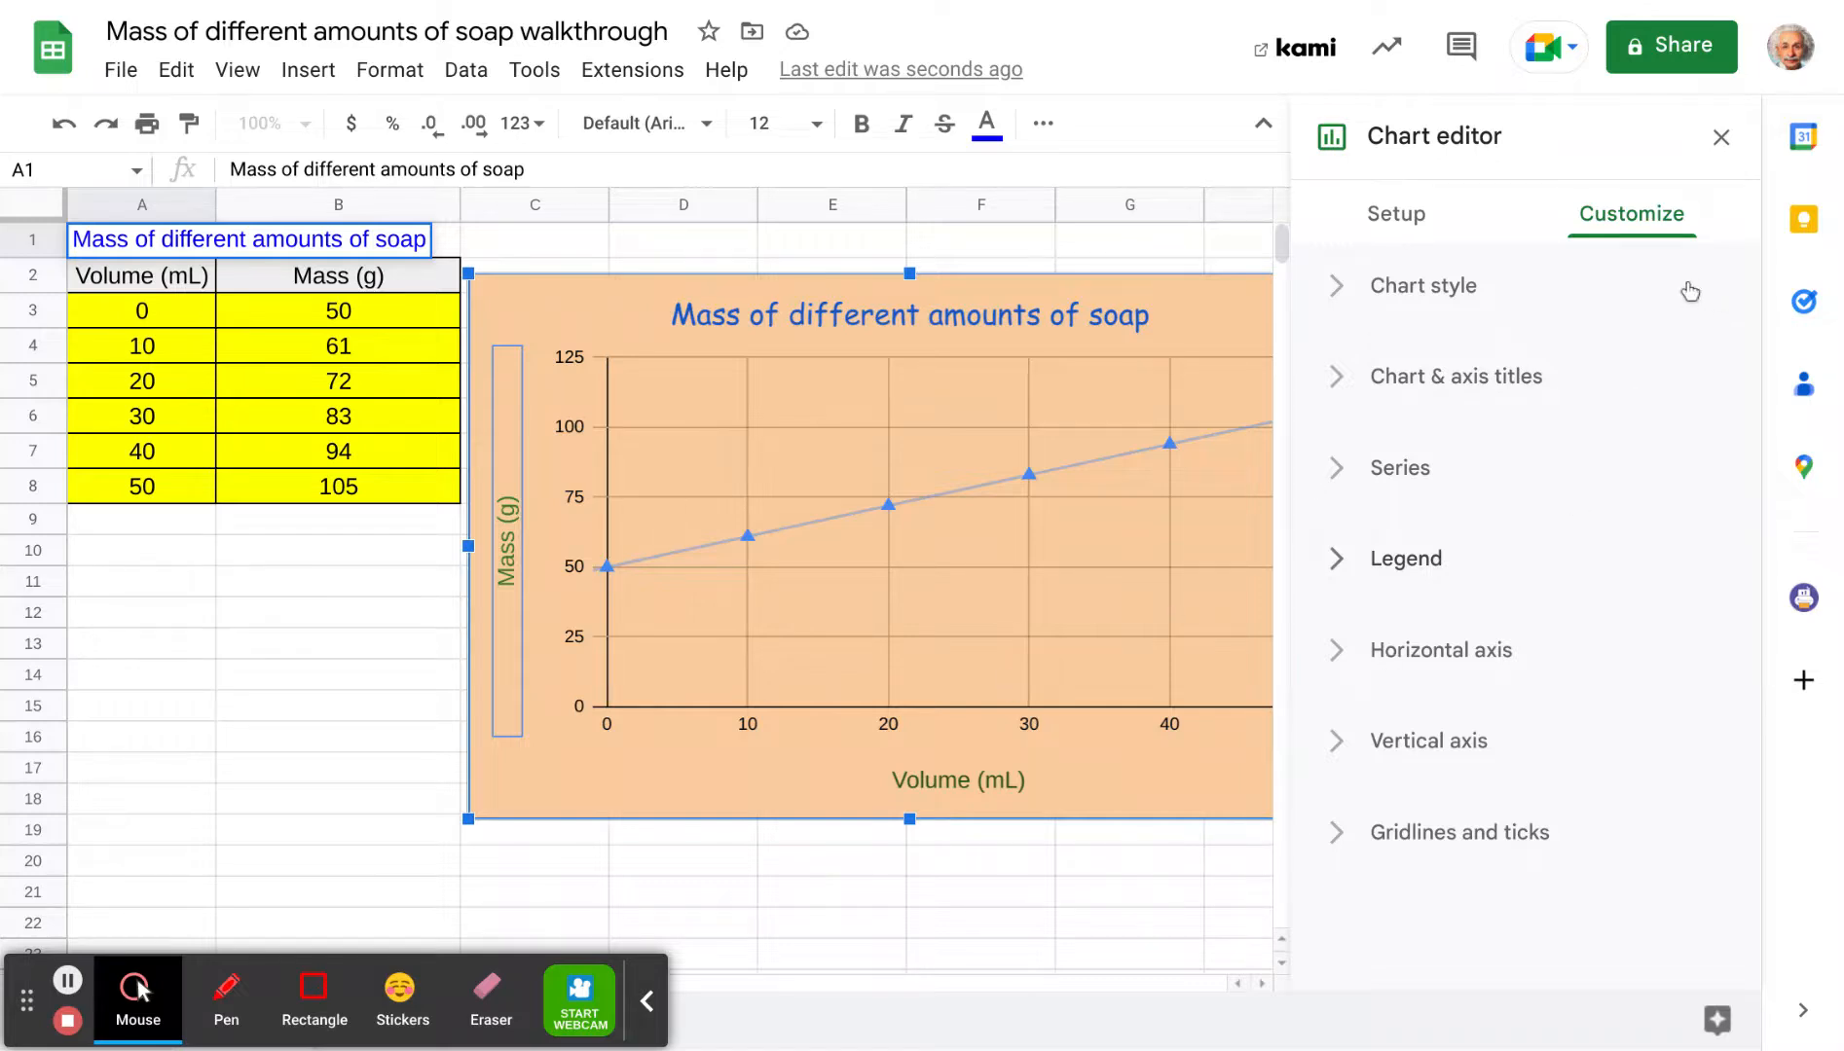
left_click(1720, 138)
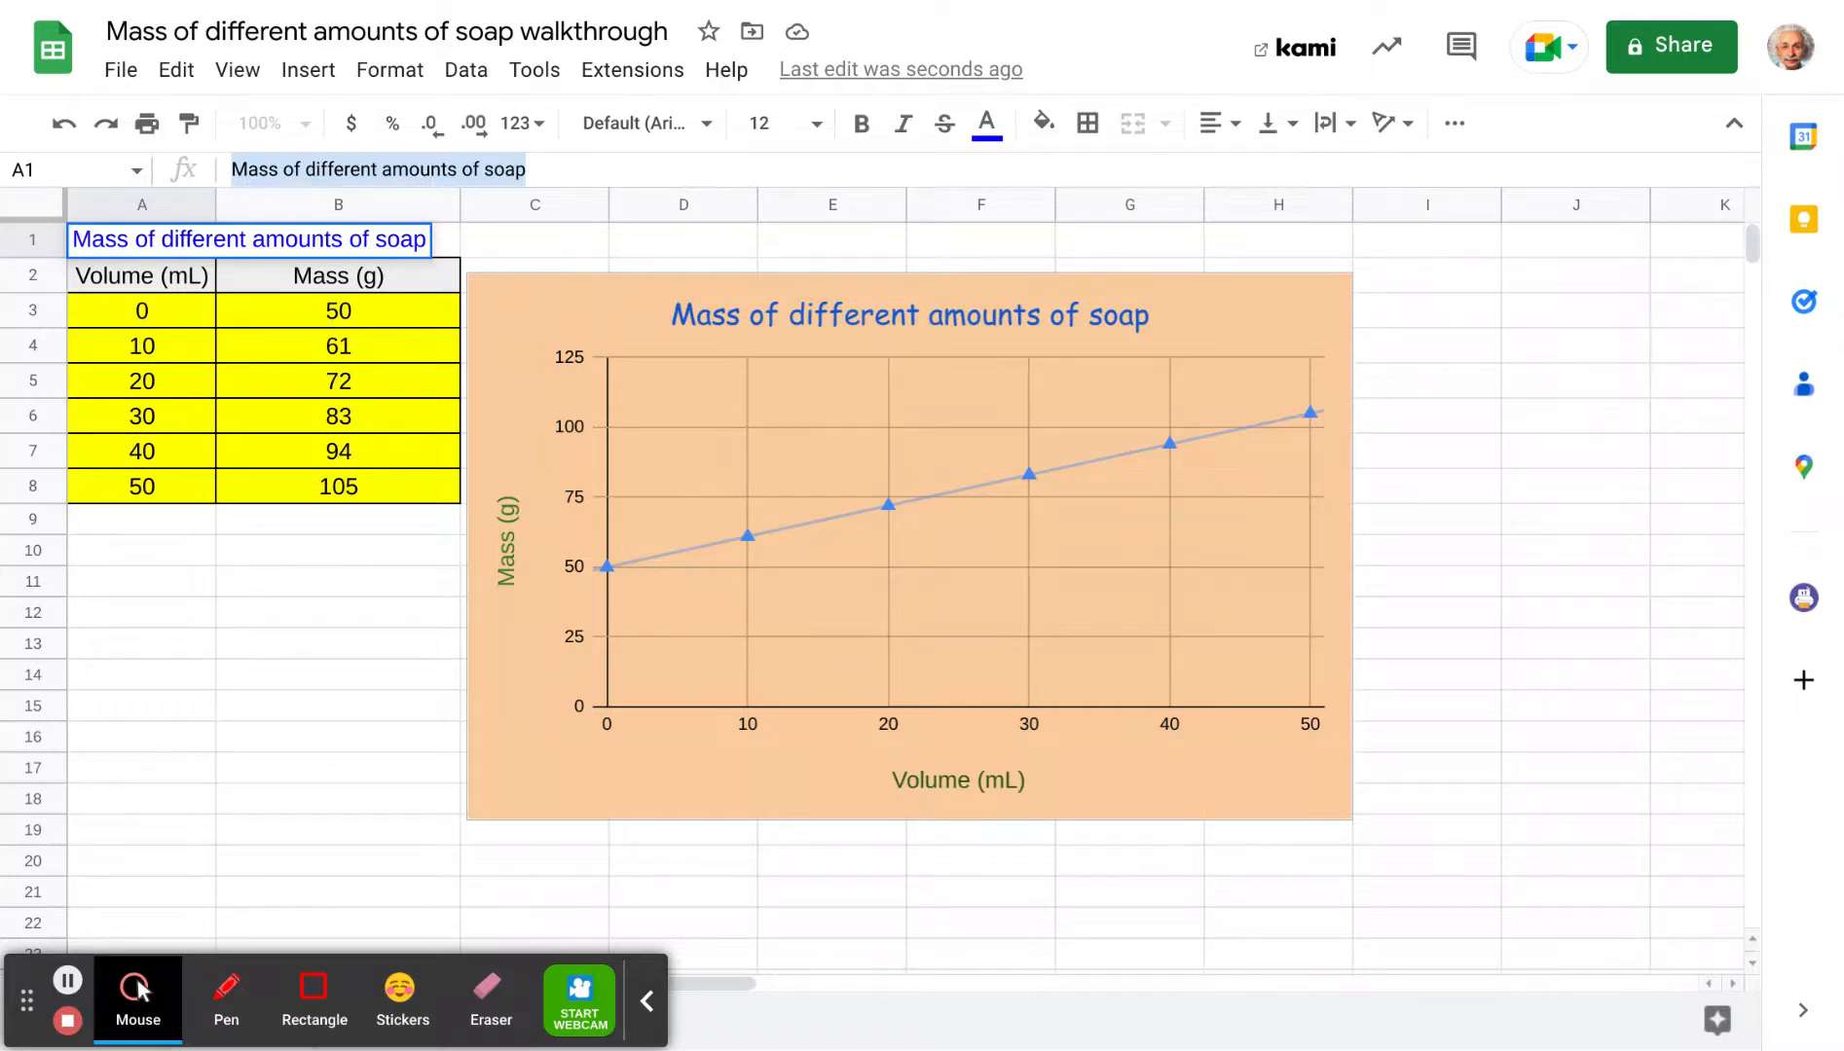
- Reopen the scatter chart for editing and format its horizontal axis labels with font size 16 and dark red text
left_click(1257, 314)
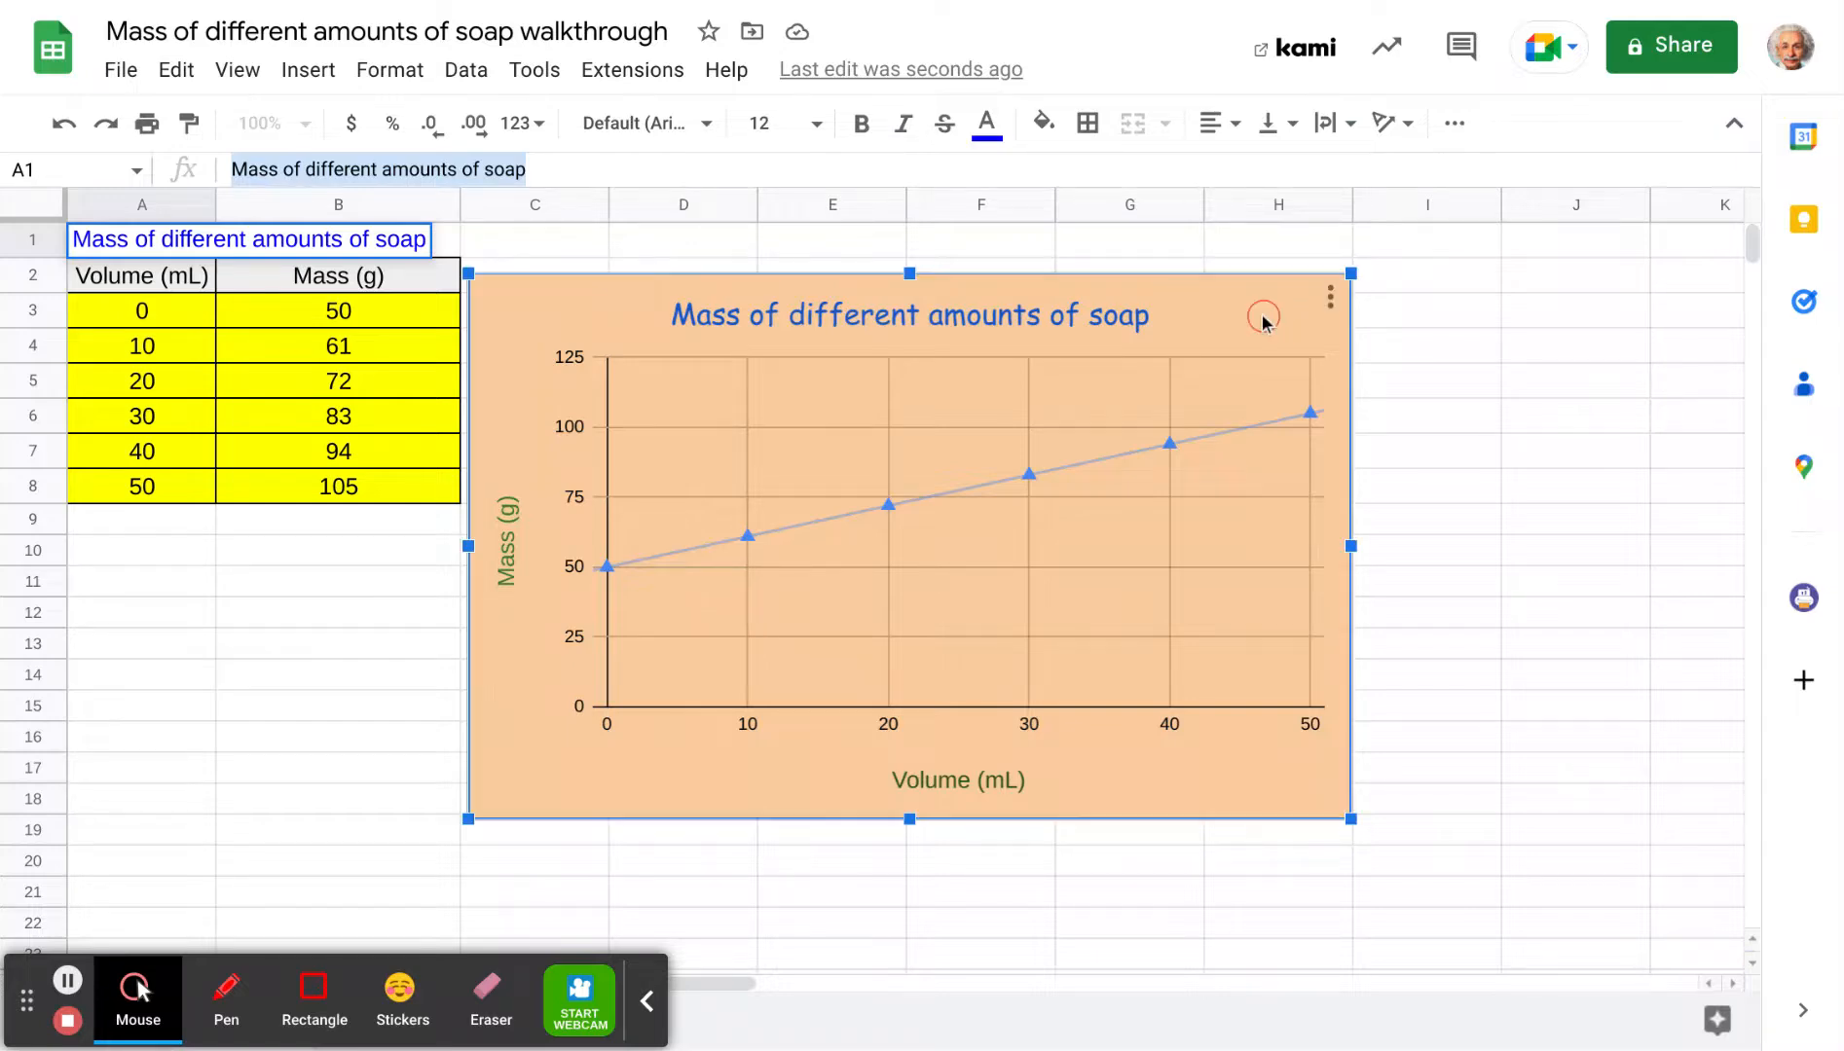
left_click(1330, 300)
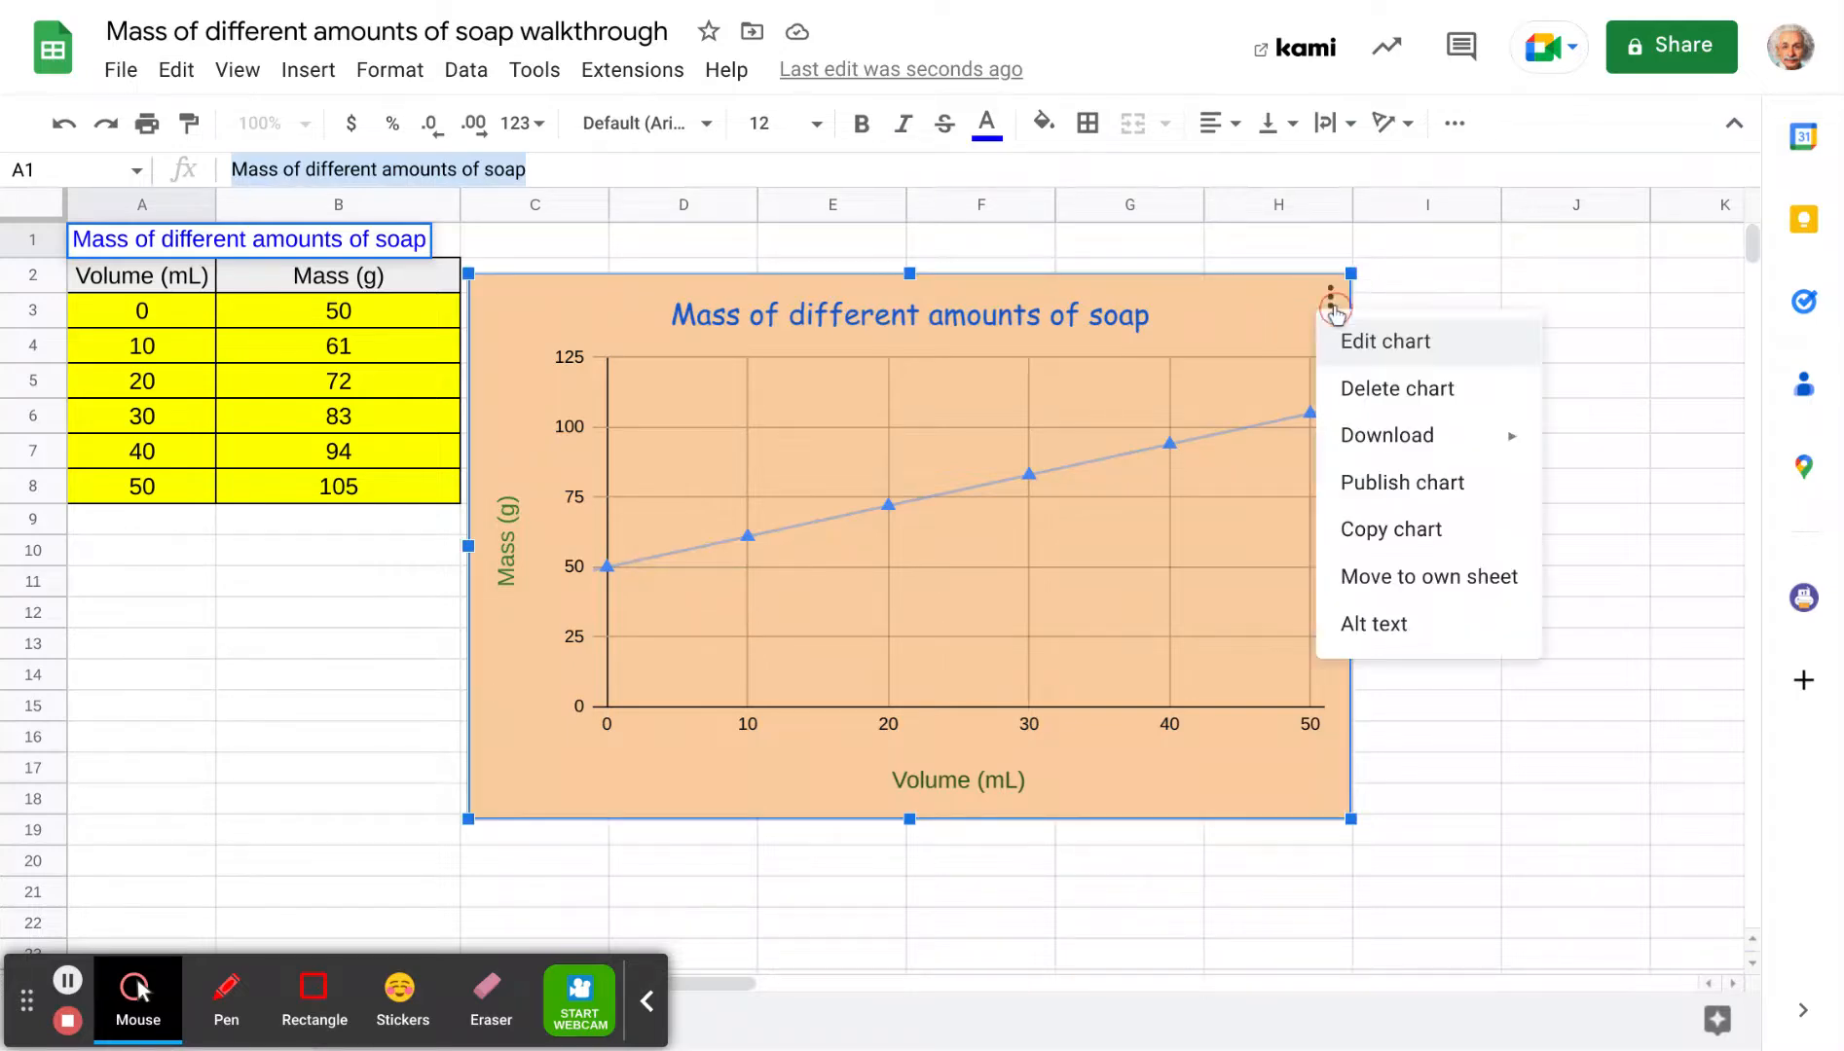
left_click(1357, 348)
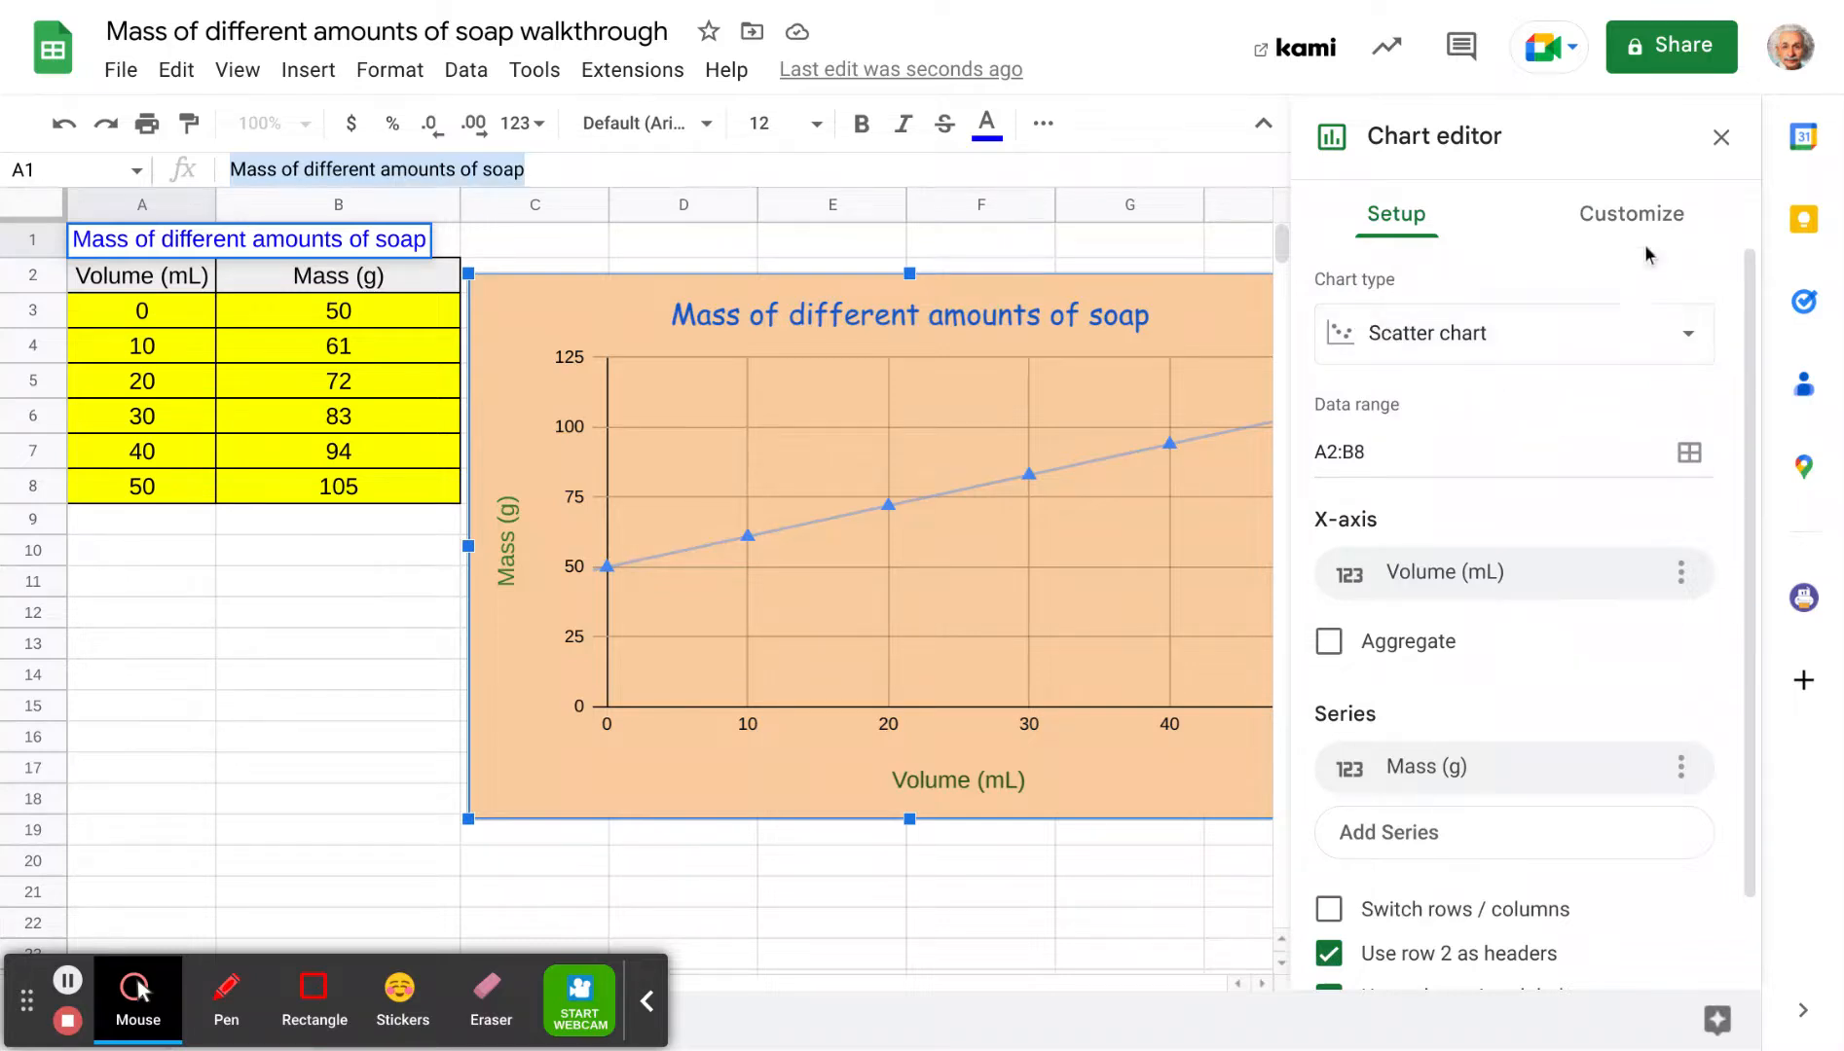
left_click(1645, 219)
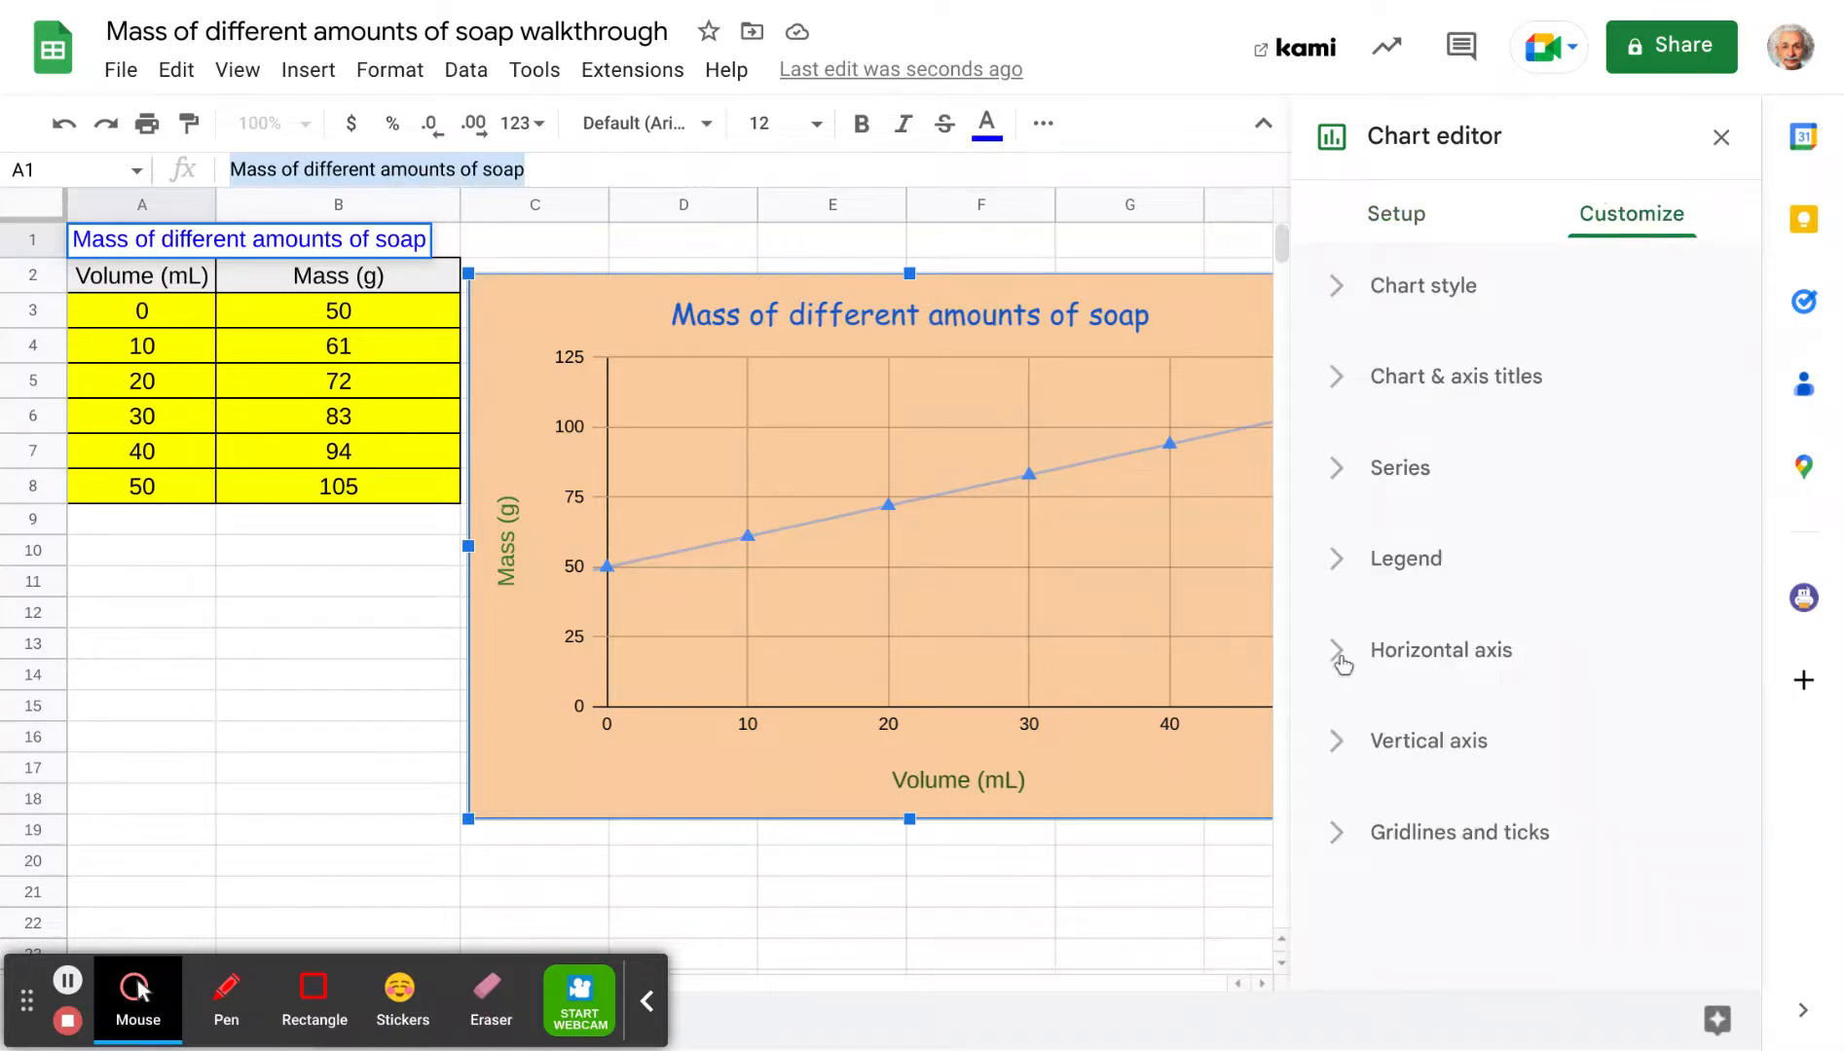
left_click(1336, 657)
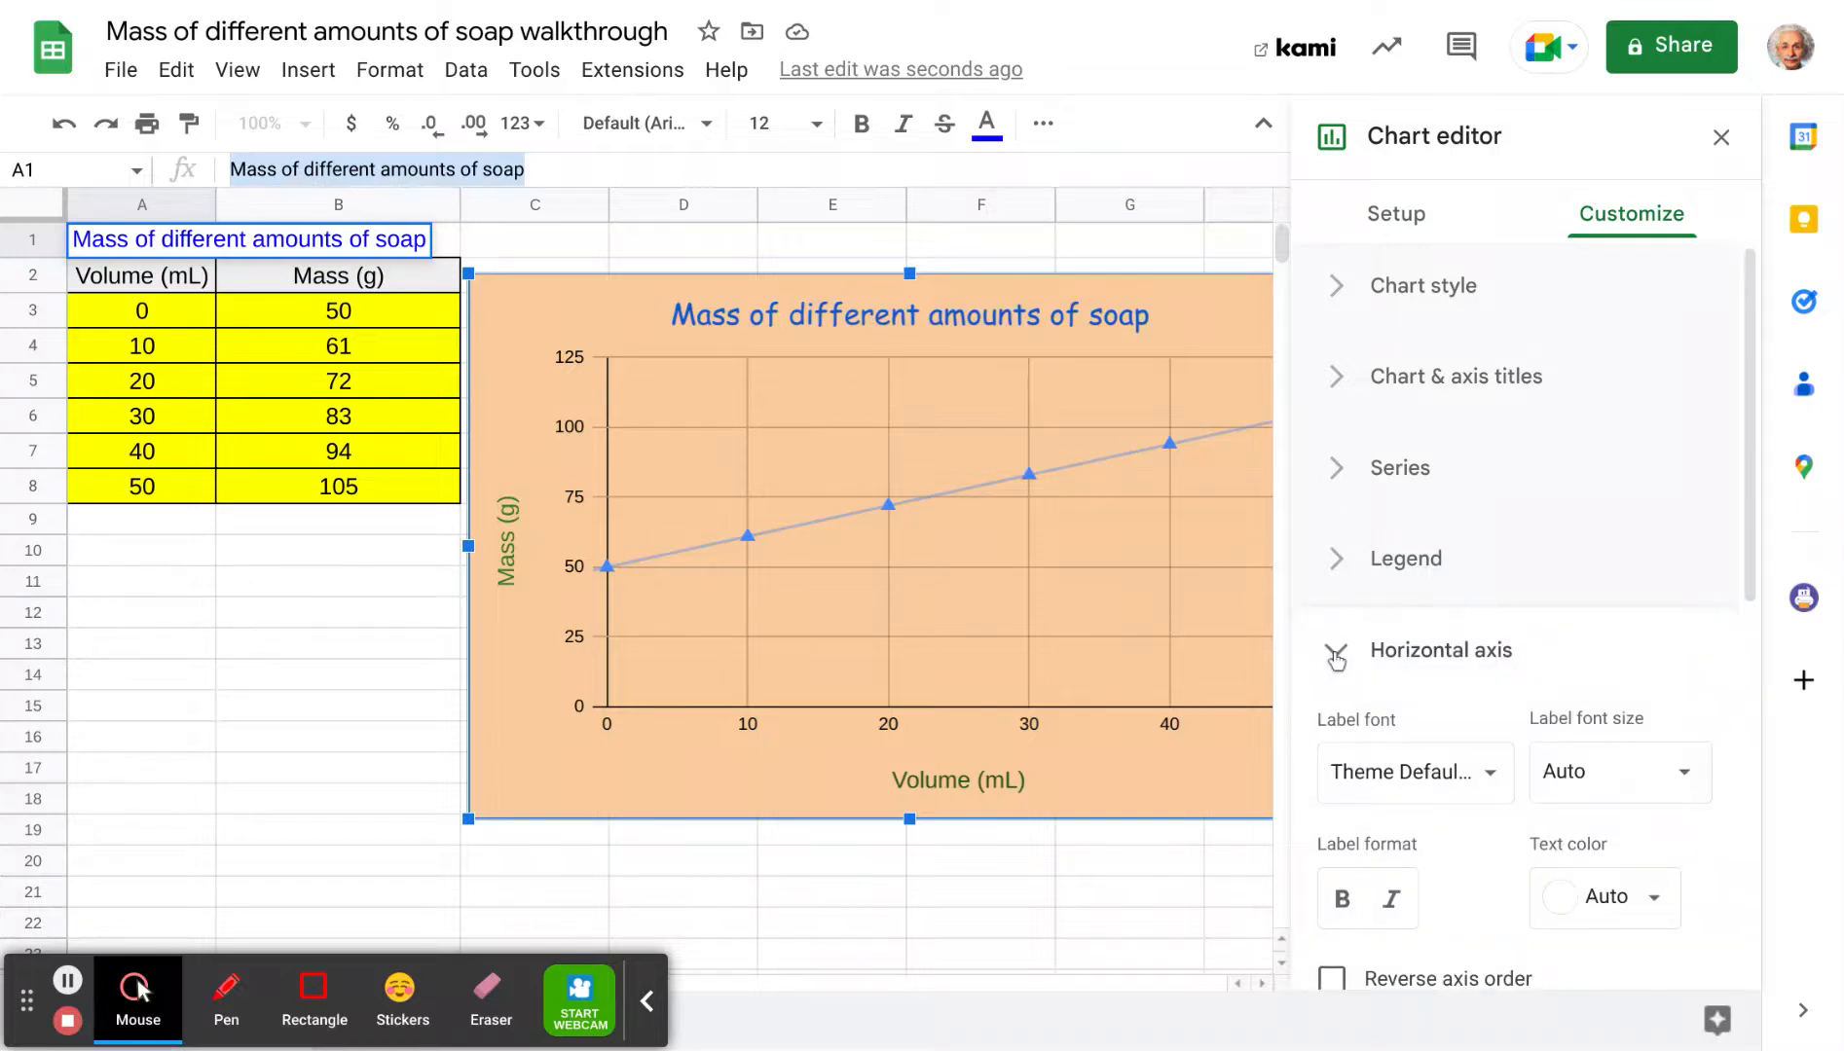
left_click_drag(1748, 582, 1760, 728)
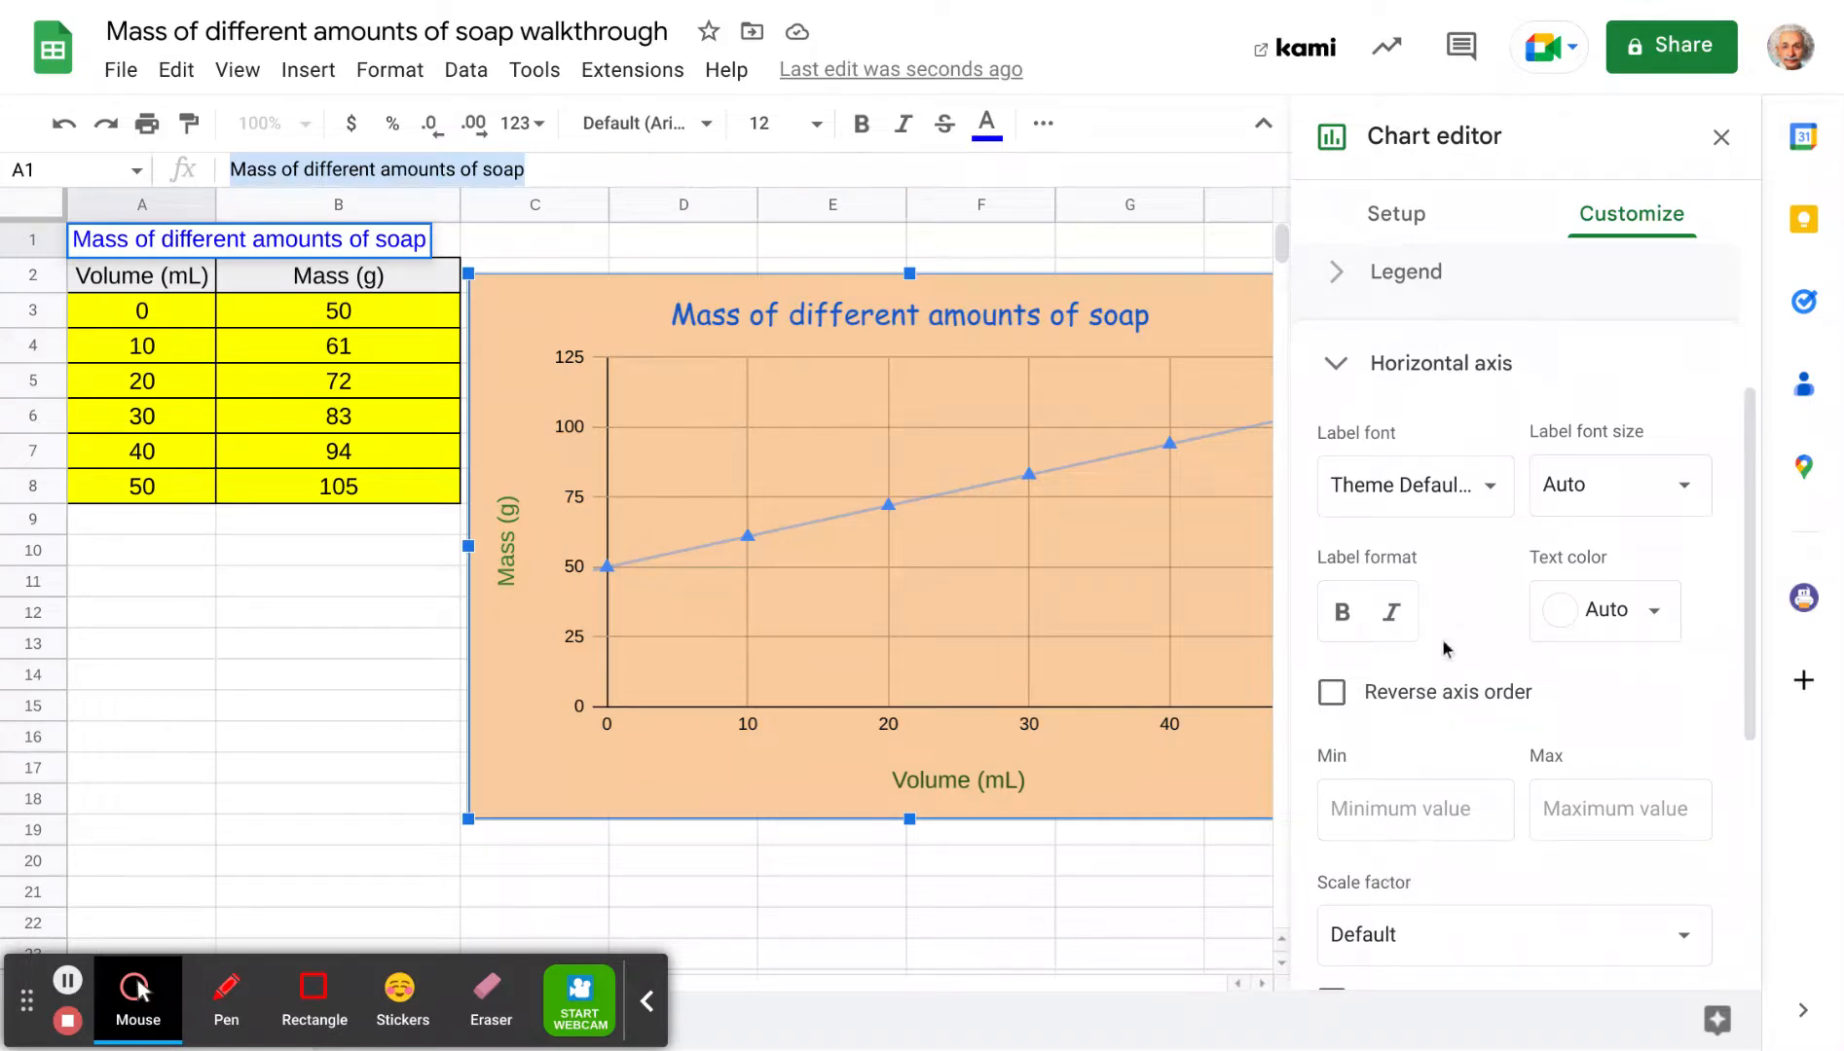
left_click(1685, 486)
left_click(1598, 735)
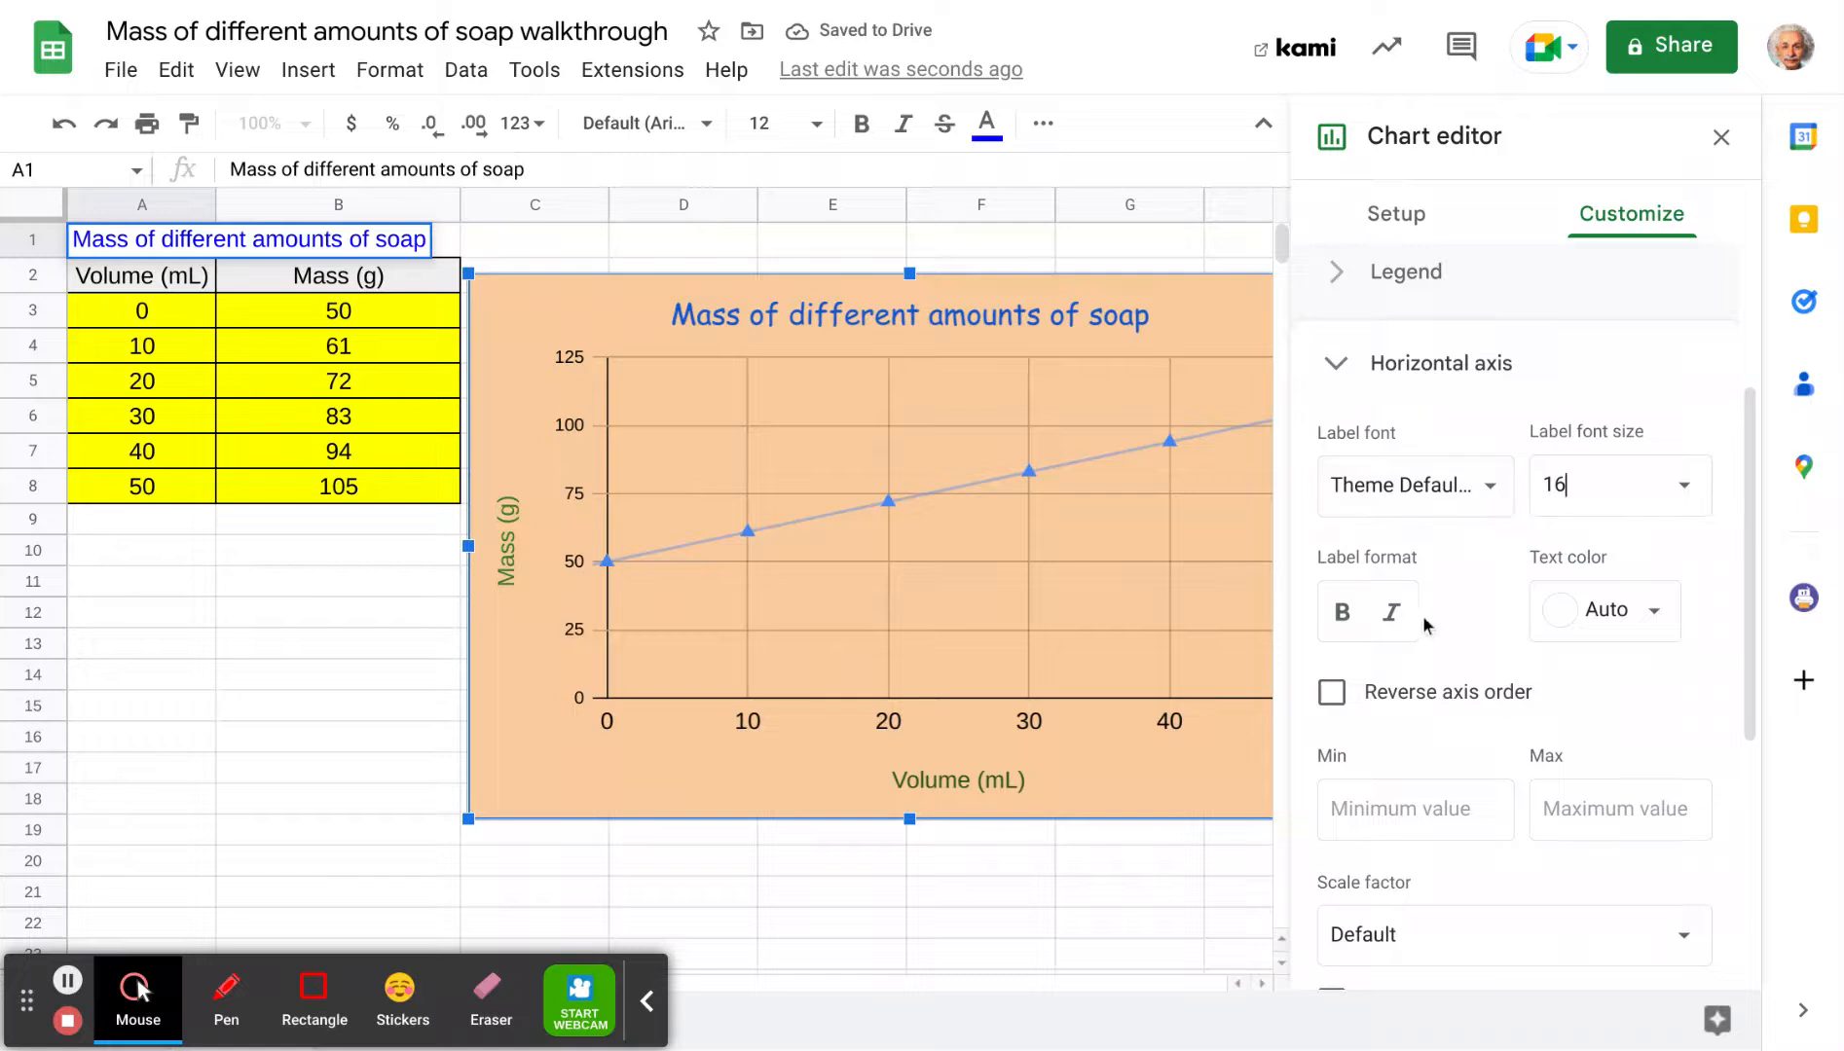
left_click(1654, 616)
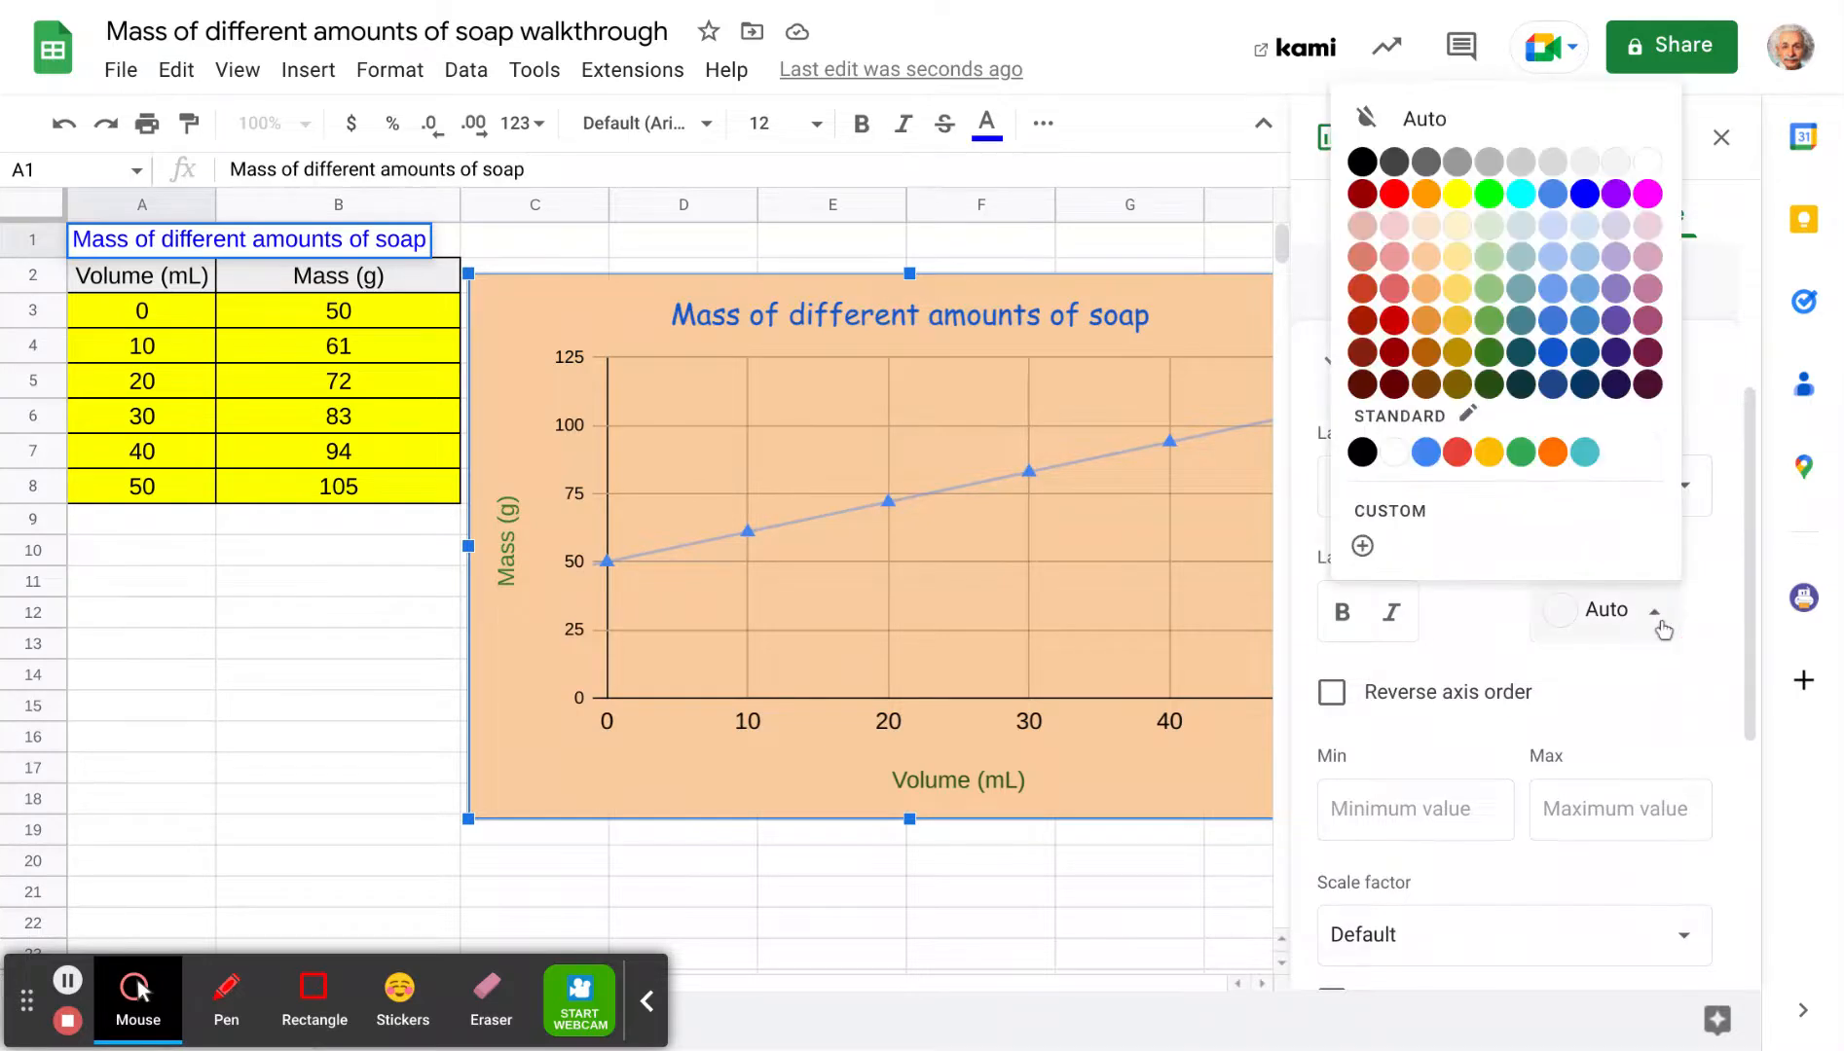
left_click(1394, 352)
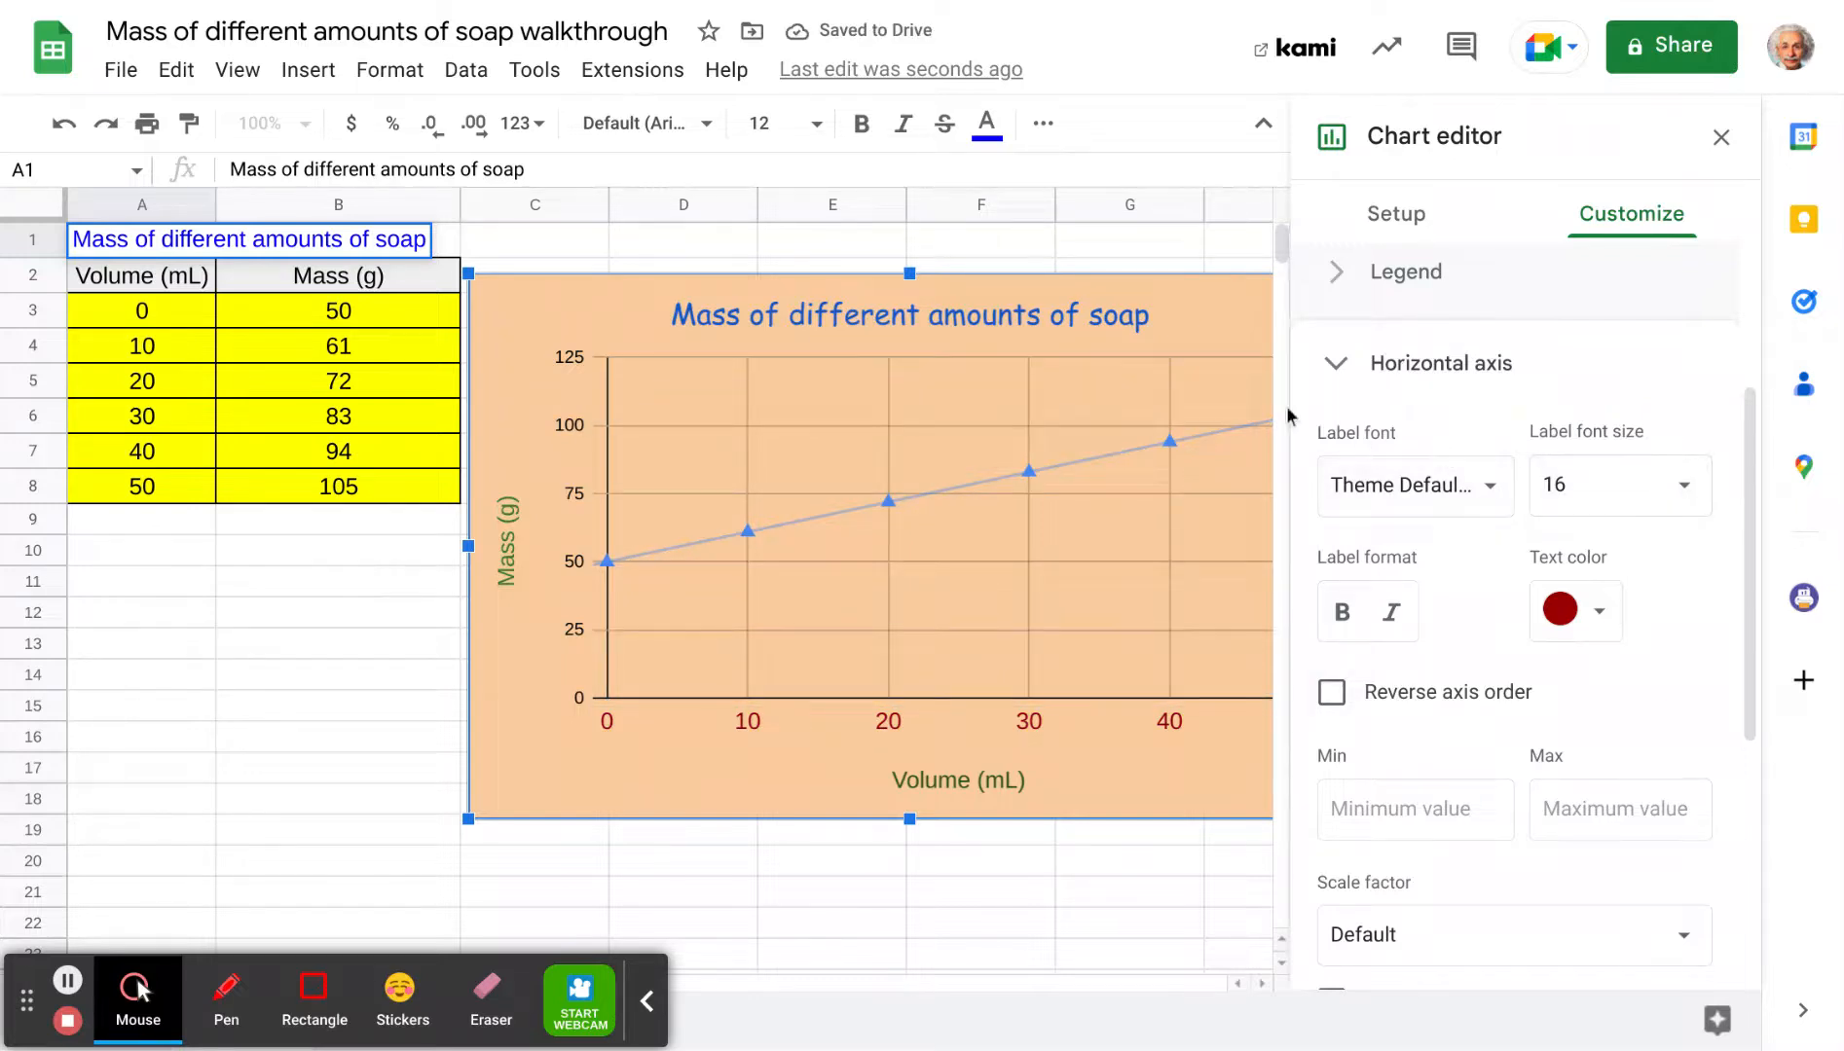
left_click(1330, 377)
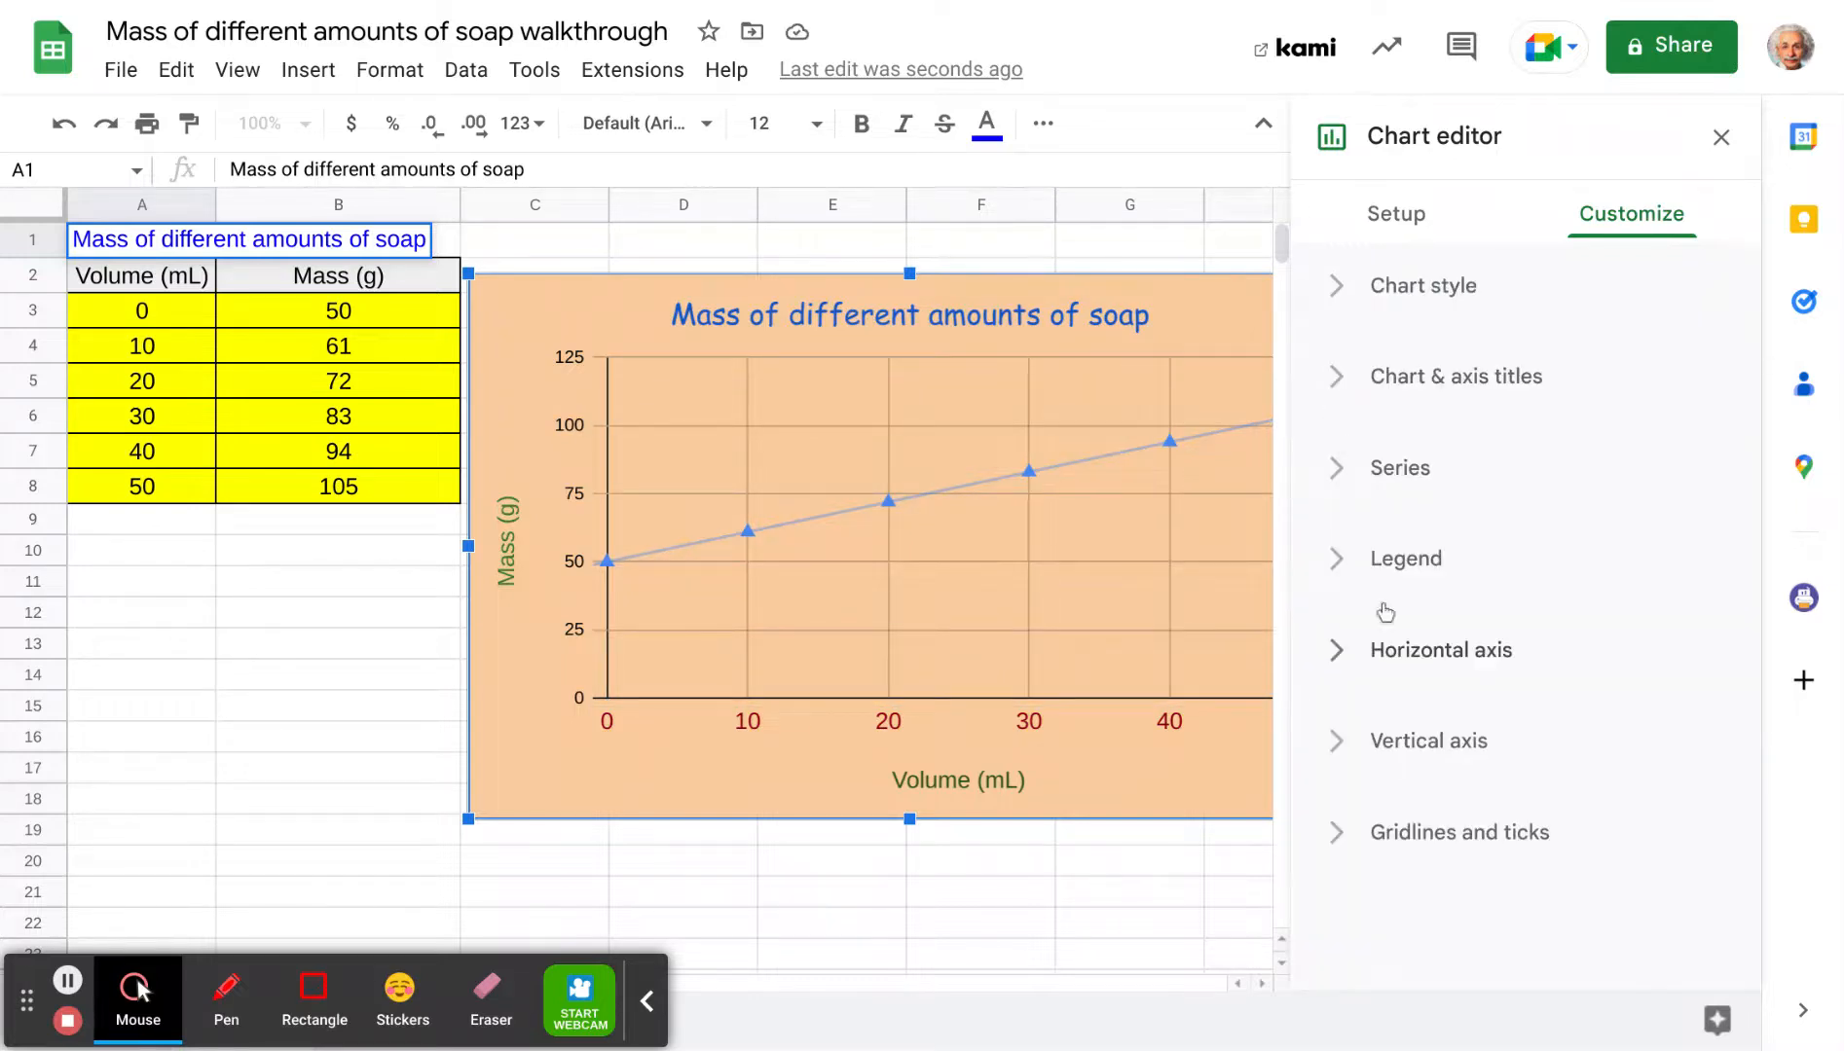
- Set the vertical axis labels to font size 16 and a dark red one shade lighter than the horizontal axis labels
left_click(1339, 745)
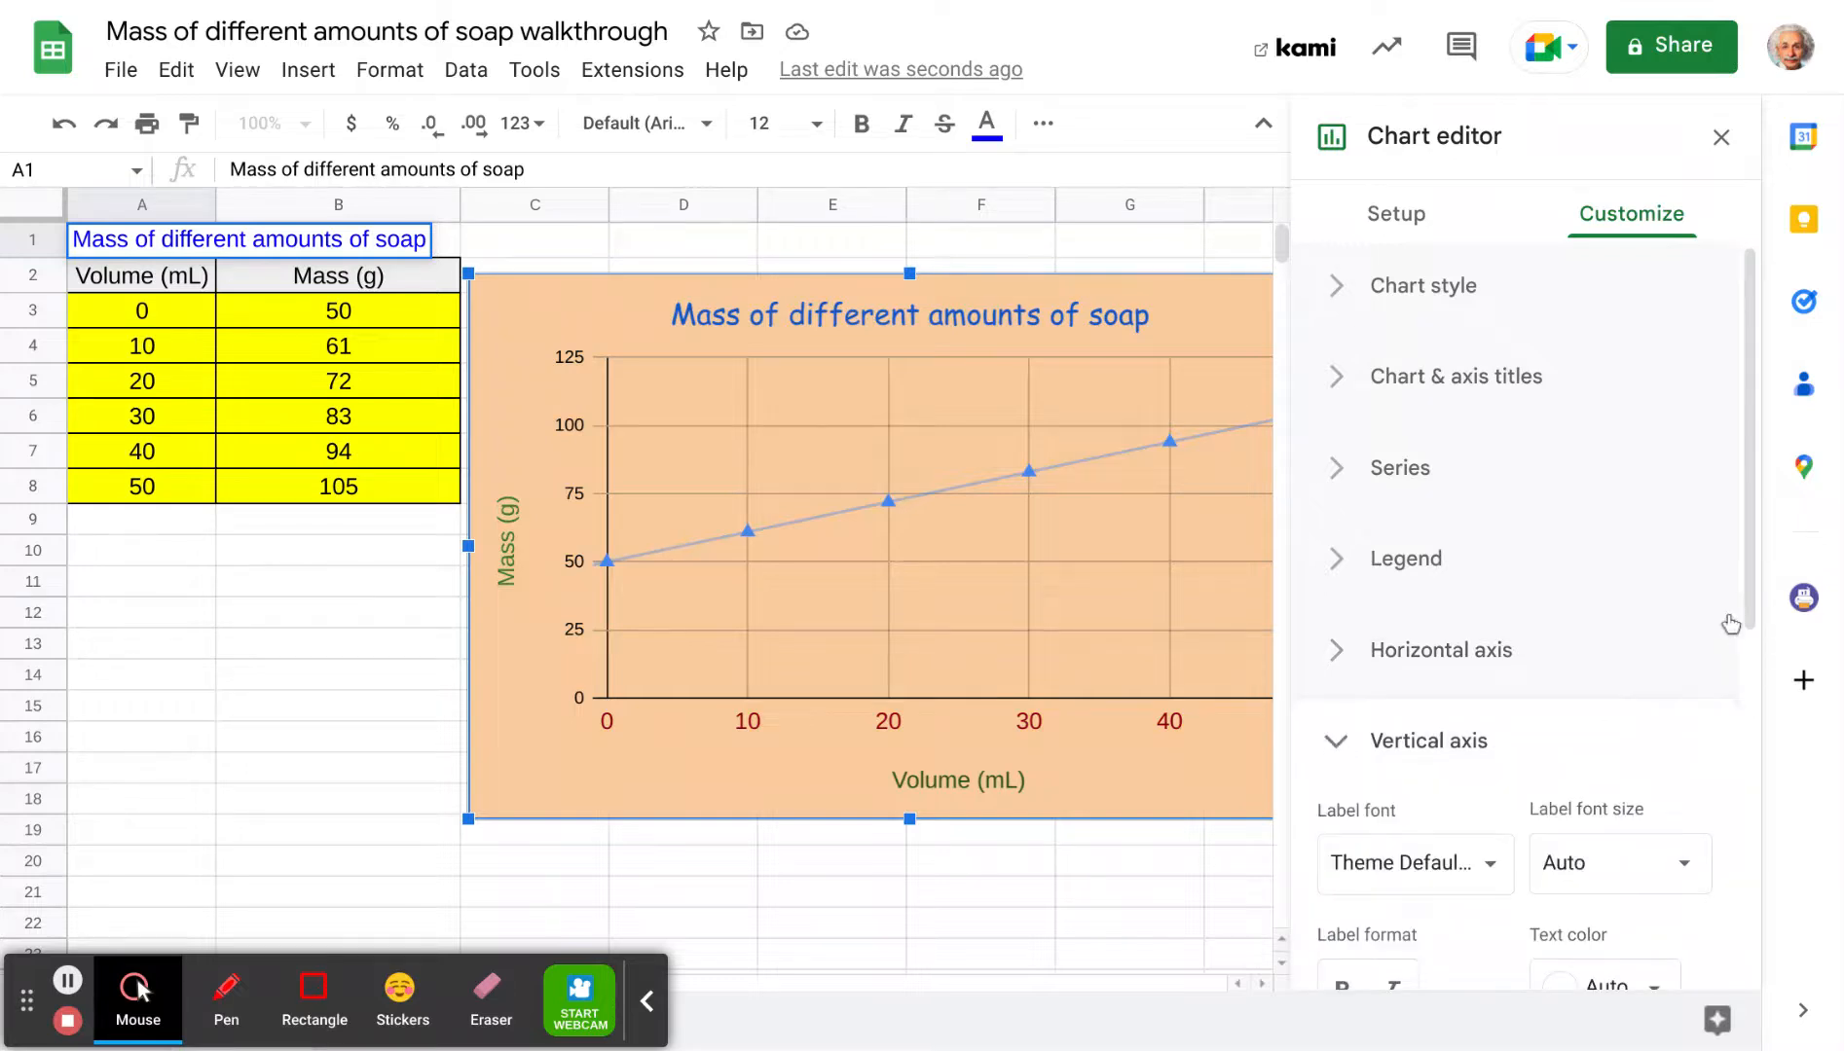
scroll(1749, 604, "down", 3)
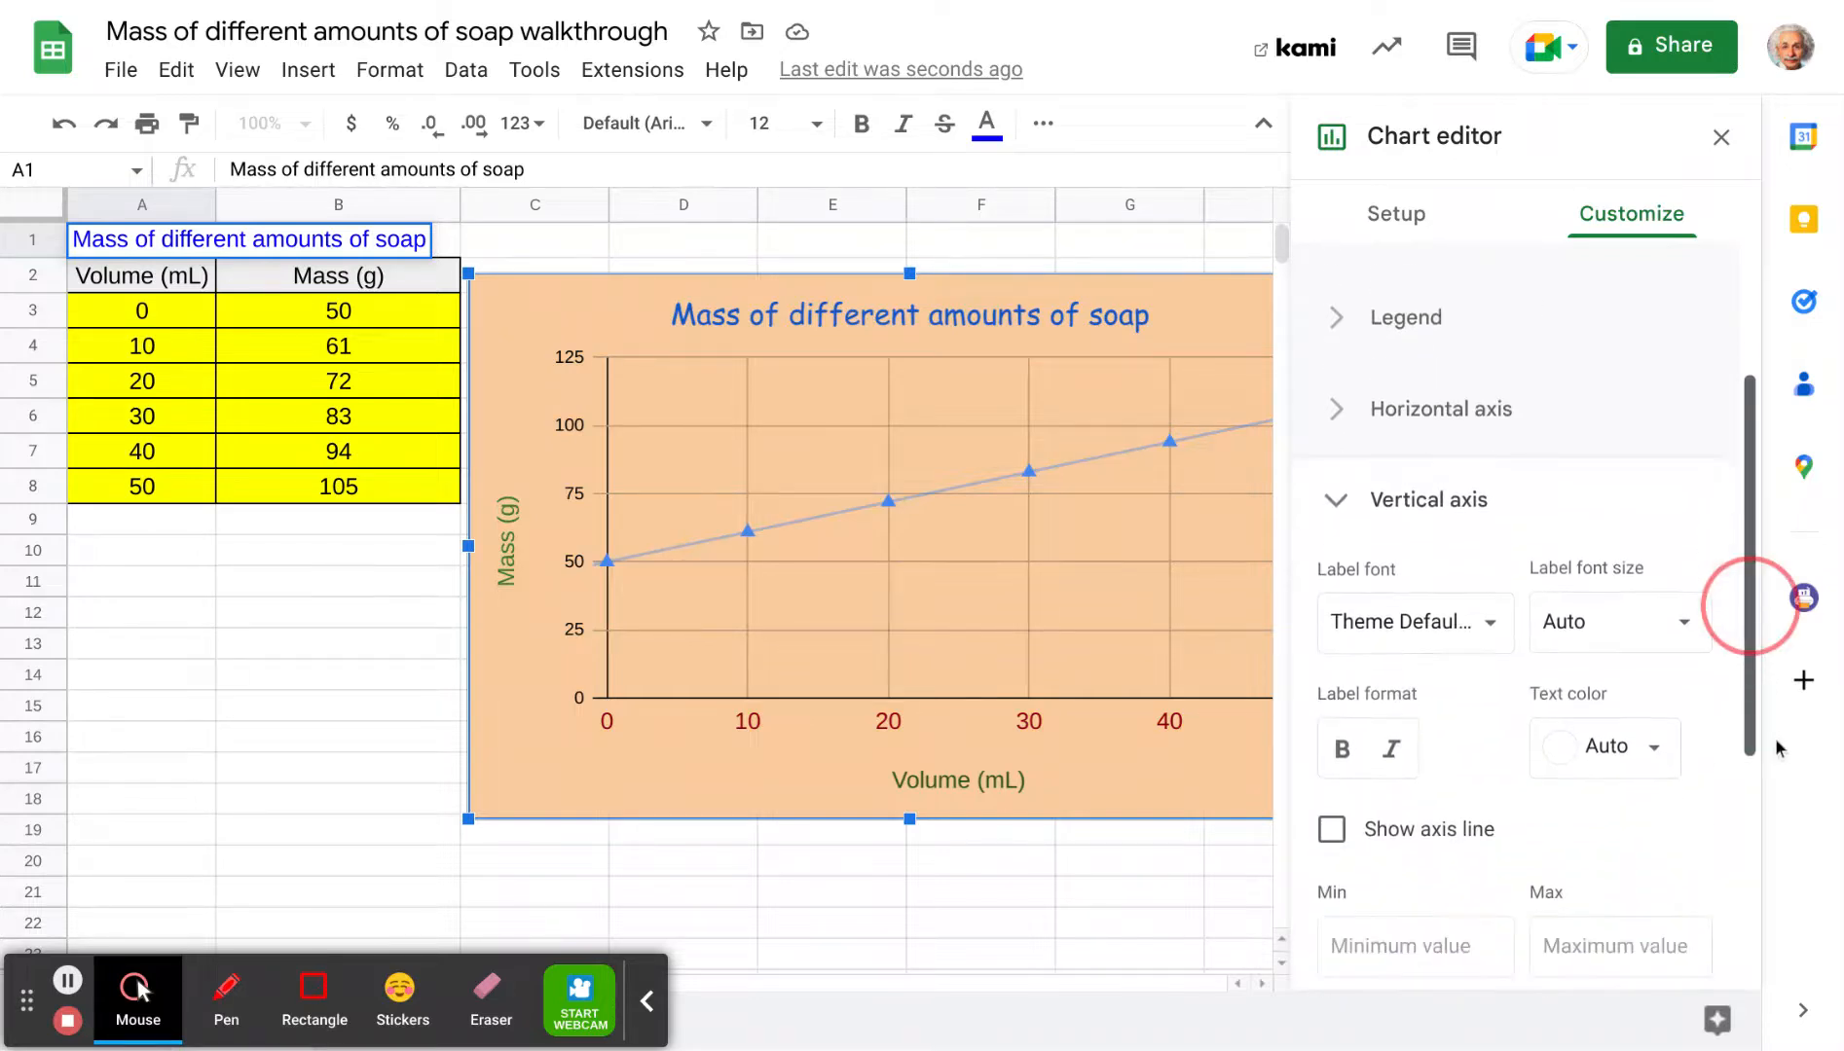
left_click(1686, 615)
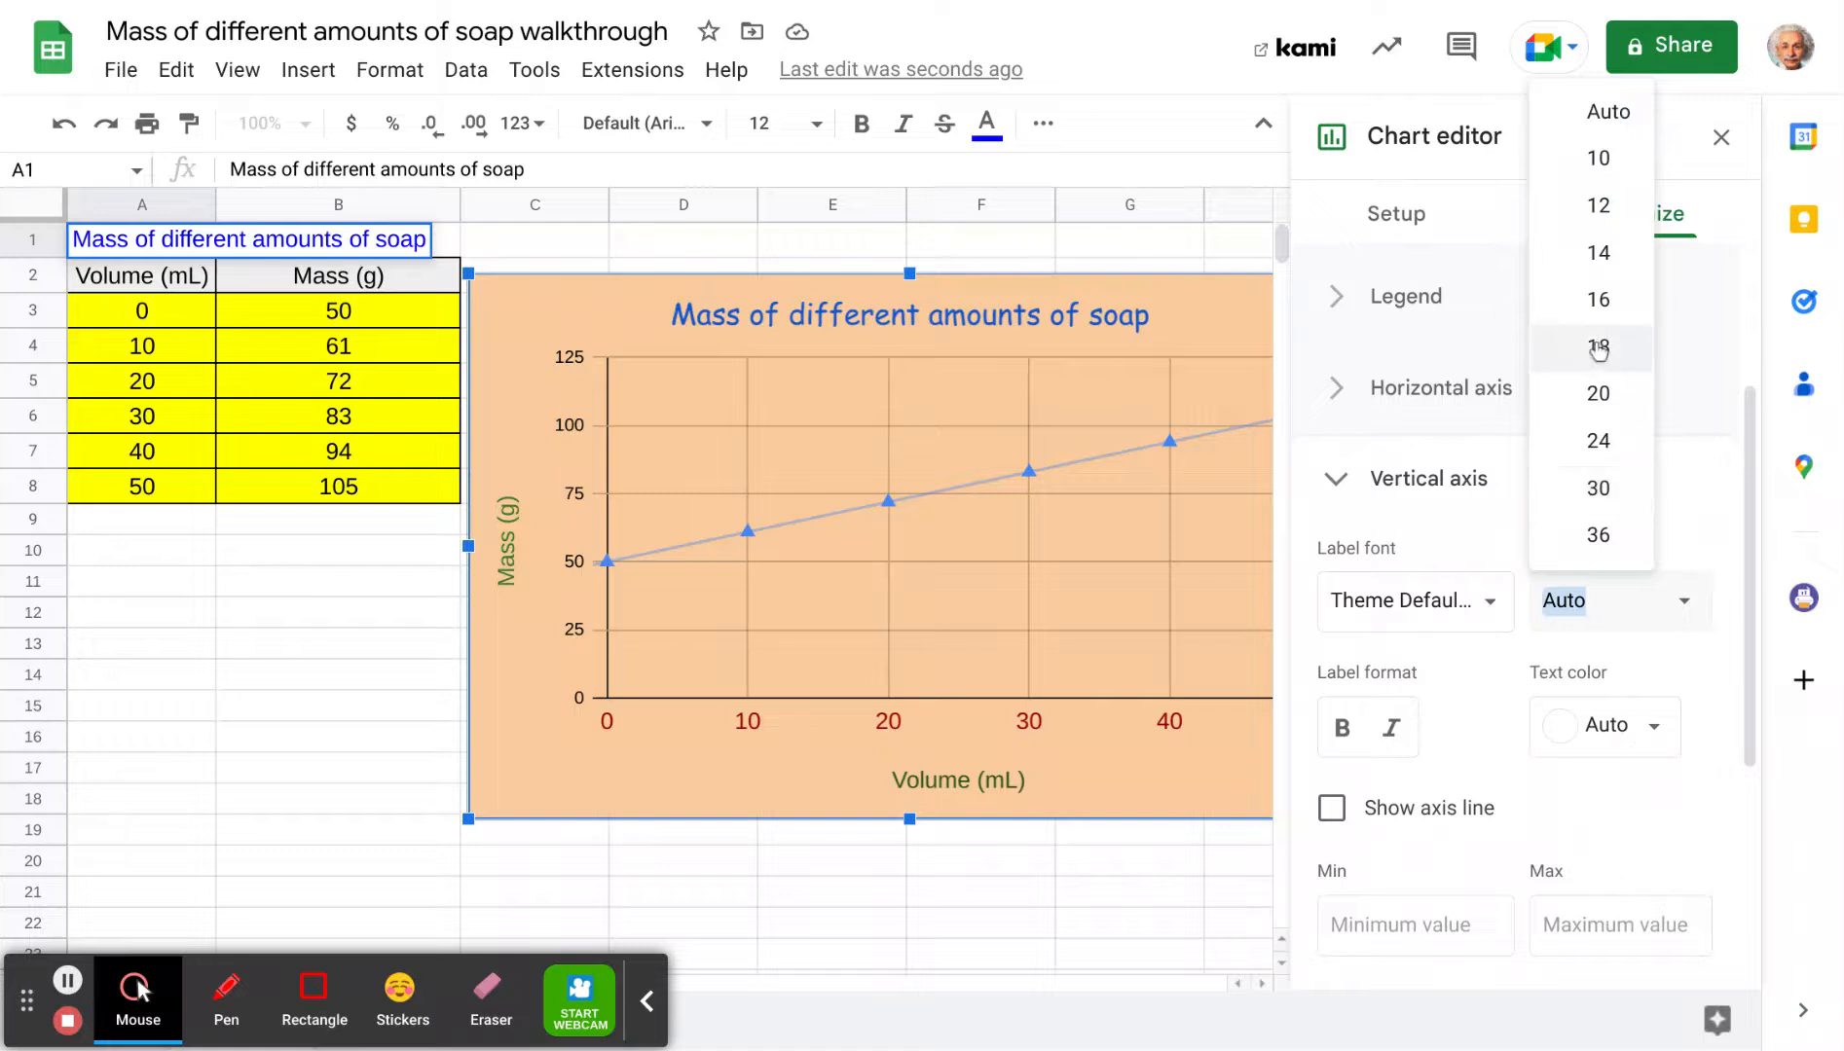
left_click(1597, 346)
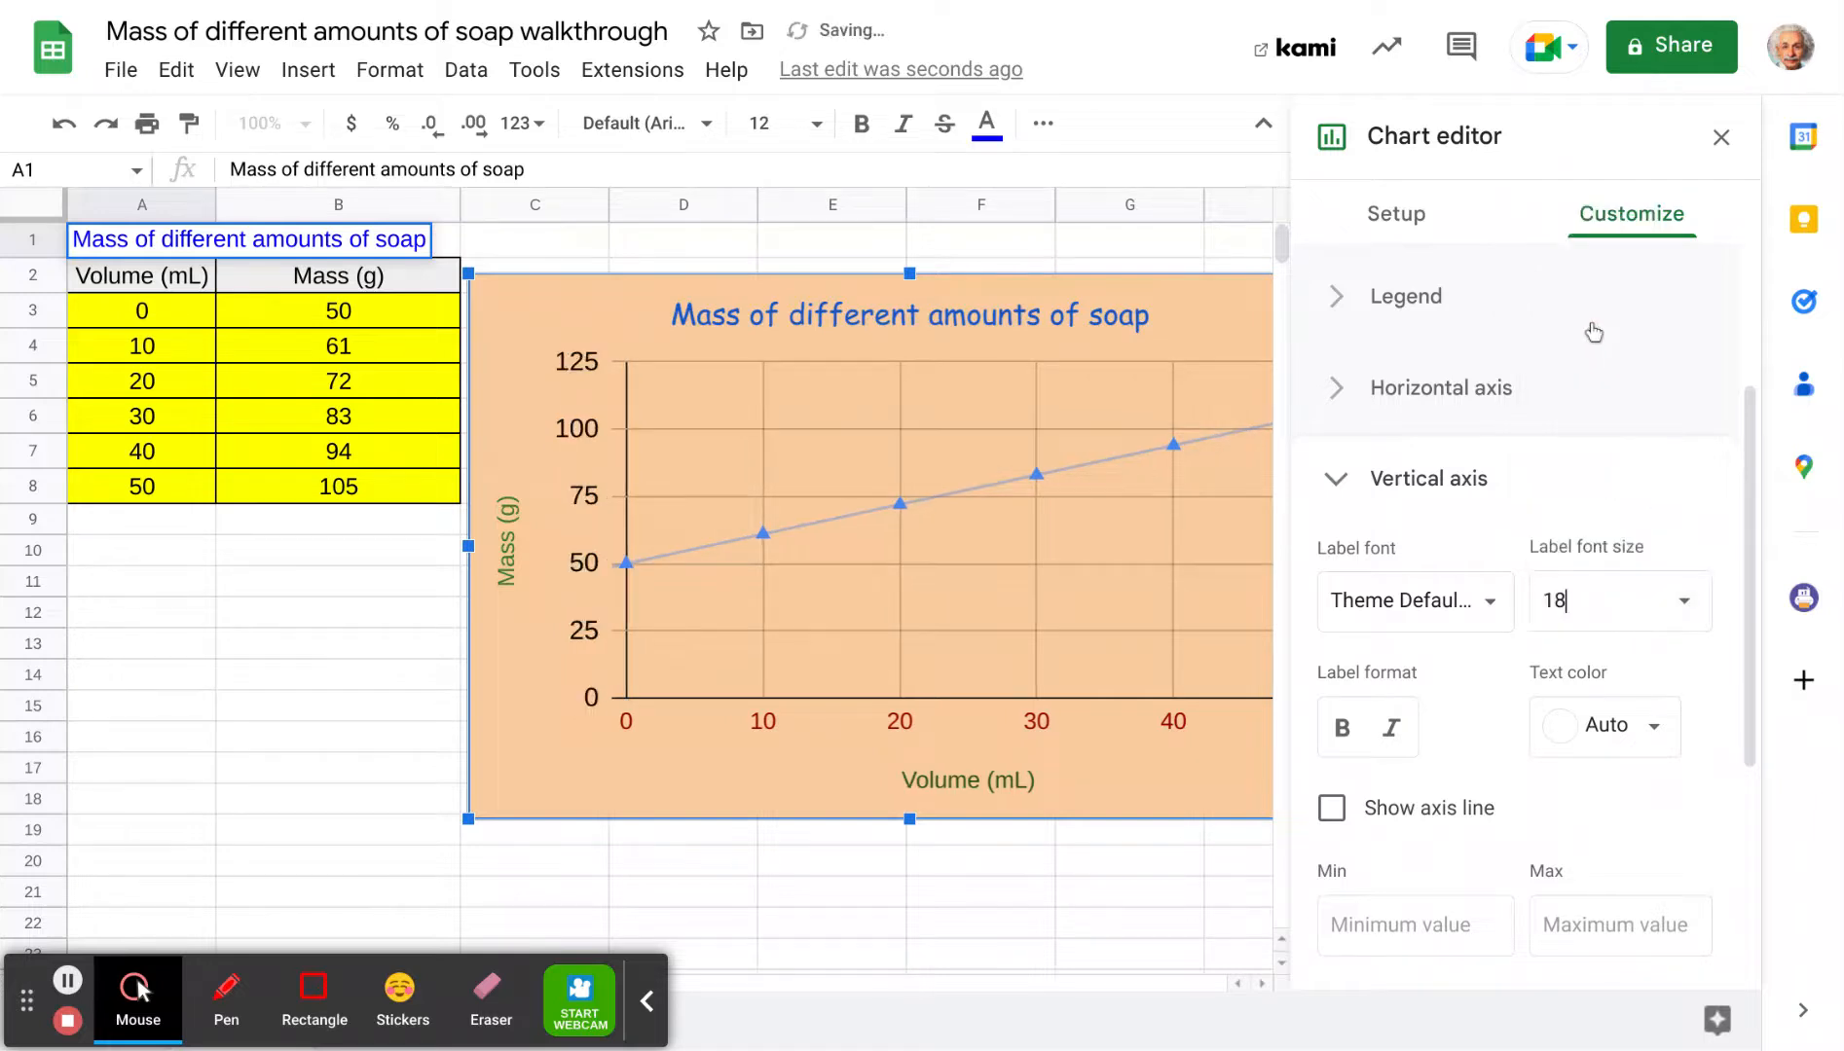
left_click(1683, 602)
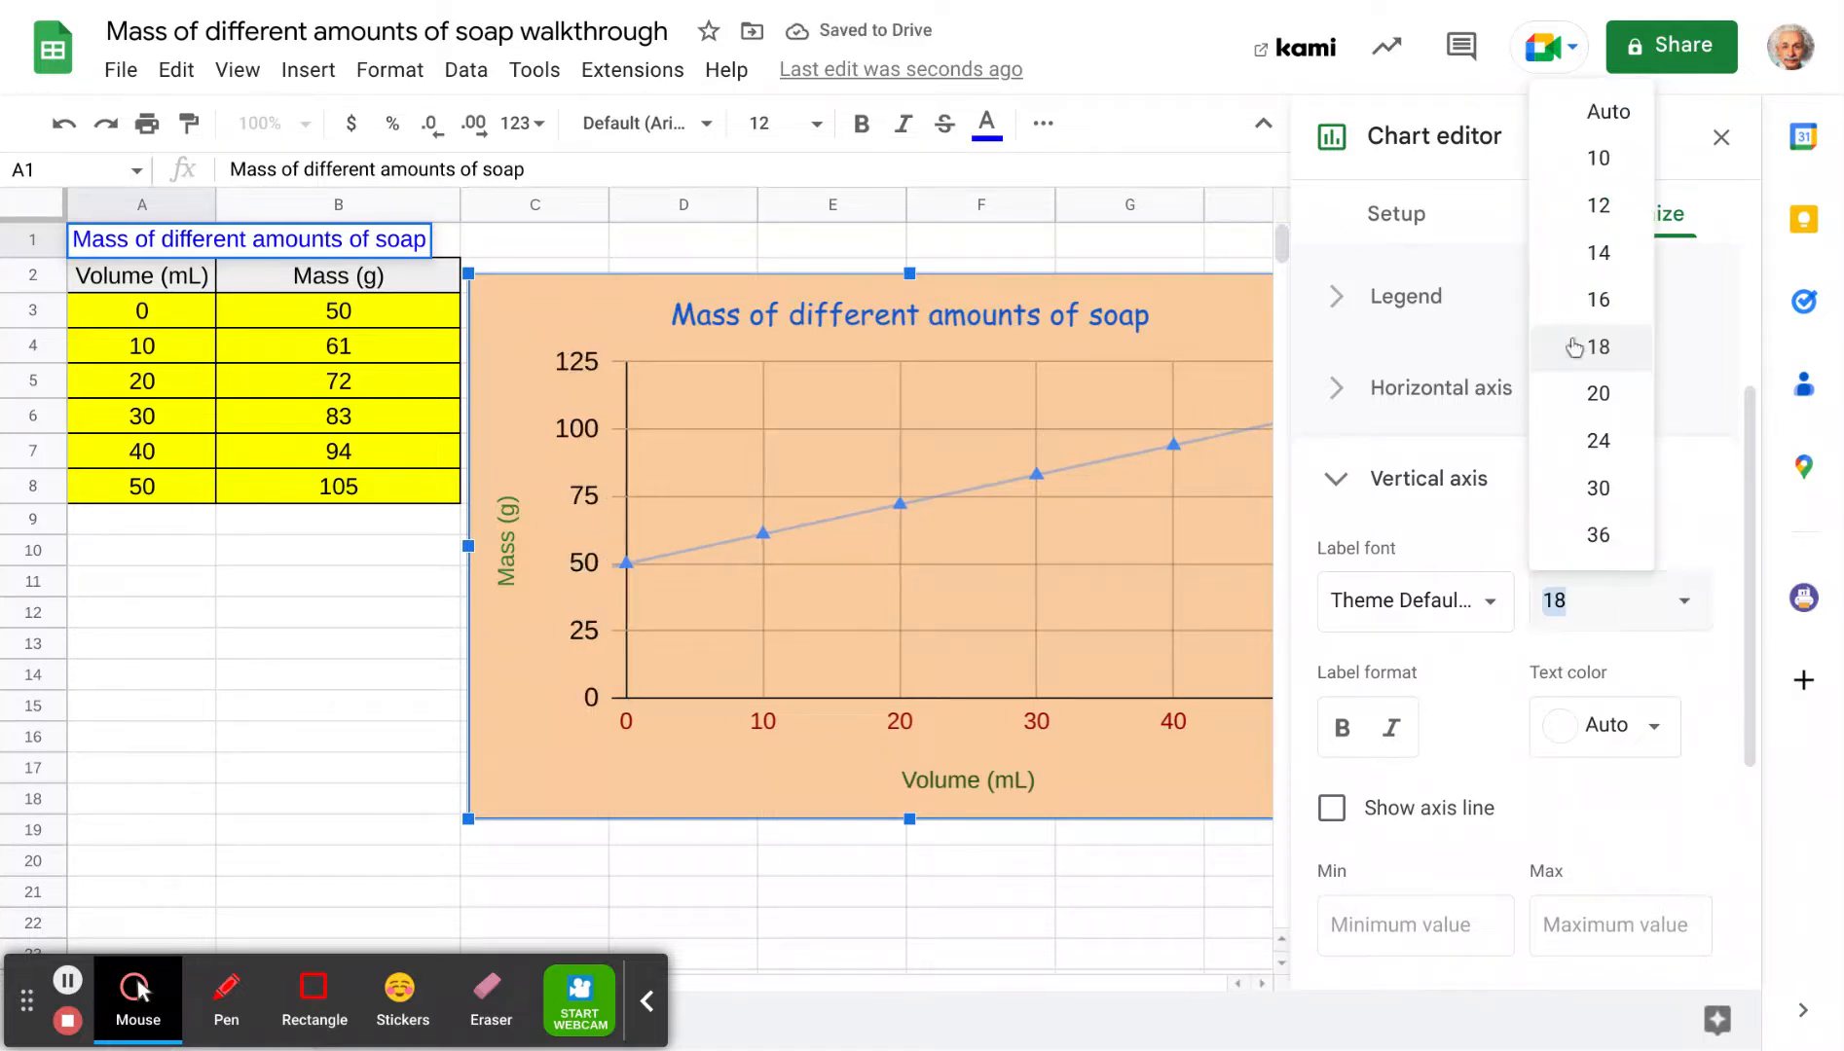
left_click(1601, 300)
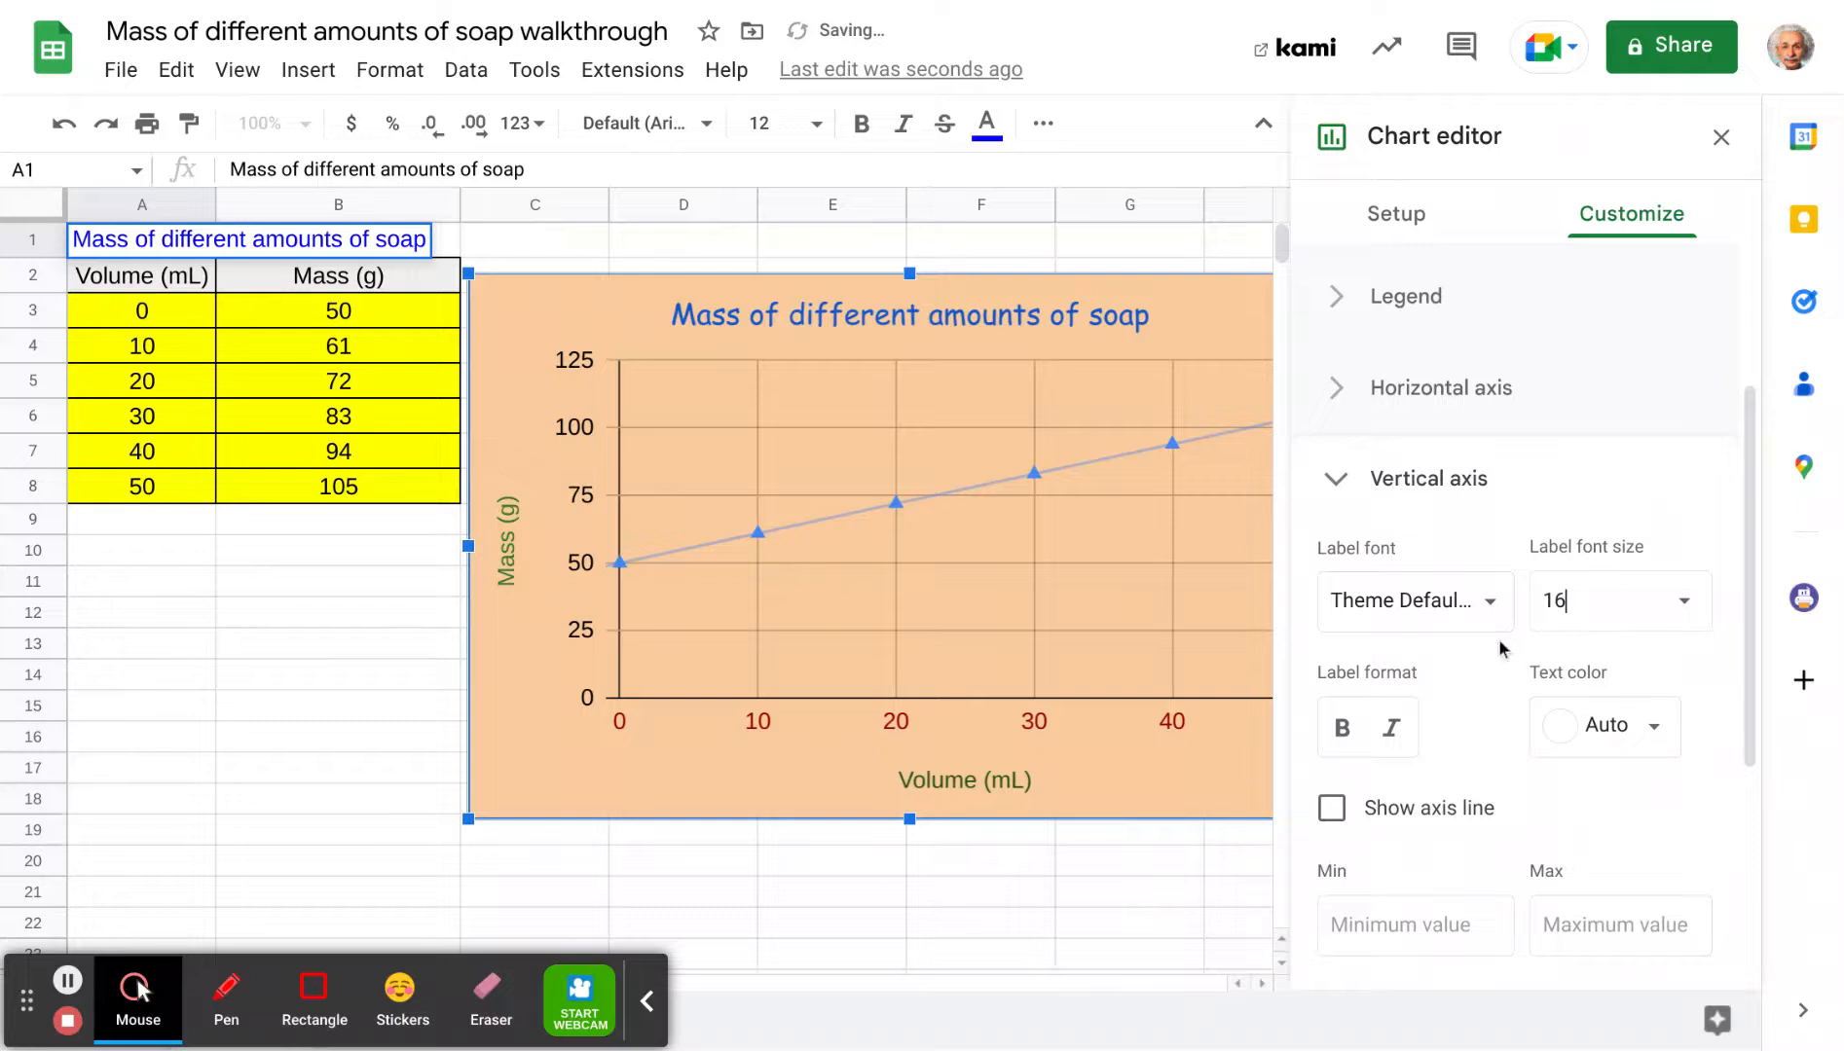
left_click(1645, 740)
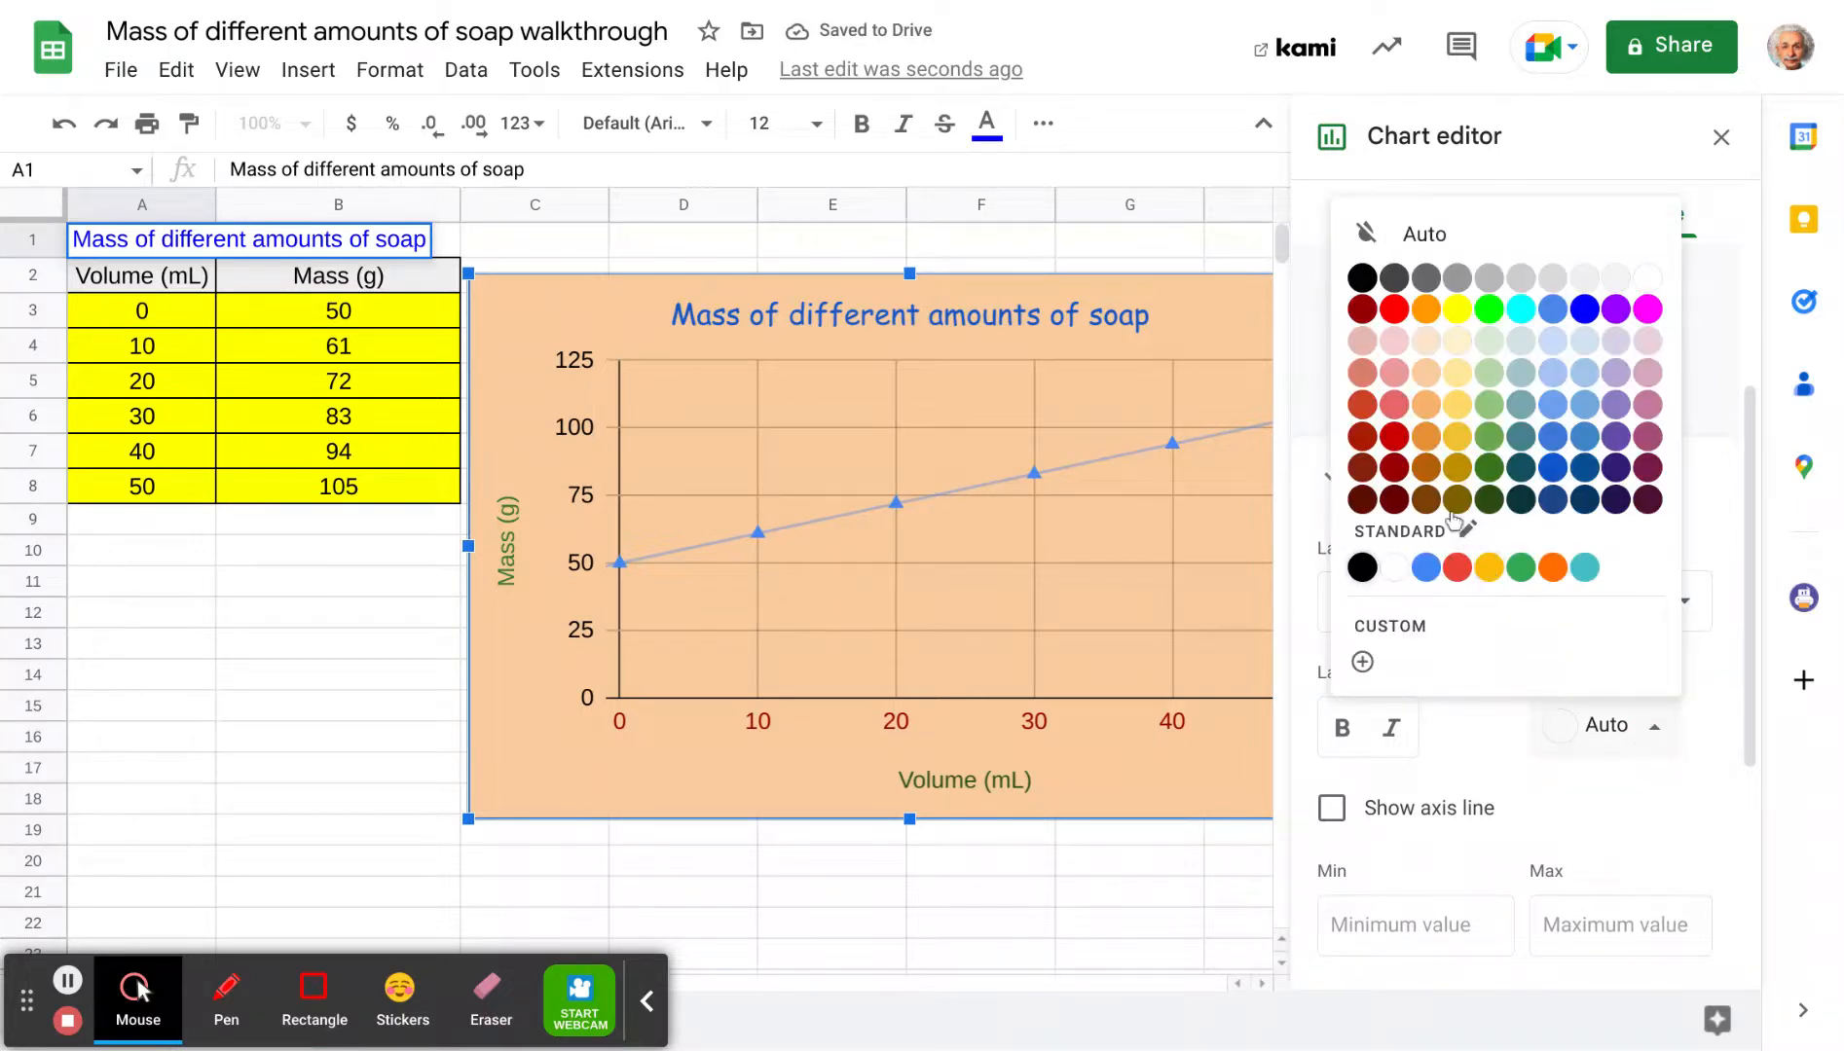
left_click(1394, 459)
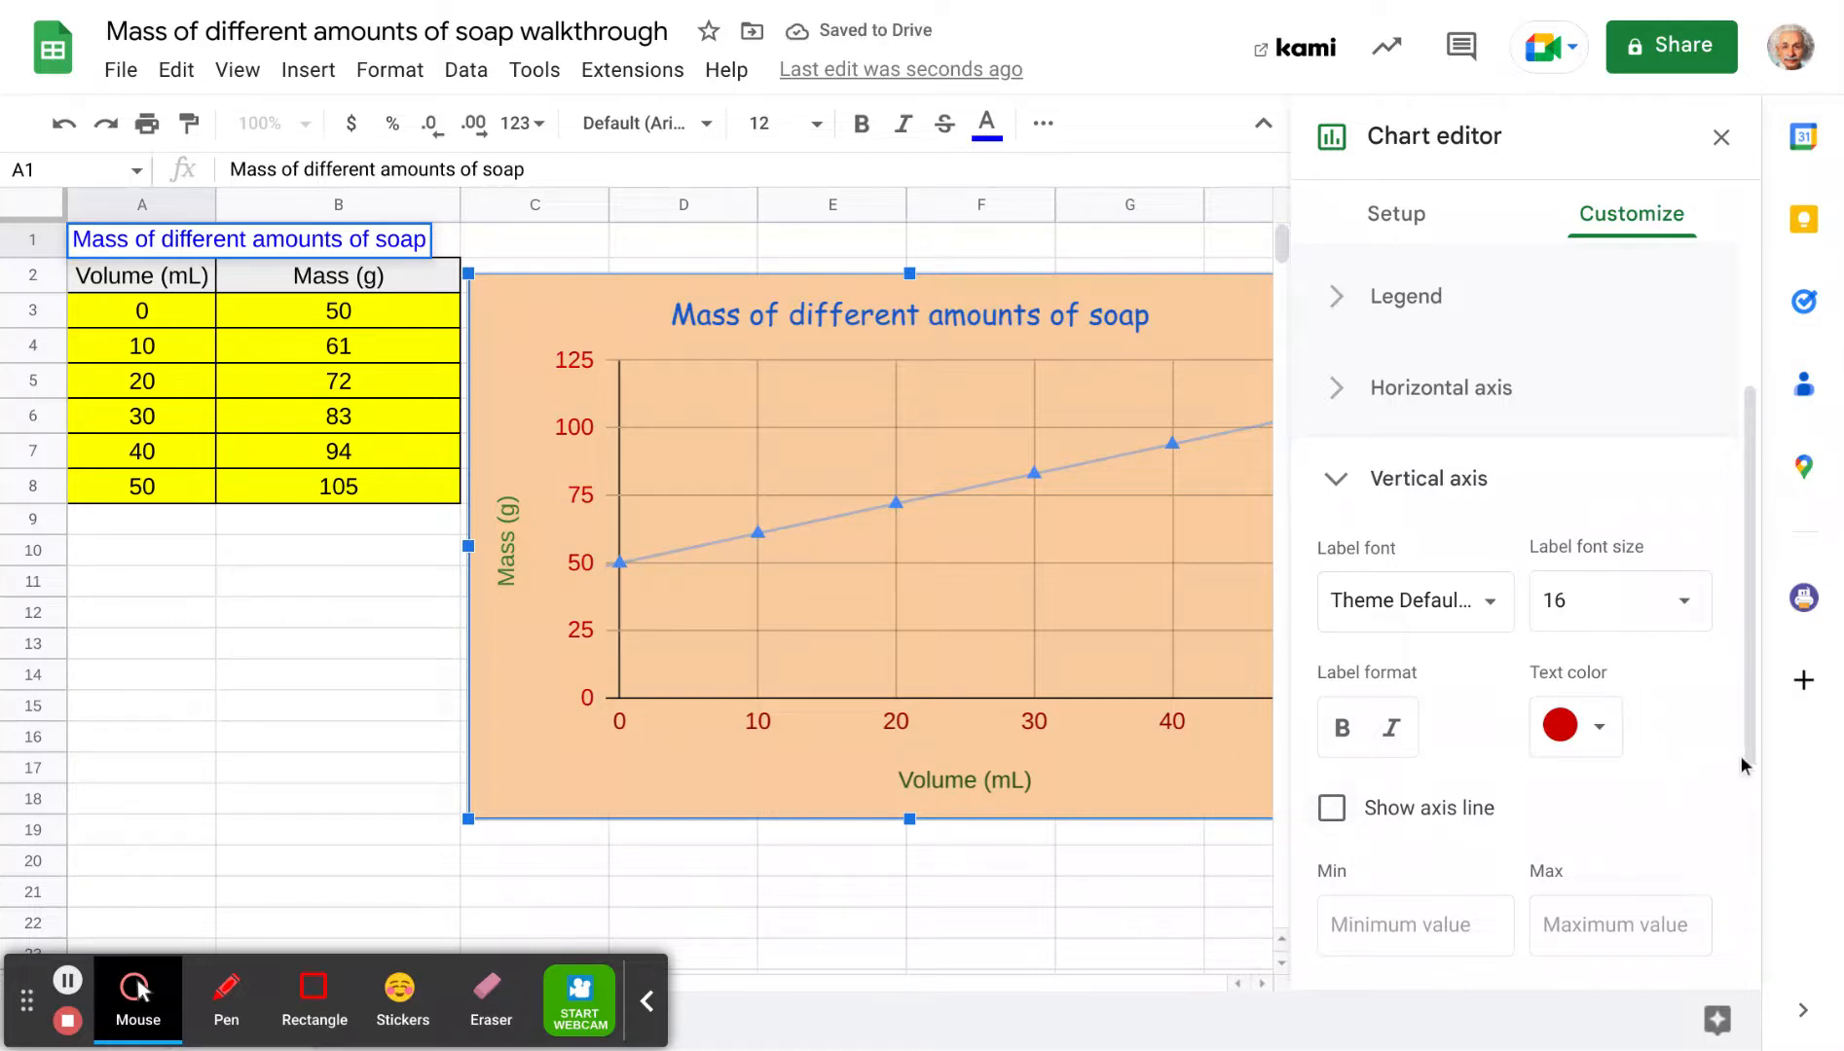
- Set the vertical axis minimum to 50 and maximum to 110, and close the chart editor
left_click_drag(1750, 756, 1769, 851)
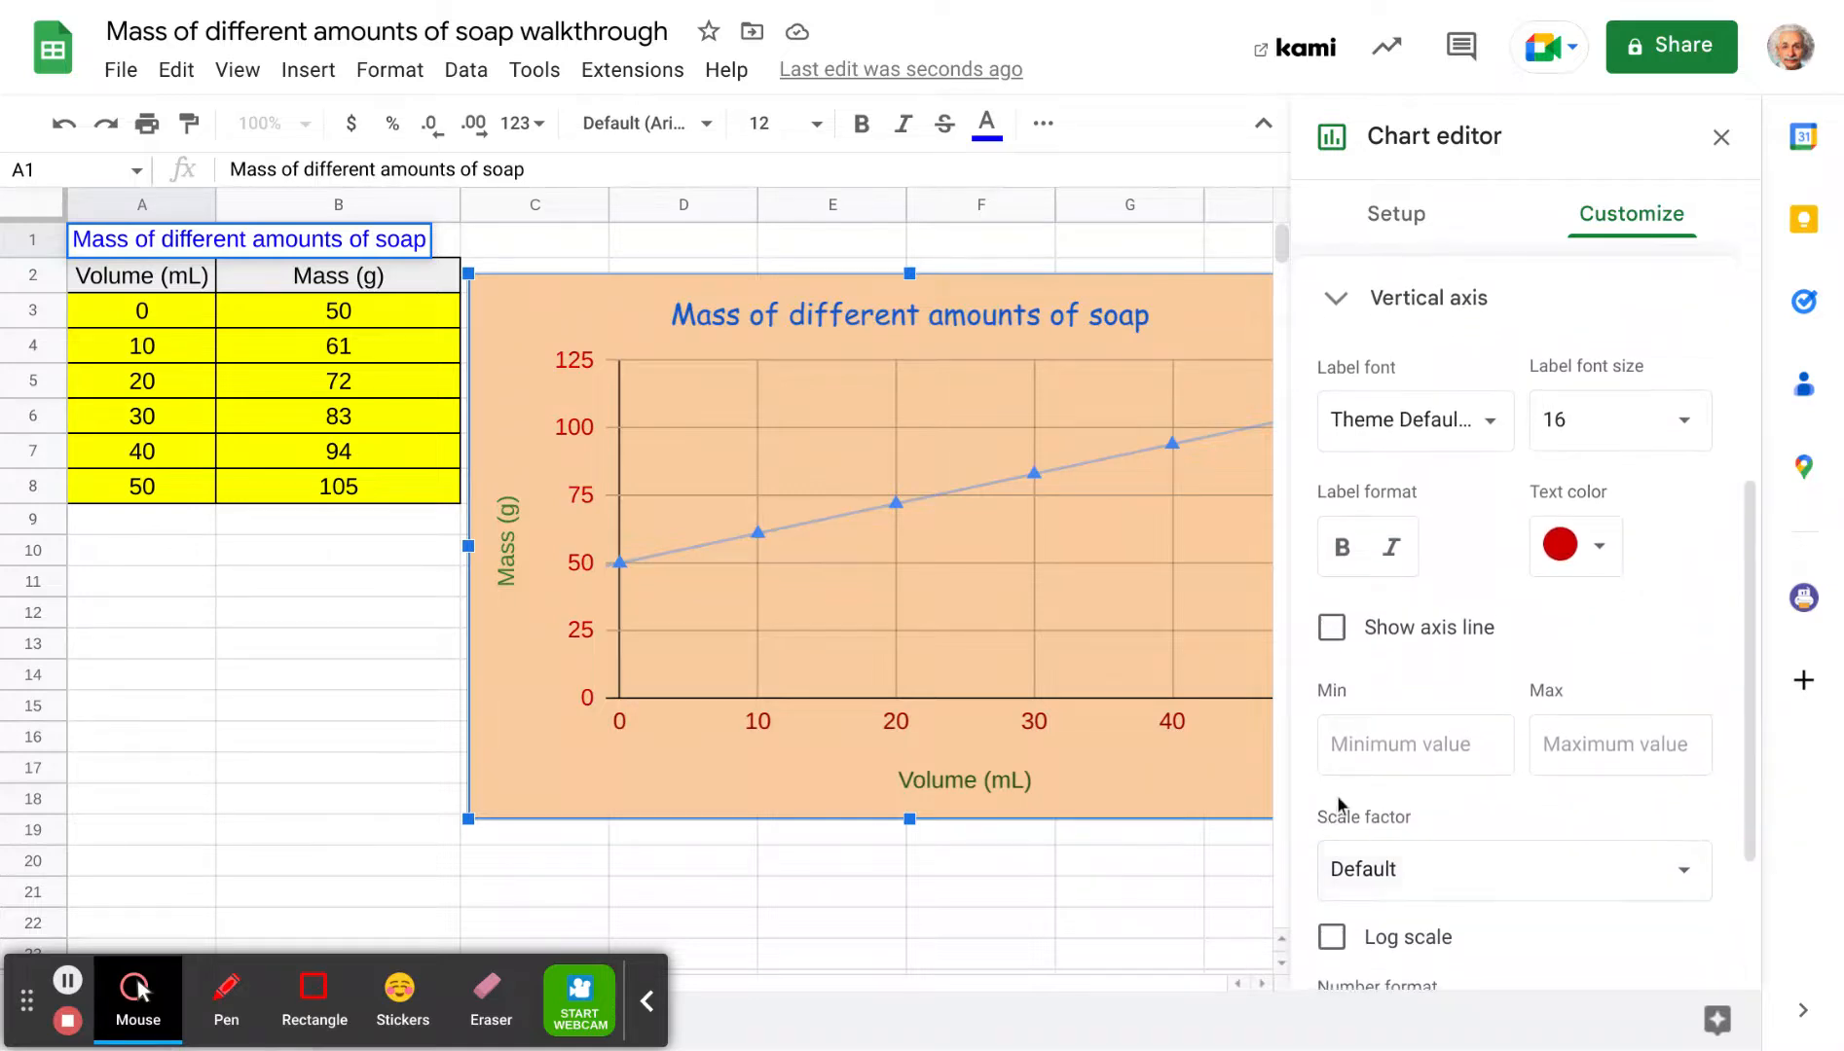
left_click(1350, 746)
type("50")
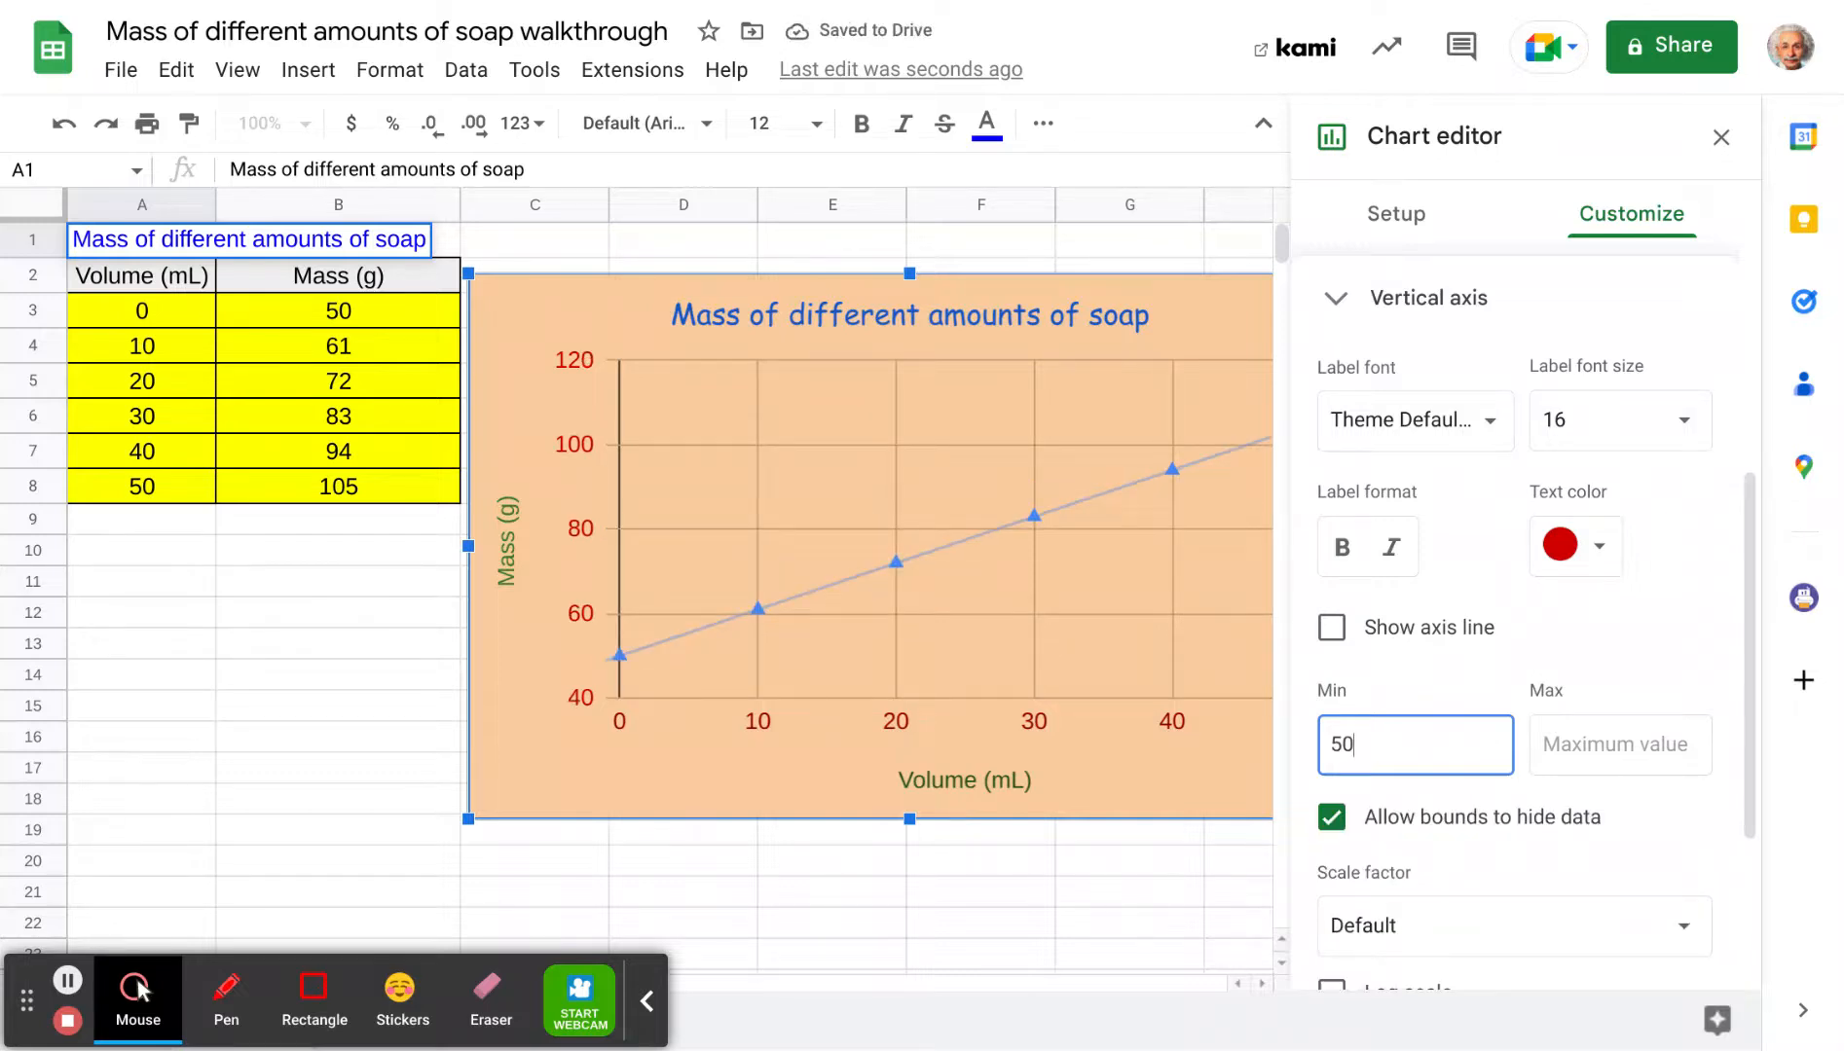
left_click(1616, 746)
type("110")
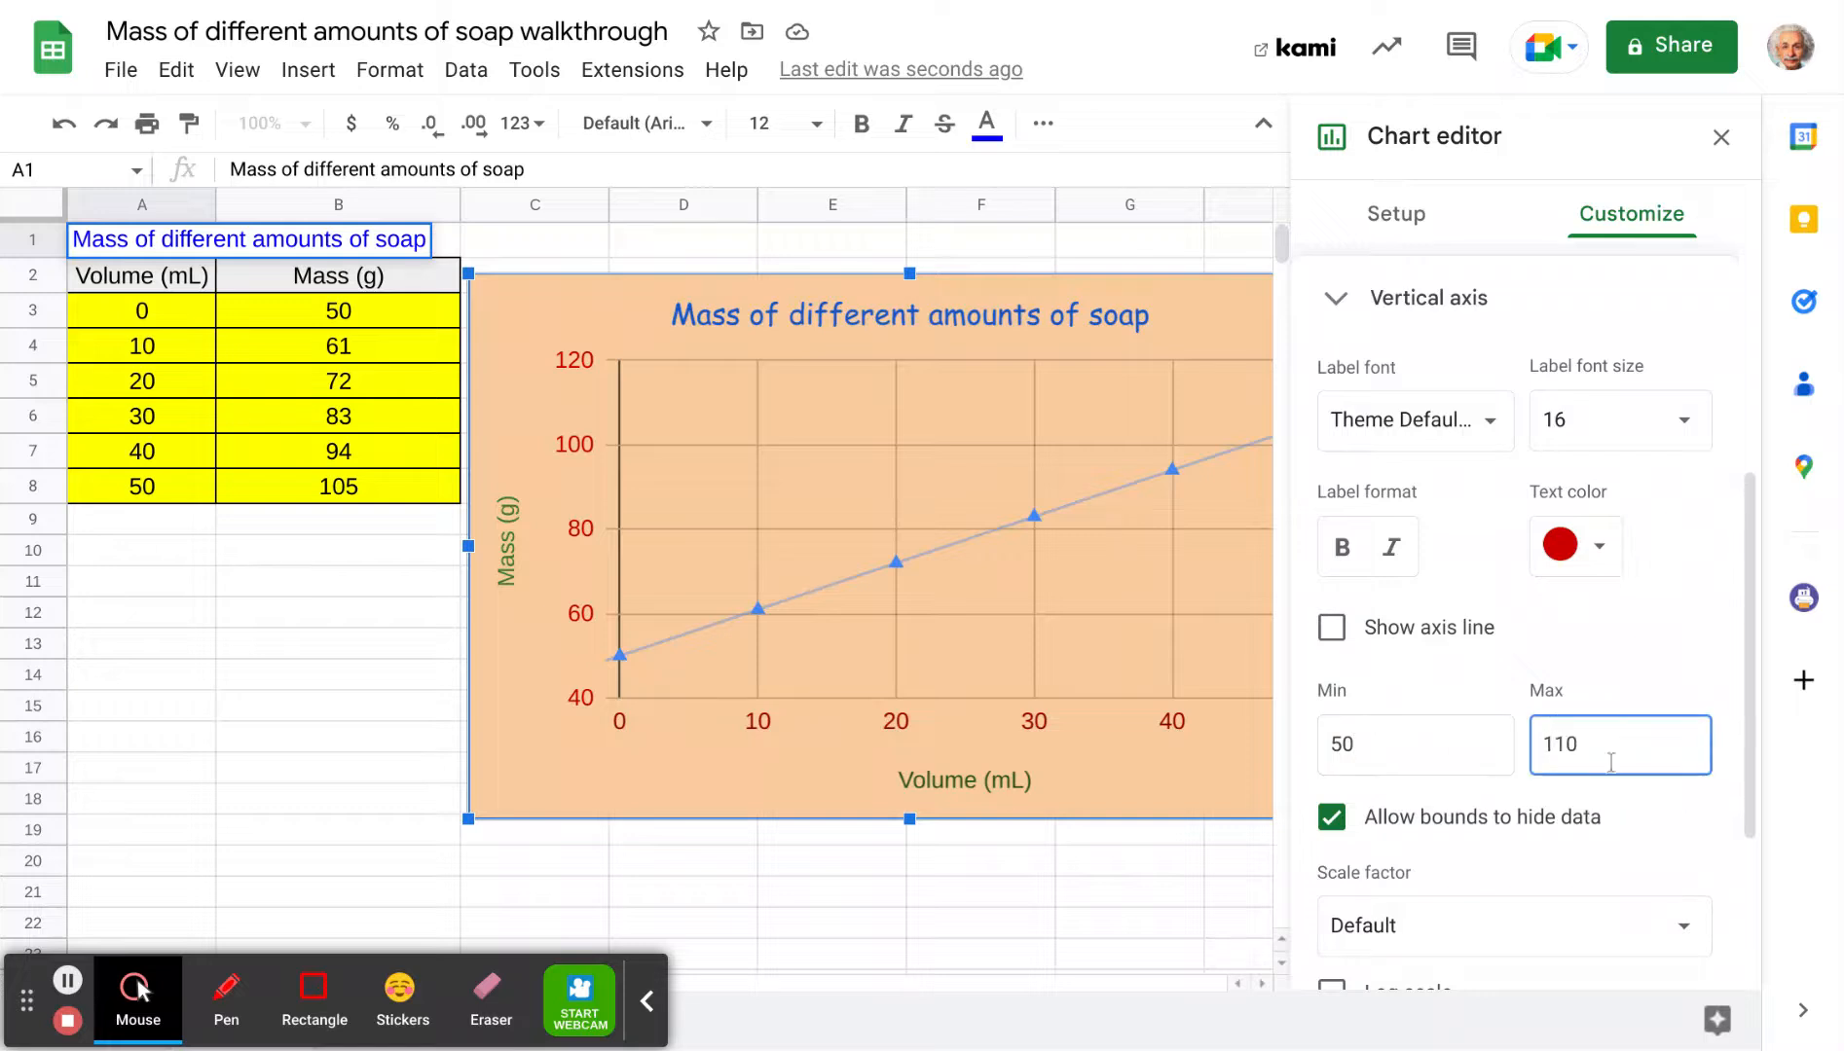
left_click_drag(1748, 816, 1757, 957)
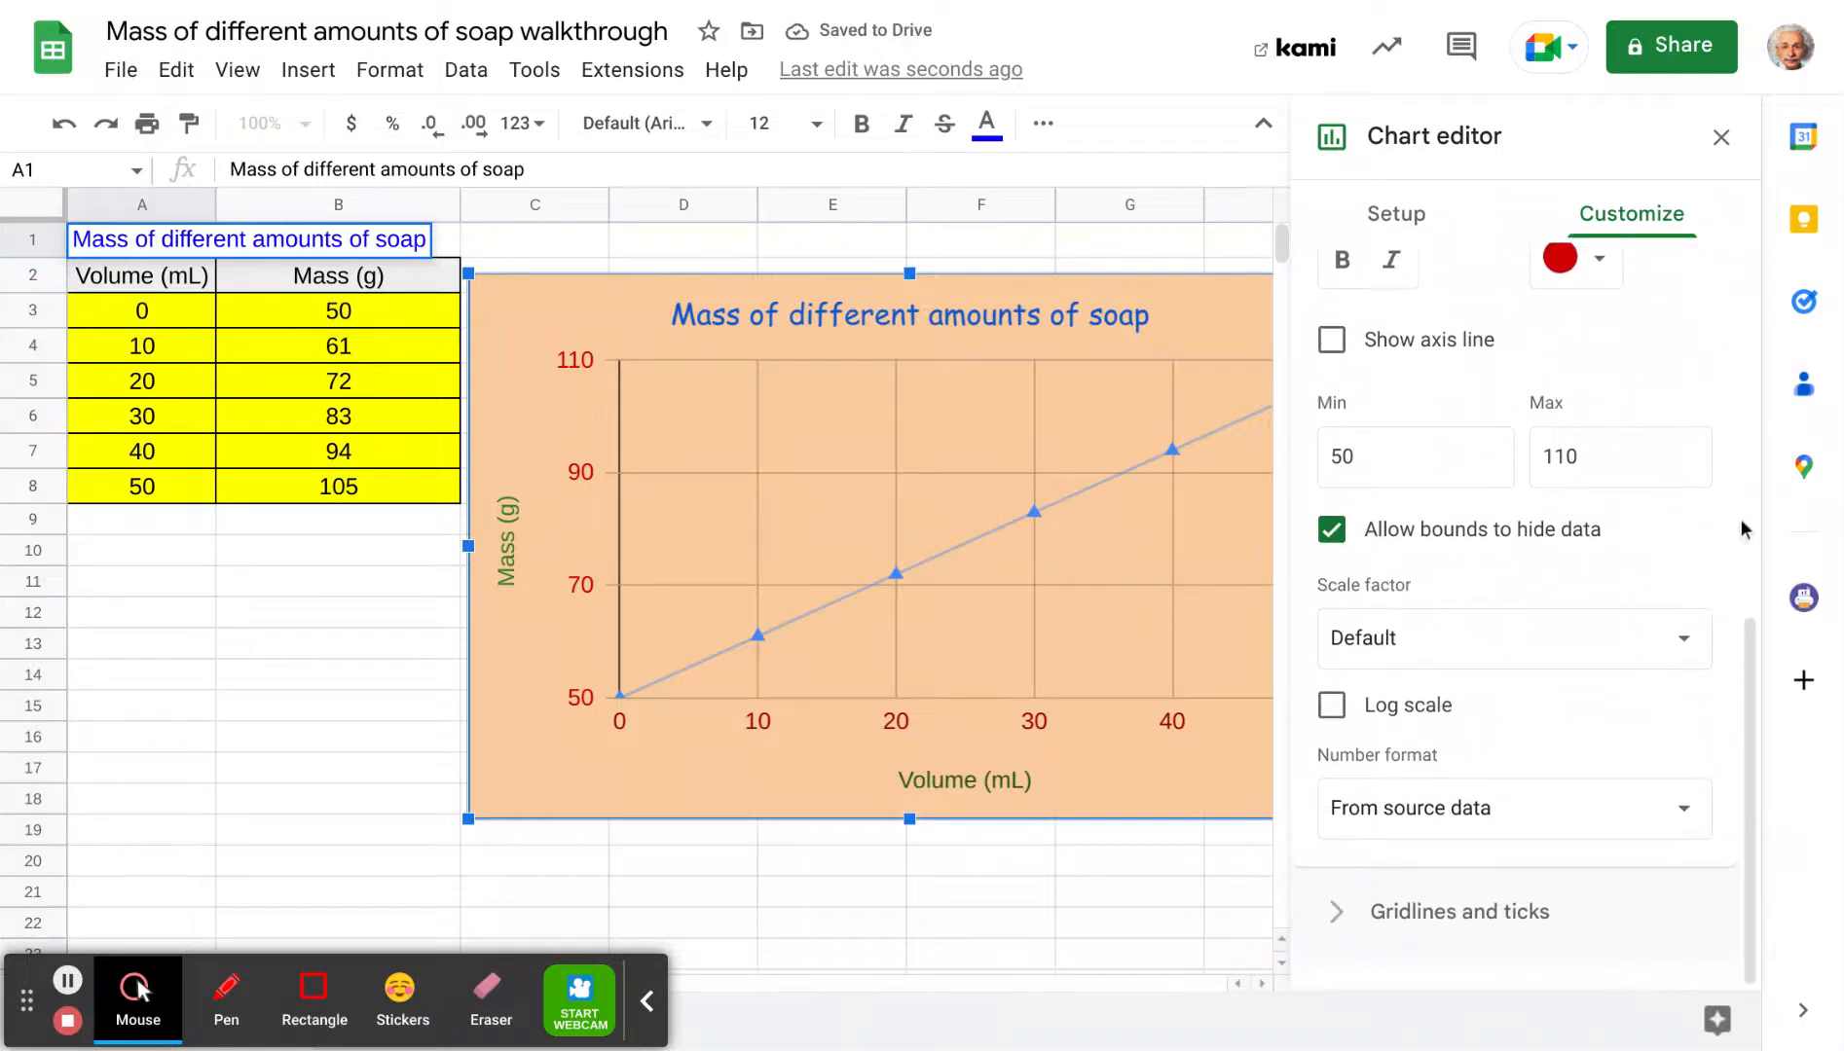
left_click(1721, 138)
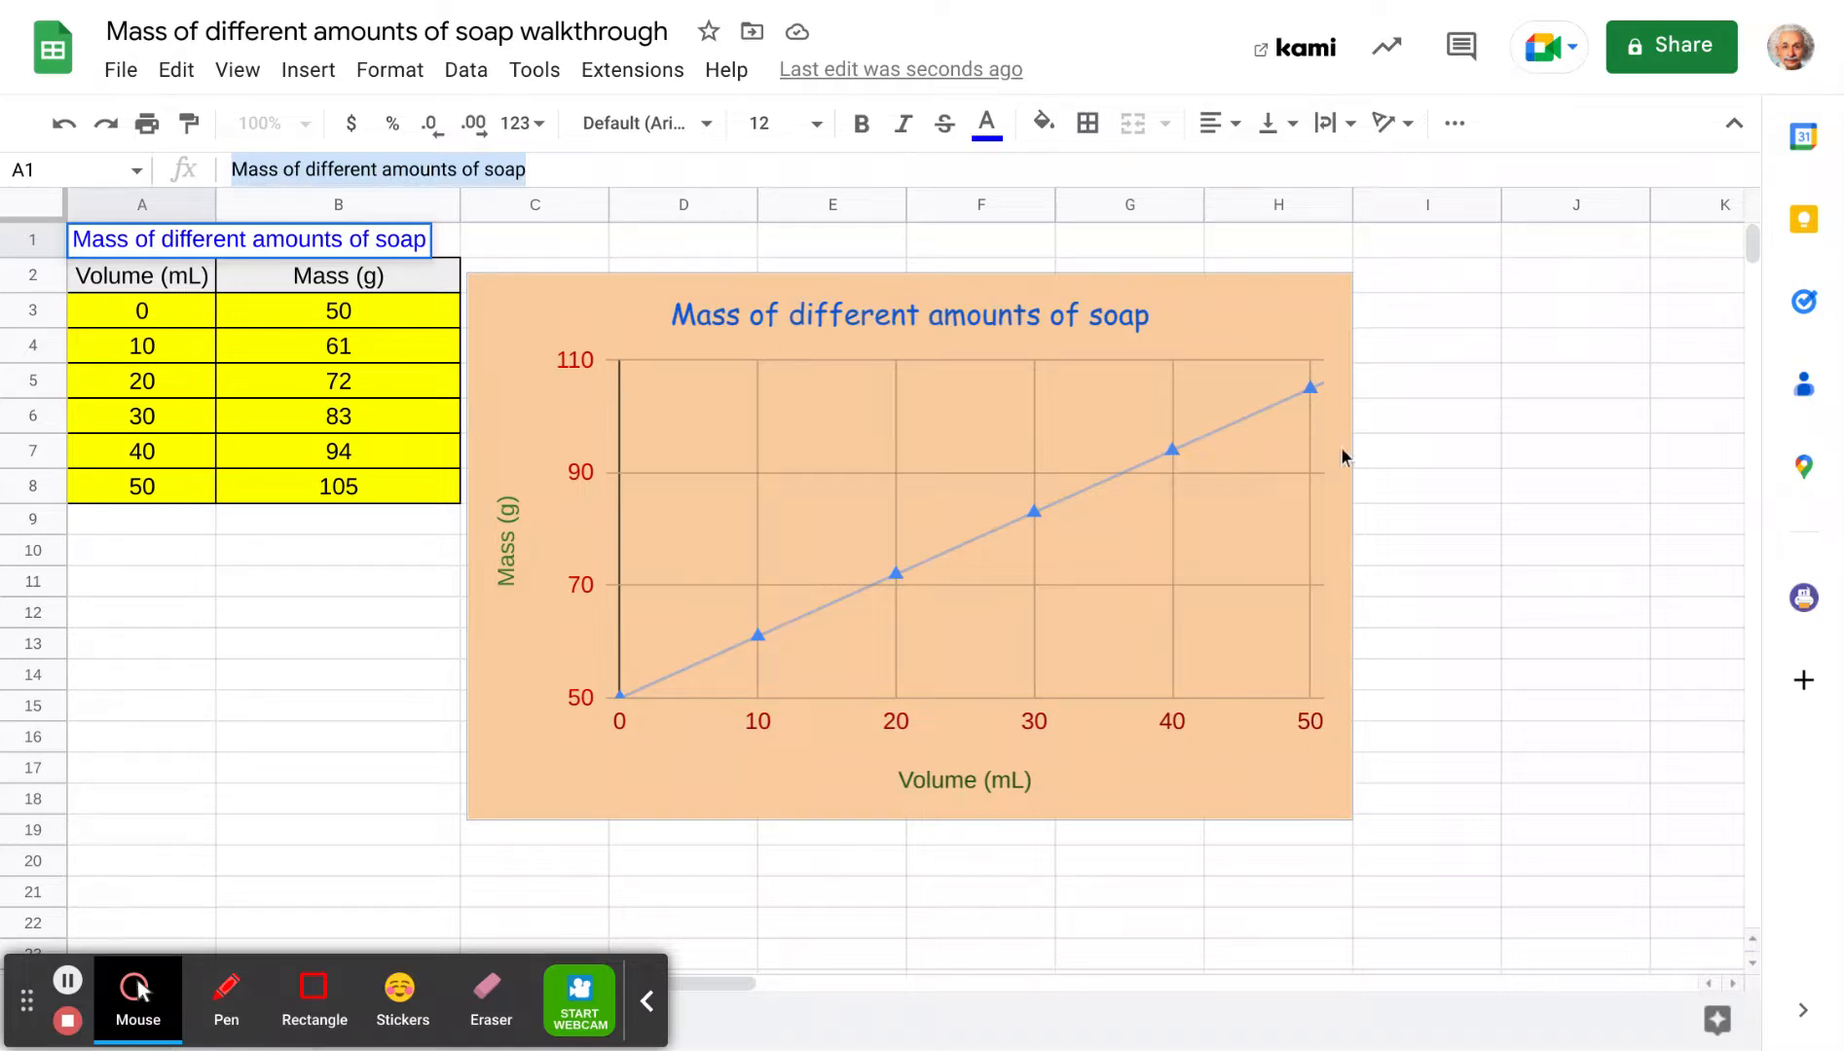
- Reopen the scatter chart for editing and set the vertical axis gridlines' minor count to 3
left_click(1336, 309)
left_click(1330, 296)
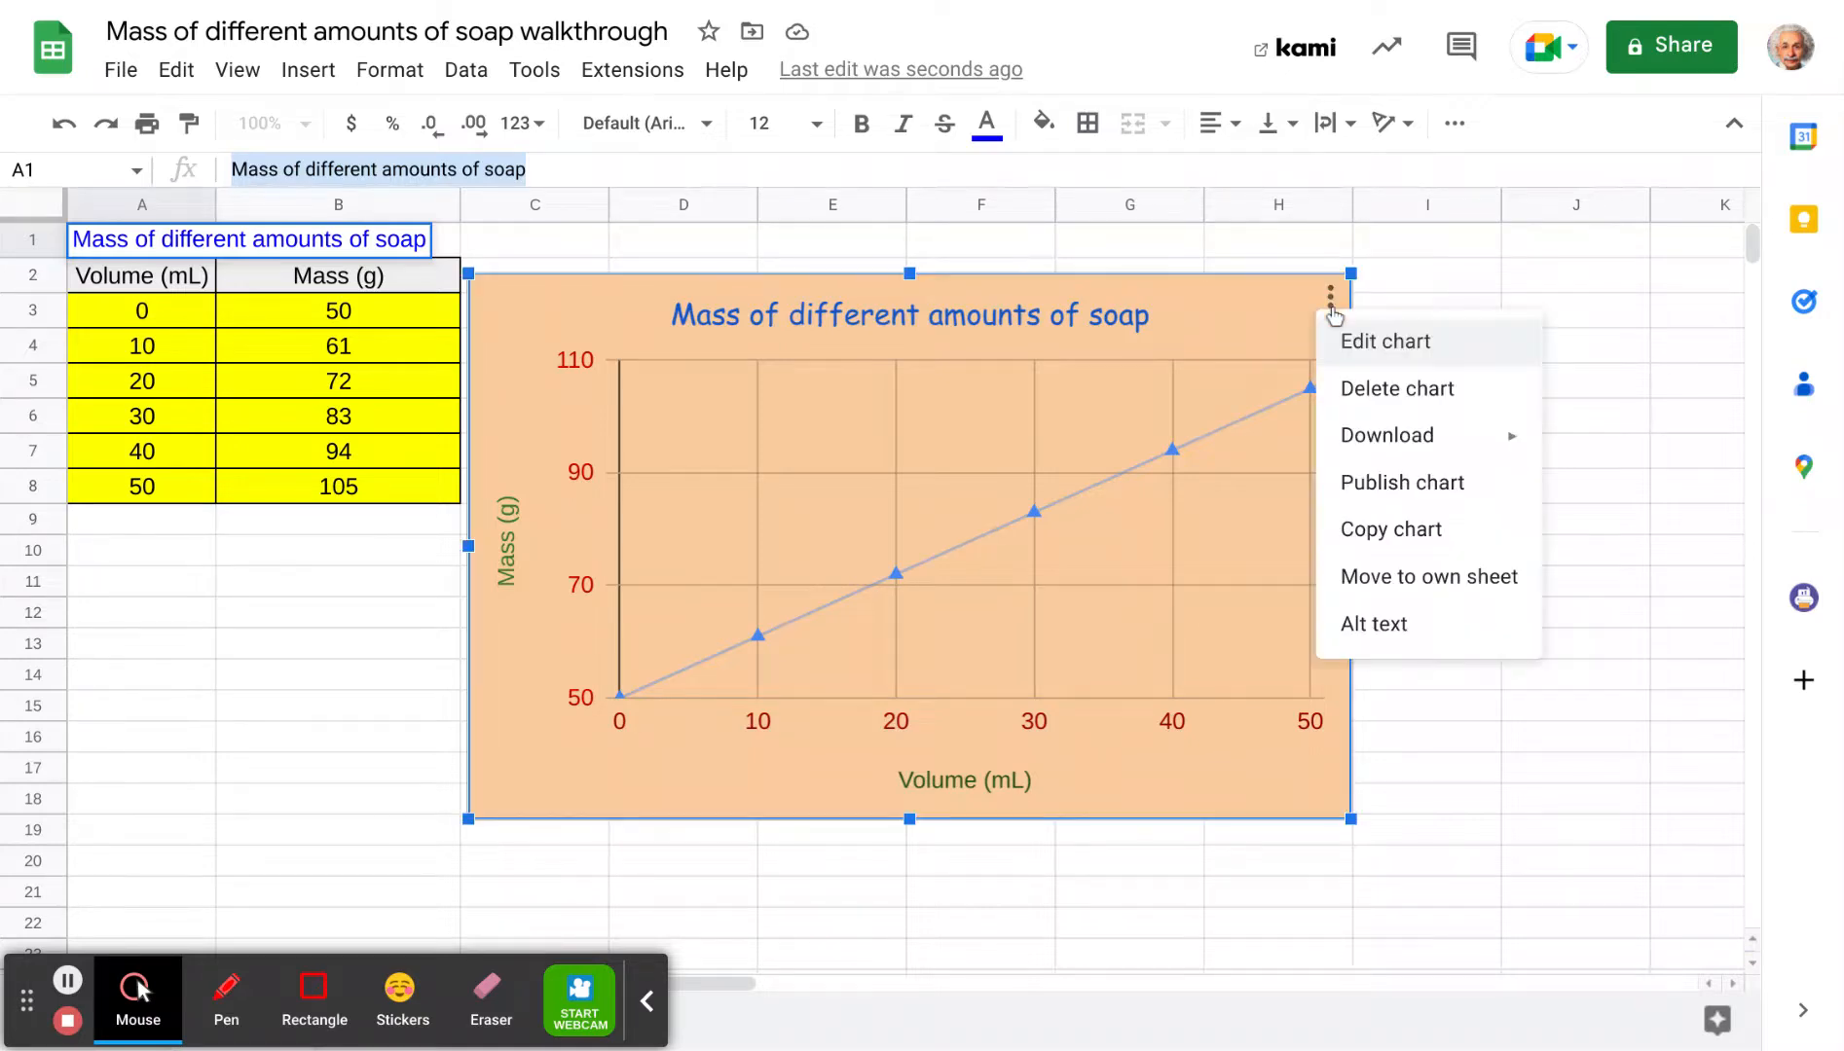
left_click(1349, 336)
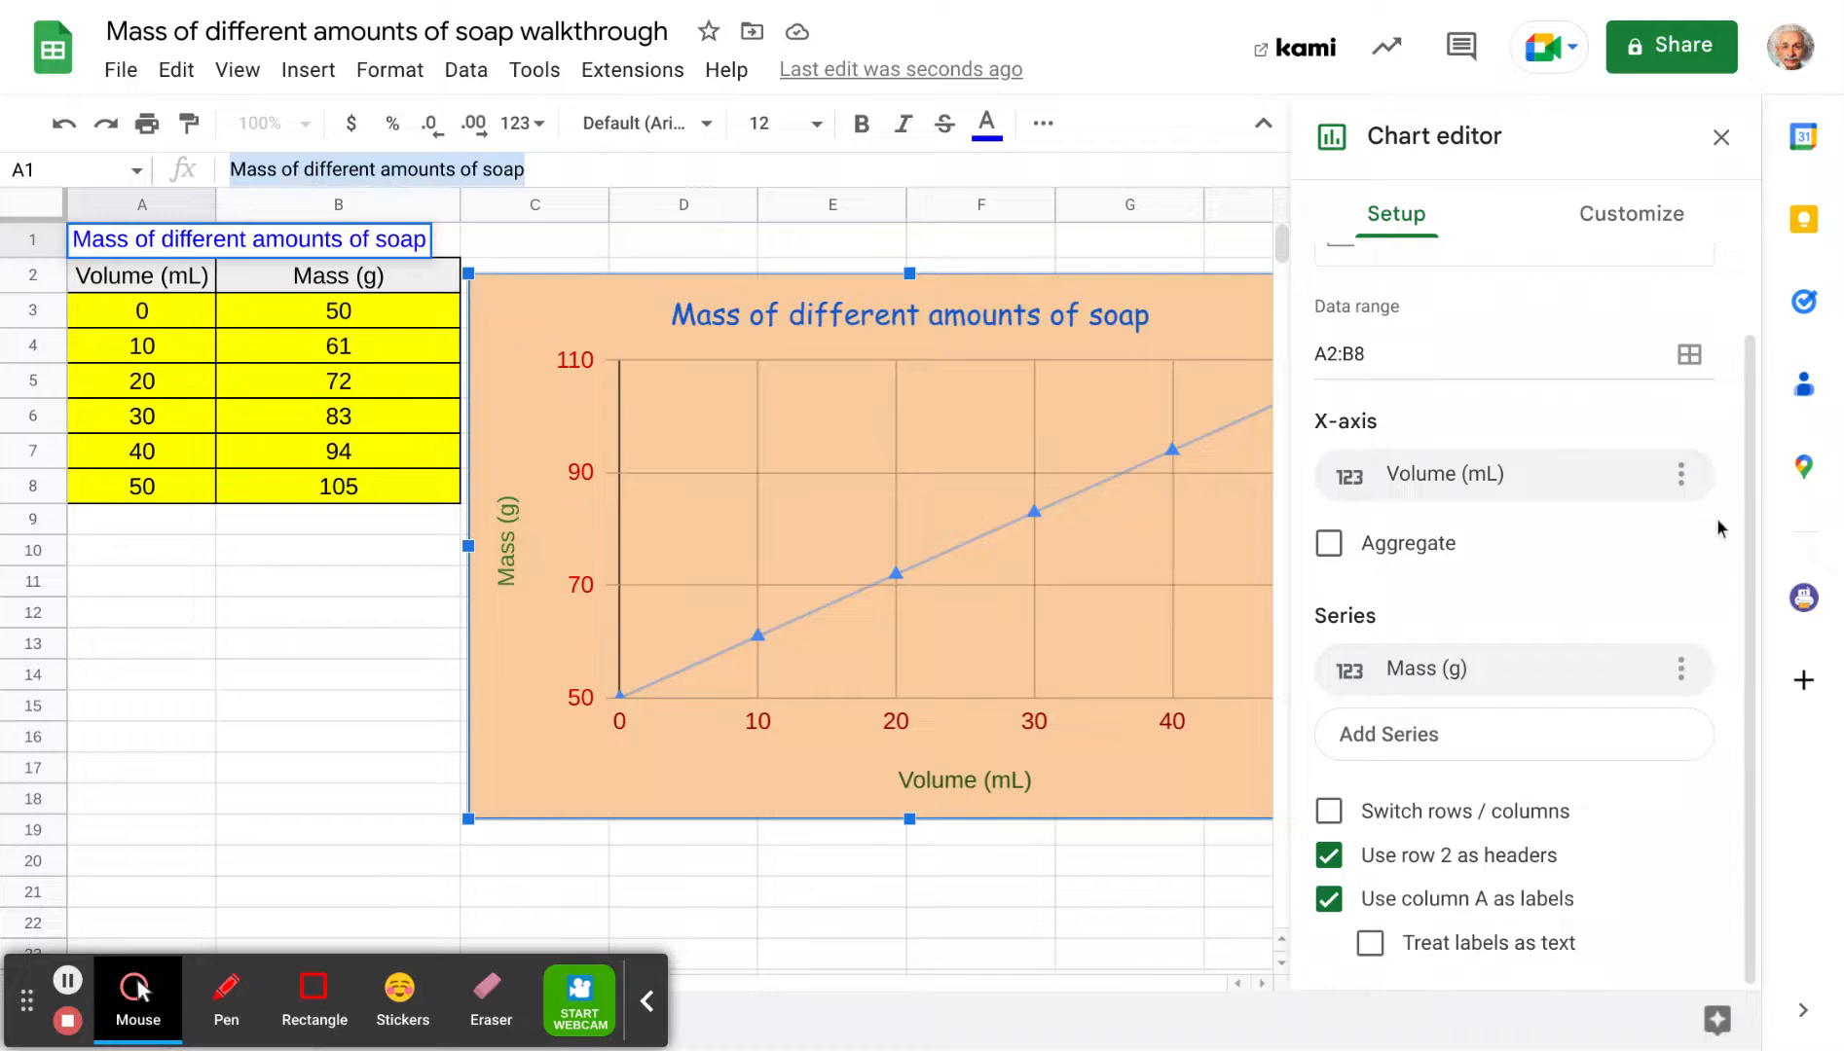
left_click(1626, 234)
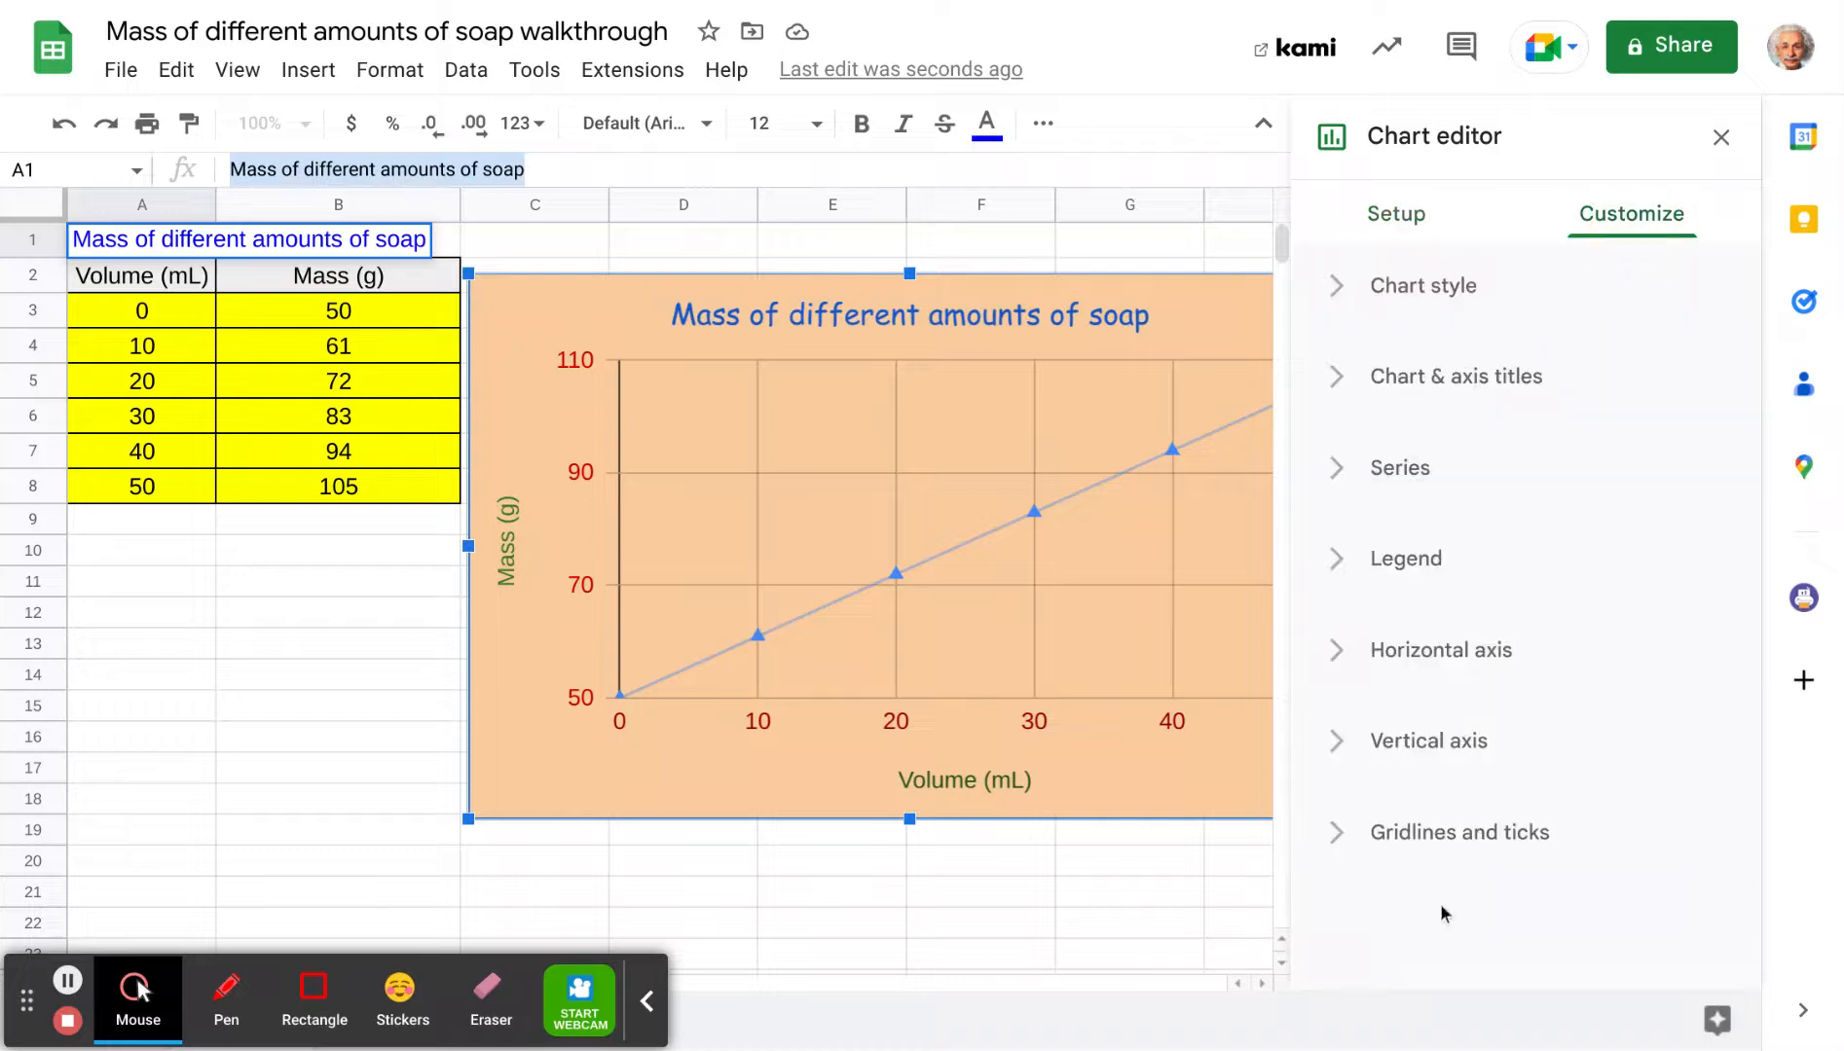
left_click(1339, 847)
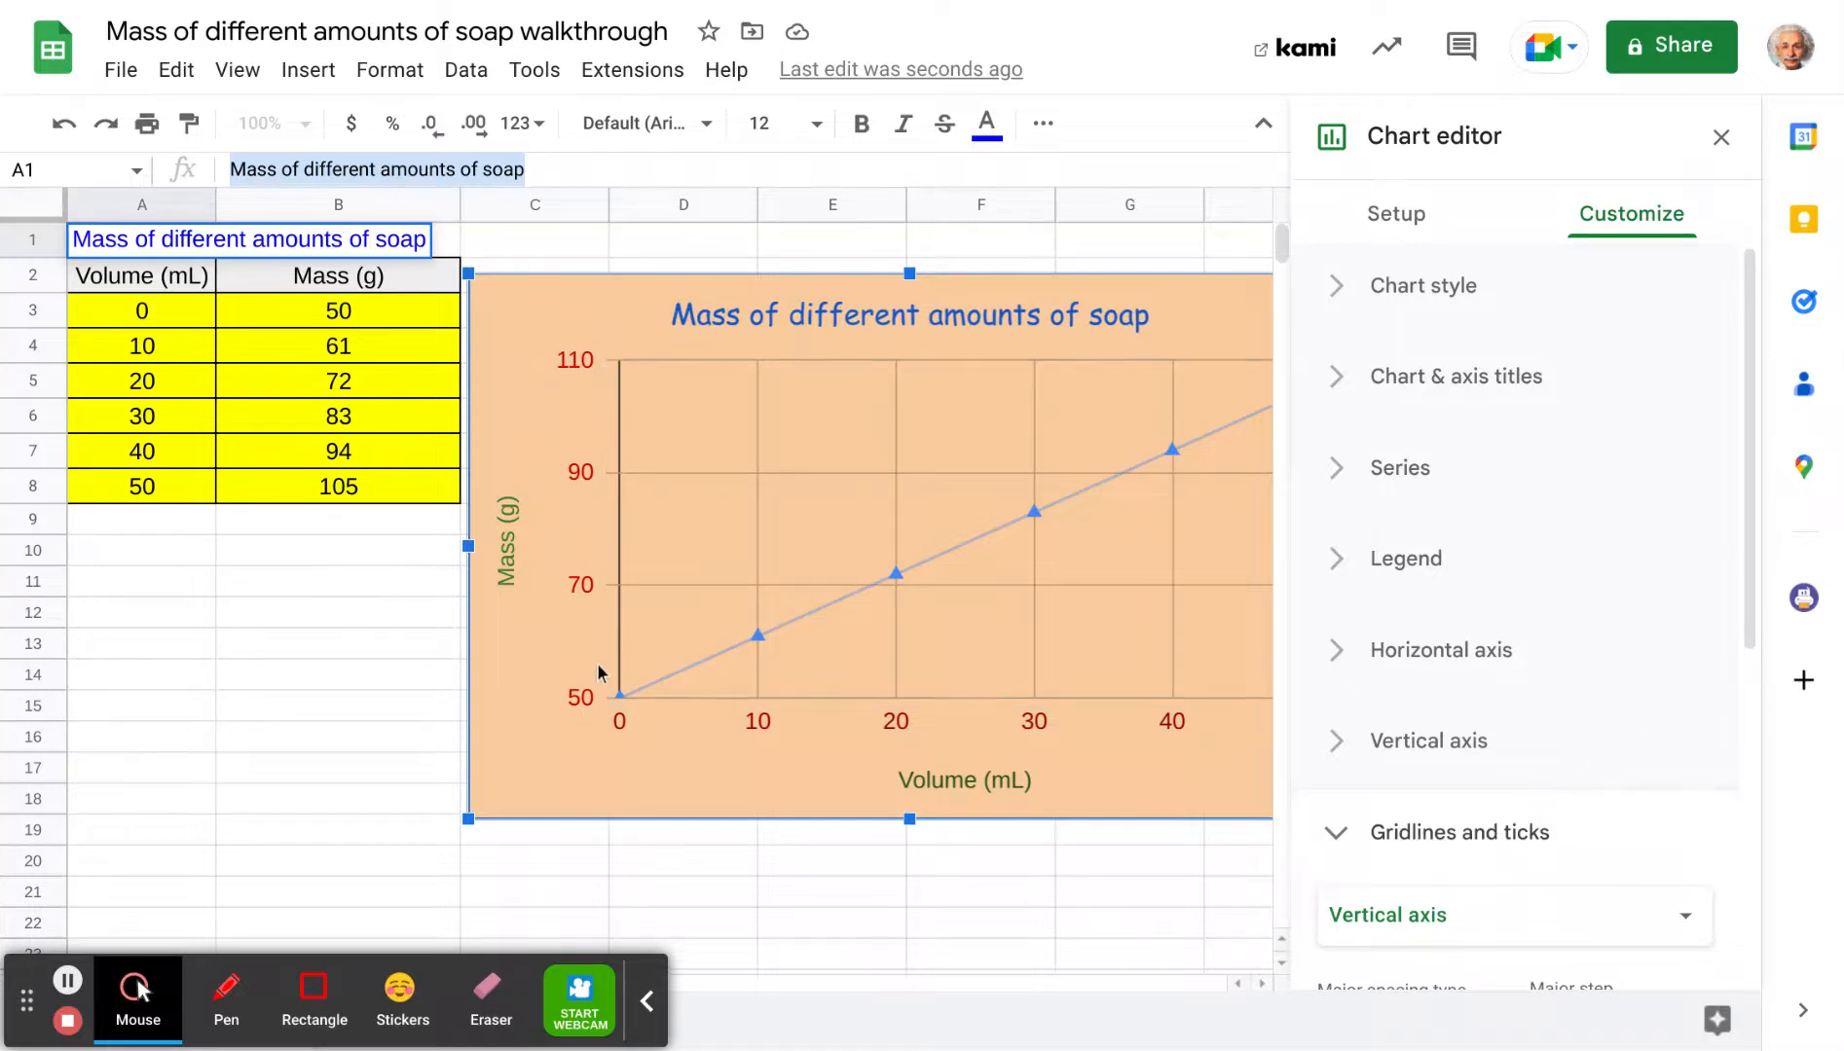
left_click(619, 643)
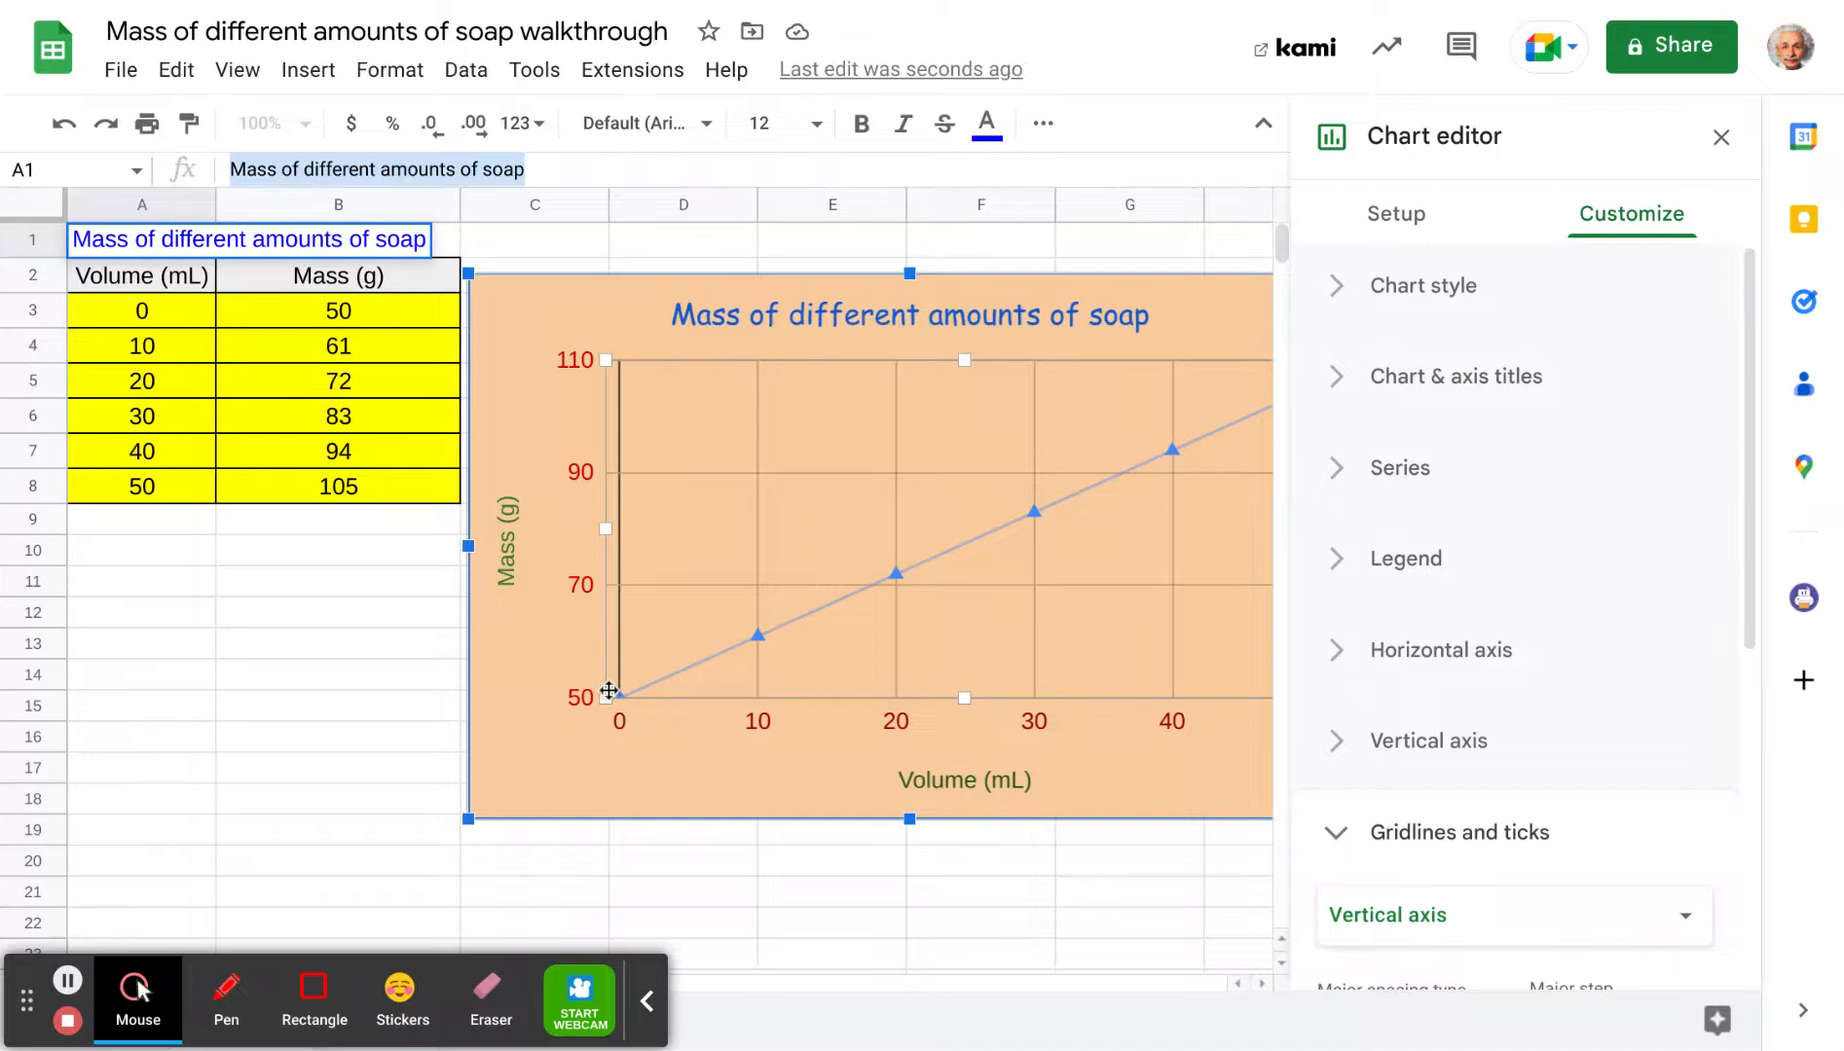
left_click(604, 688)
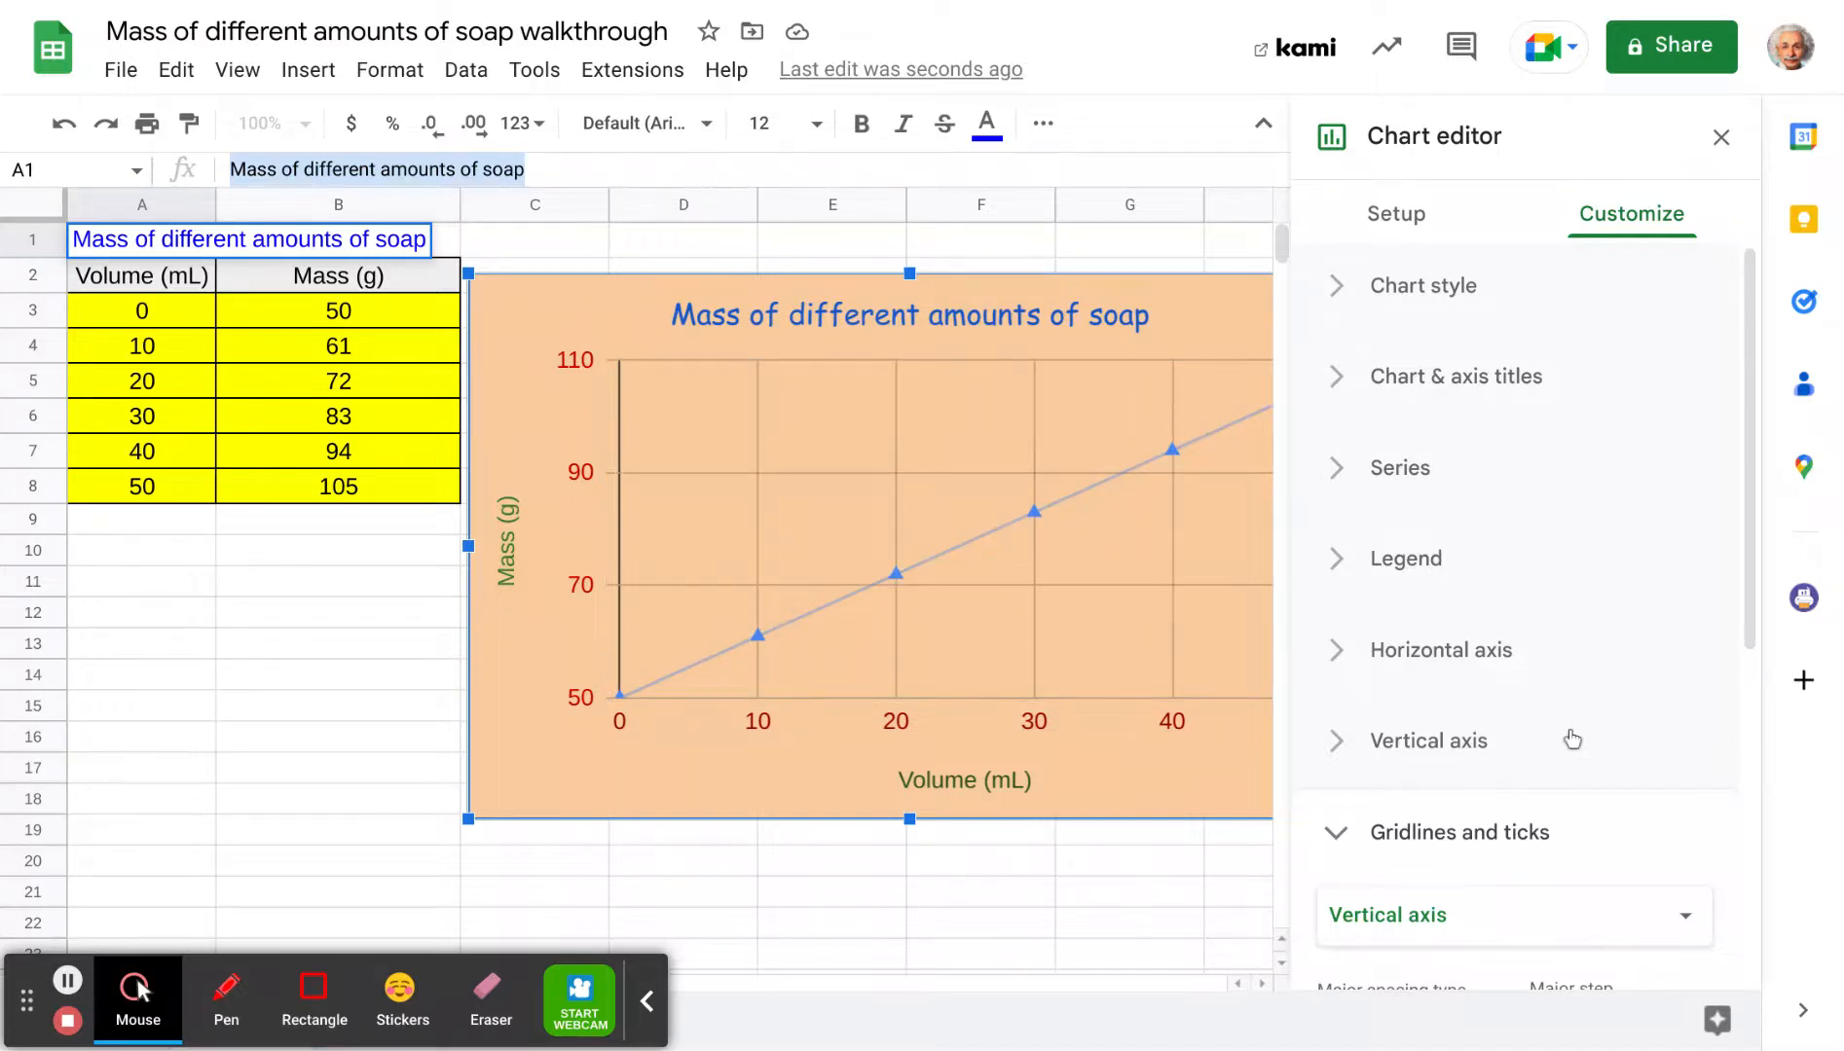
left_click_drag(1750, 631, 1786, 827)
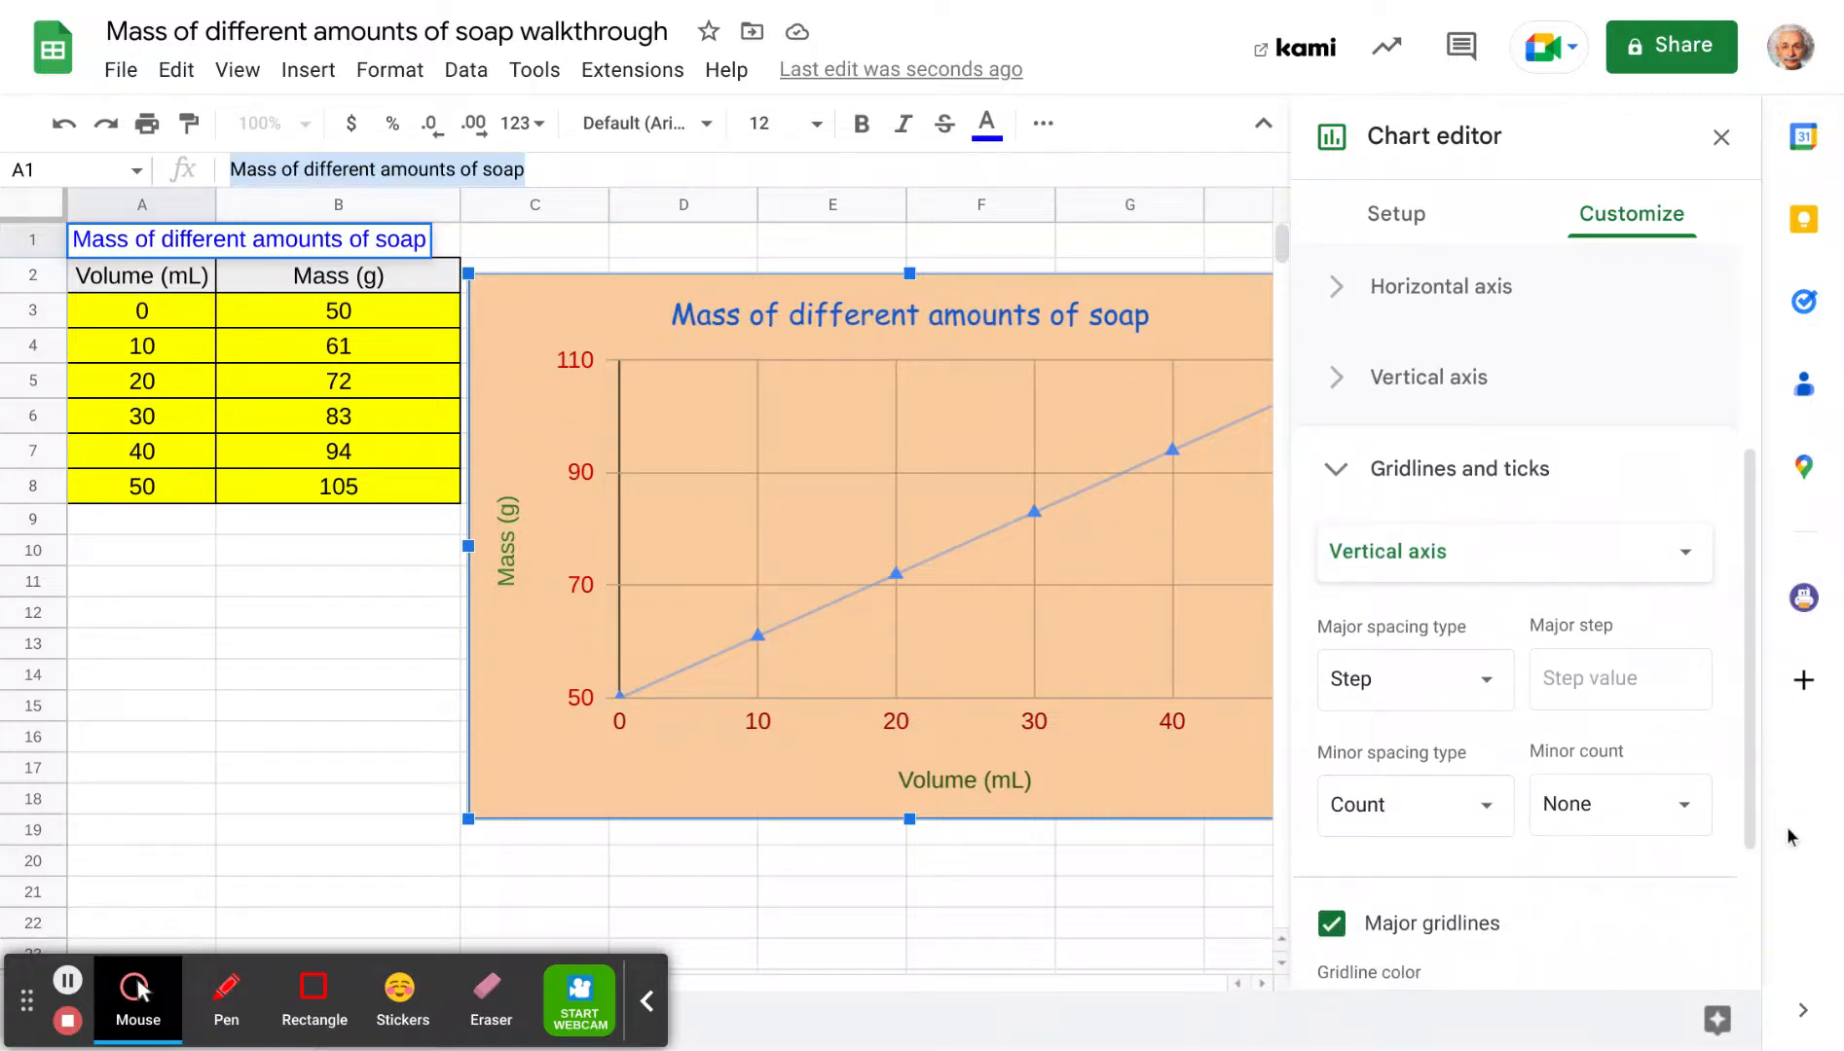
left_click(1616, 804)
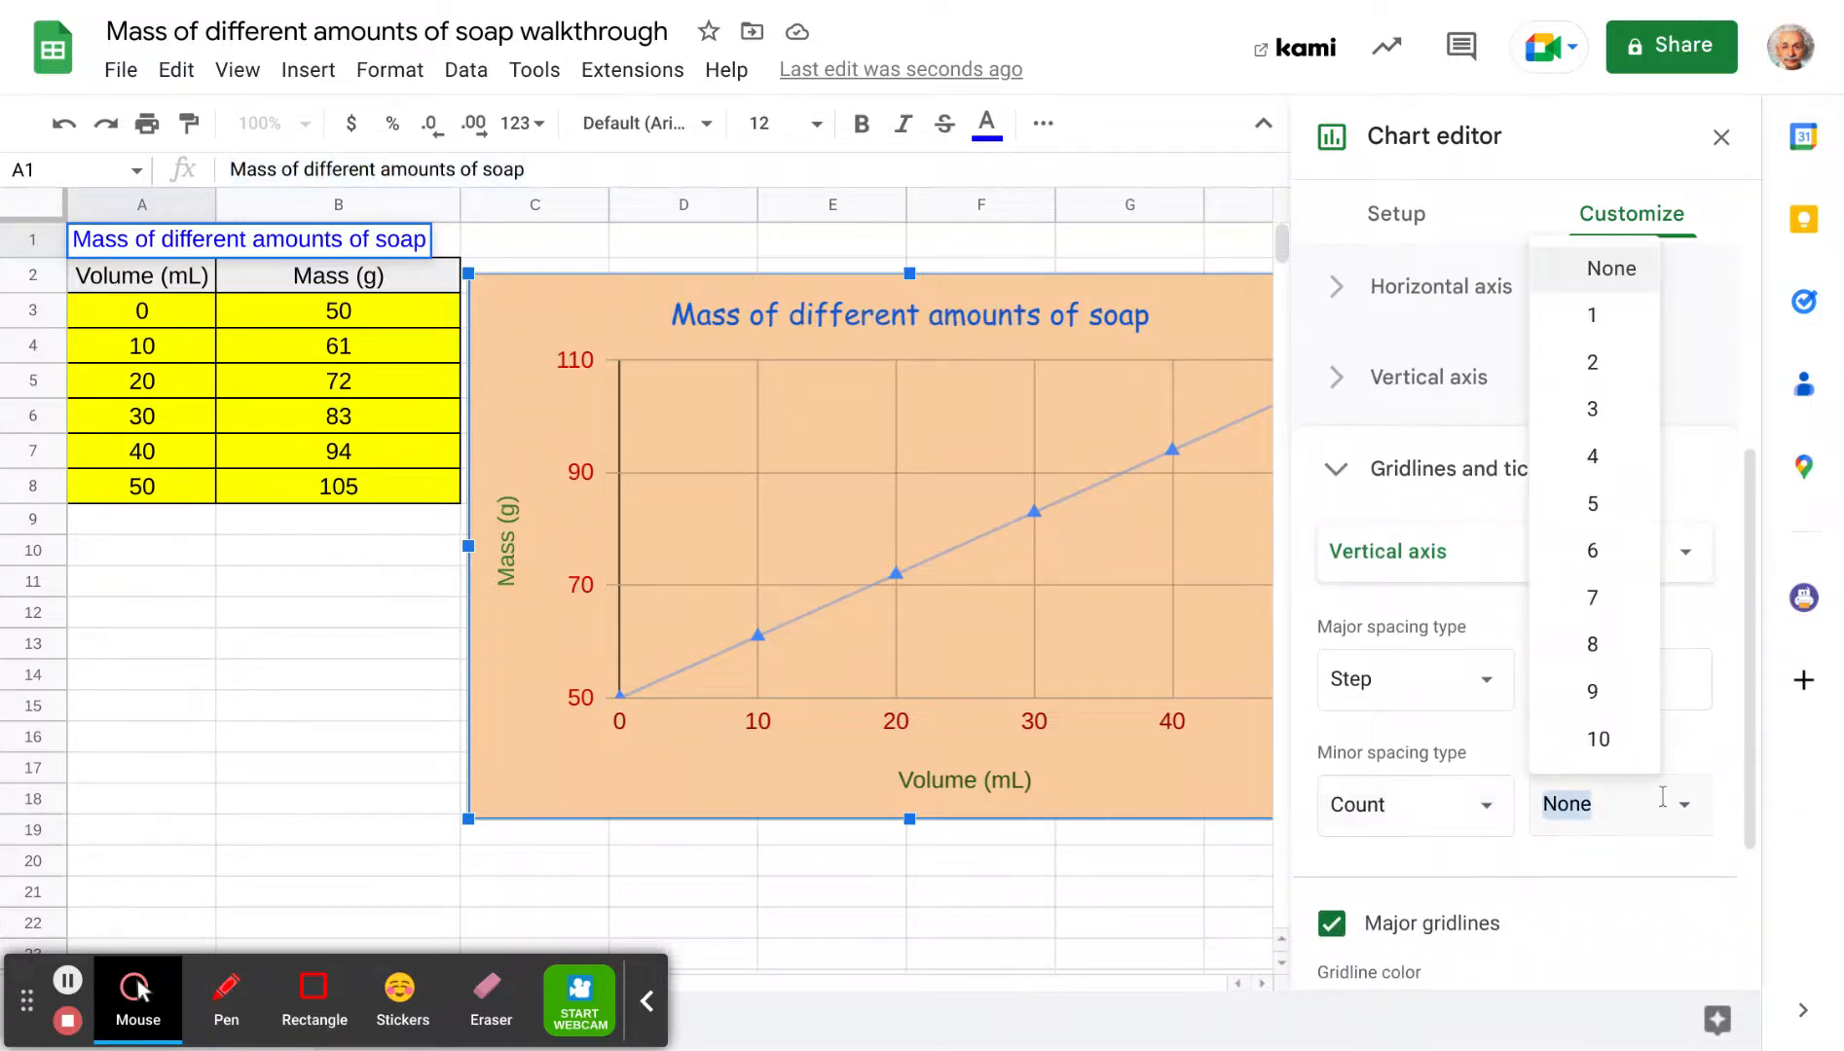
left_click(1587, 413)
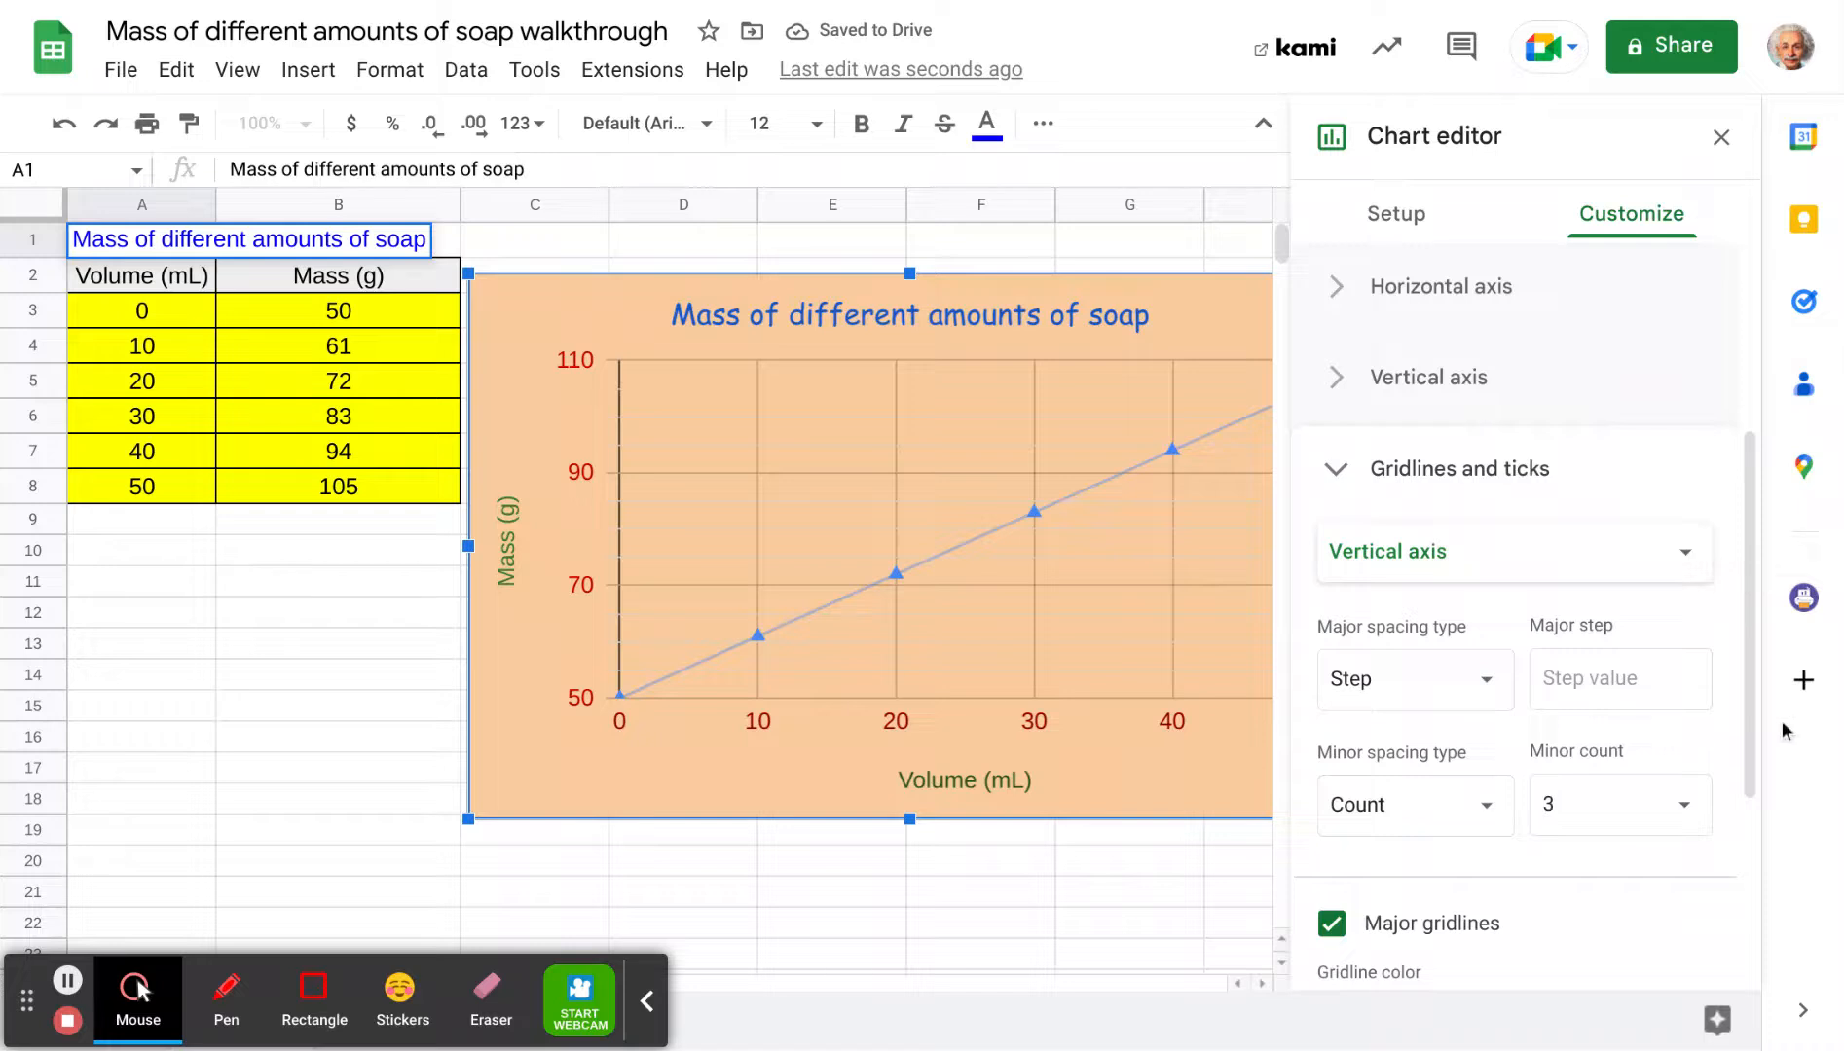
- Try dark orange, light blue and light green as the vertical axis minor gridline color
left_click_drag(1752, 735, 1778, 857)
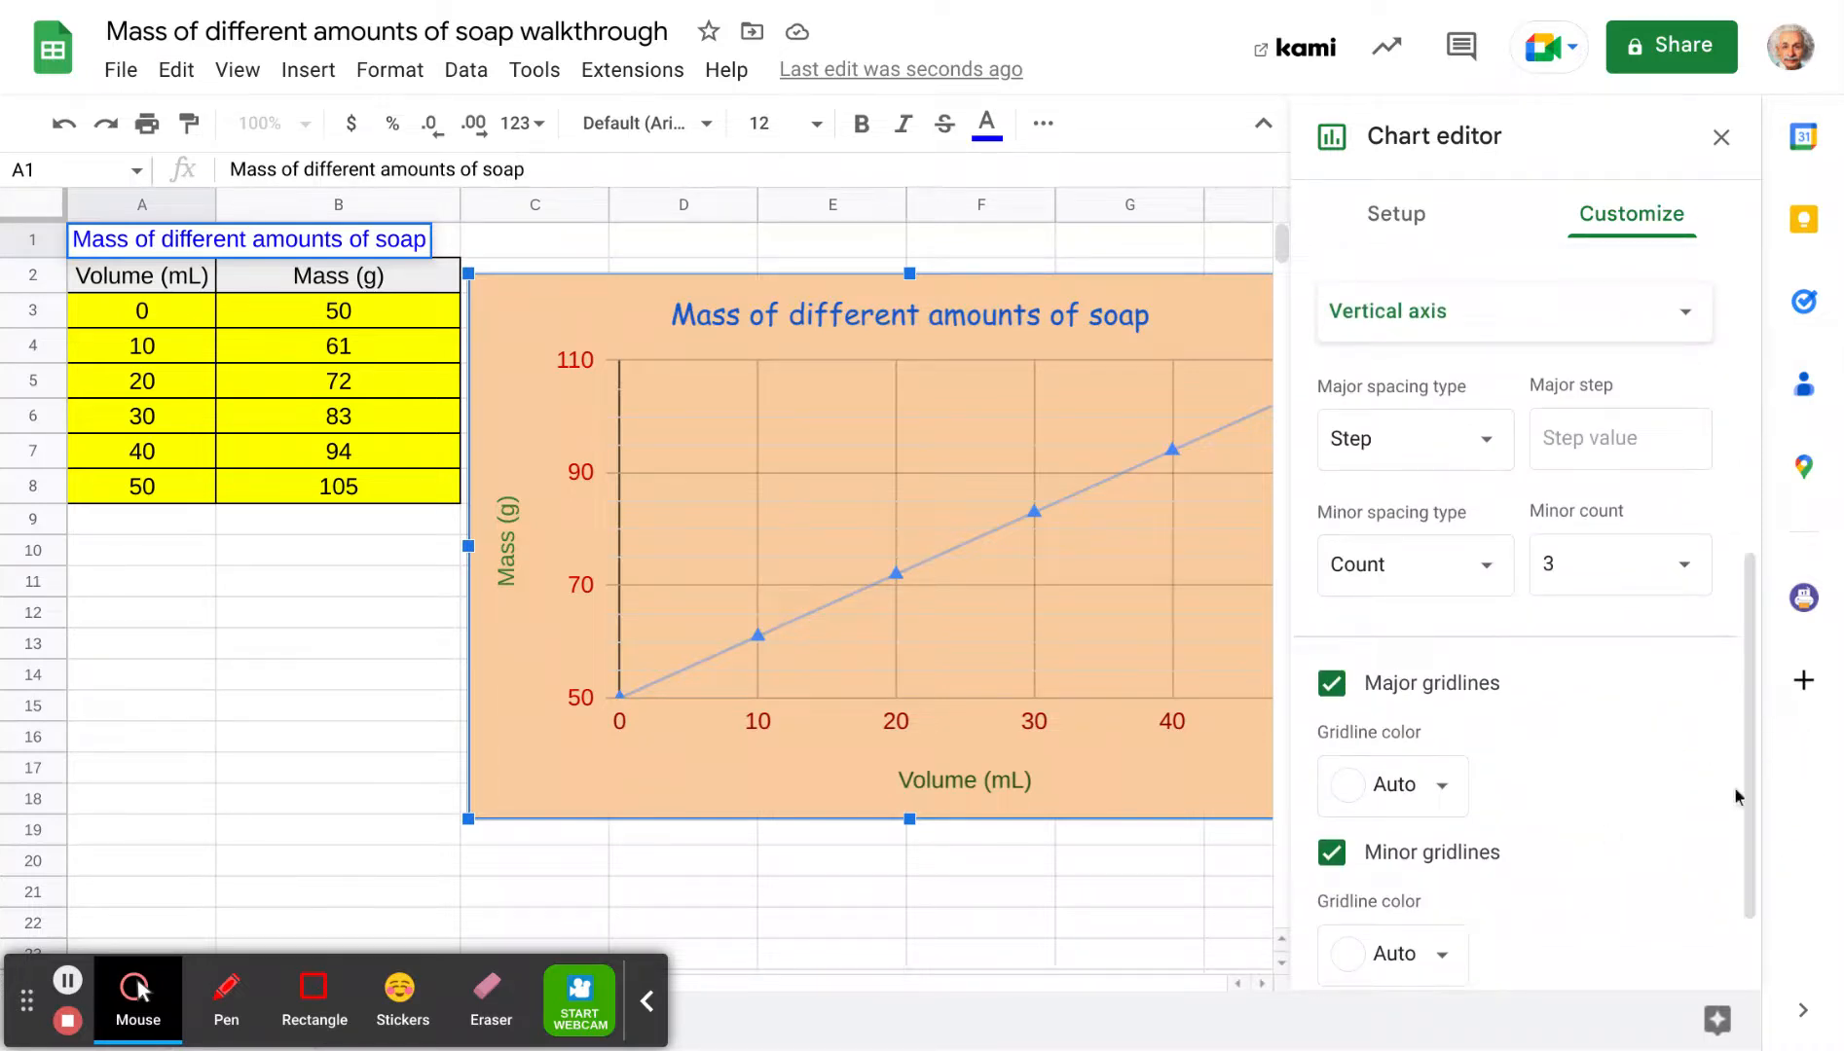
left_click_drag(1750, 791, 1762, 840)
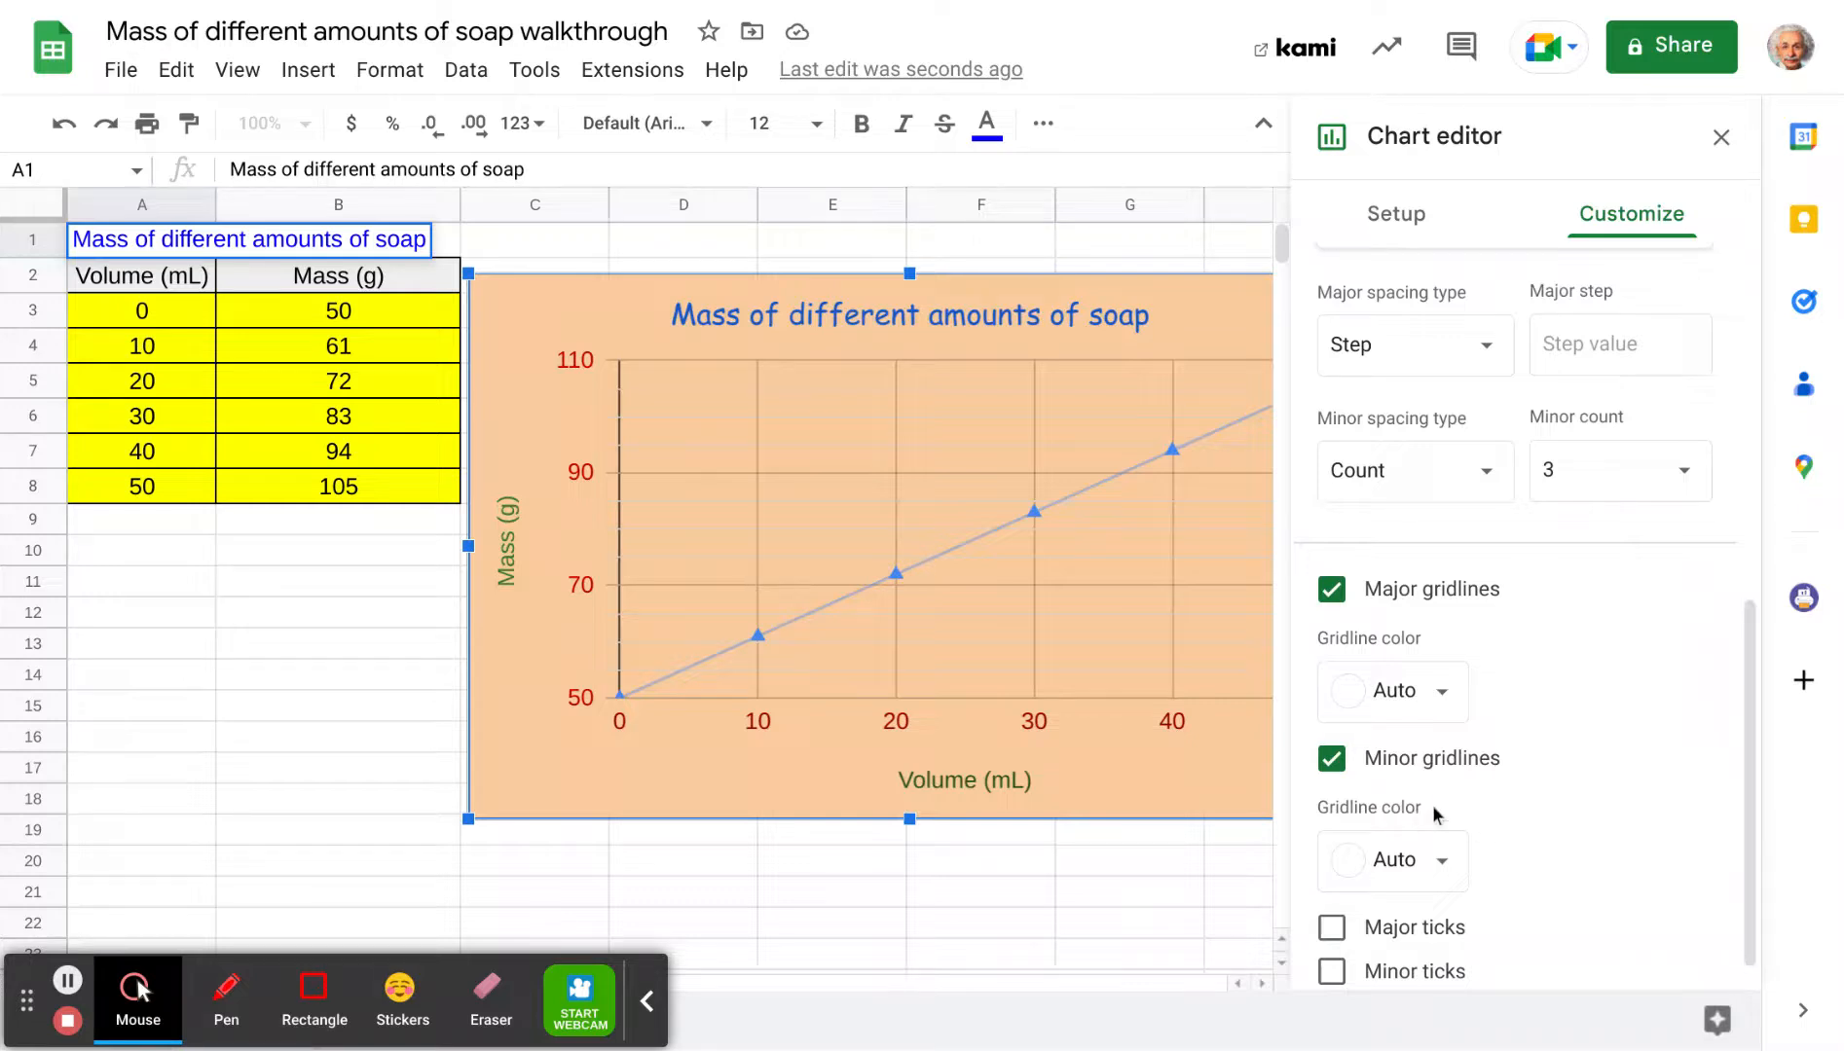
left_click(1445, 860)
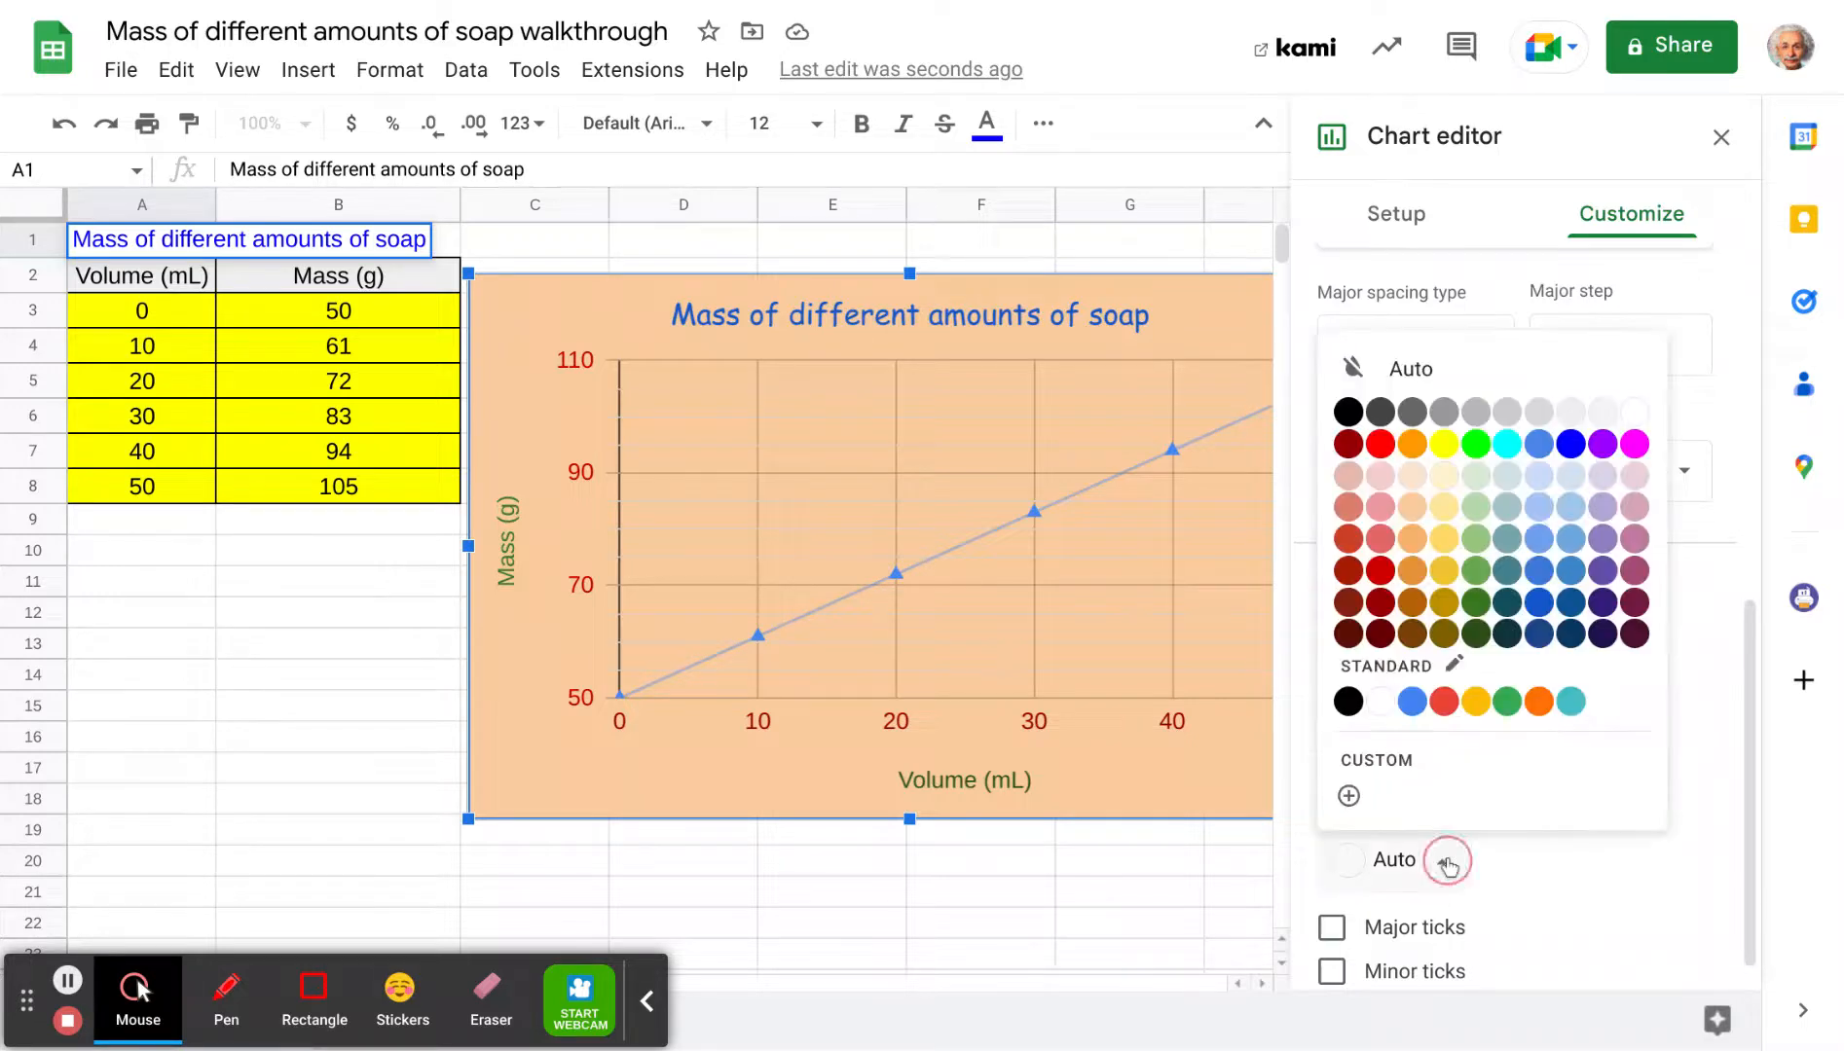
left_click(1407, 606)
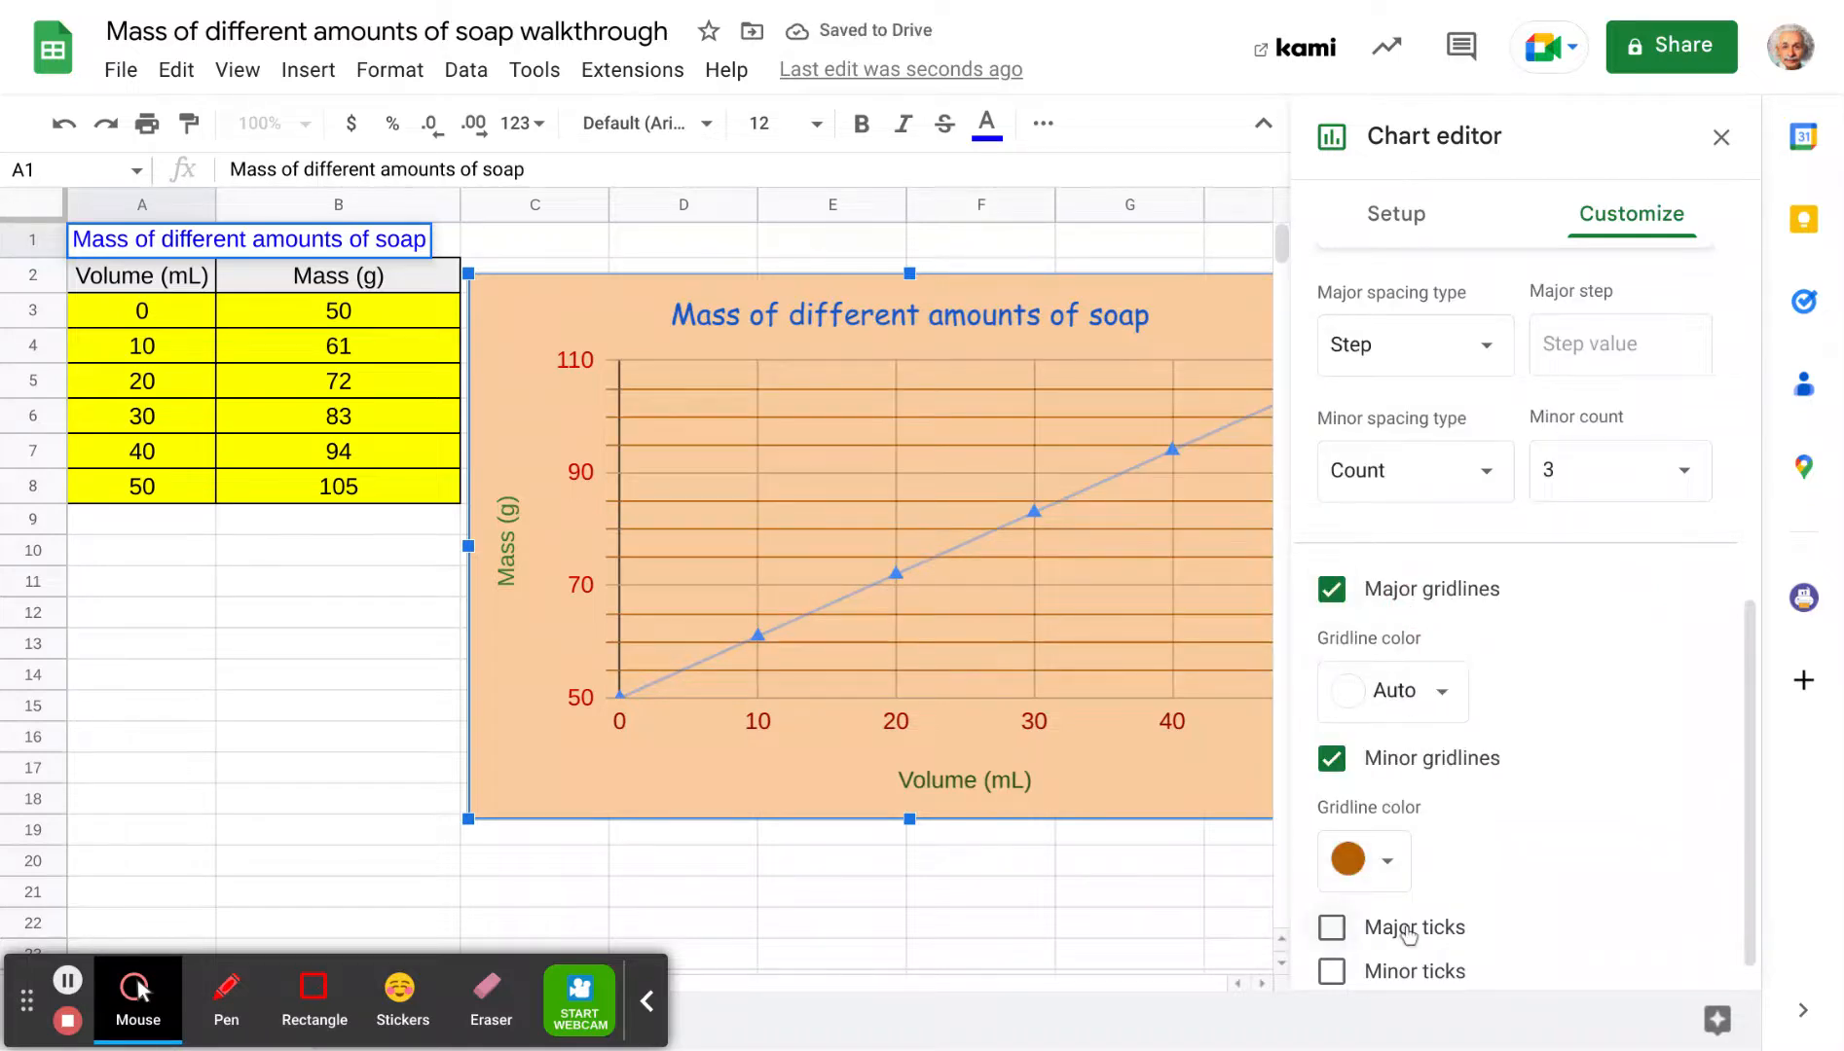
left_click(1385, 871)
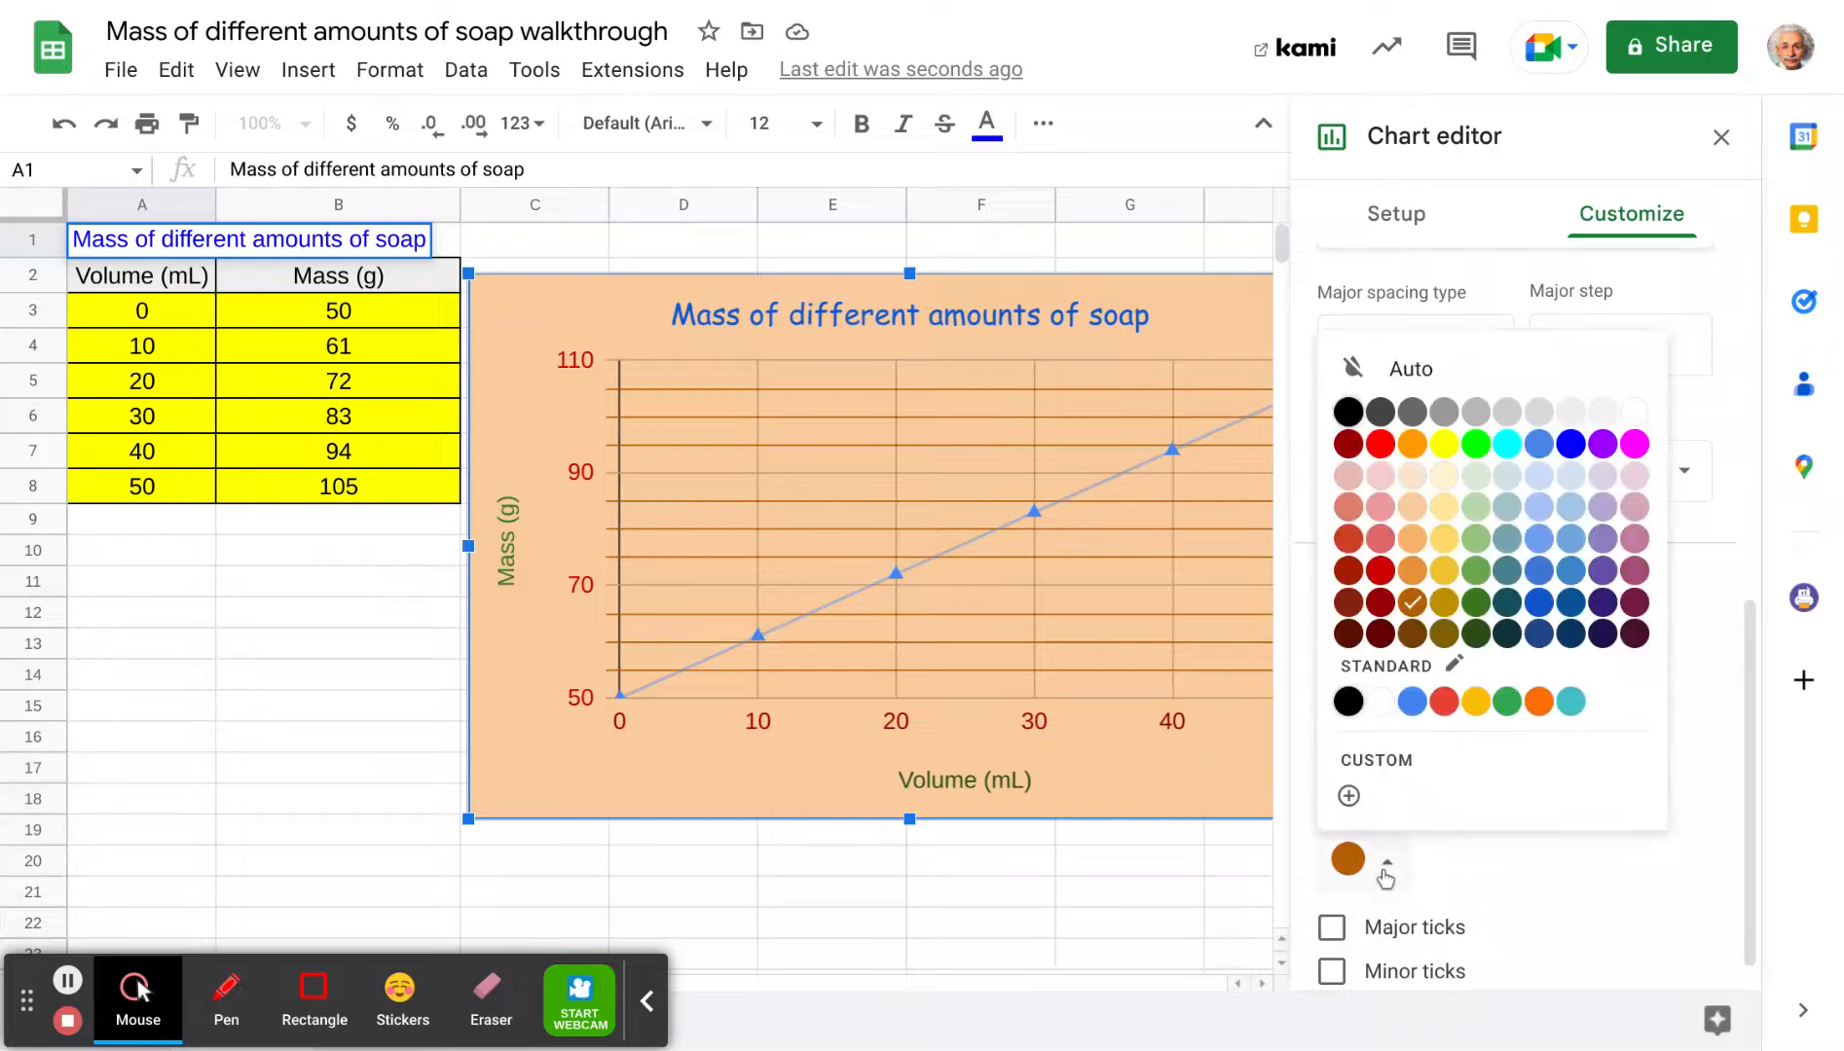
left_click(1539, 538)
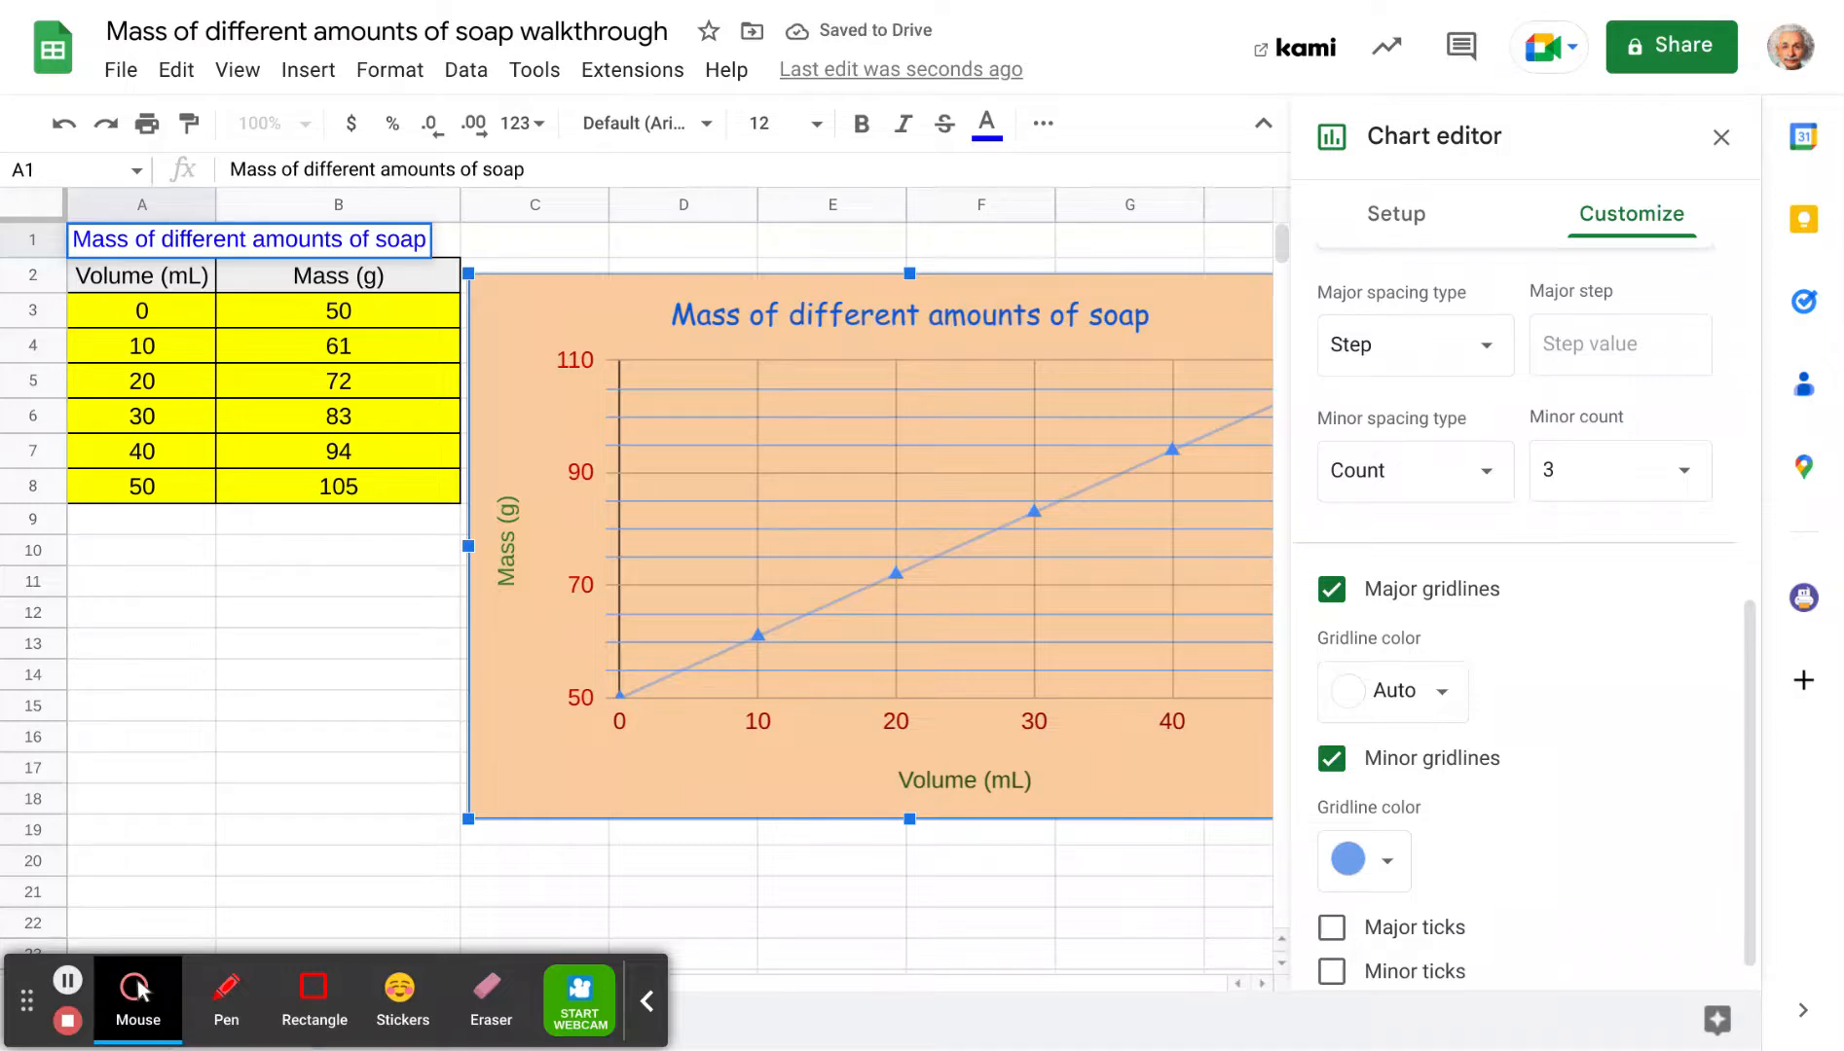
left_click(1377, 866)
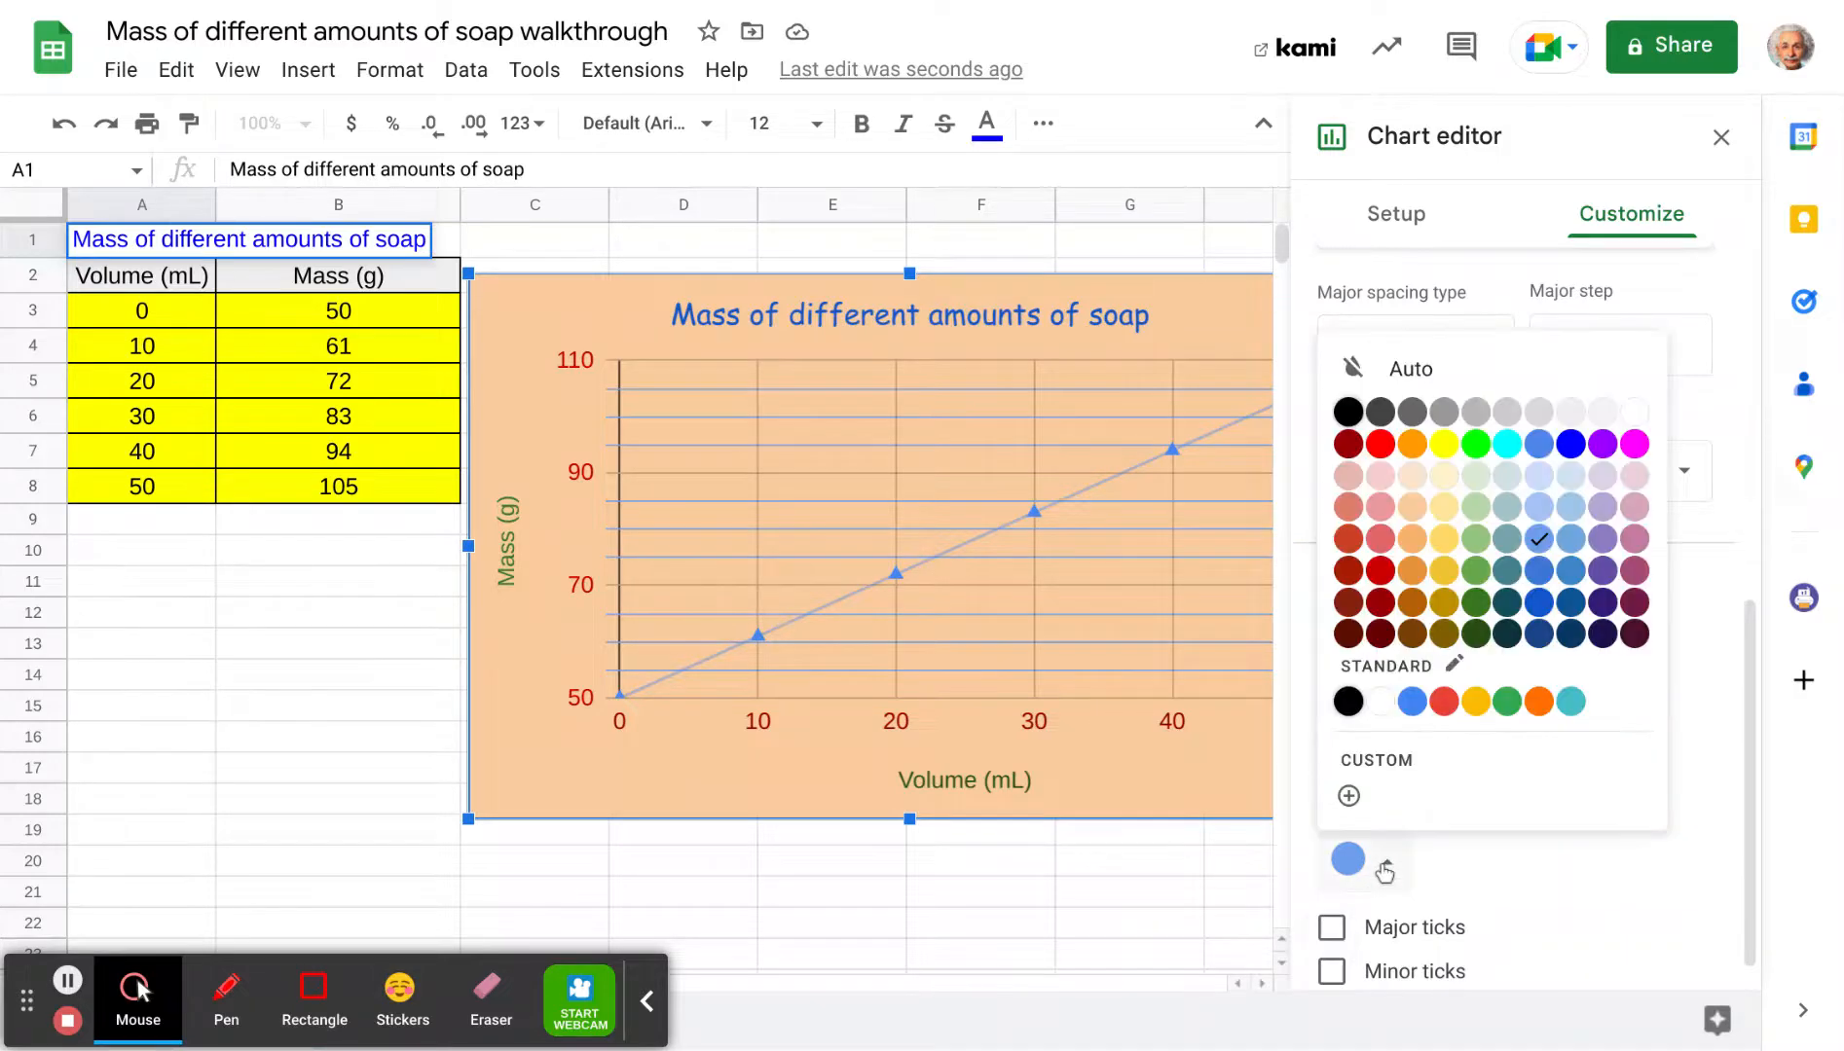
left_click(1476, 508)
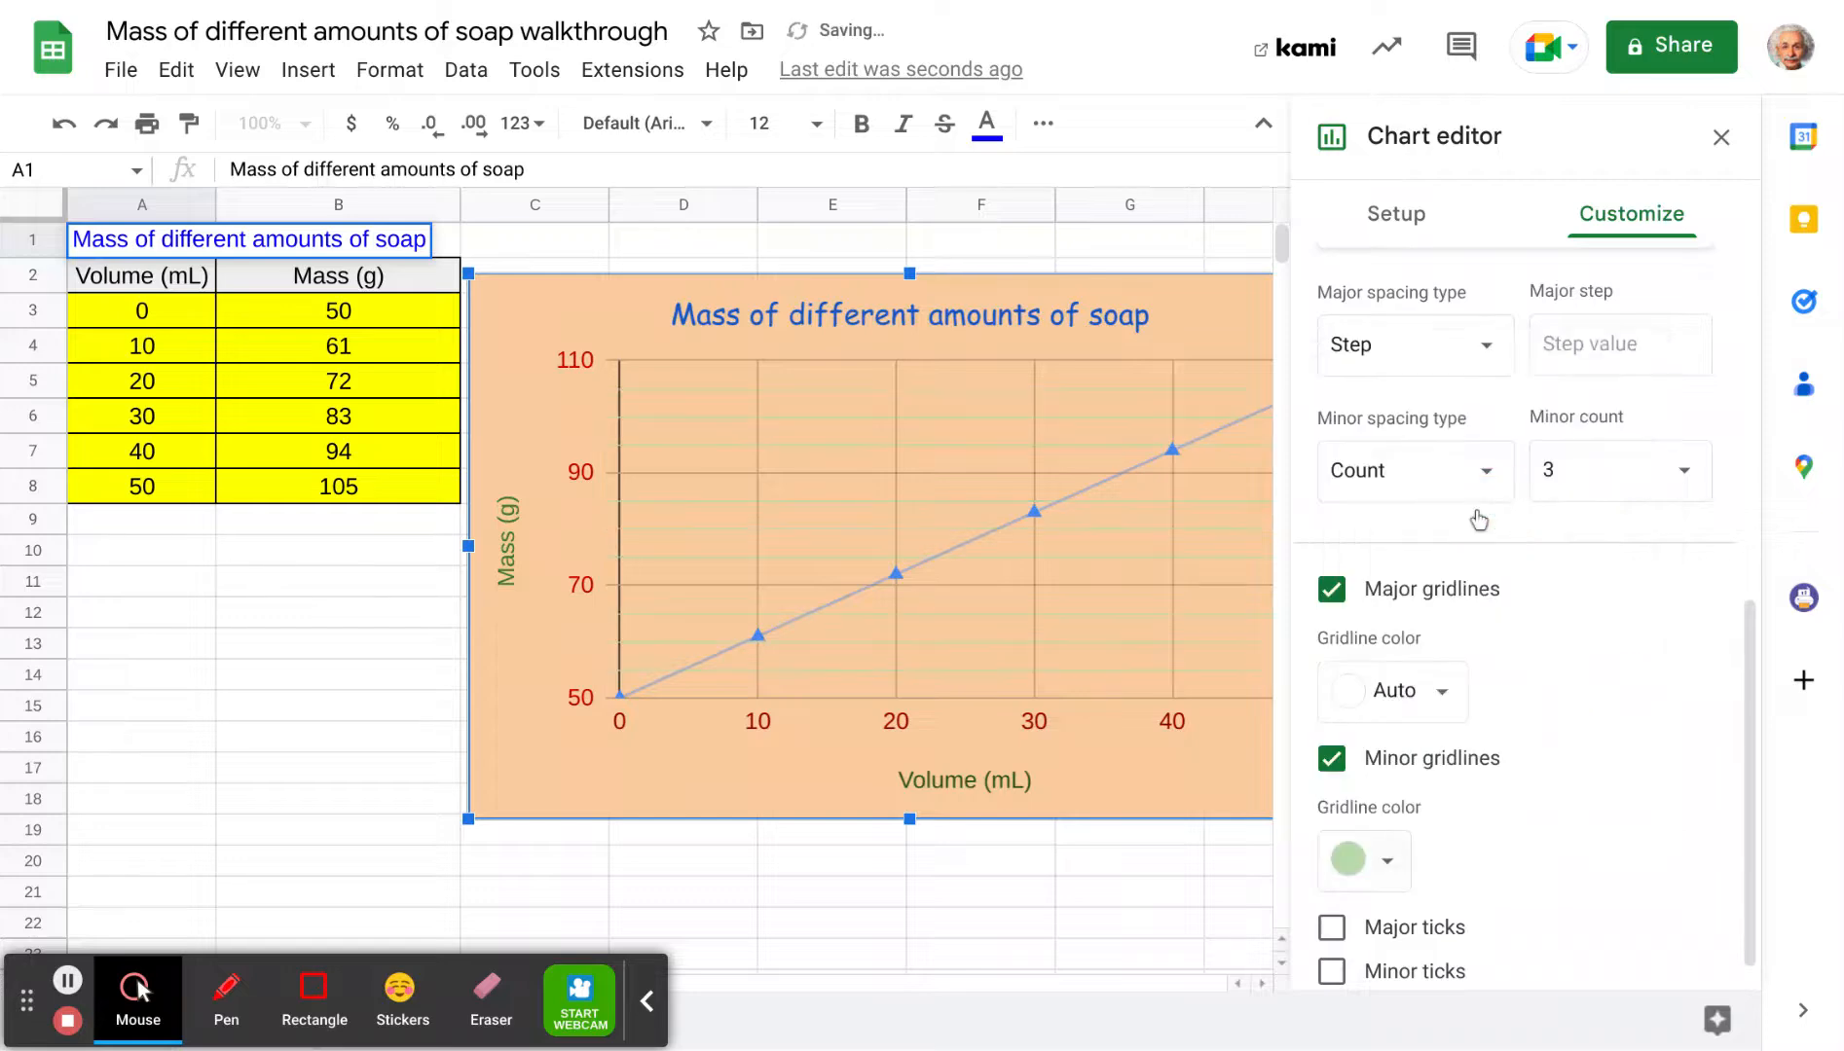
- Set the vertical axis minor gridline color to light red and close the chart editor
left_click(1406, 866)
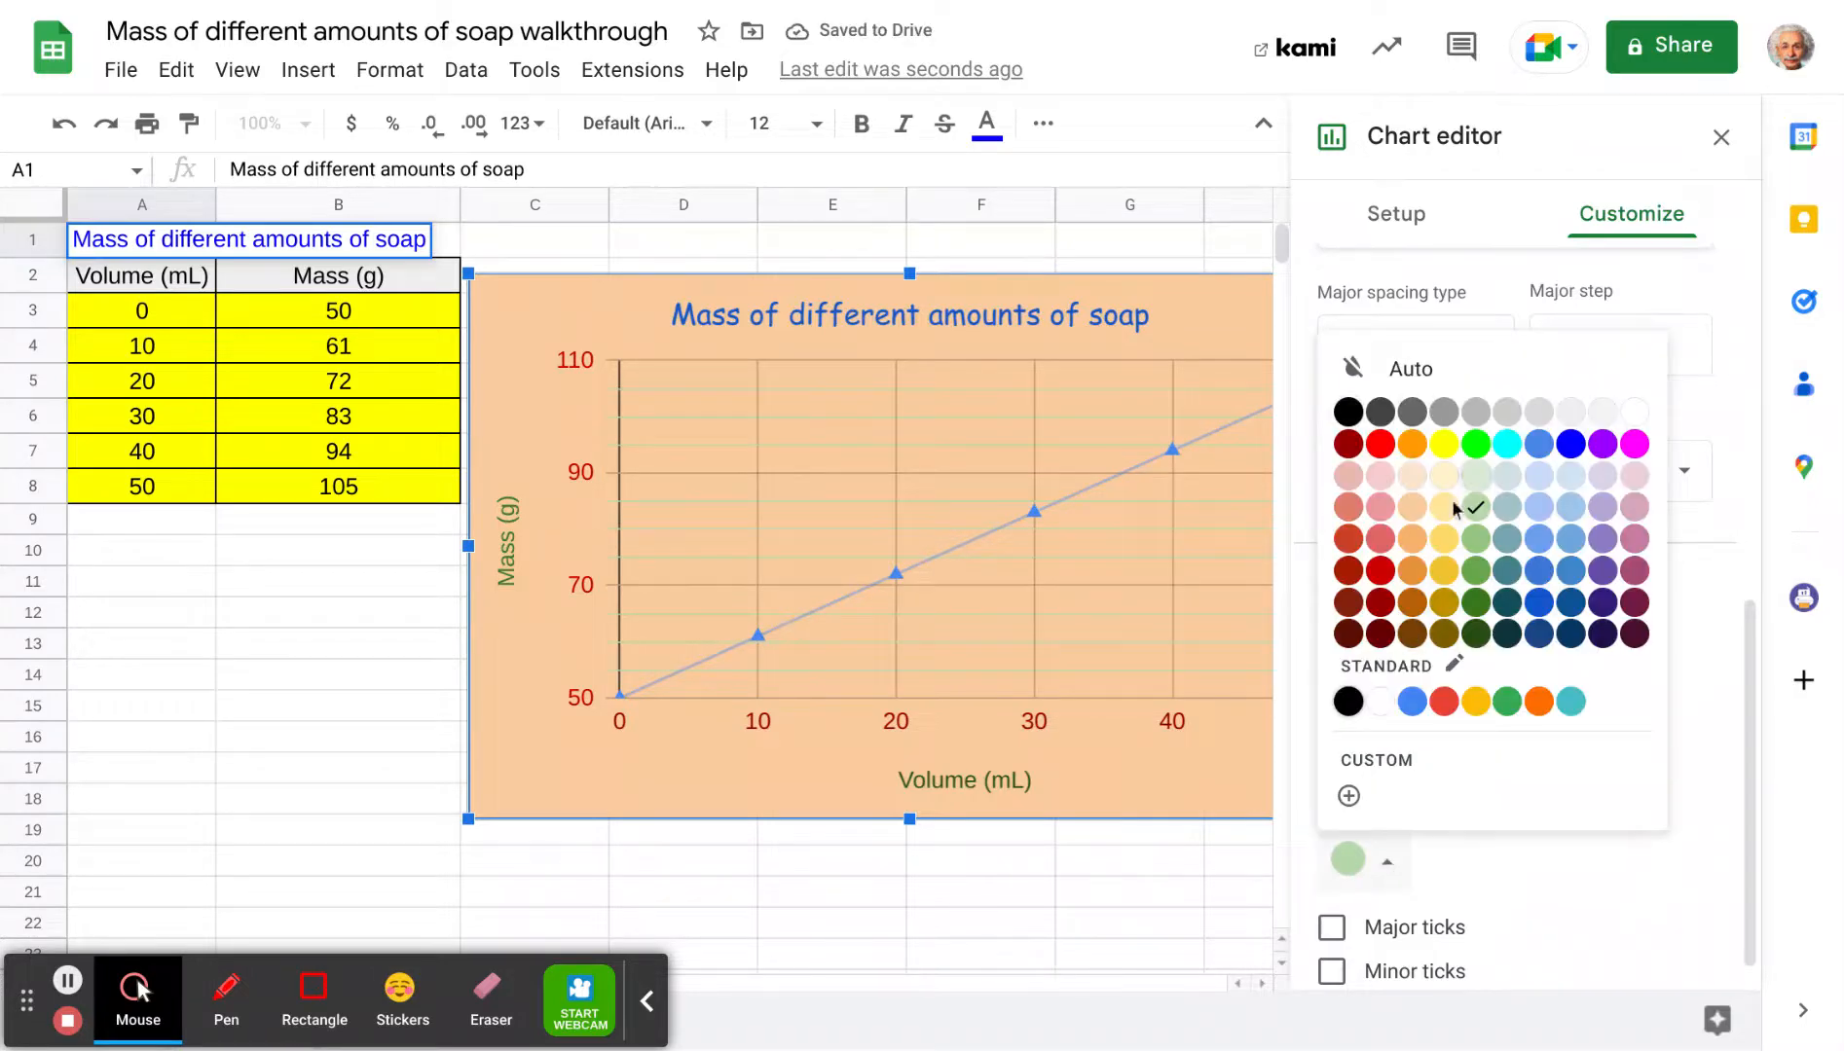
left_click(1381, 512)
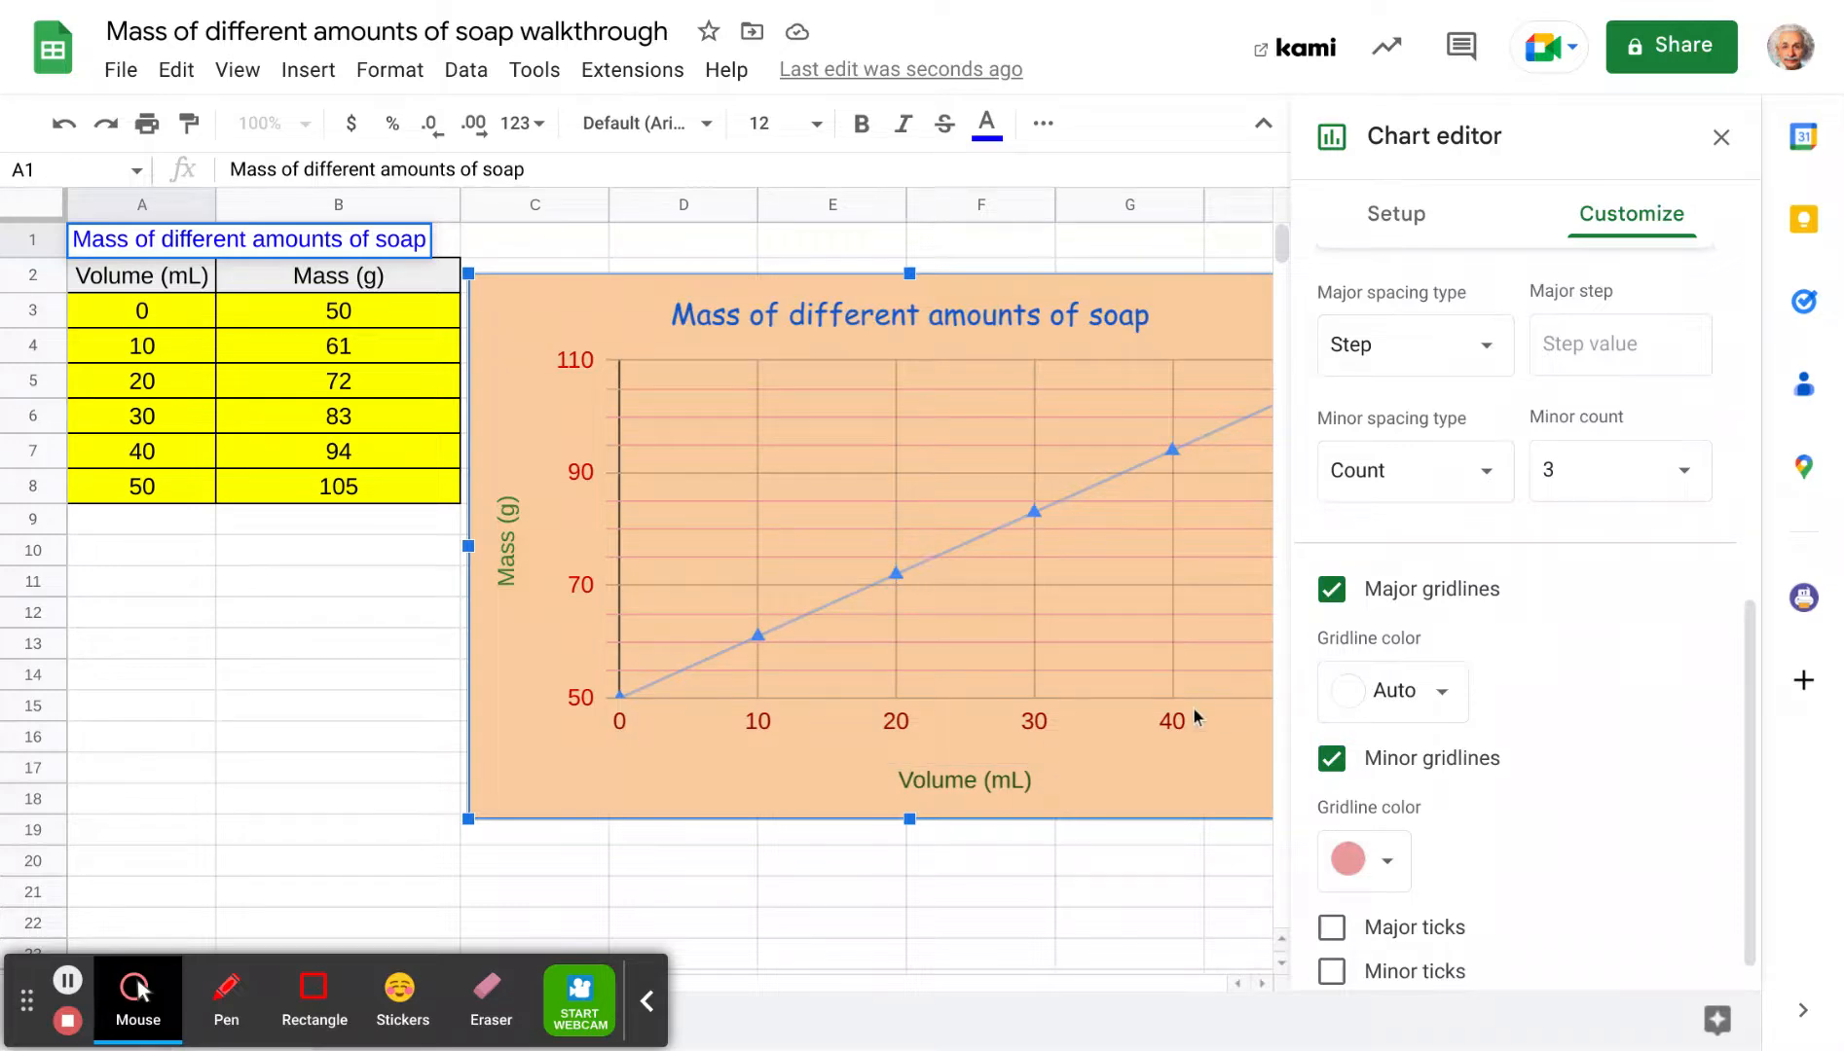
left_click(1720, 142)
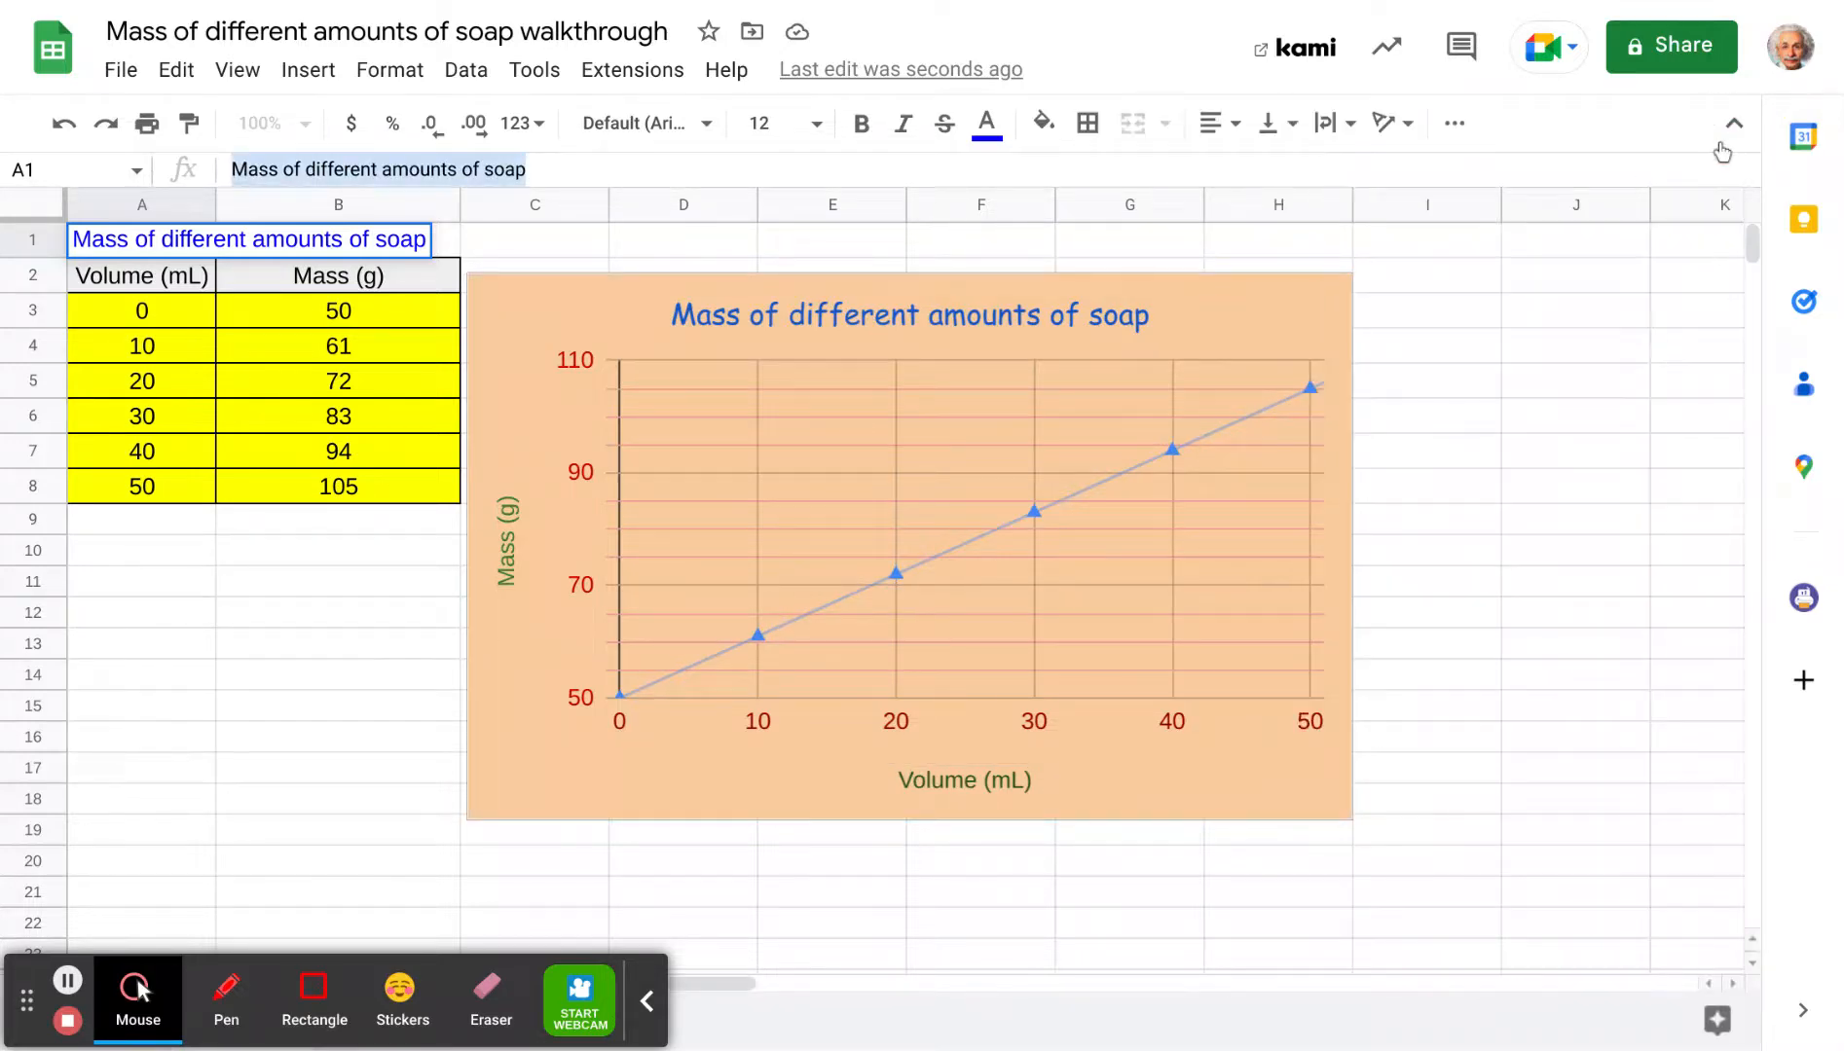
- Append the author's courtesy title and surname to the chart title and close the chart editor
double_click(962, 321)
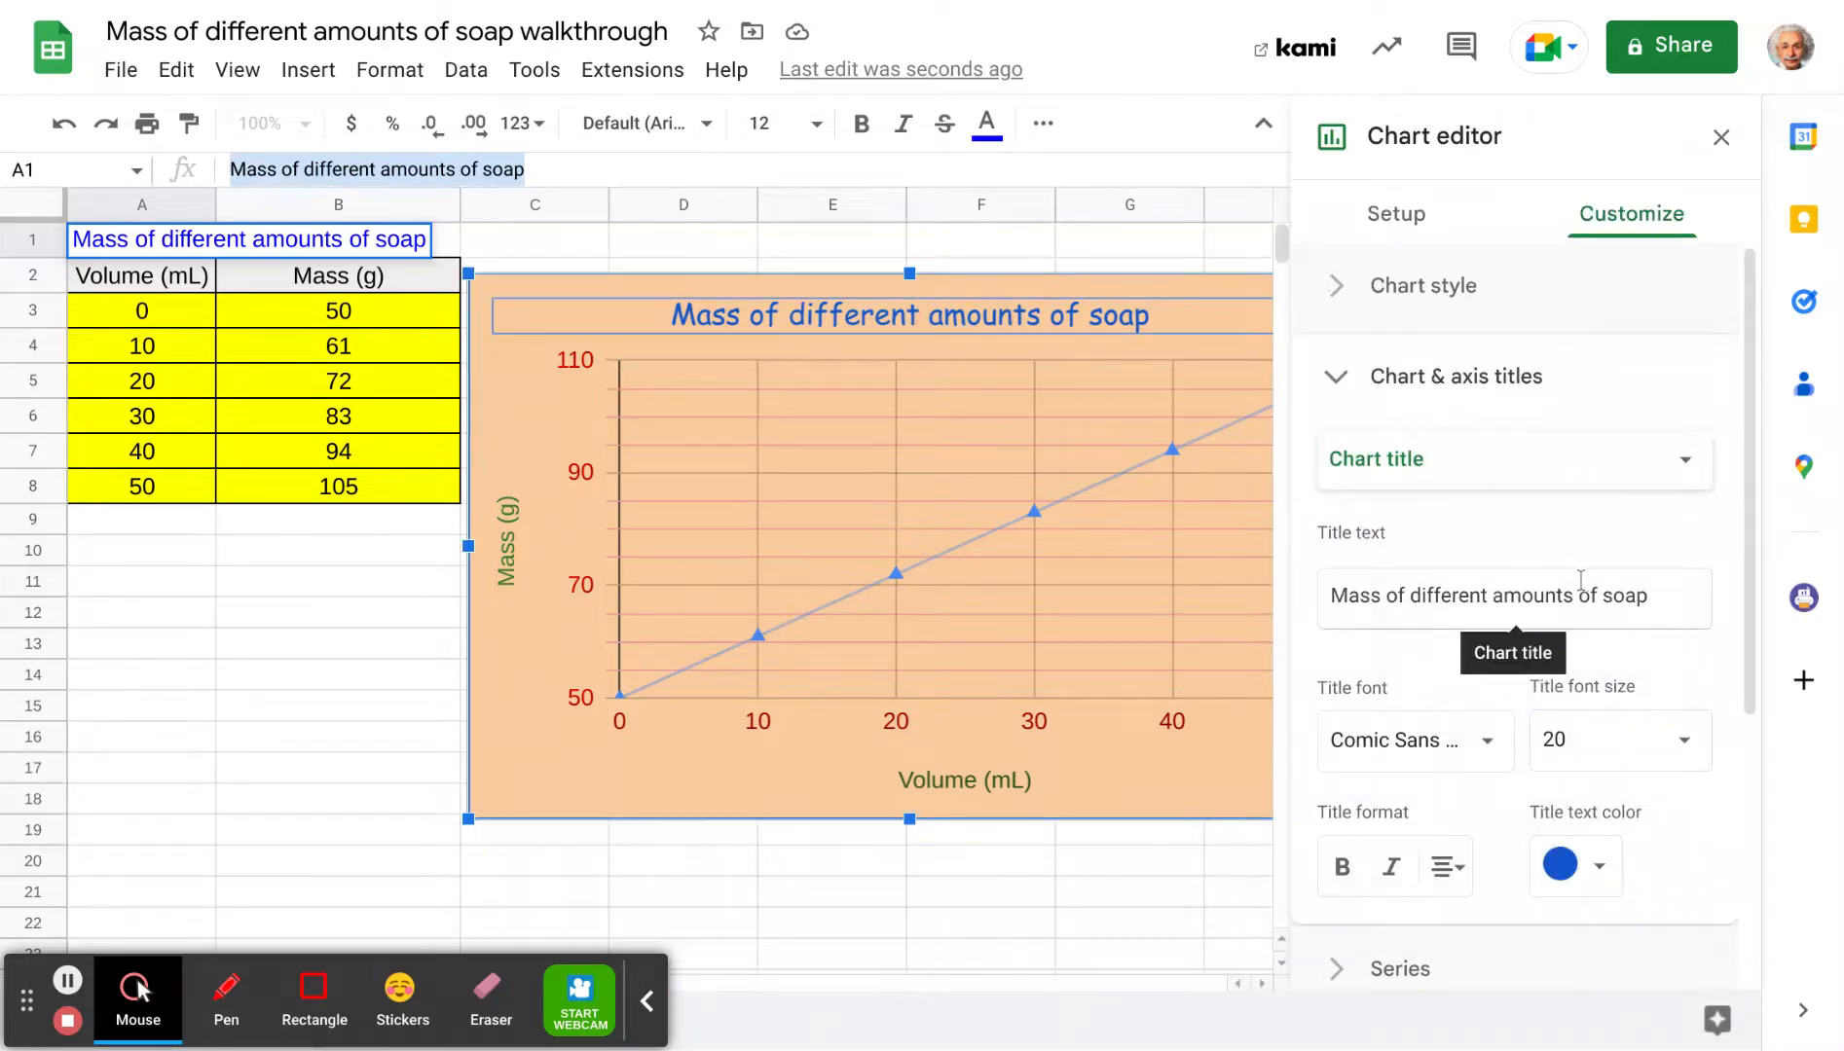
left_click(1647, 598)
type("Tyler")
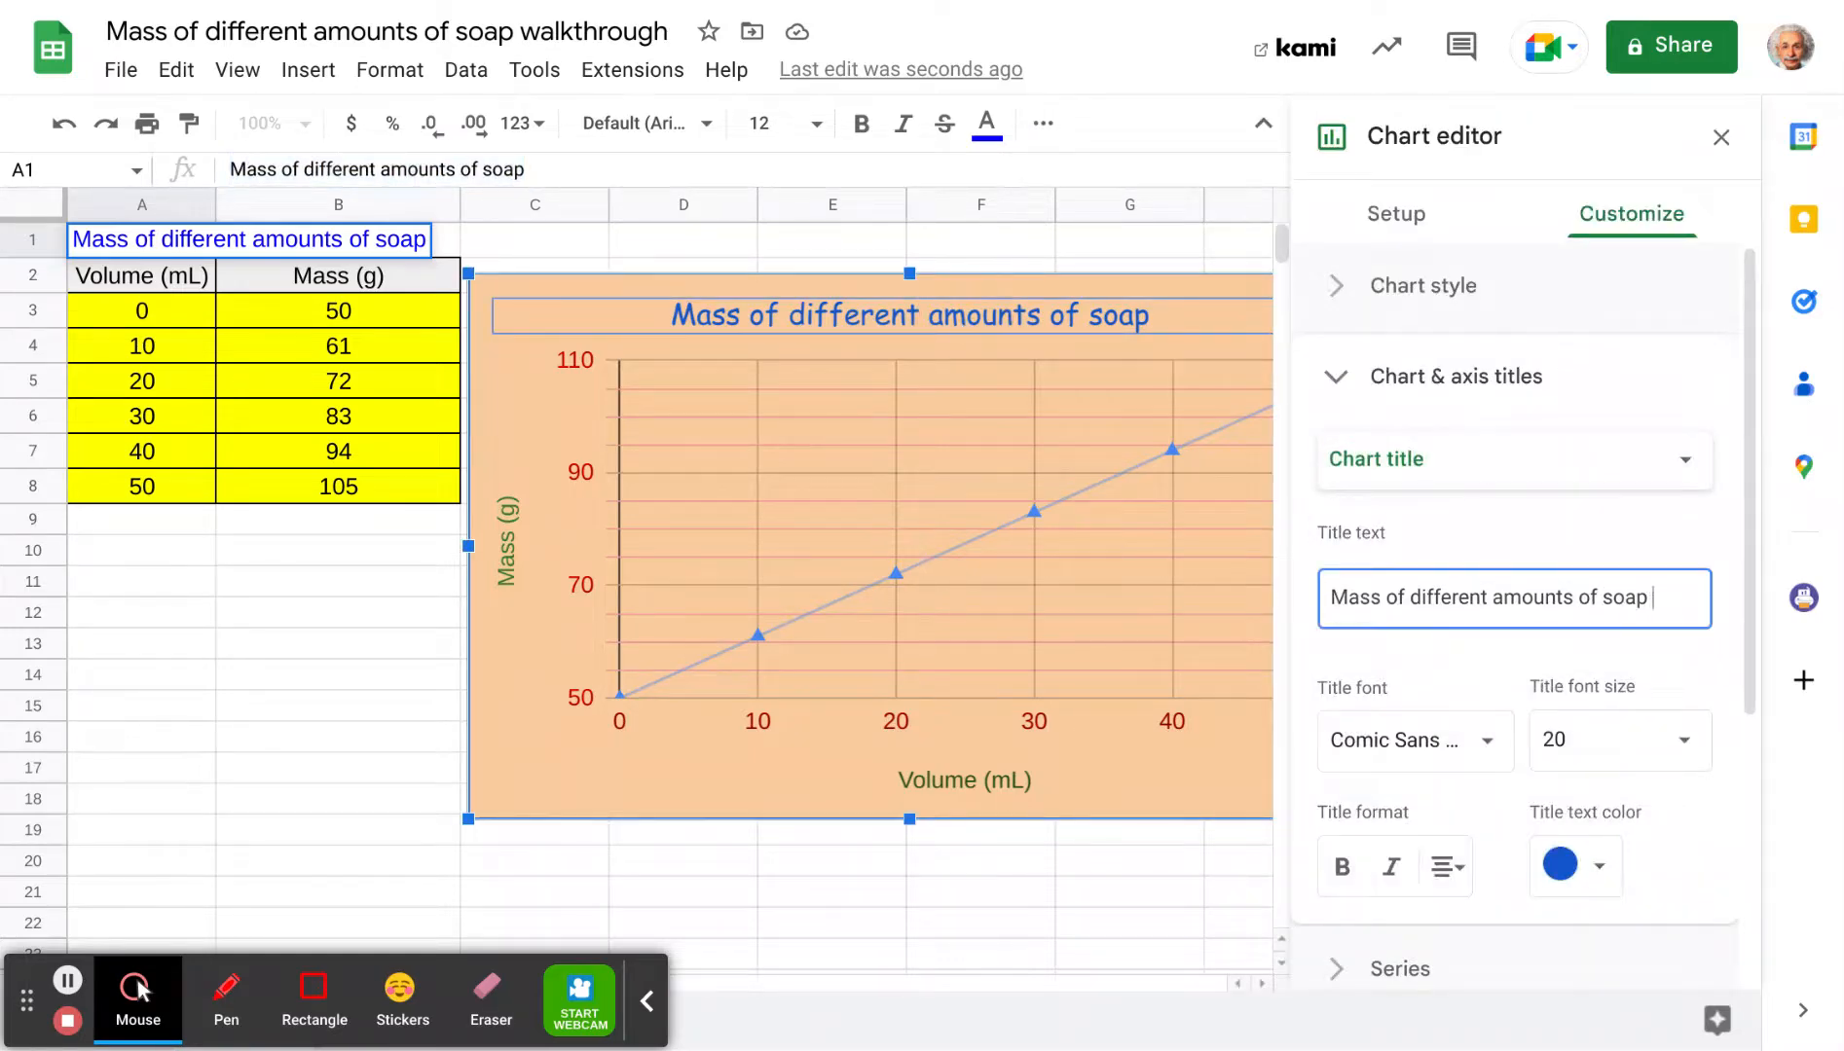
key("BackSpace")
key("BackSpace")
key("BackSpace")
key("BackSpace")
key("BackSpace")
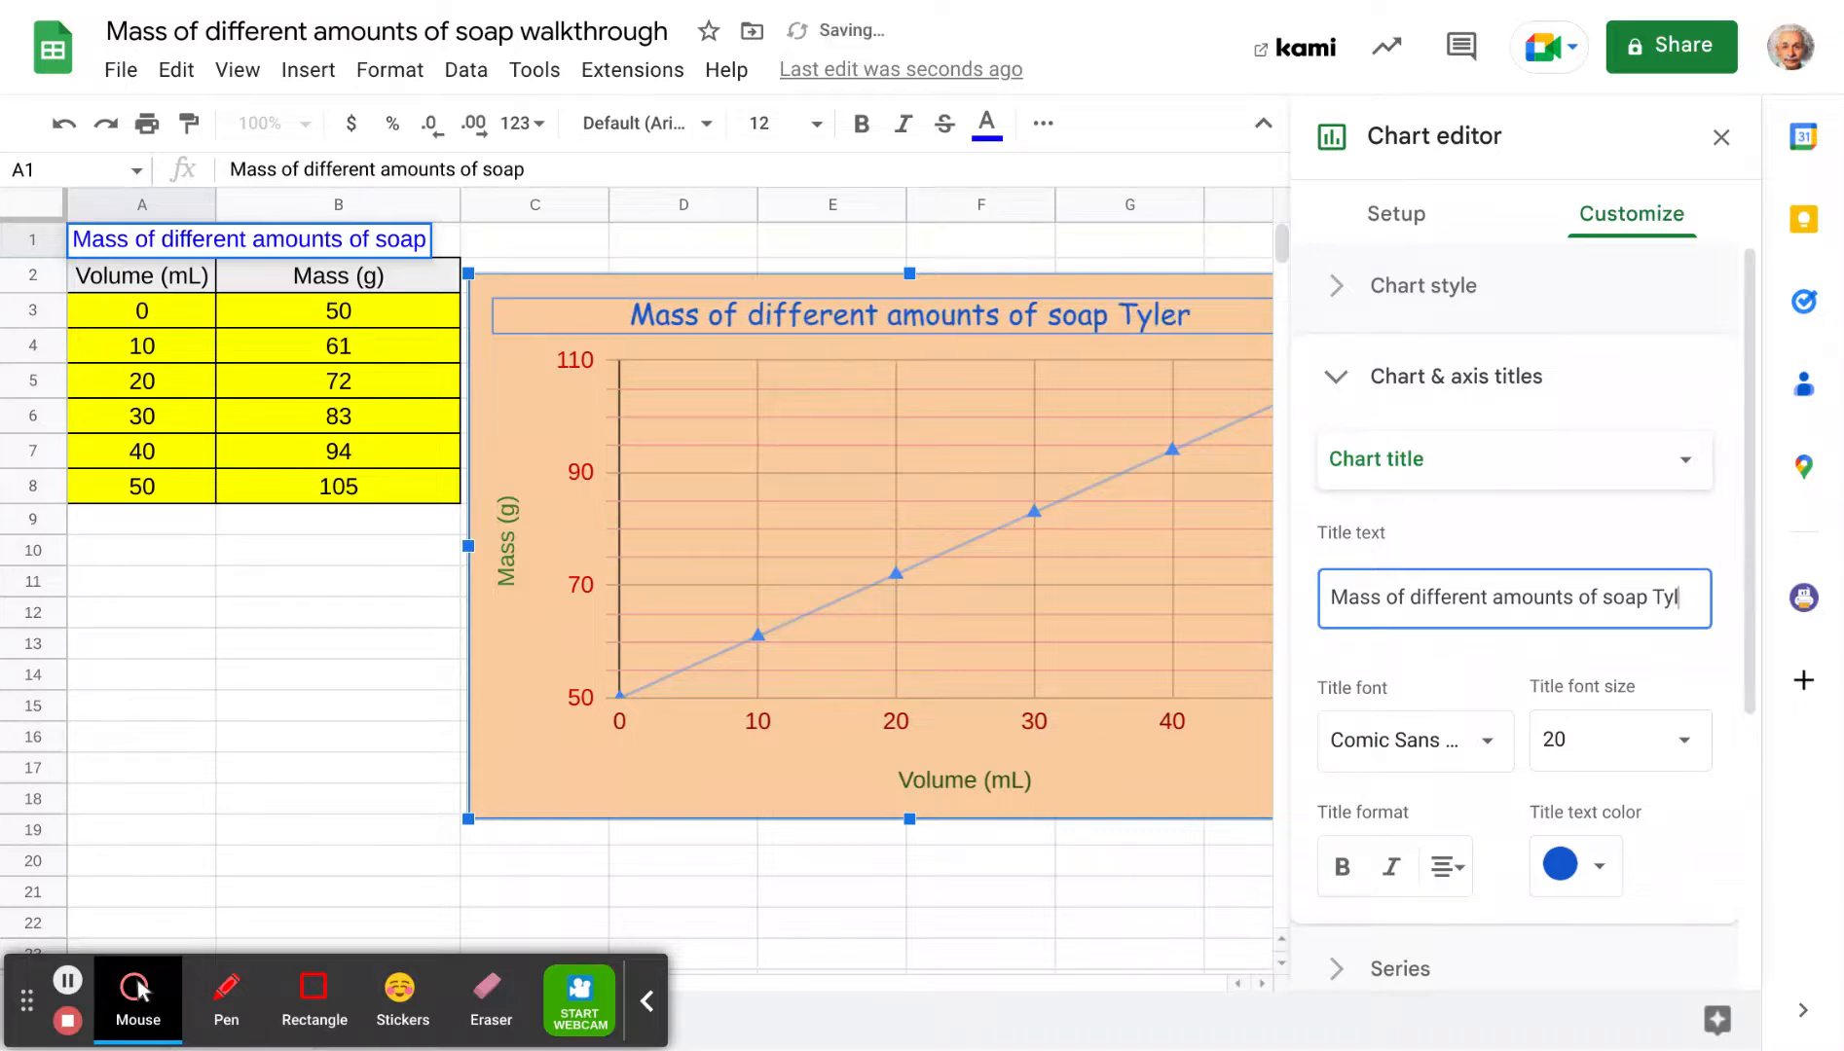
type("Mr. Thy")
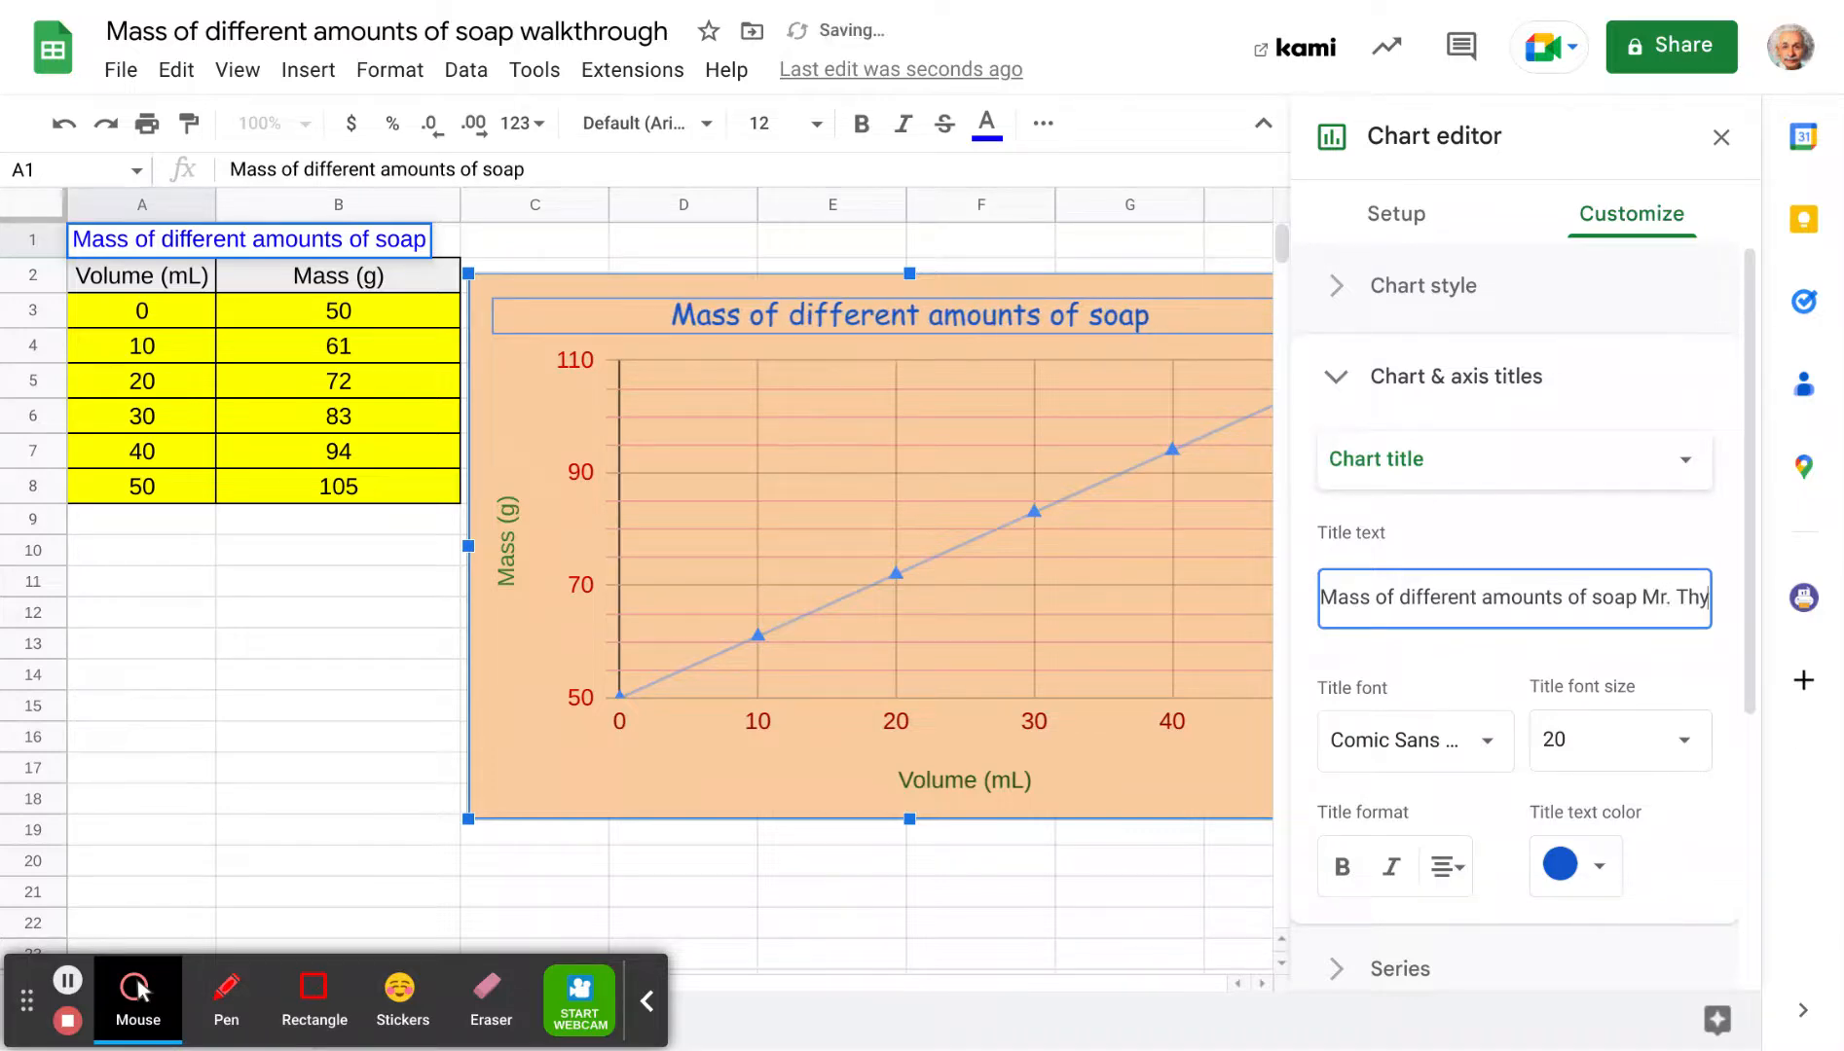
key("BackSpace")
key("BackSpace")
type("y")
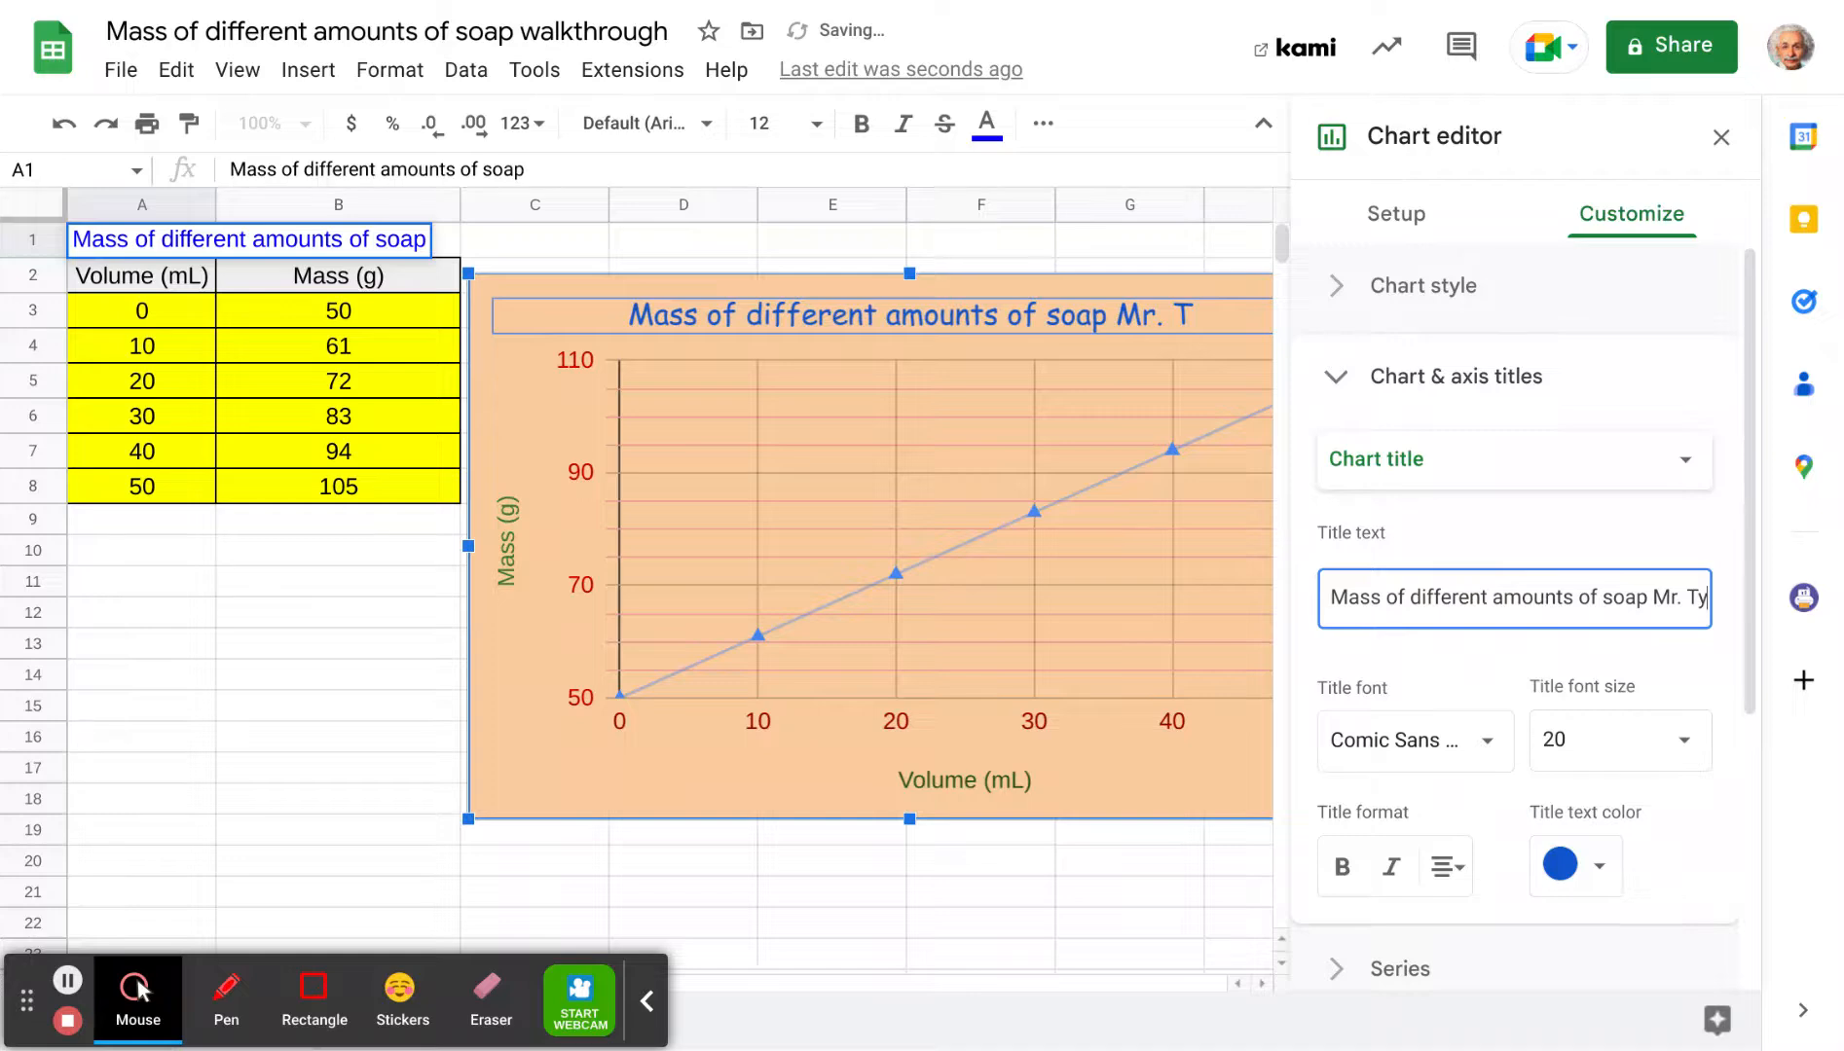
type("ler")
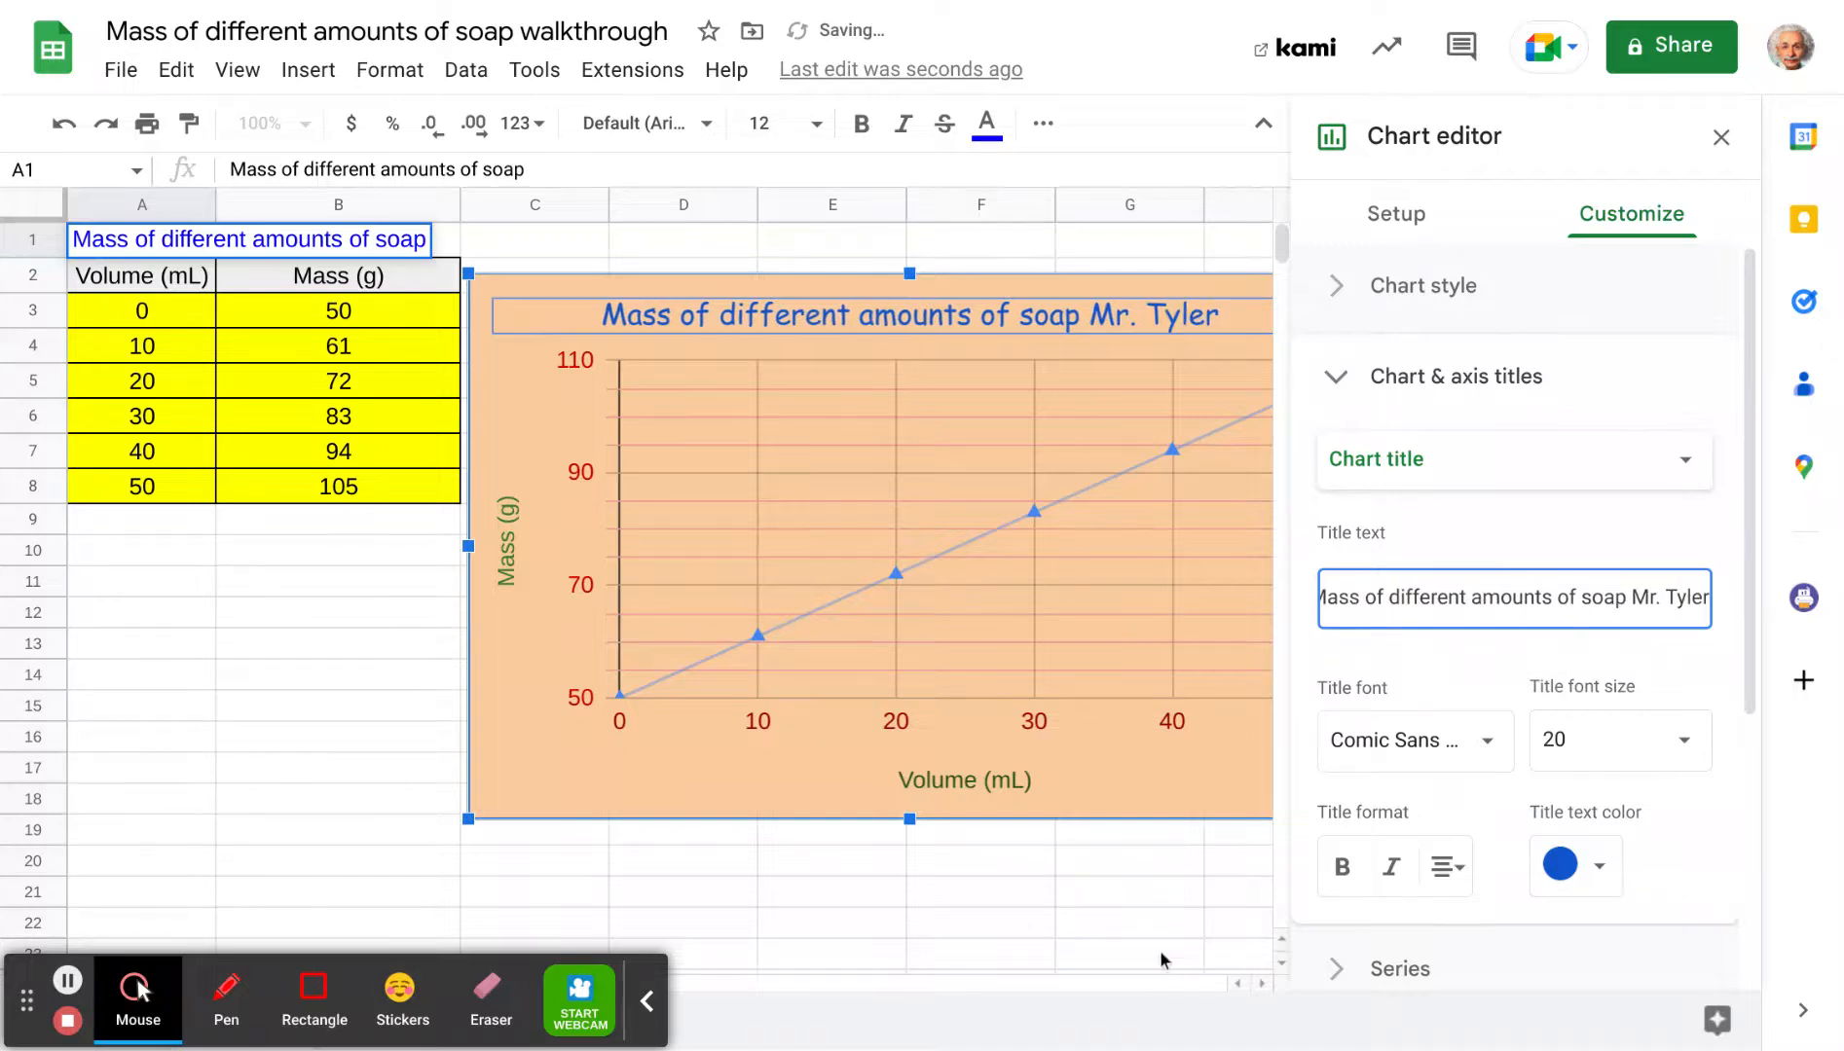
left_click(1163, 909)
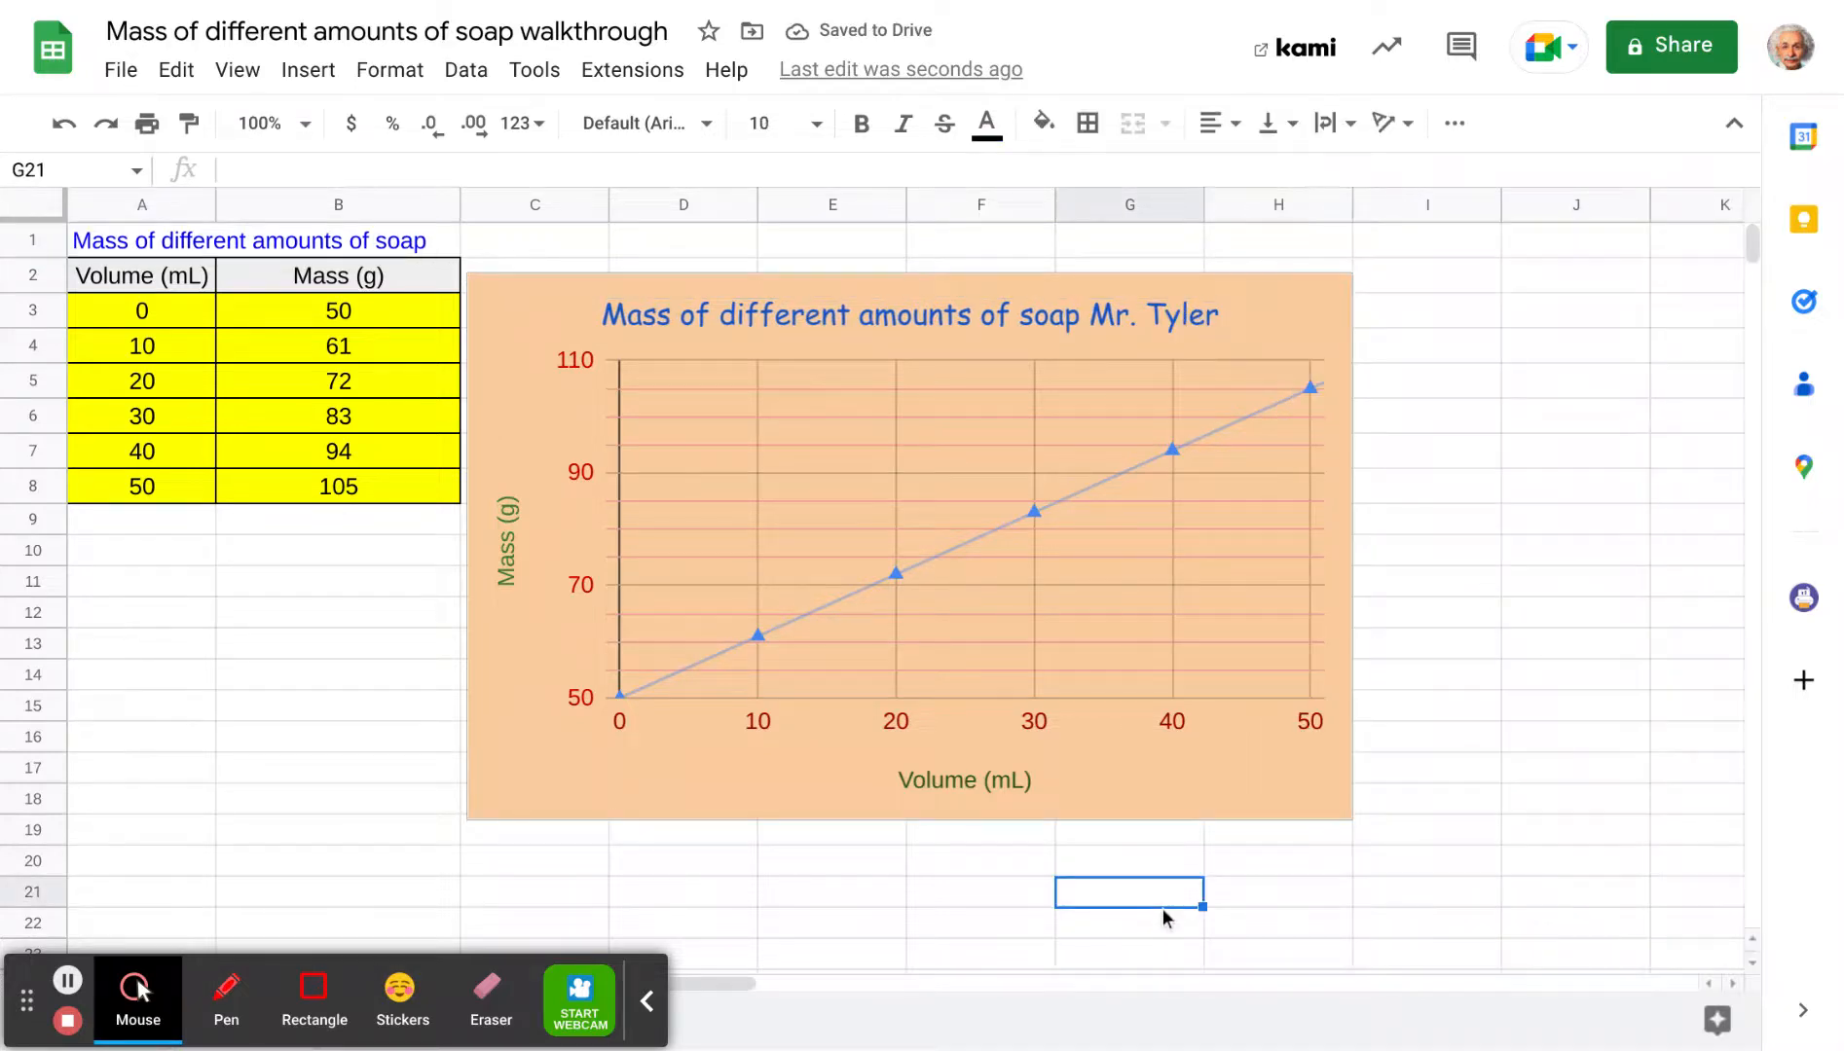
- Move the scatter chart to its own sheet
left_click(995, 553)
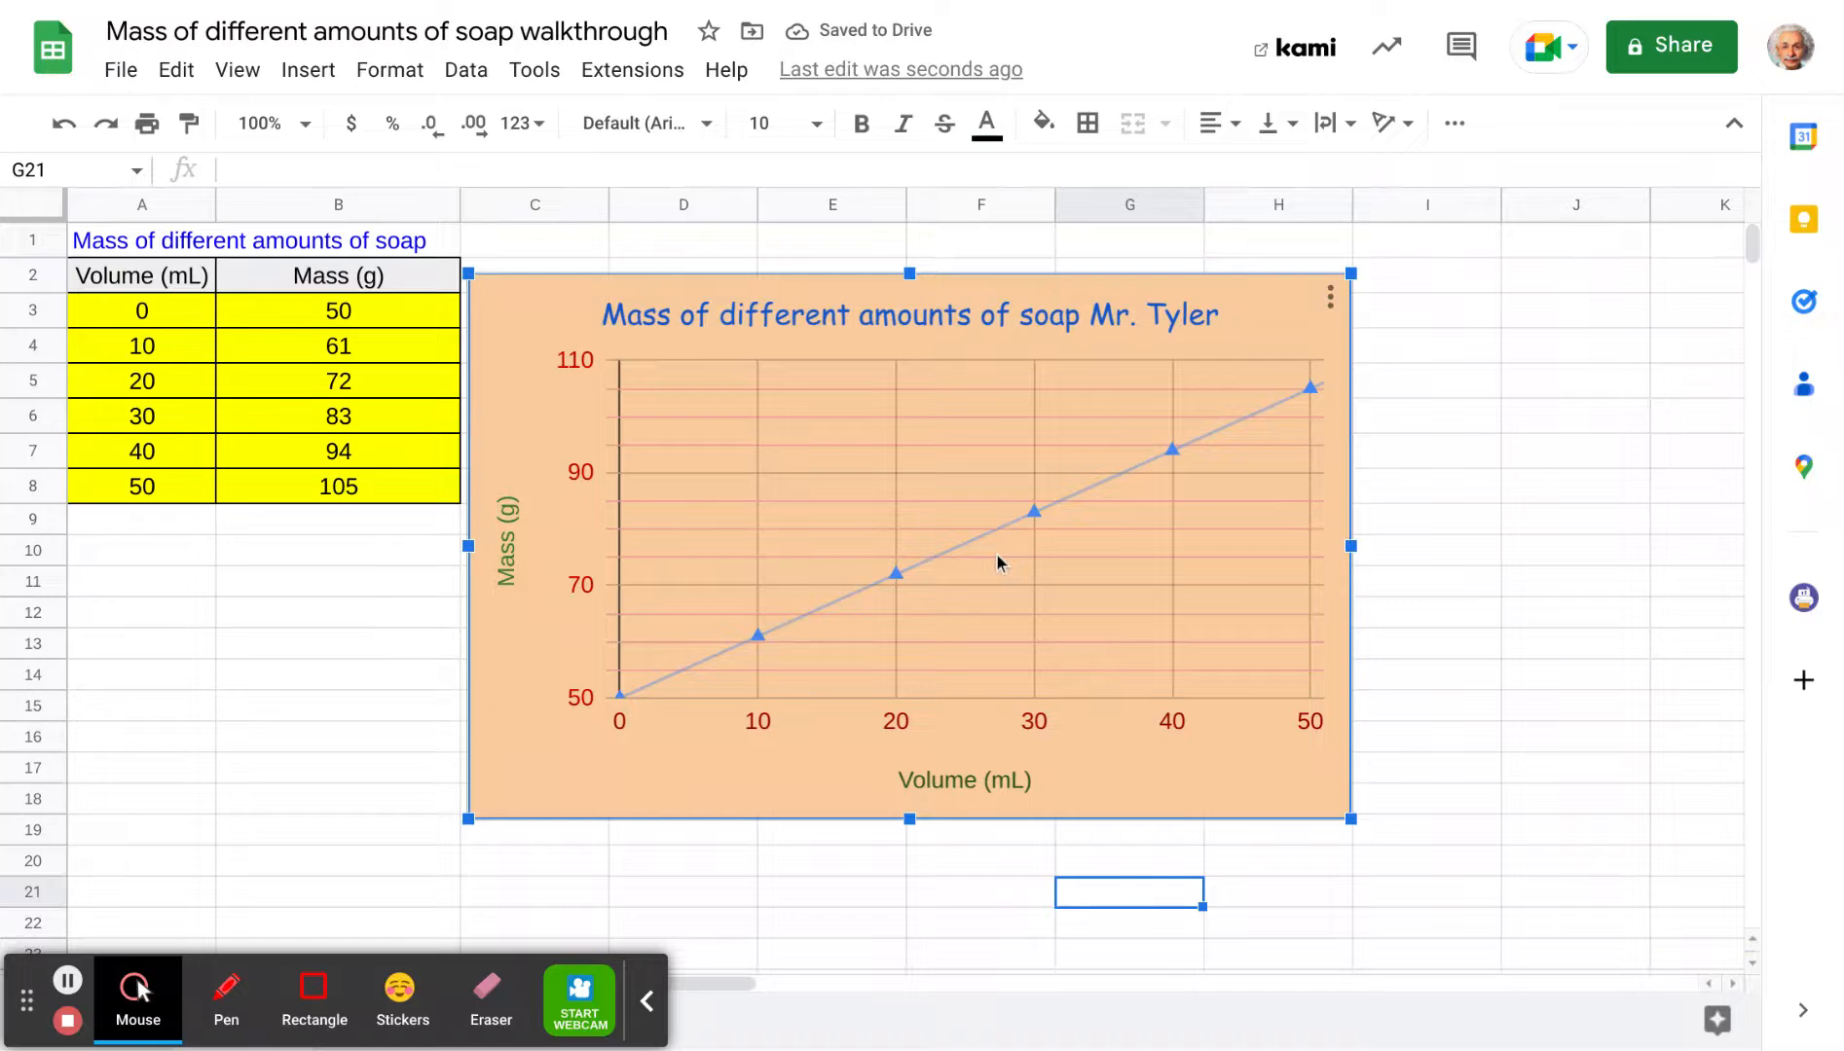
left_click(1330, 295)
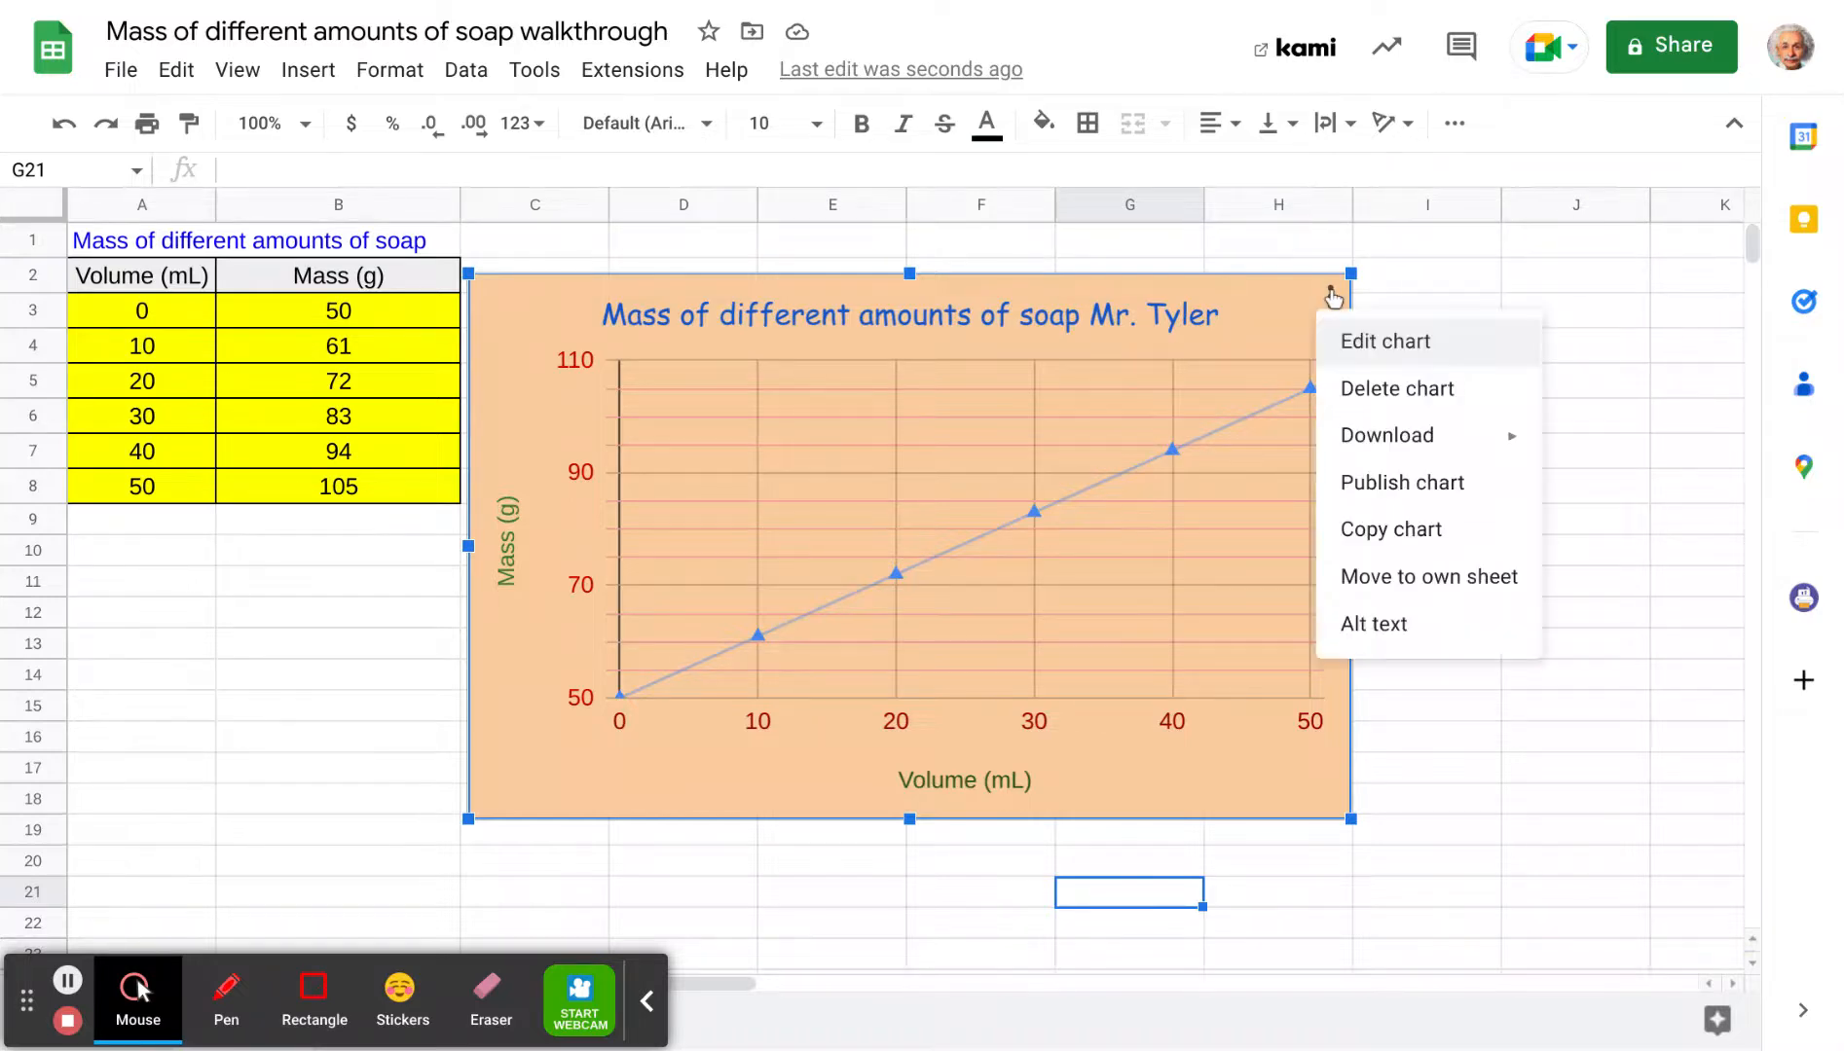
left_click(1384, 574)
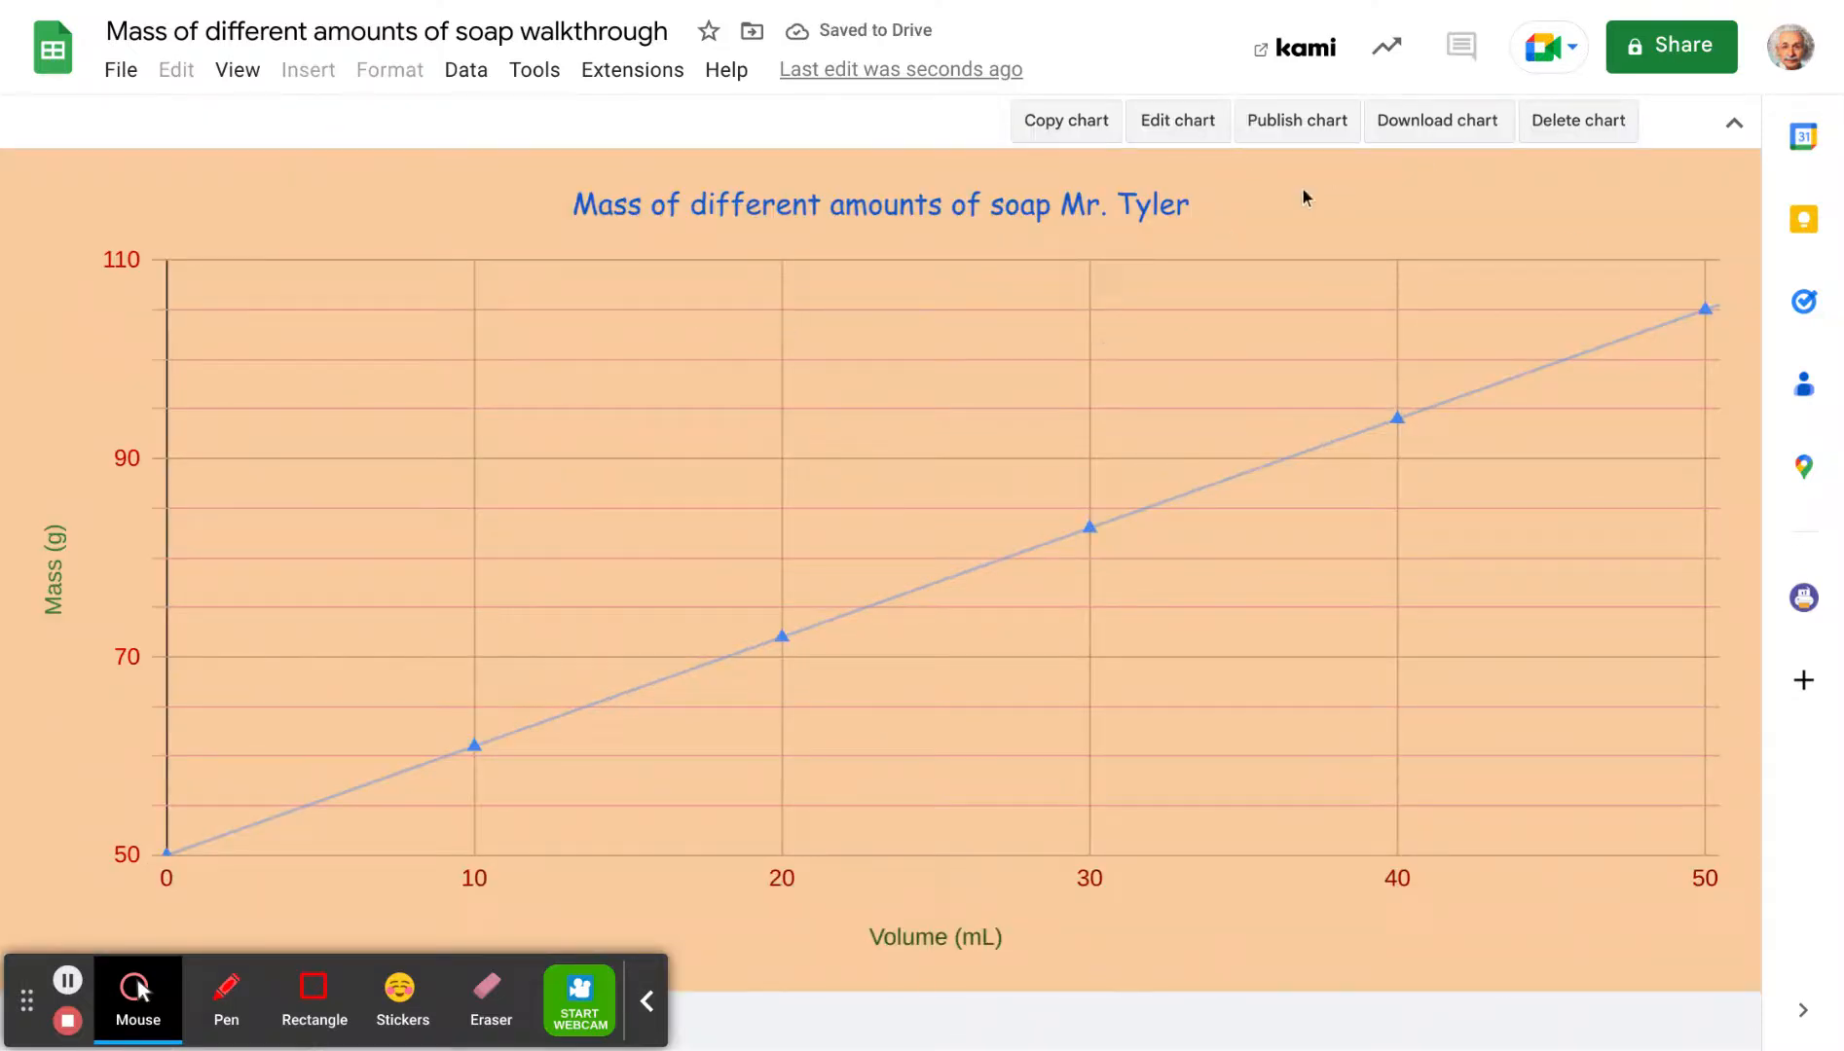
- Review the print settings and preview for the chart sheet, and cancel without printing
left_click(140, 80)
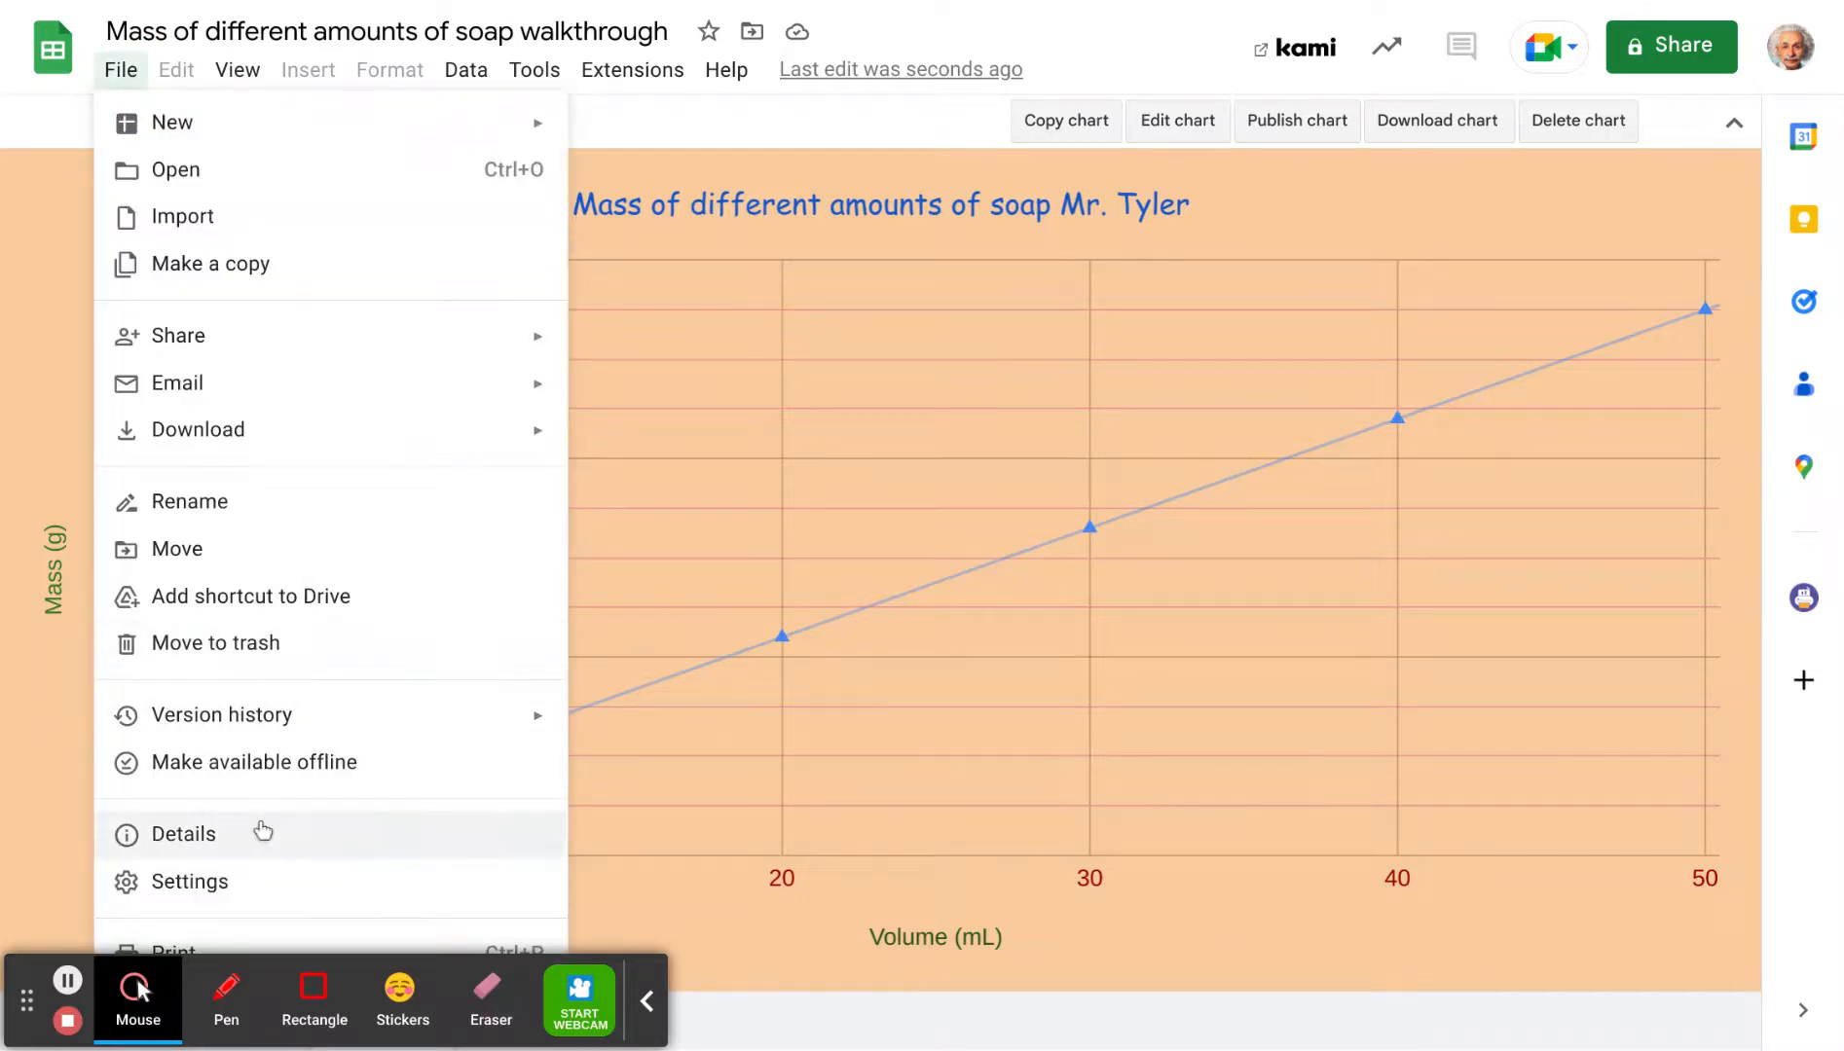
left_click(210, 946)
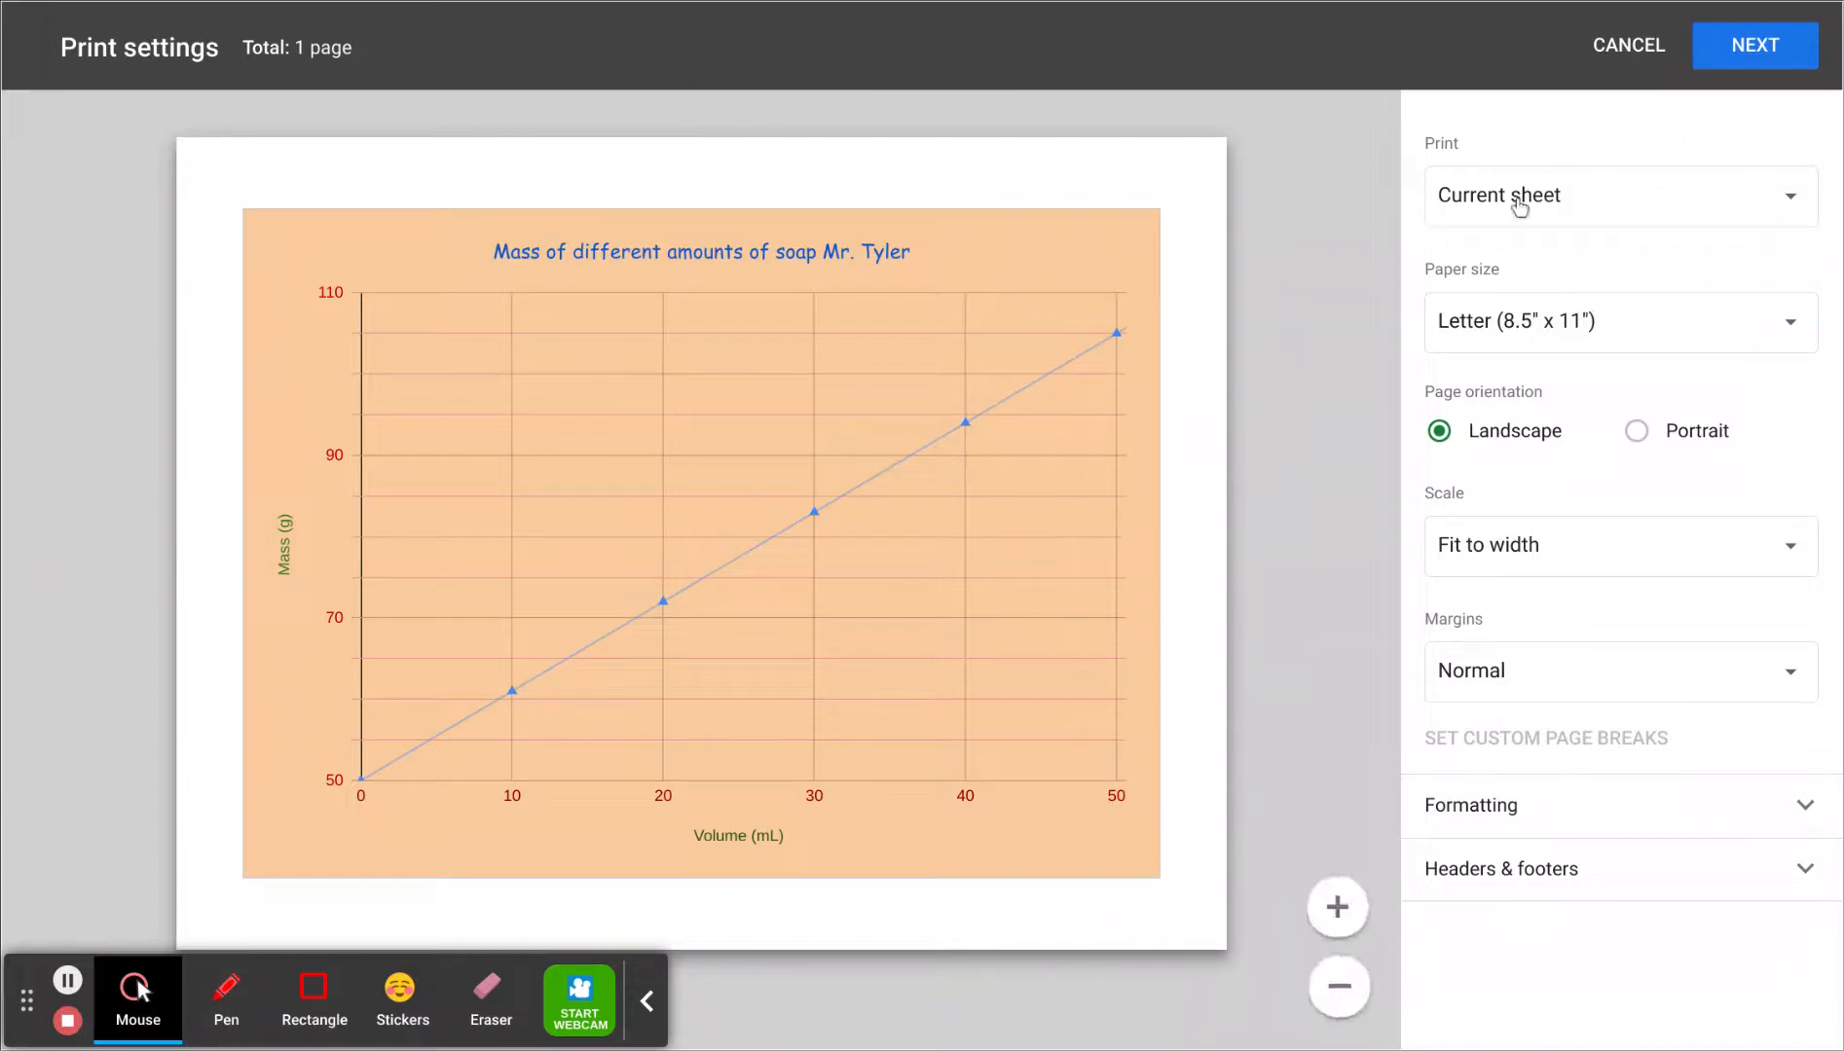
left_click(1620, 44)
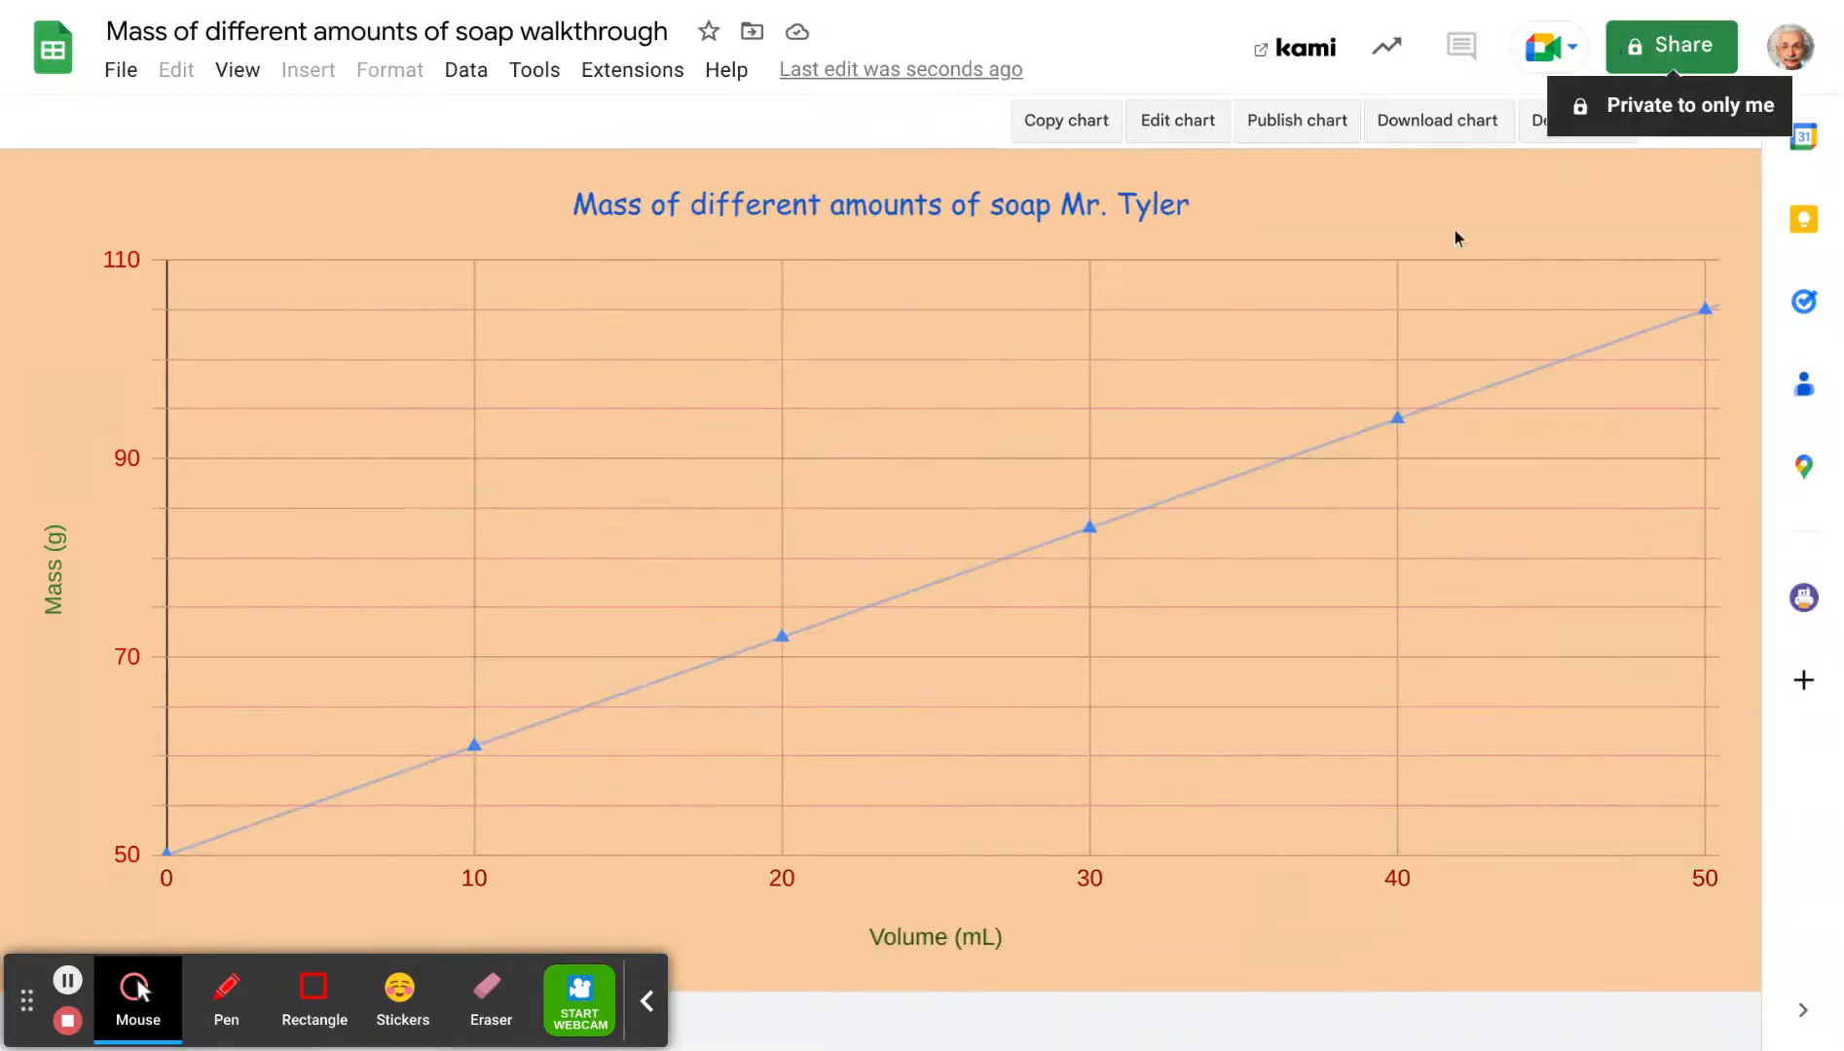